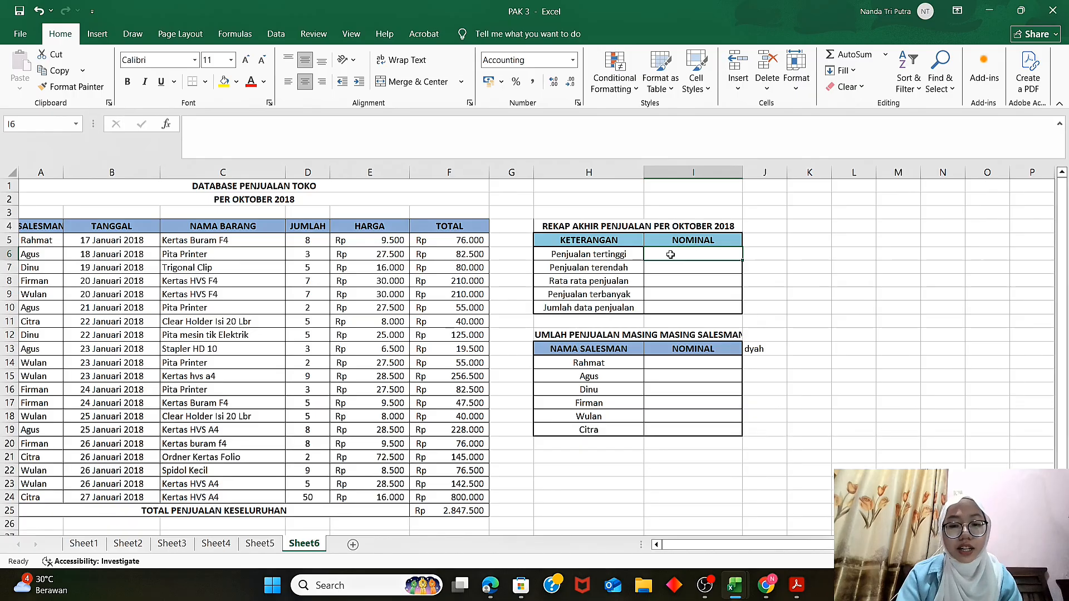
# Calculate the highest sale (Penjualan tertinggi) in I6 with =MAX(F5:F24) over the TOTAL column
pyautogui.write('=M')
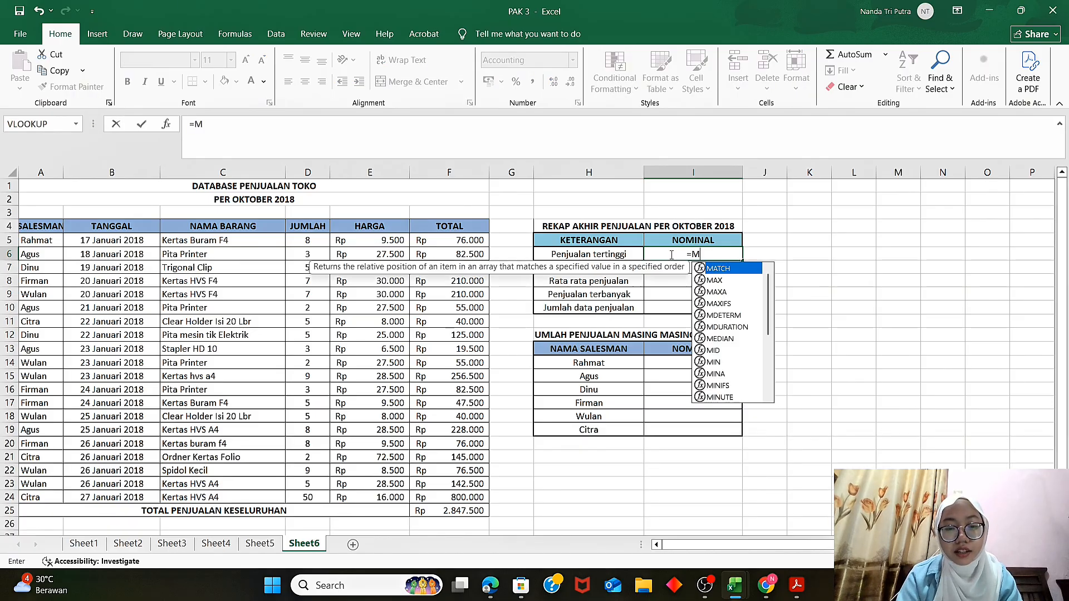
pyautogui.write('AX')
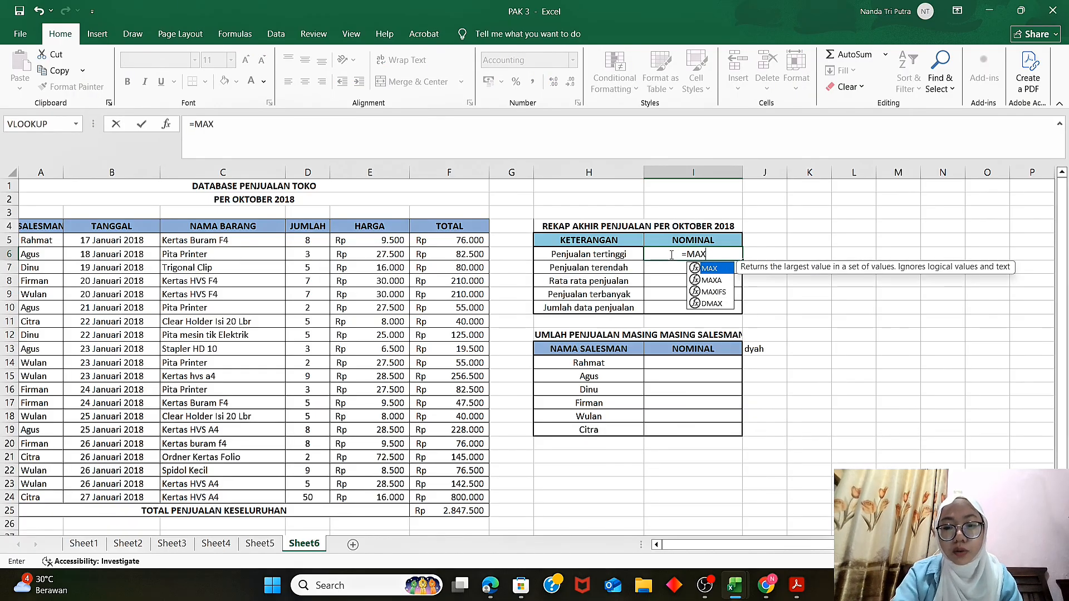
pyautogui.write('(')
pyautogui.click(460, 238)
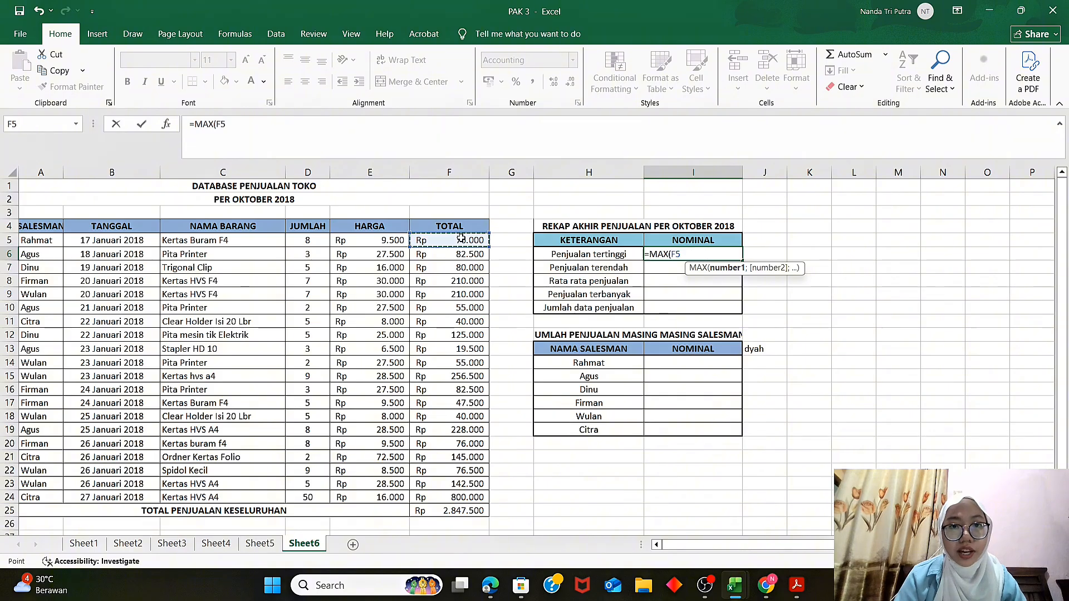
pyautogui.moveTo(461, 238); pyautogui.dragTo(469, 491)
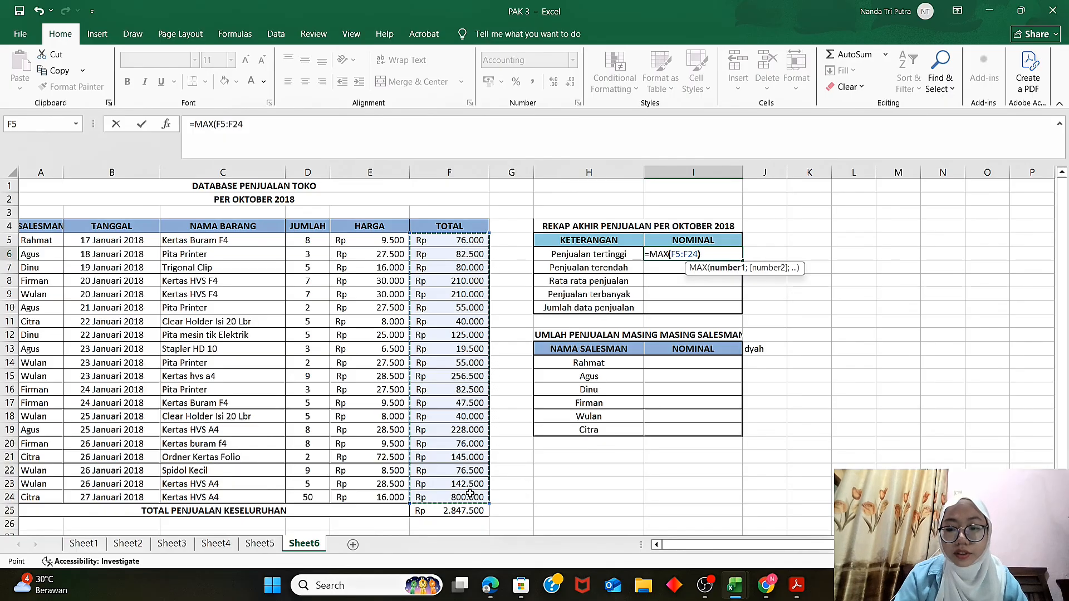
pyautogui.press('Return')
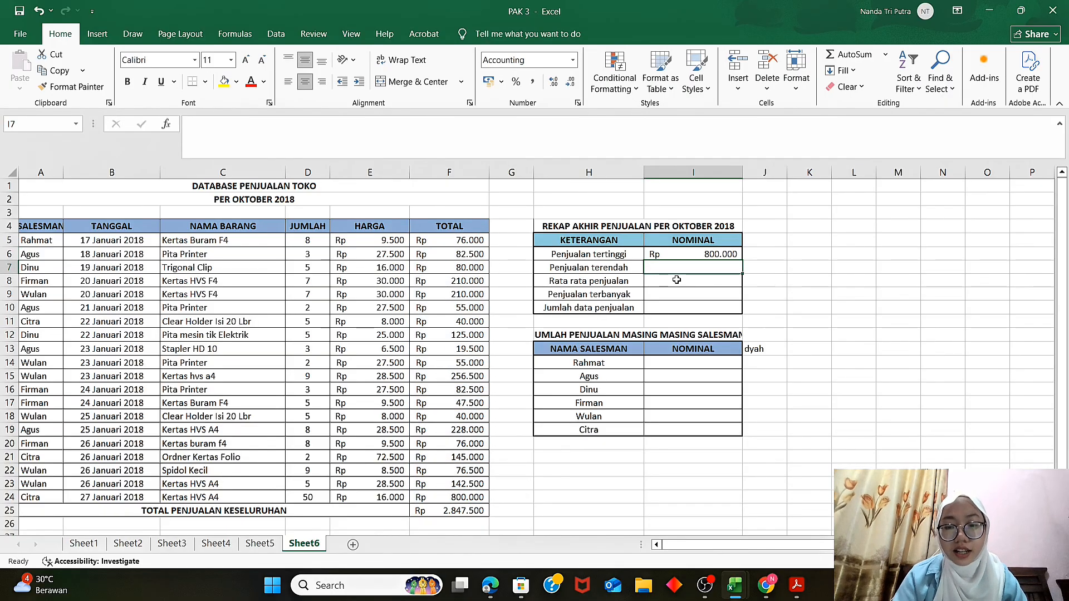
# Calculate the lowest sale (Penjualan terendah) in I7 with =MIN(F5:F24) over the TOTAL column
pyautogui.write('=MI')
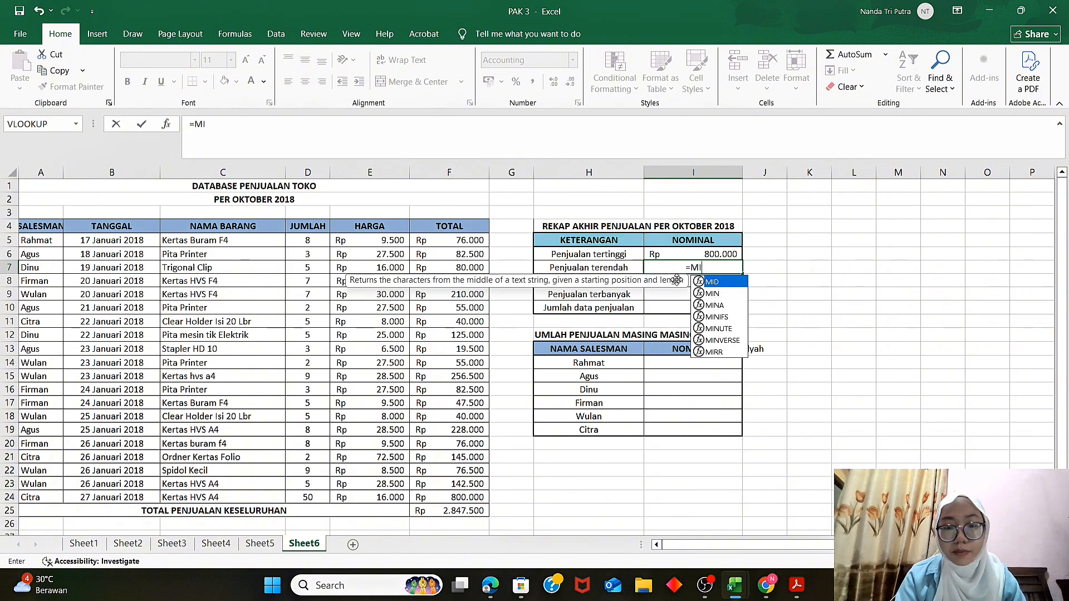
pyautogui.write('N(')
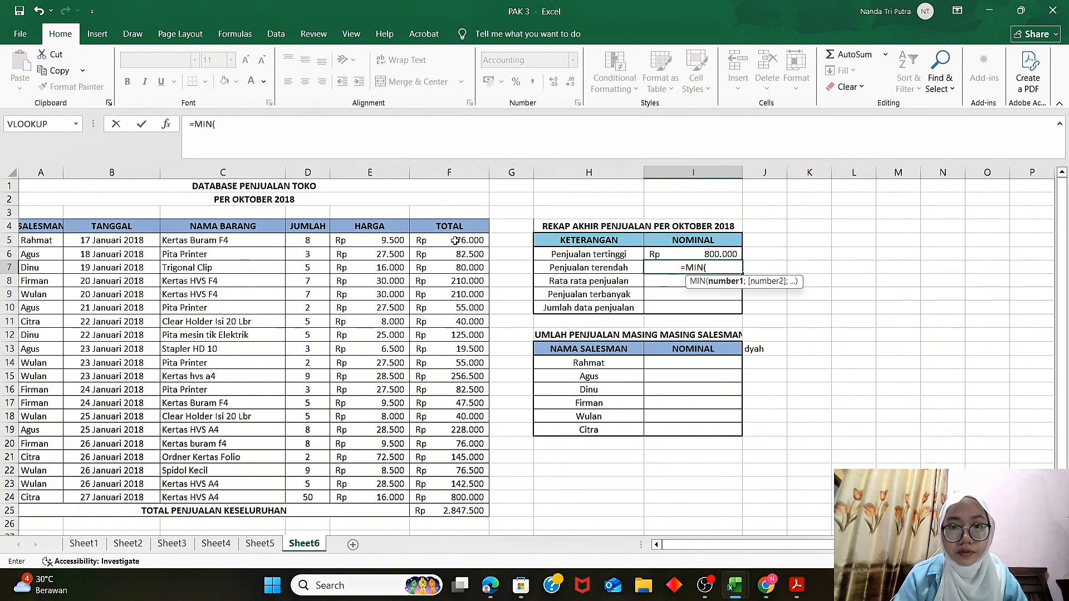
pyautogui.moveTo(455, 241); pyautogui.dragTo(456, 490)
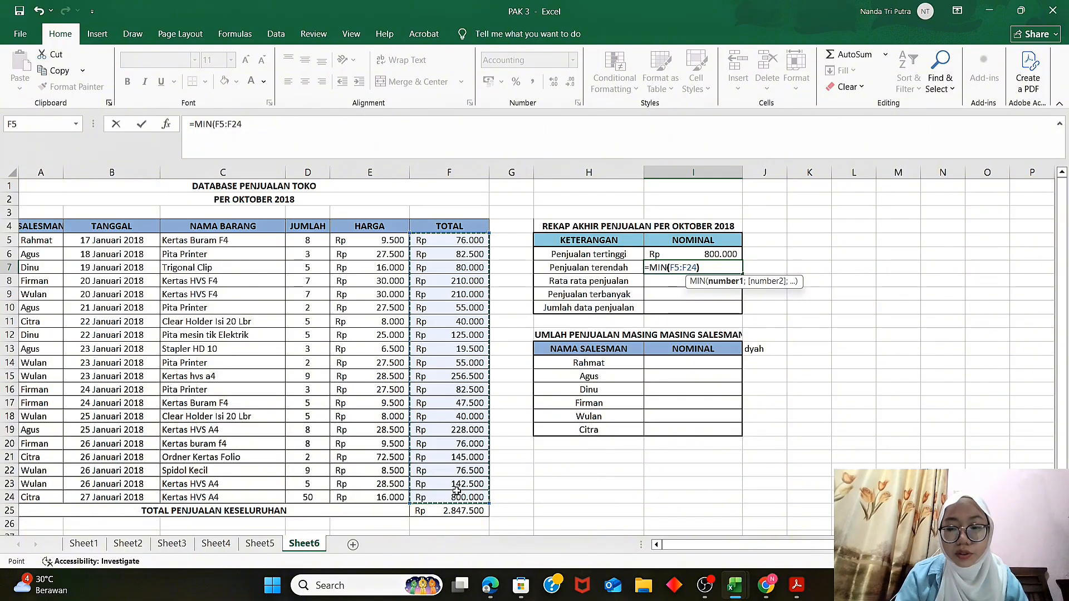
pyautogui.press('Return')
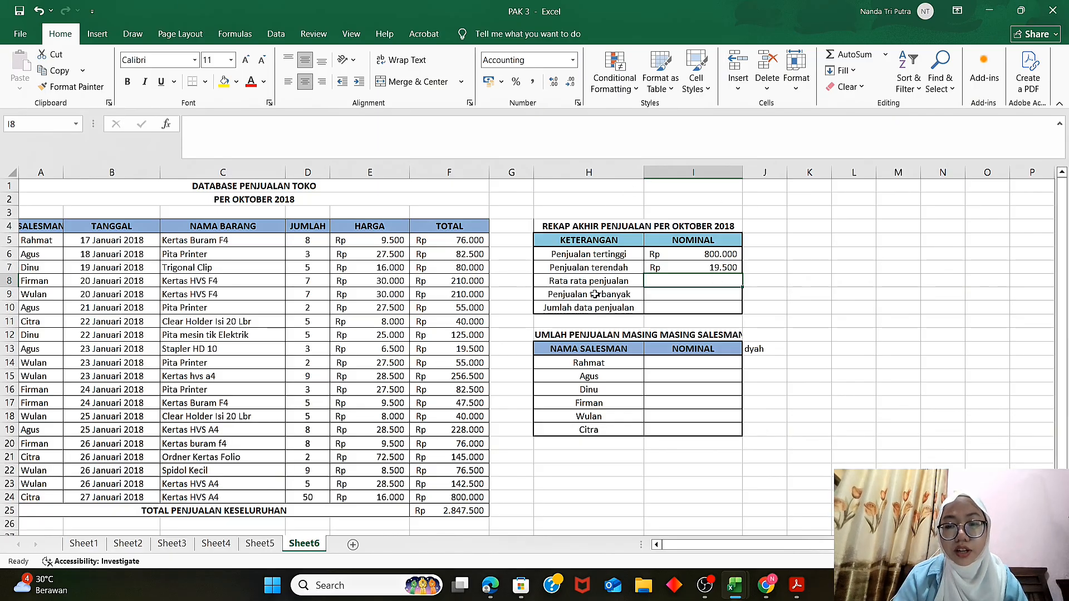
# Calculate the average sale (Rata rata penjualan) in I8 with =AVERAGE(F5:F24) over the TOTAL column
pyautogui.write('=')
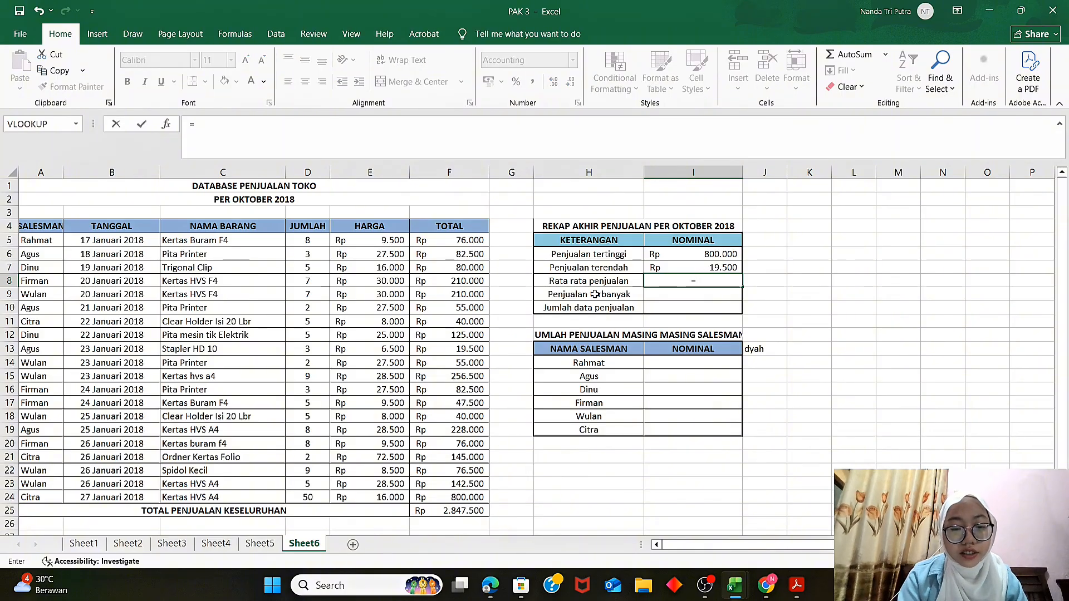
pyautogui.write('AVR')
pyautogui.press('BackSpace')
pyautogui.write('ERAF')
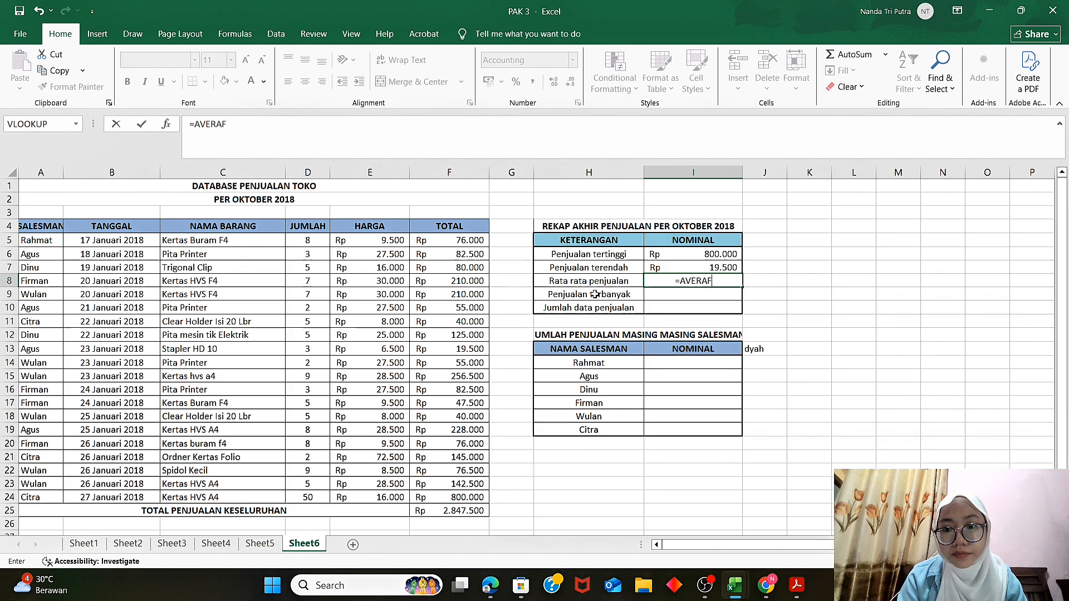
pyautogui.press('BackSpace')
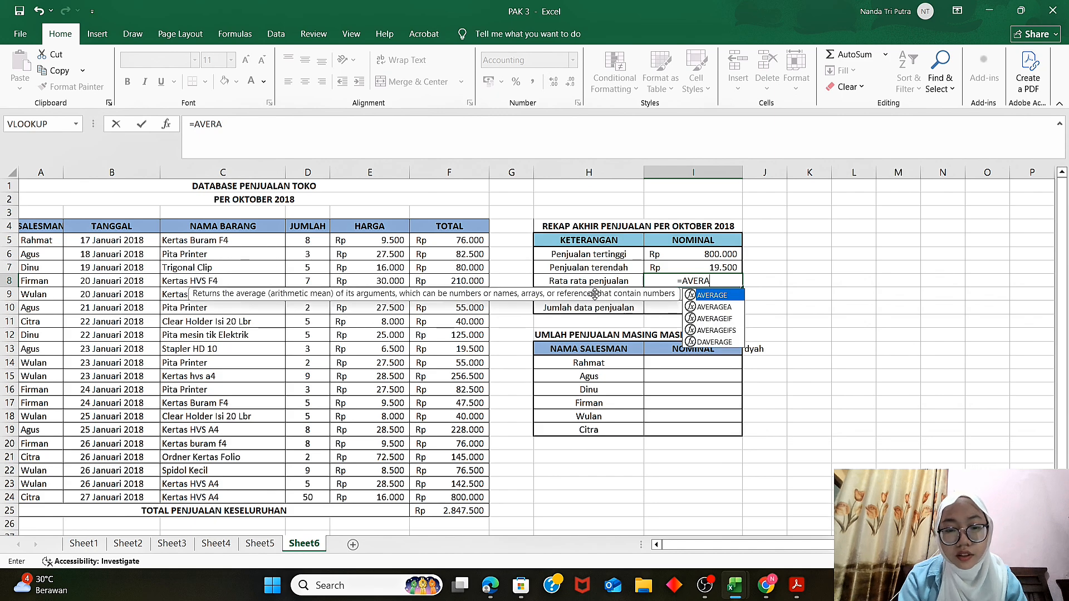
pyautogui.write('GE')
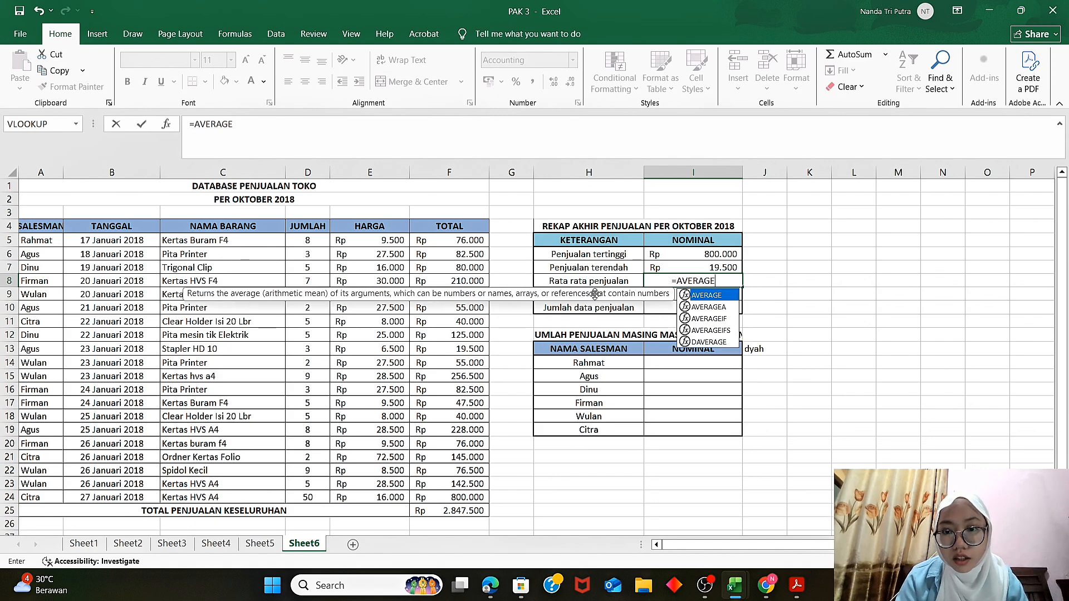
pyautogui.write('(')
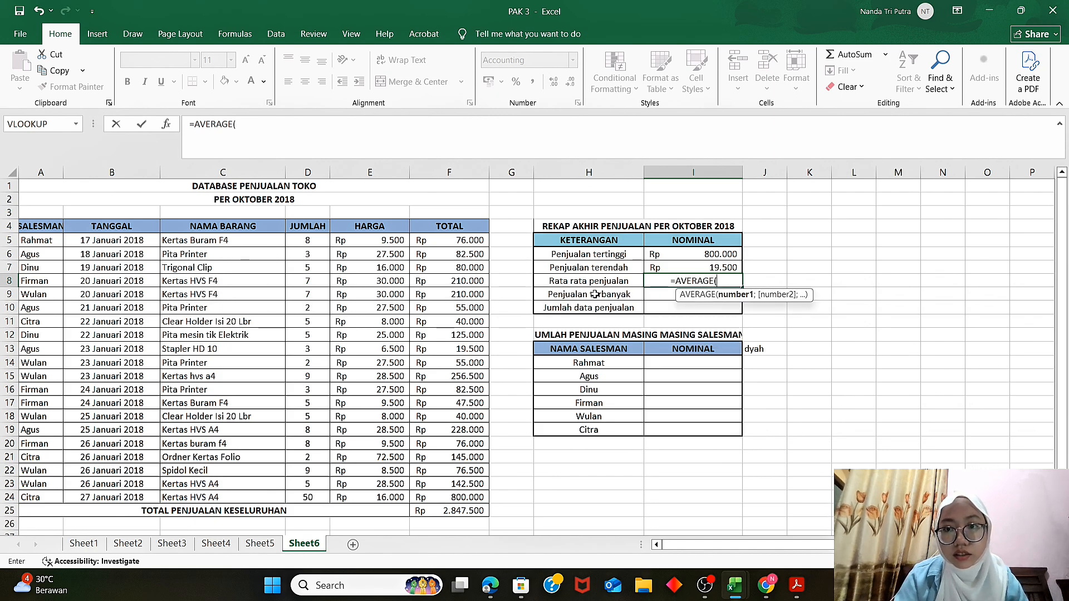
pyautogui.moveTo(433, 240); pyautogui.dragTo(474, 487)
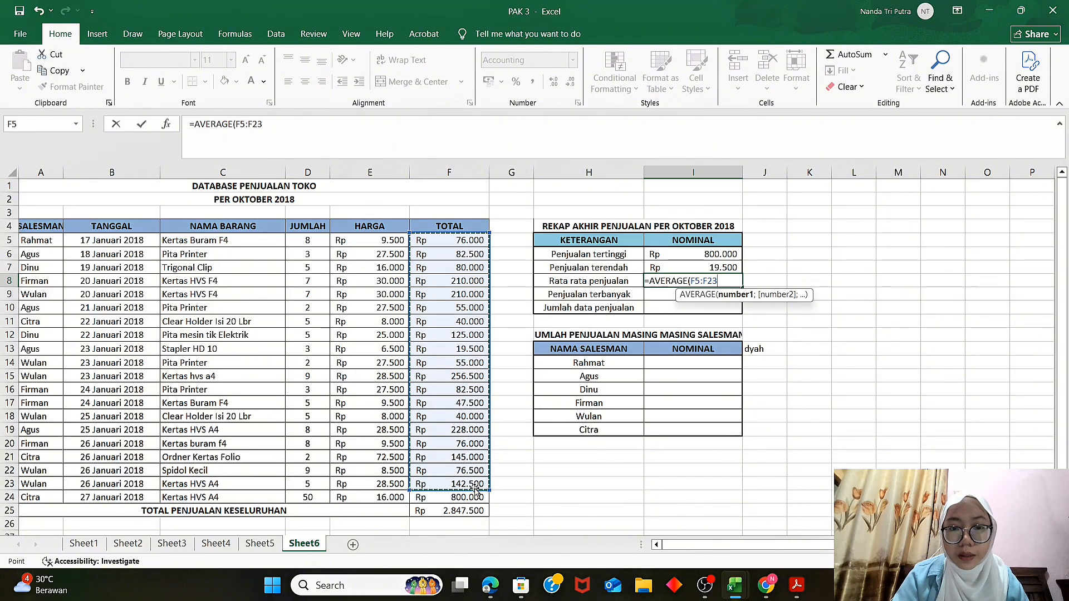
pyautogui.moveTo(443, 239); pyautogui.dragTo(454, 497)
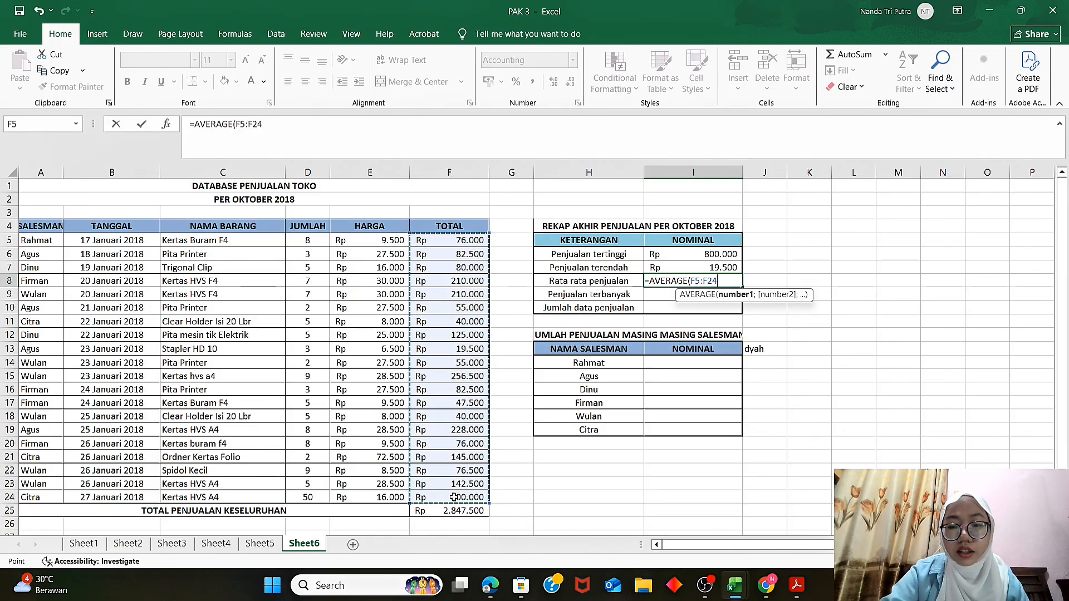
pyautogui.press('Return')
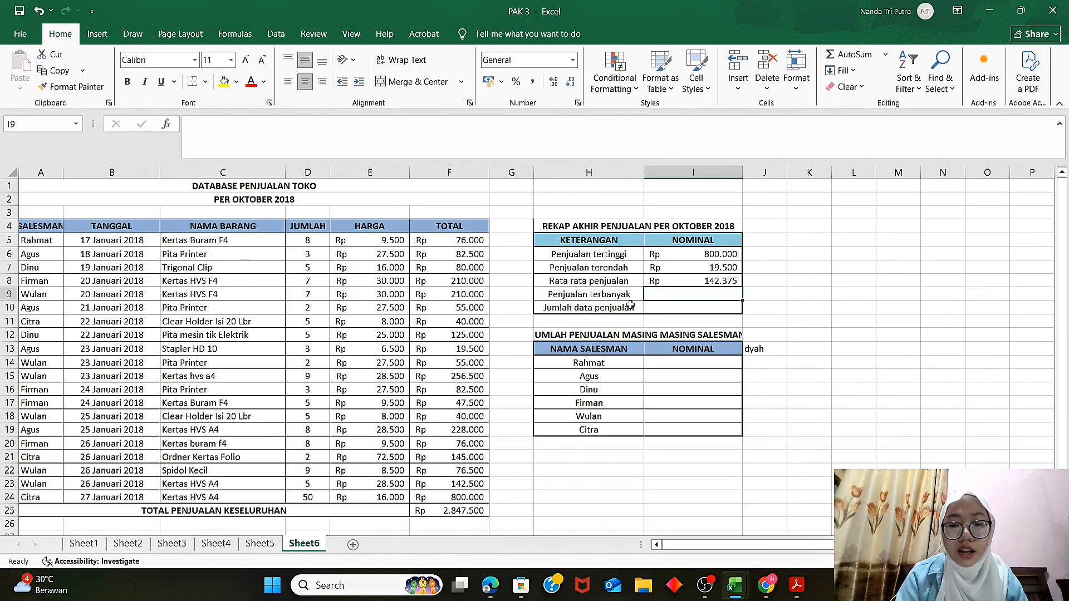
# Calculate the largest quantity sold (Penjualan terbanyak) in I9 with =MAX(D5:D24) over the JUMLAH column
pyautogui.write('=')
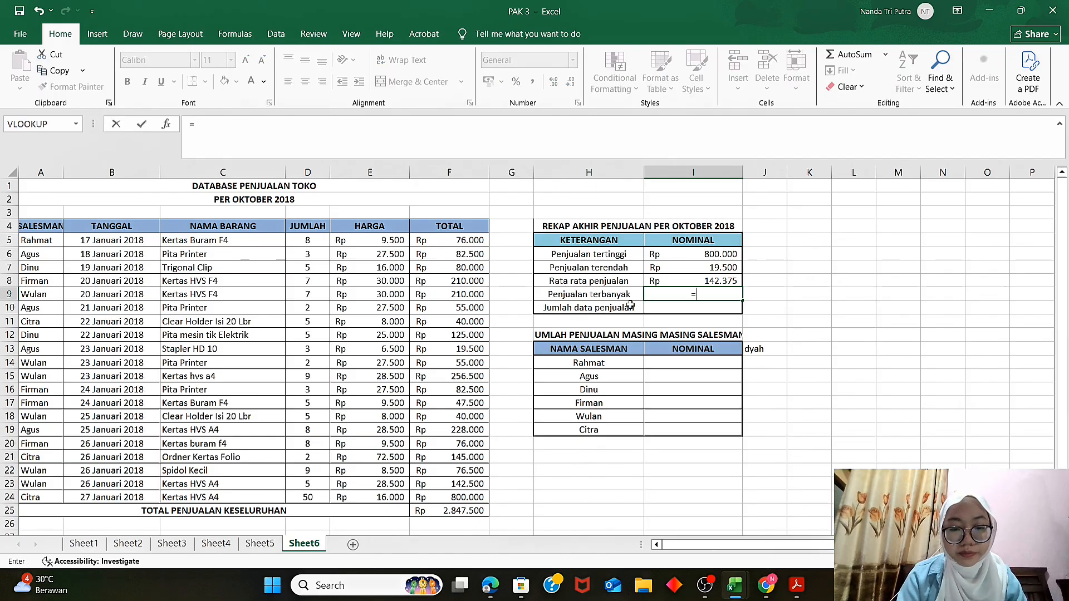
pyautogui.write('MA')
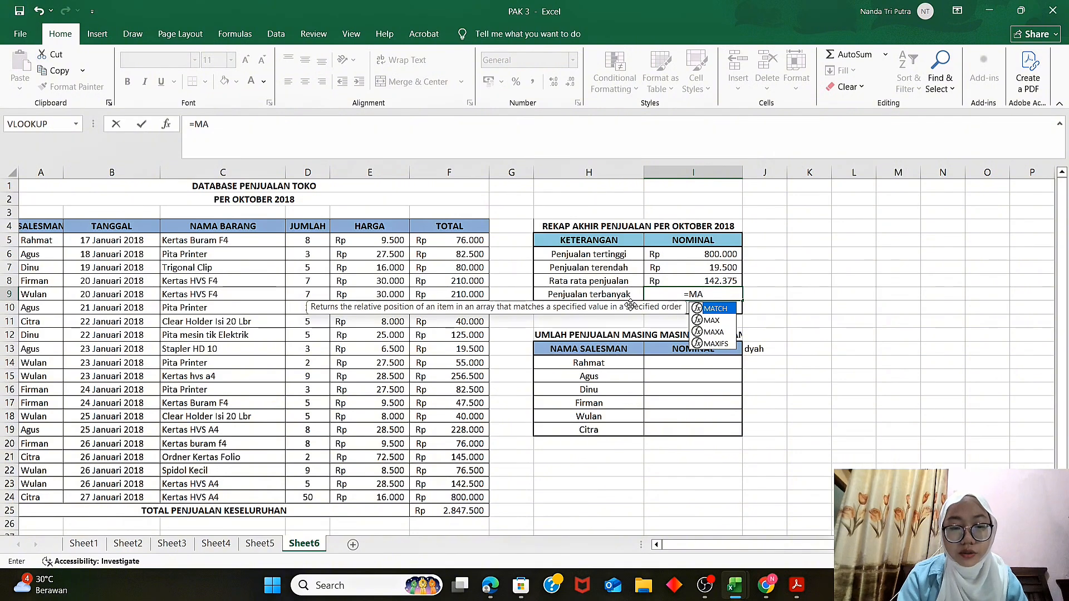
pyautogui.write('X(')
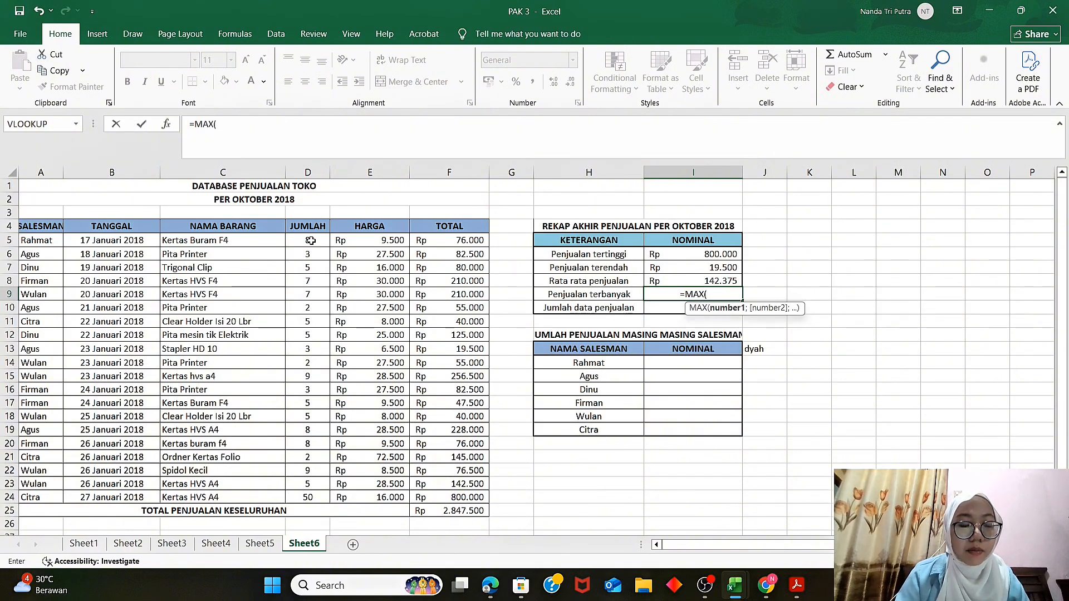
pyautogui.moveTo(310, 241); pyautogui.dragTo(300, 498)
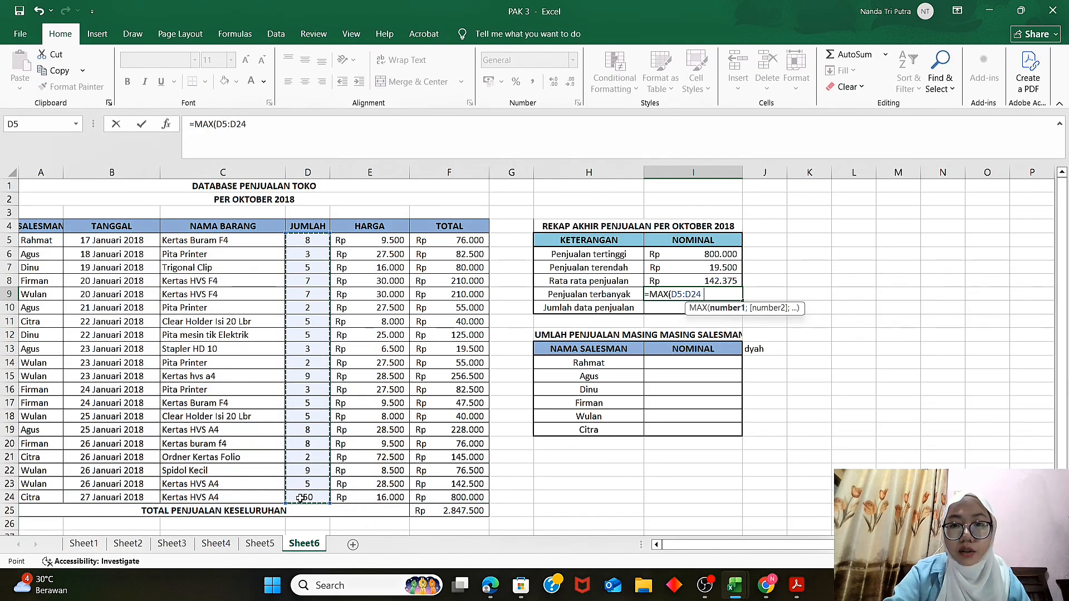
pyautogui.press('Return')
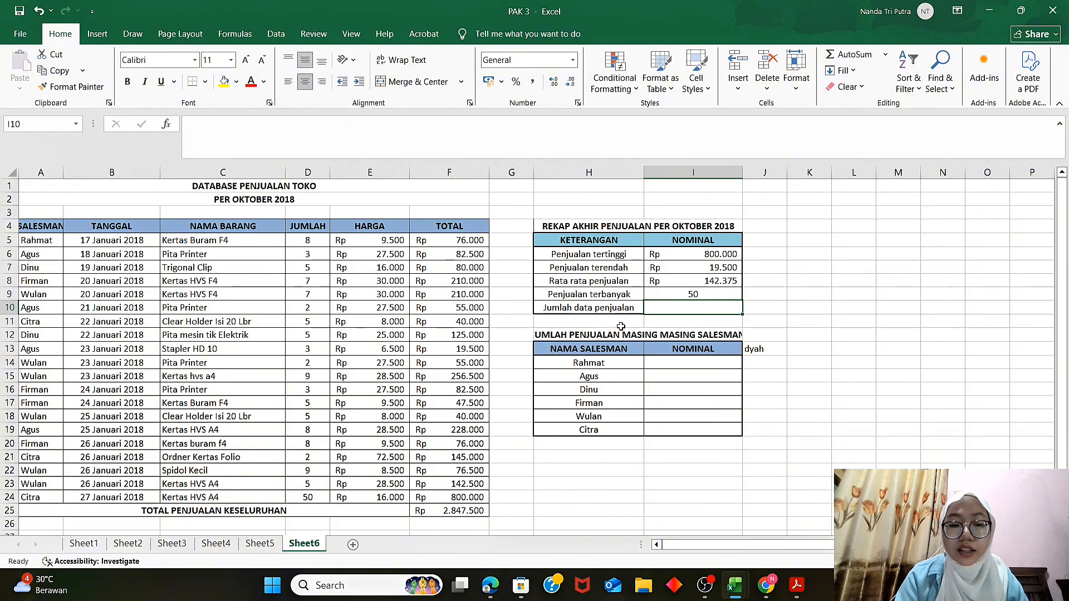
# Add up the quantities sold (Jumlah data penjualan) in I10 with =SUM(D5:D24) over the JUMLAH column
pyautogui.write('=SUM')
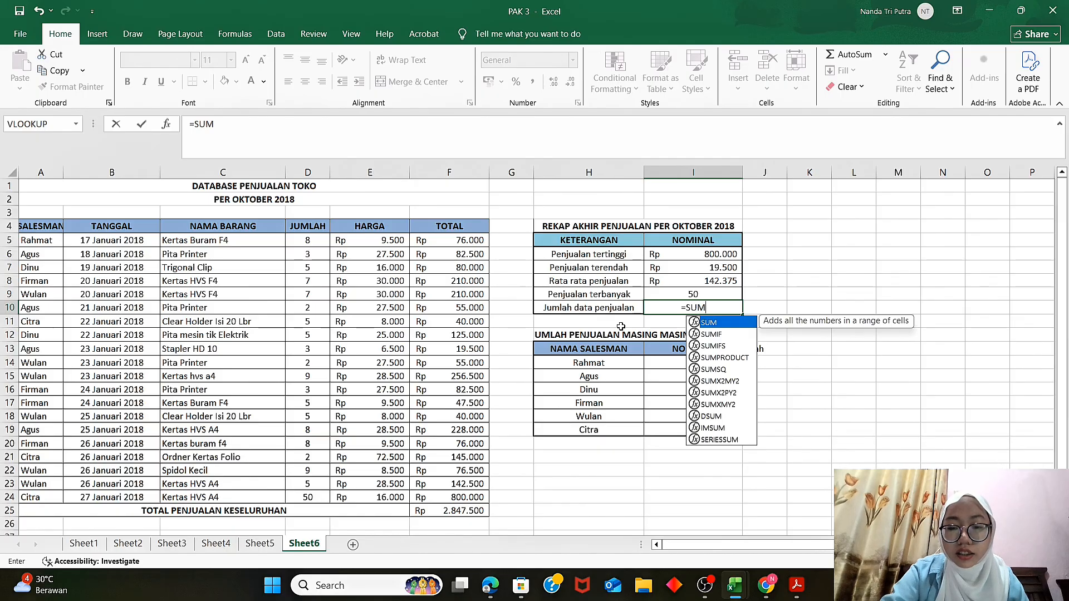
pyautogui.write('(')
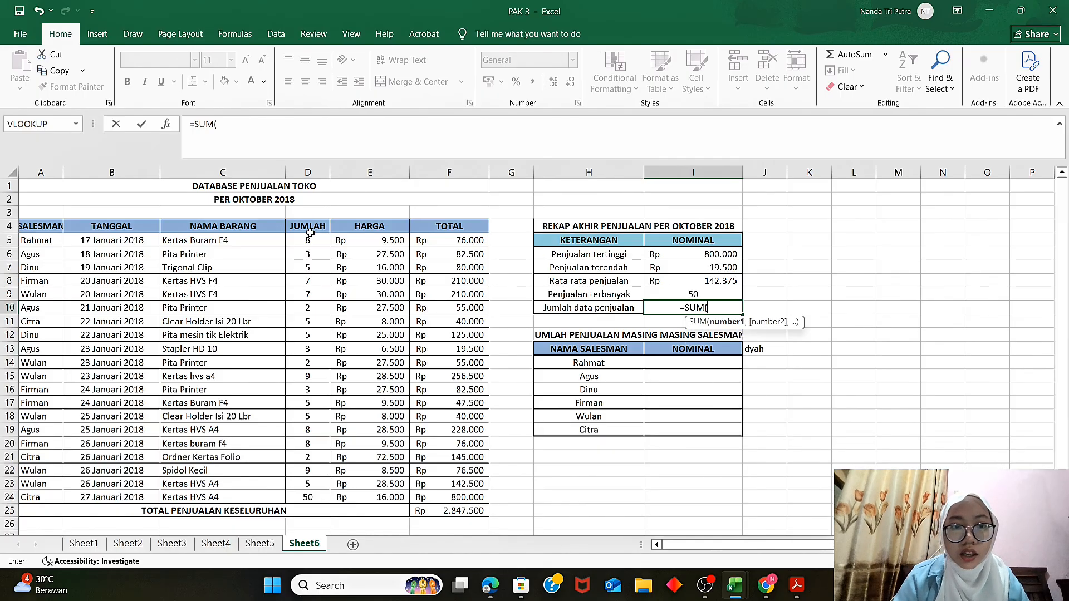
pyautogui.moveTo(310, 239); pyautogui.dragTo(296, 497)
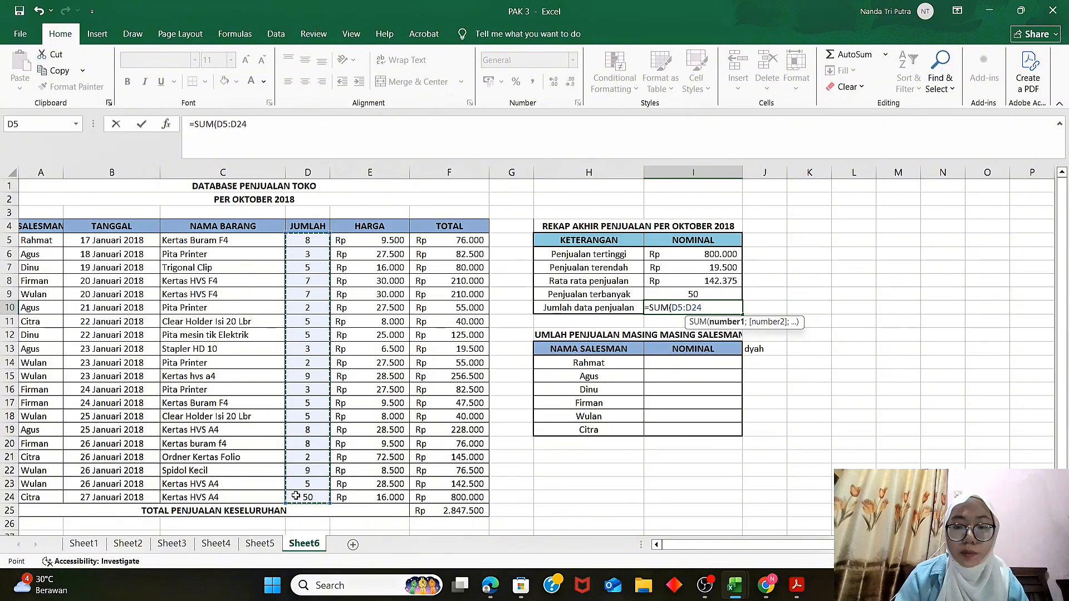
pyautogui.press('Return')
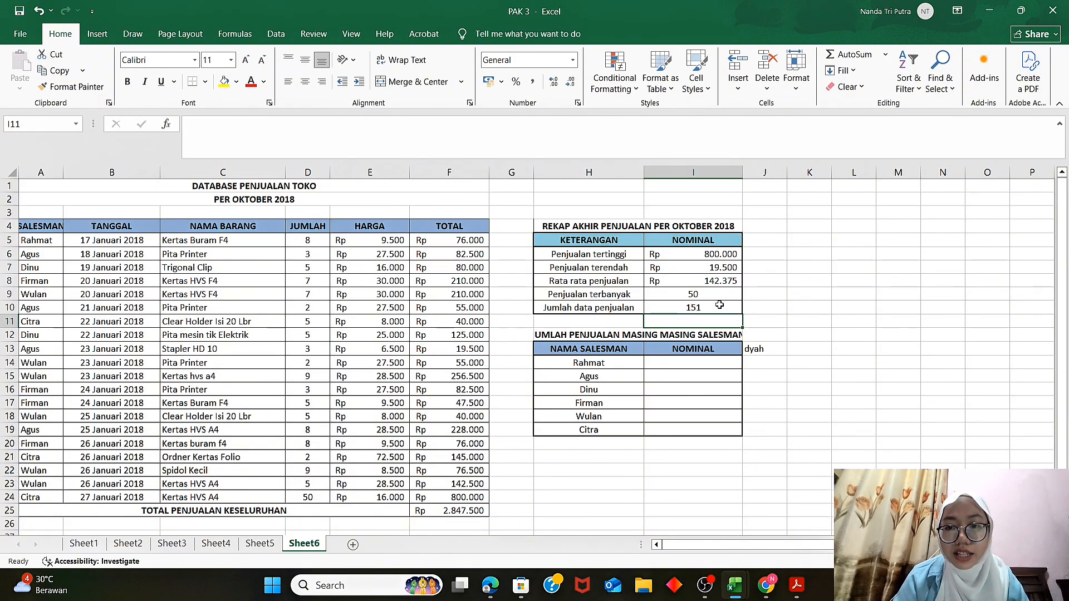
# Total the first salesman's sales in I14 with =SUMIF(A5:$A$24;H14;F5:$F$23), matching the SALESMAN column and summing the TOTAL column
pyautogui.click(693, 362)
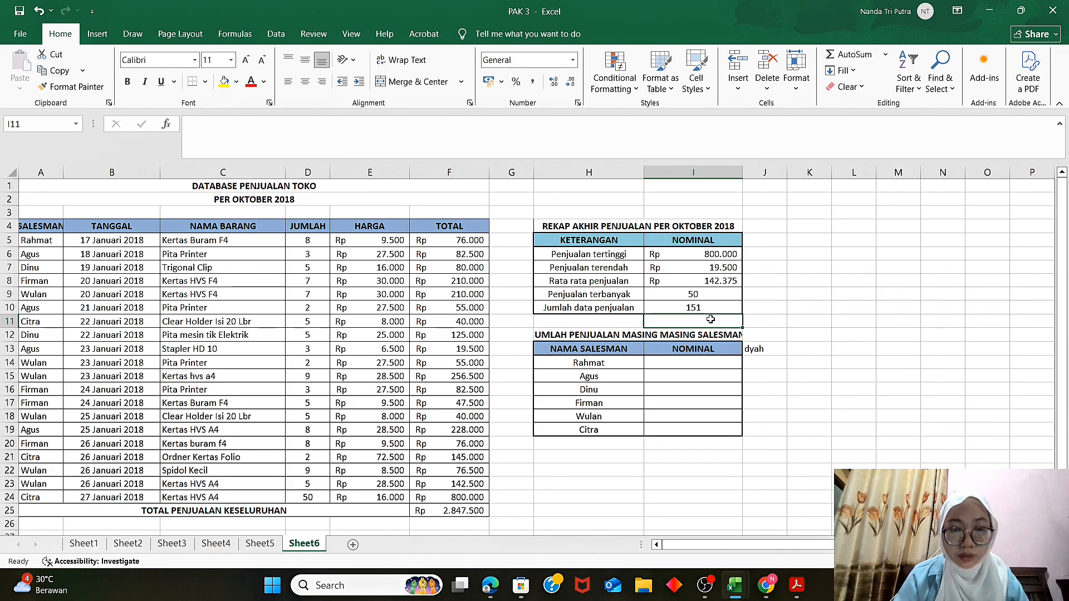
pyautogui.click(190, 124)
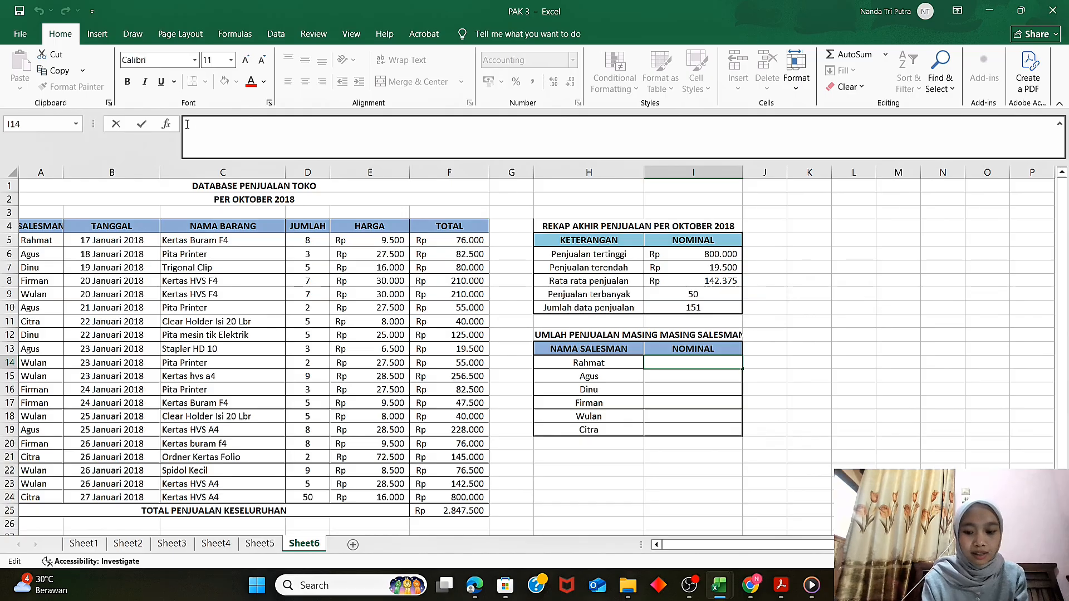
pyautogui.write('=S')
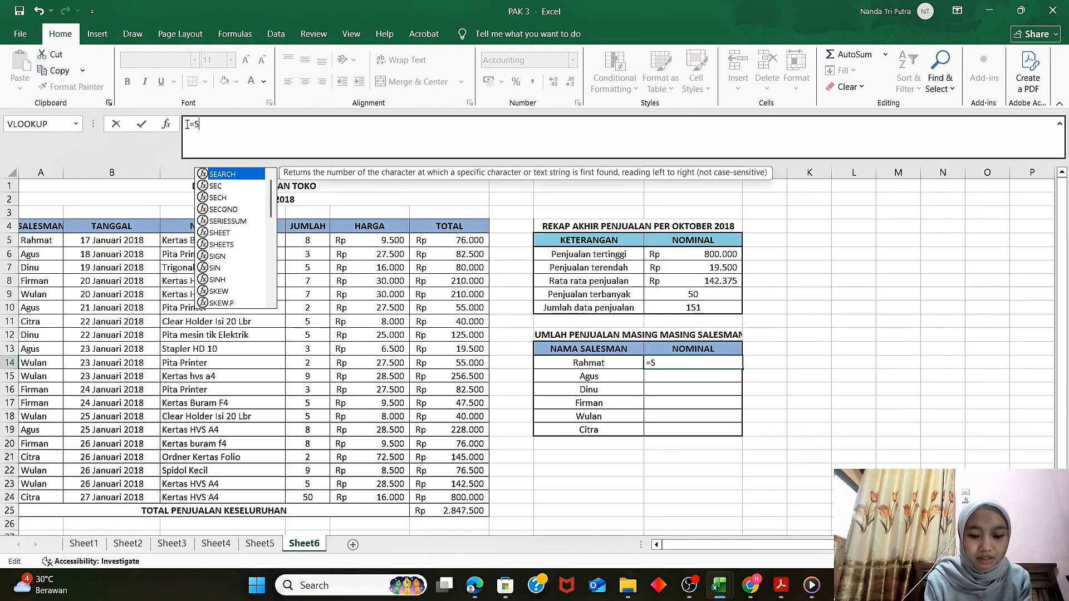
pyautogui.write('UMIF')
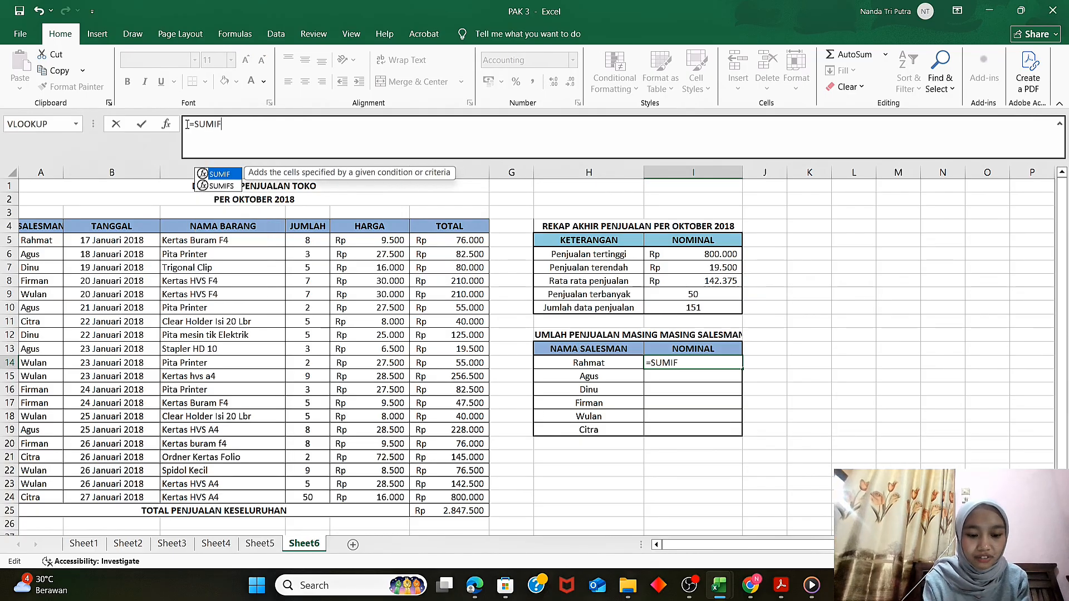
pyautogui.write('(')
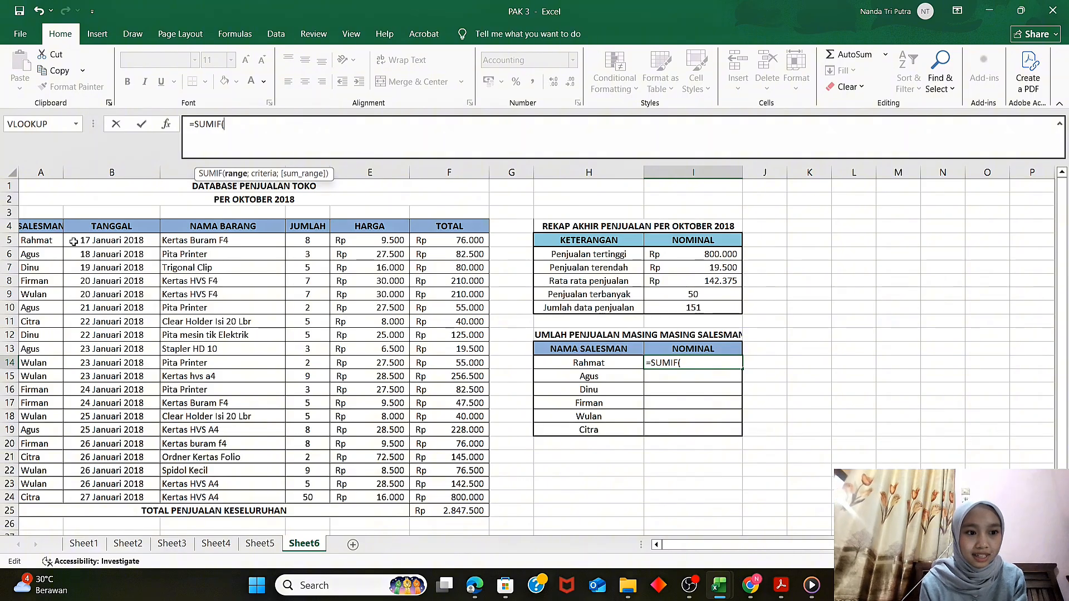
pyautogui.moveTo(51, 240); pyautogui.dragTo(54, 499)
pyautogui.press('F4')
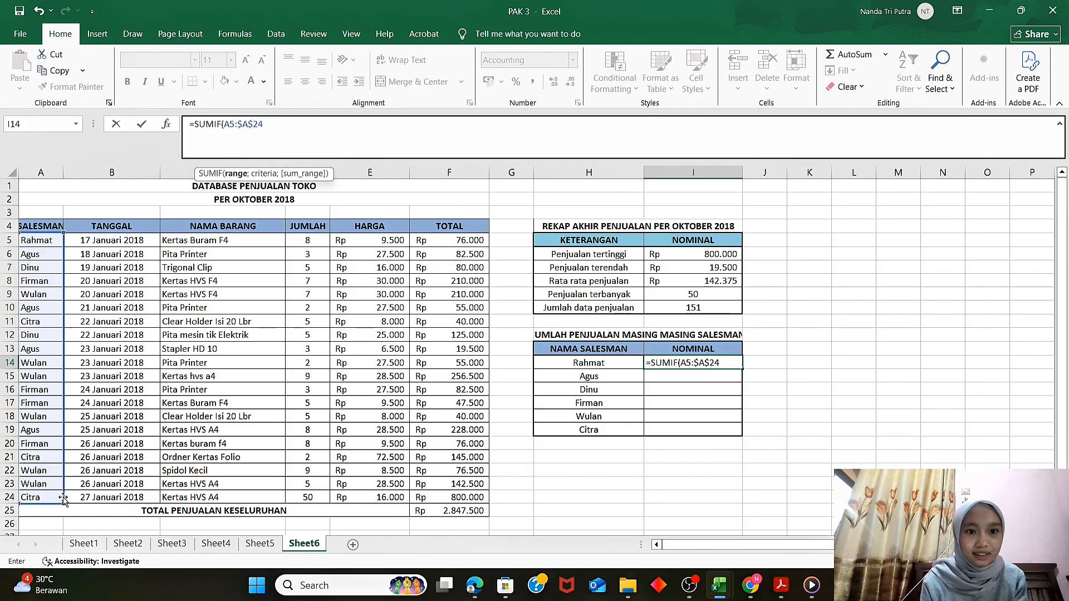
pyautogui.write(';')
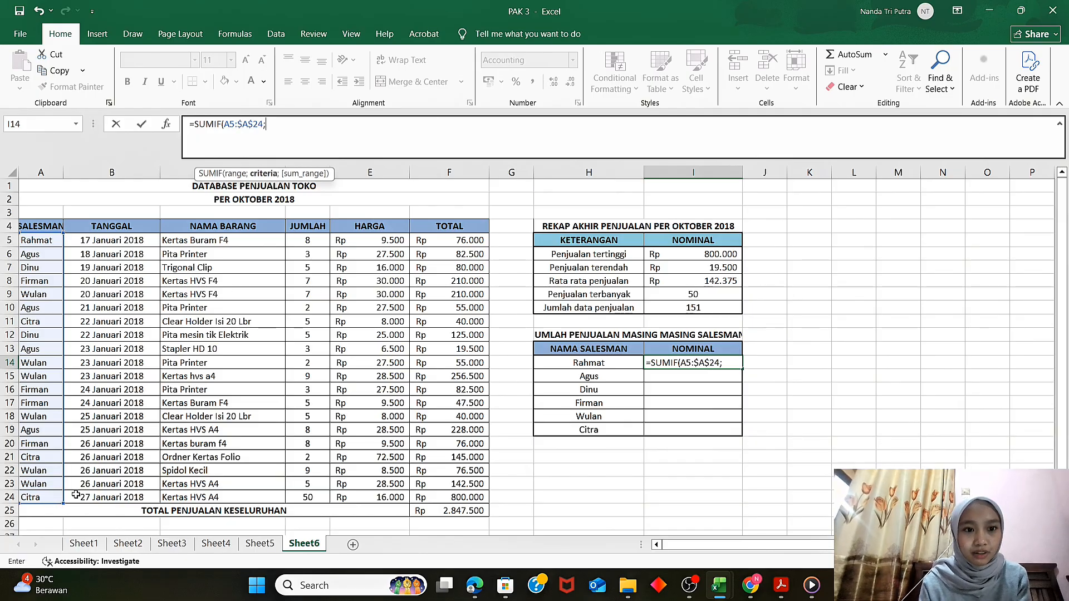
pyautogui.click(585, 364)
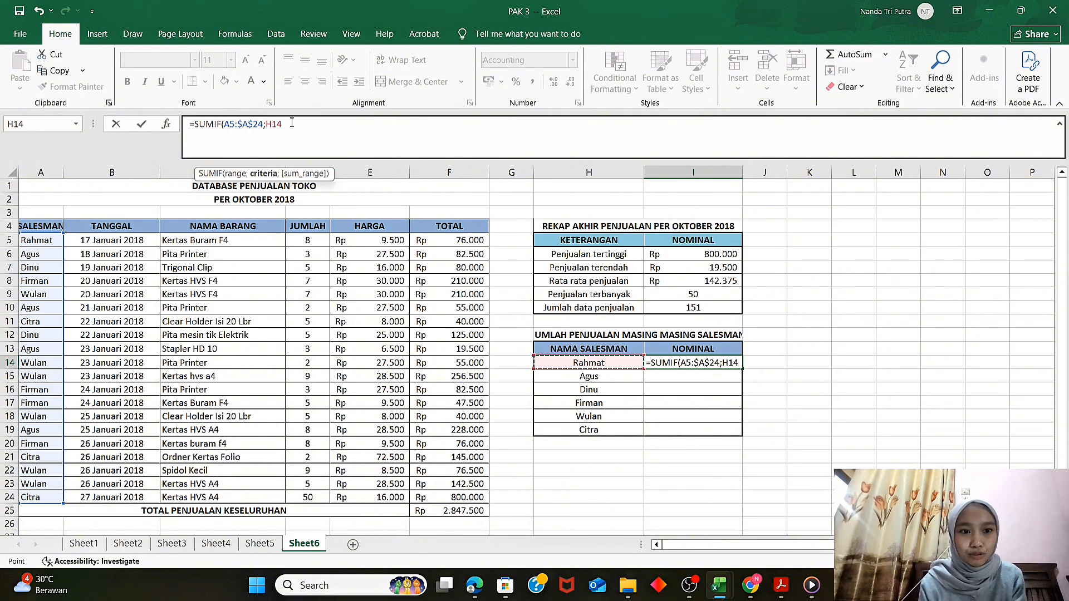
pyautogui.write(';')
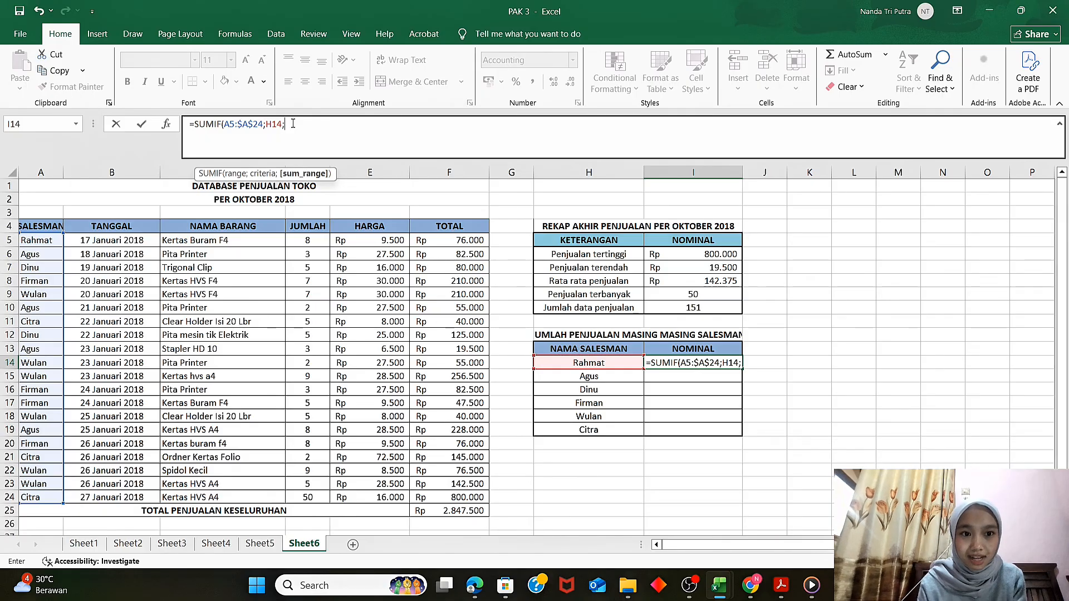
pyautogui.click(419, 240)
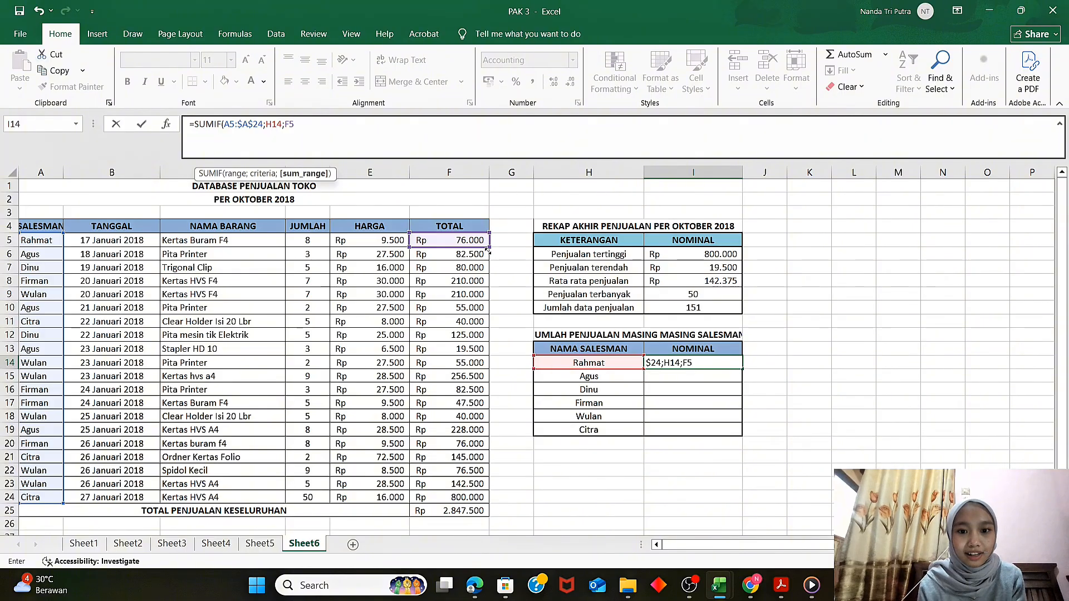
pyautogui.moveTo(488, 250); pyautogui.dragTo(484, 495)
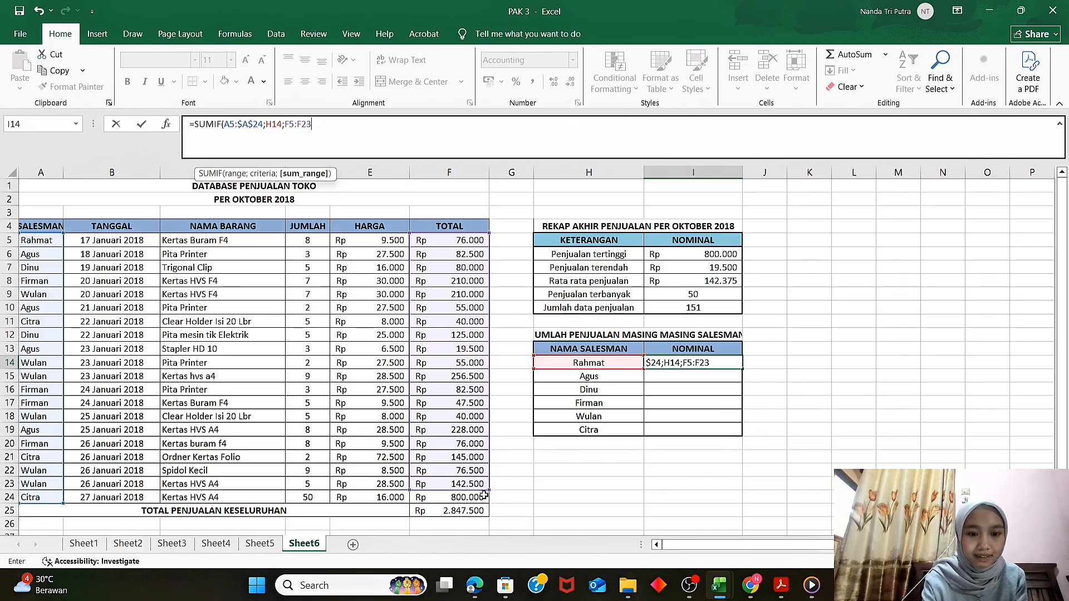
pyautogui.press('F4')
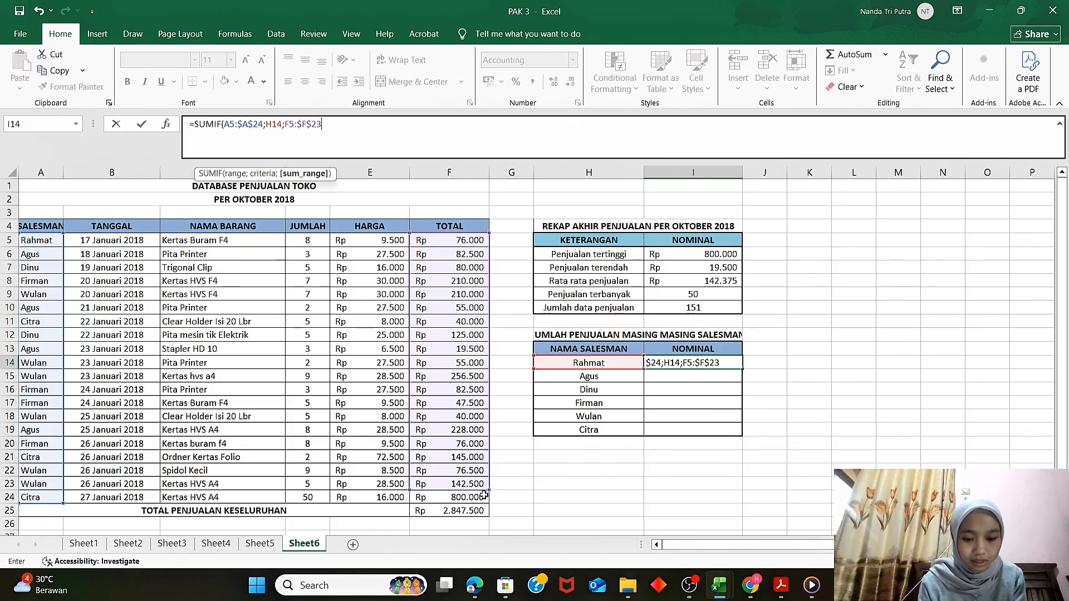
pyautogui.write(')')
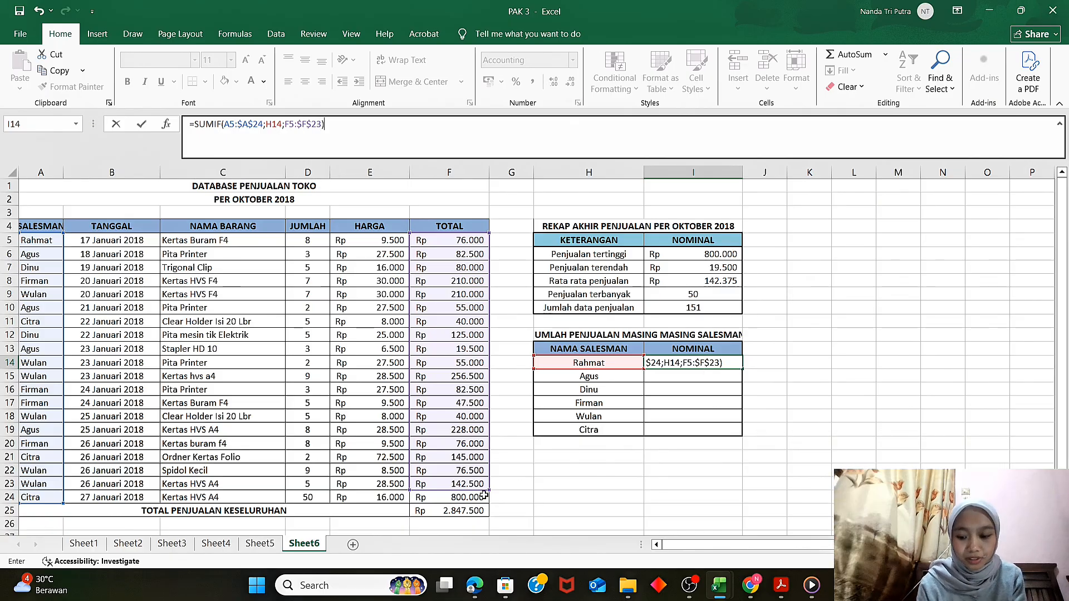
pyautogui.press('Return')
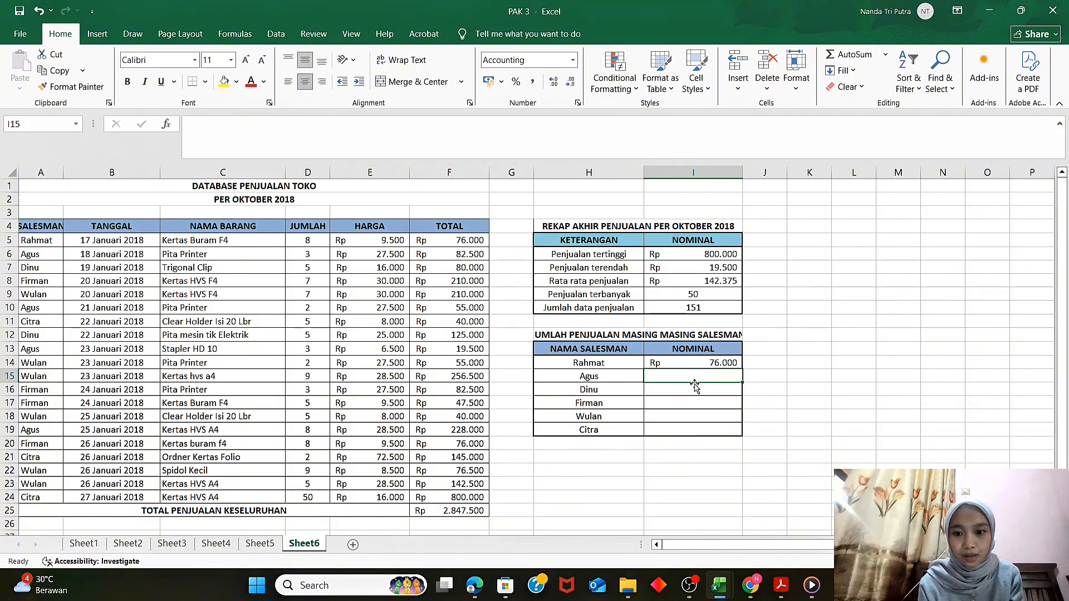
# Total the second salesman's sales in I15 with =SUMIF($A$5:$A$24;H15;F5:$F$24), matching the SALESMAN column and summing the TOTAL column
pyautogui.click(242, 121)
pyautogui.write('=')
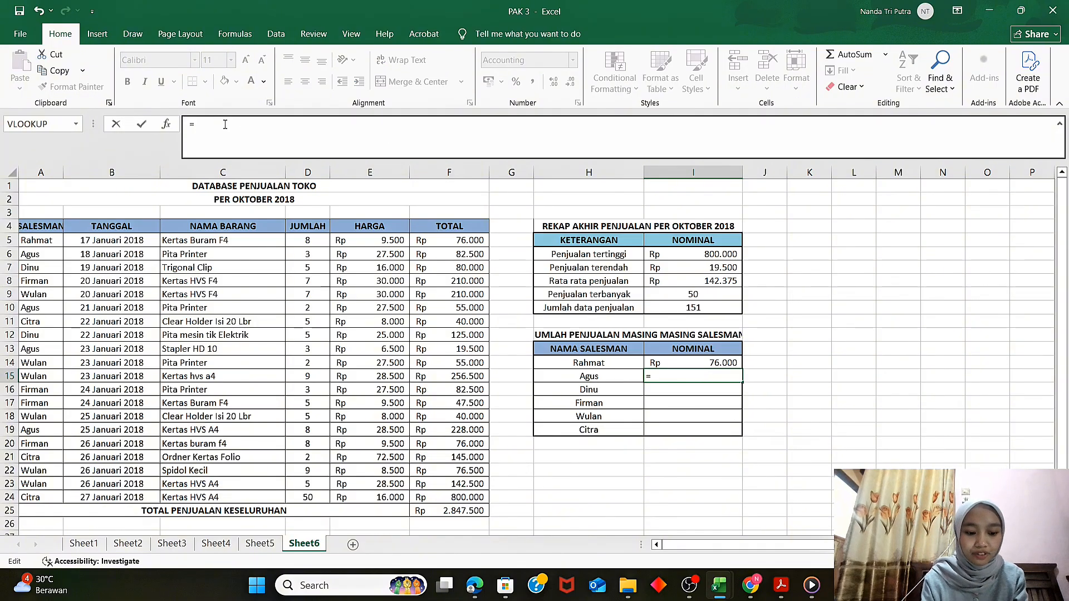
pyautogui.write('SUMIF')
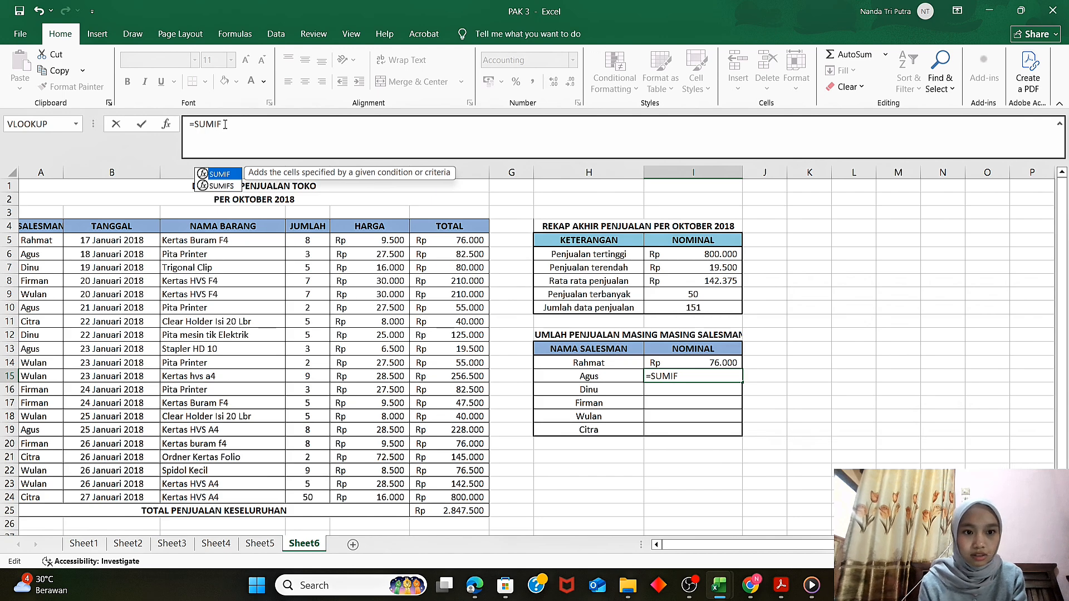
pyautogui.write('(')
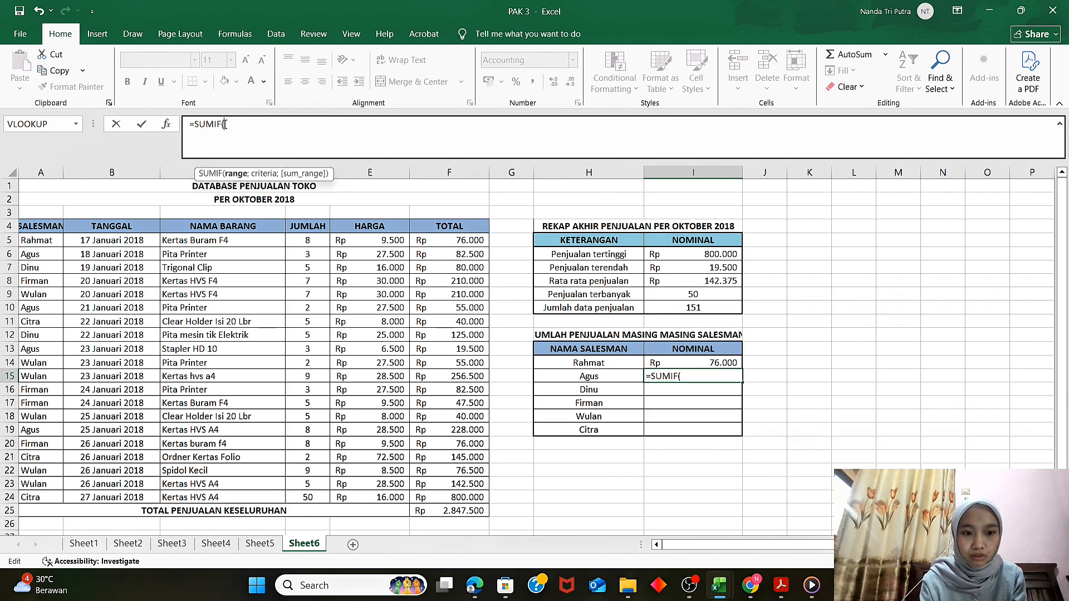
pyautogui.click(40, 237)
pyautogui.moveTo(39, 237); pyautogui.dragTo(70, 362)
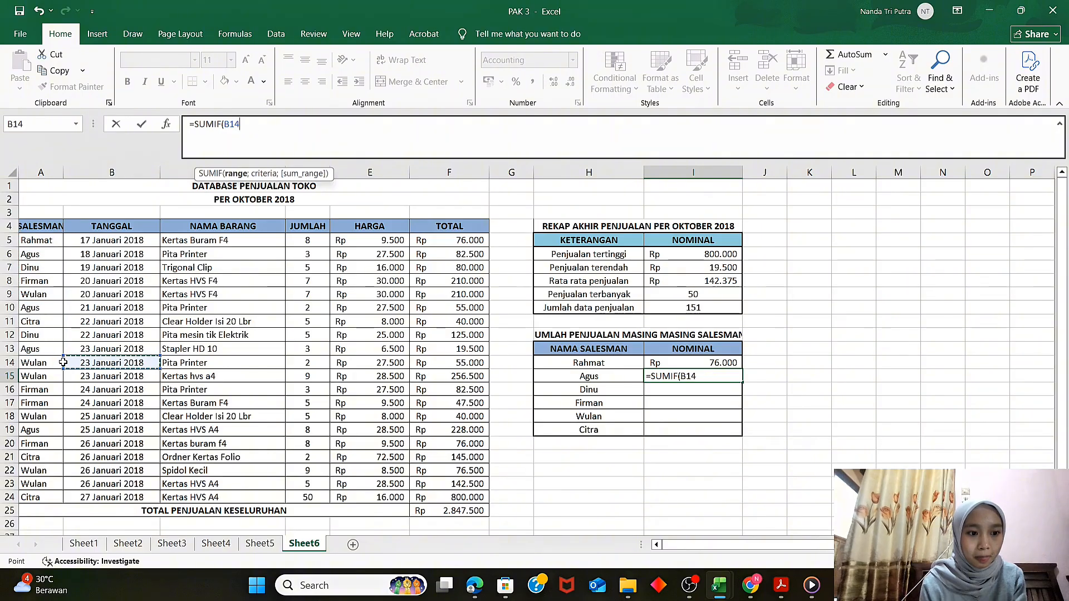
pyautogui.moveTo(37, 240); pyautogui.dragTo(30, 495)
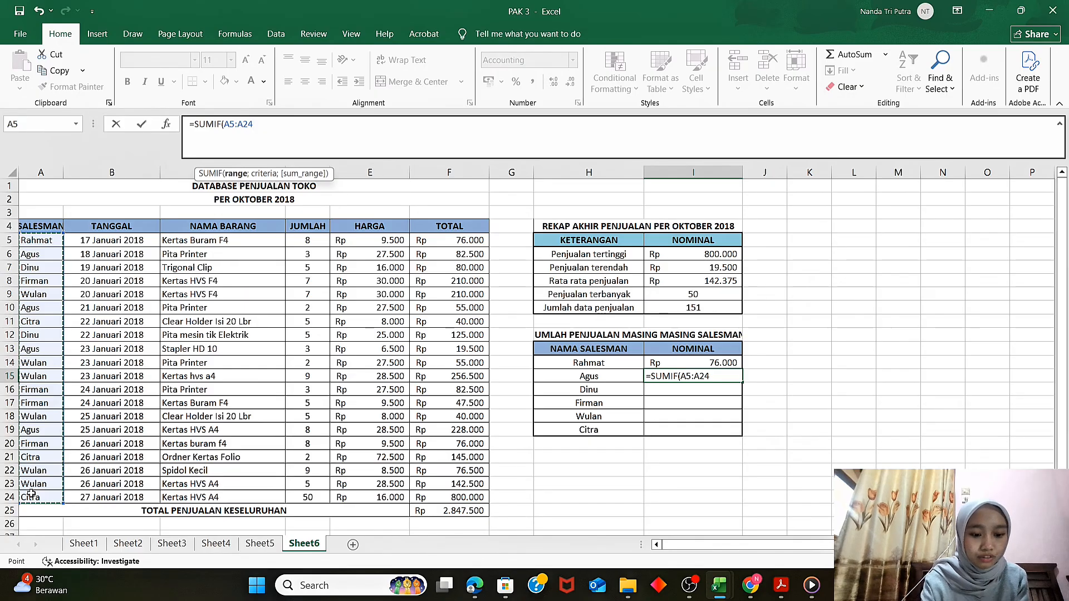
pyautogui.press('F4')
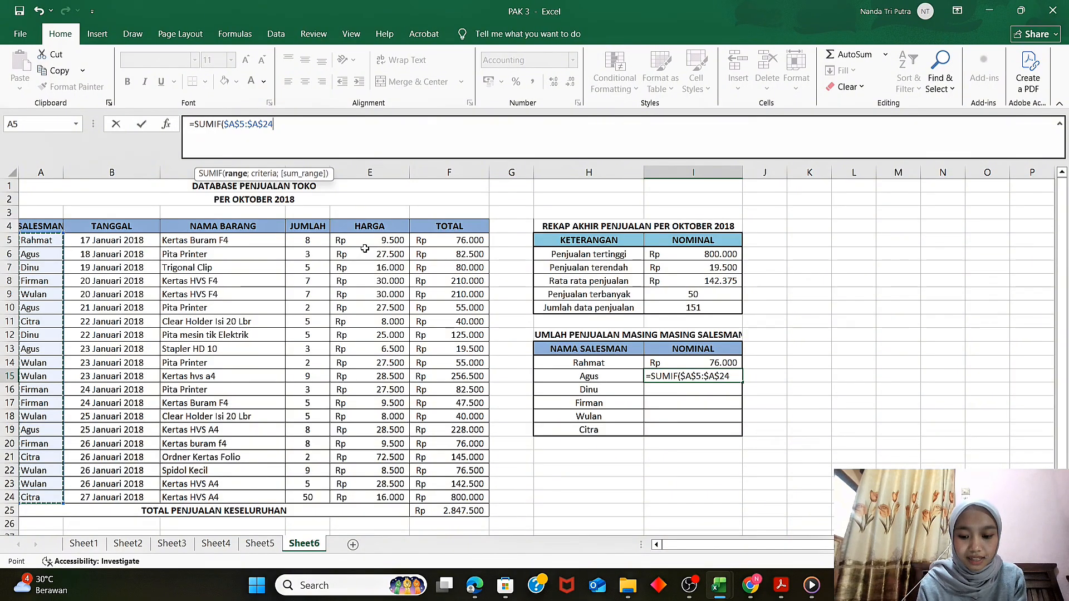
pyautogui.write(';')
pyautogui.click(604, 378)
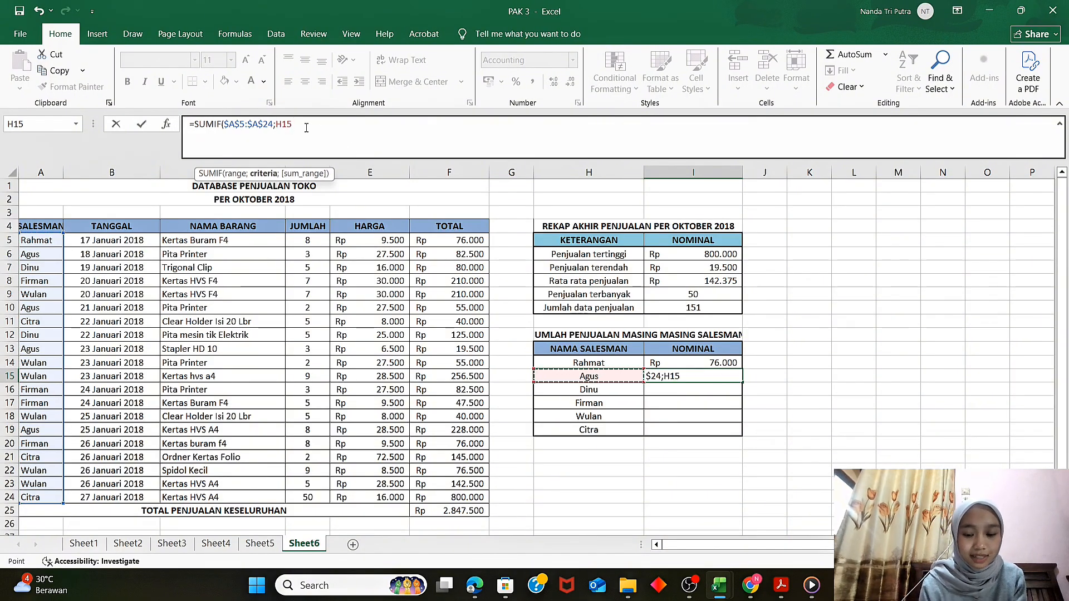
pyautogui.write(';')
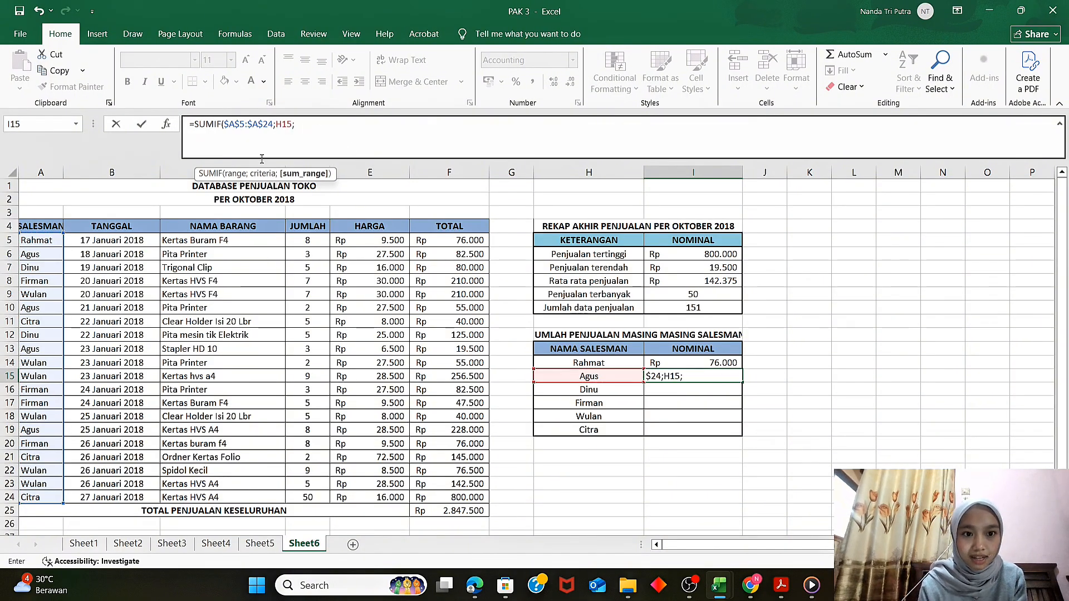
pyautogui.click(435, 241)
pyautogui.moveTo(485, 245); pyautogui.dragTo(472, 499)
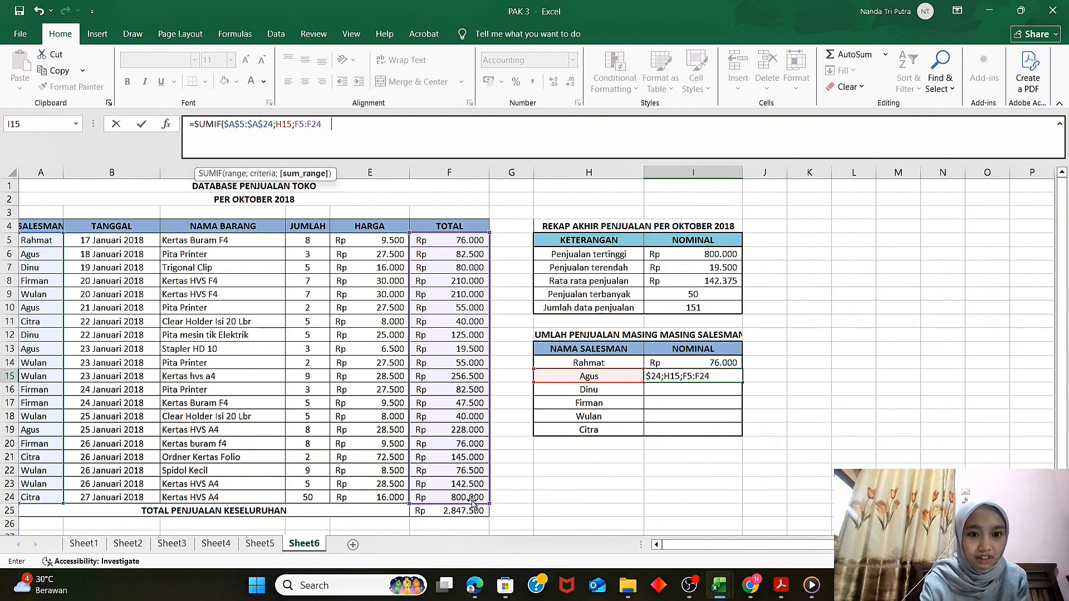
pyautogui.press('F4')
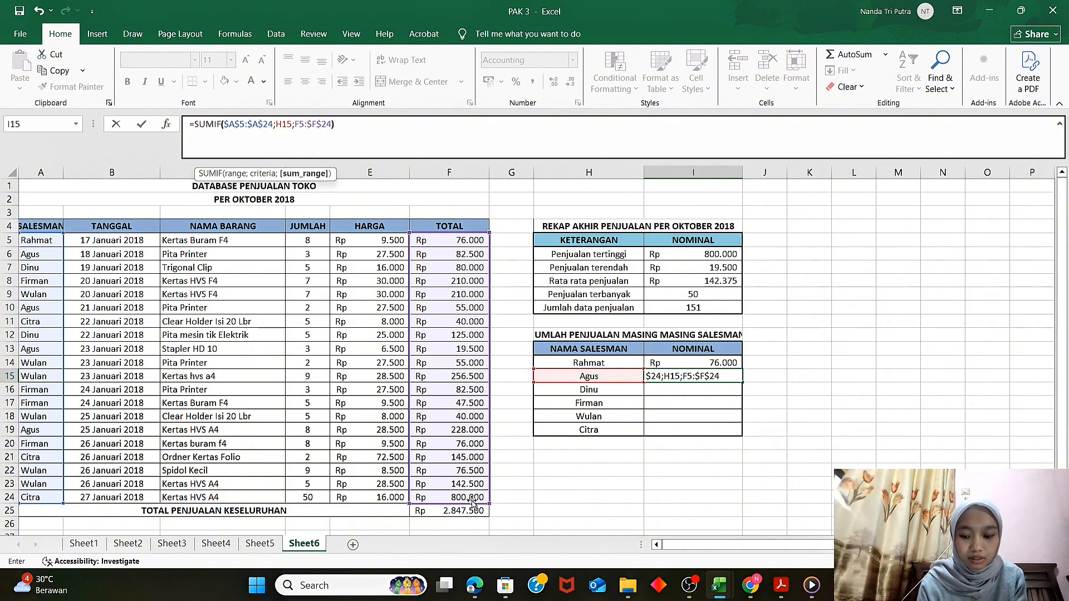
pyautogui.press('Return')
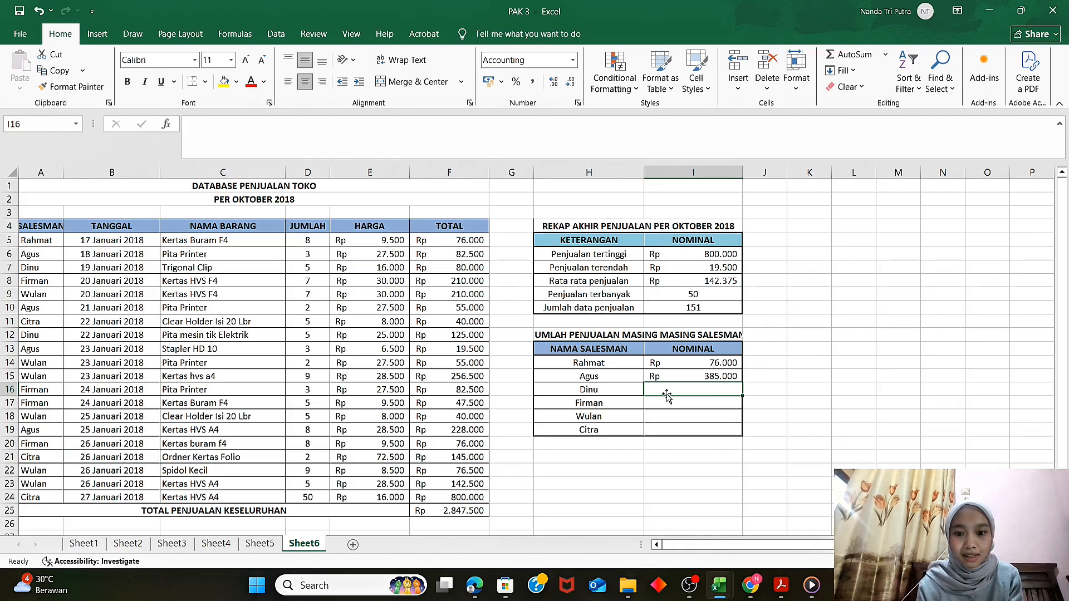
# Total the third salesman's sales in I16 with =SUMIF(A5:$A$24;H16;F5:$F$24), matching the SALESMAN column and summing the TOTAL column
pyautogui.click(241, 125)
pyautogui.write('=S')
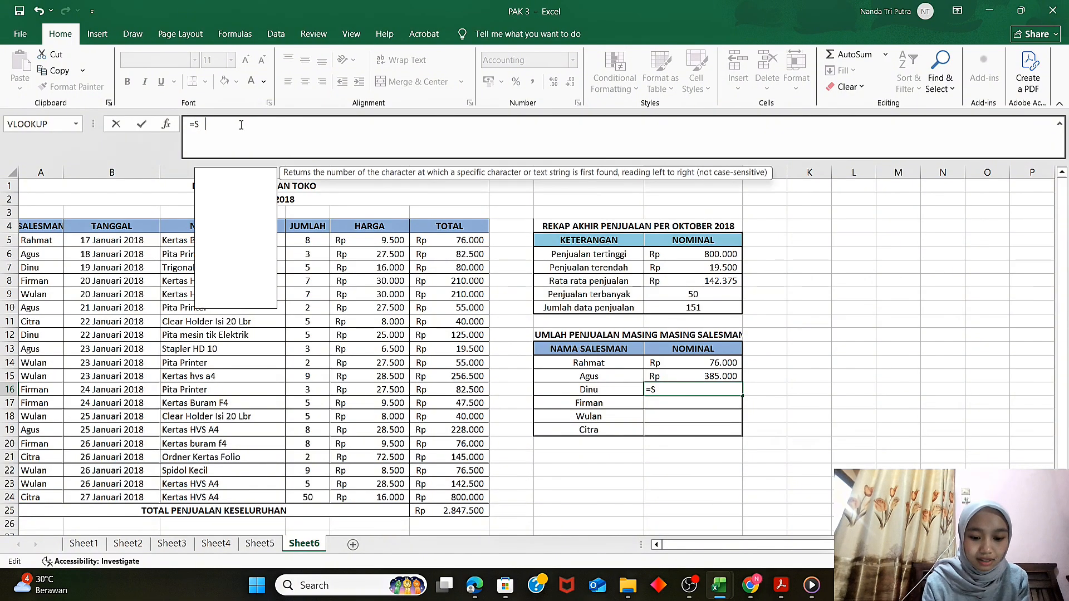
pyautogui.write('UMIF(')
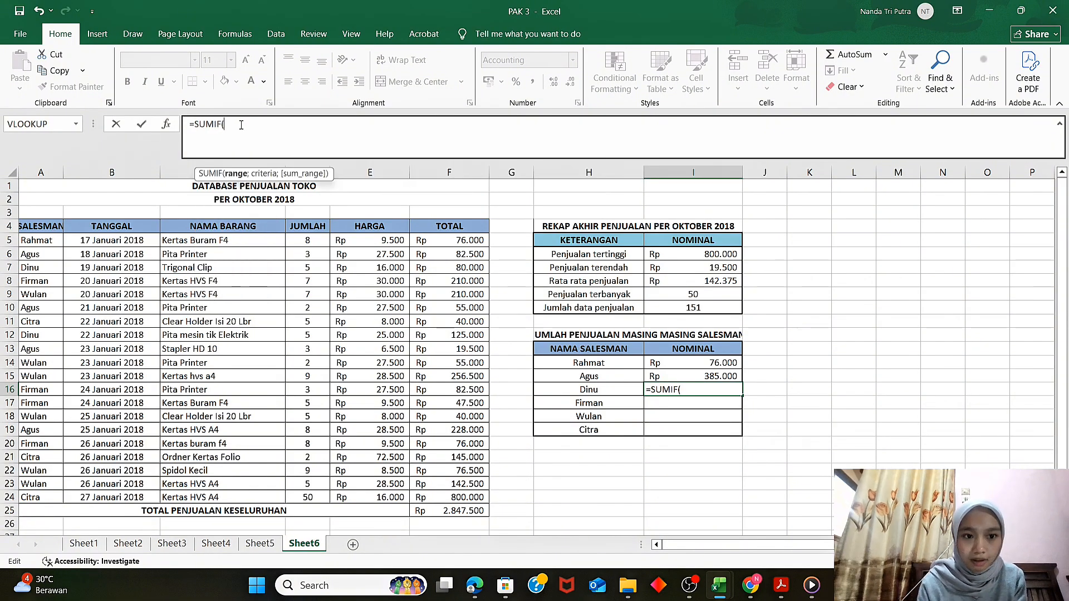
pyautogui.click(58, 246)
pyautogui.moveTo(57, 246); pyautogui.dragTo(57, 499)
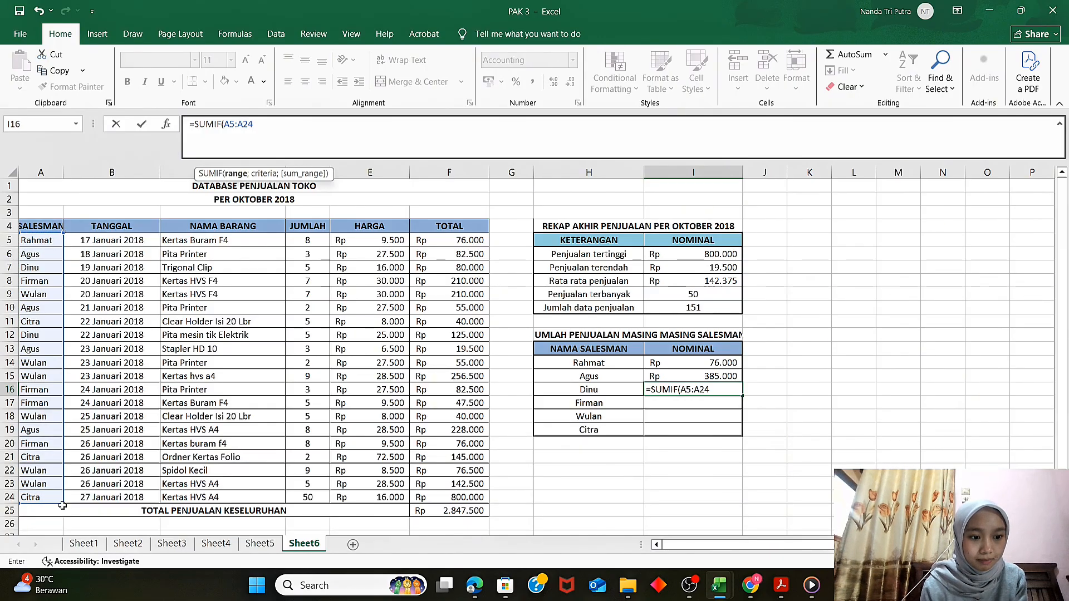
pyautogui.press('F4')
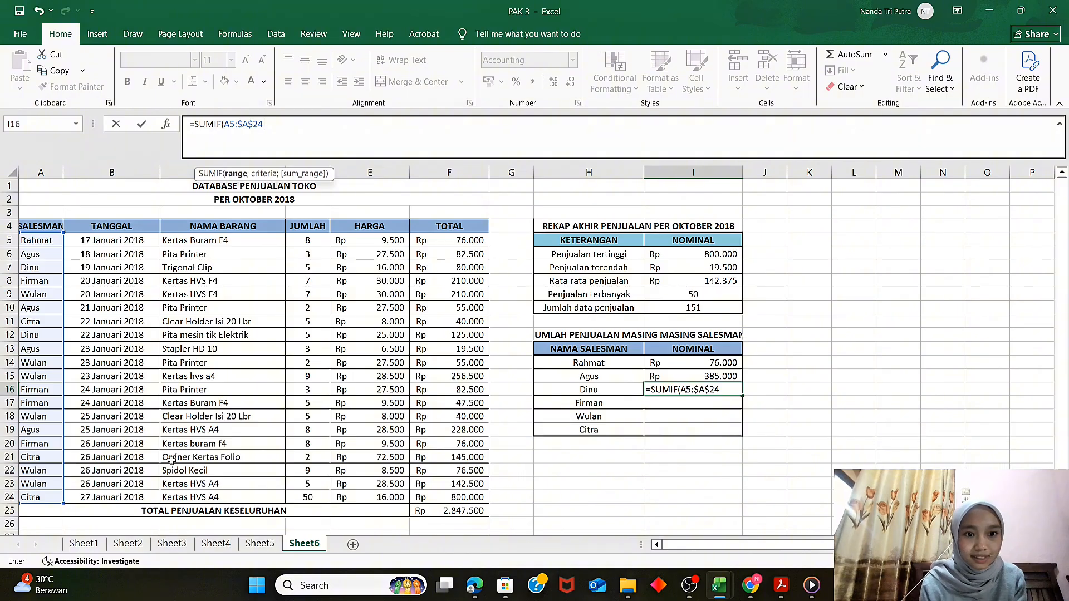
pyautogui.write(';')
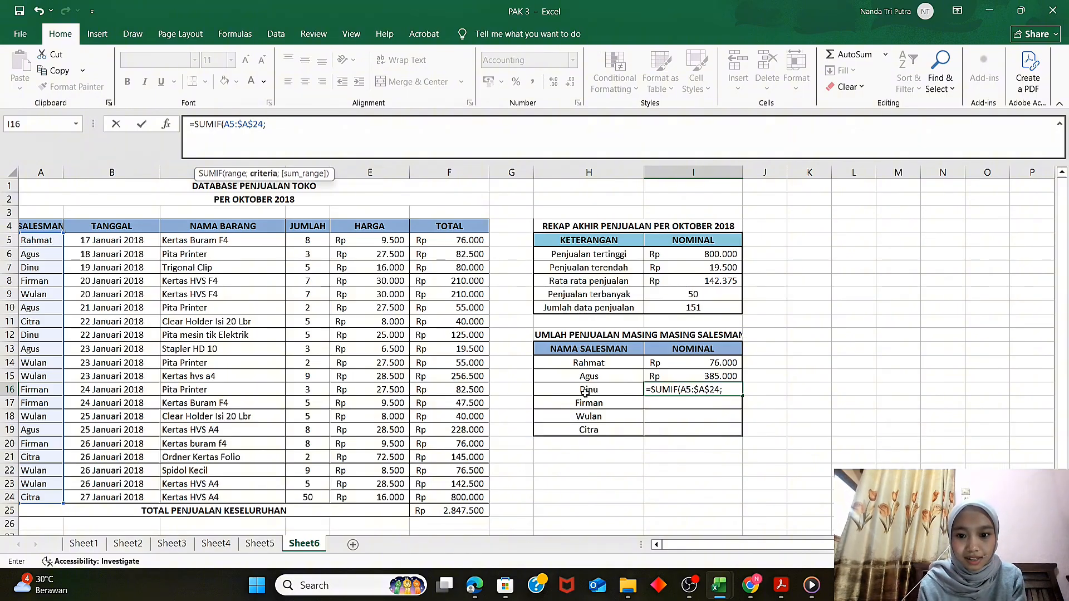
pyautogui.click(289, 122)
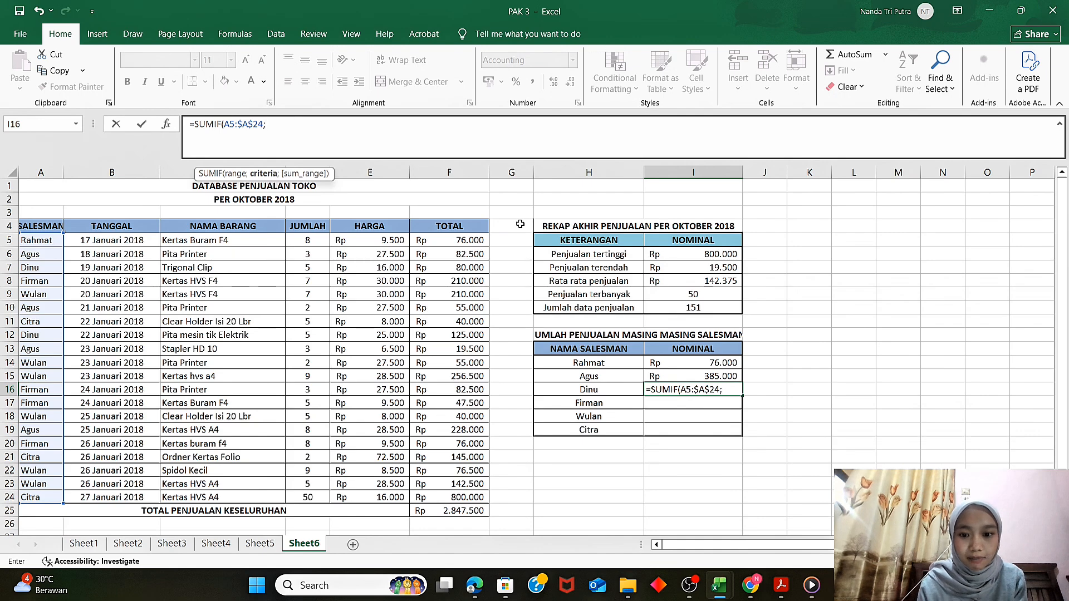
pyautogui.click(609, 390)
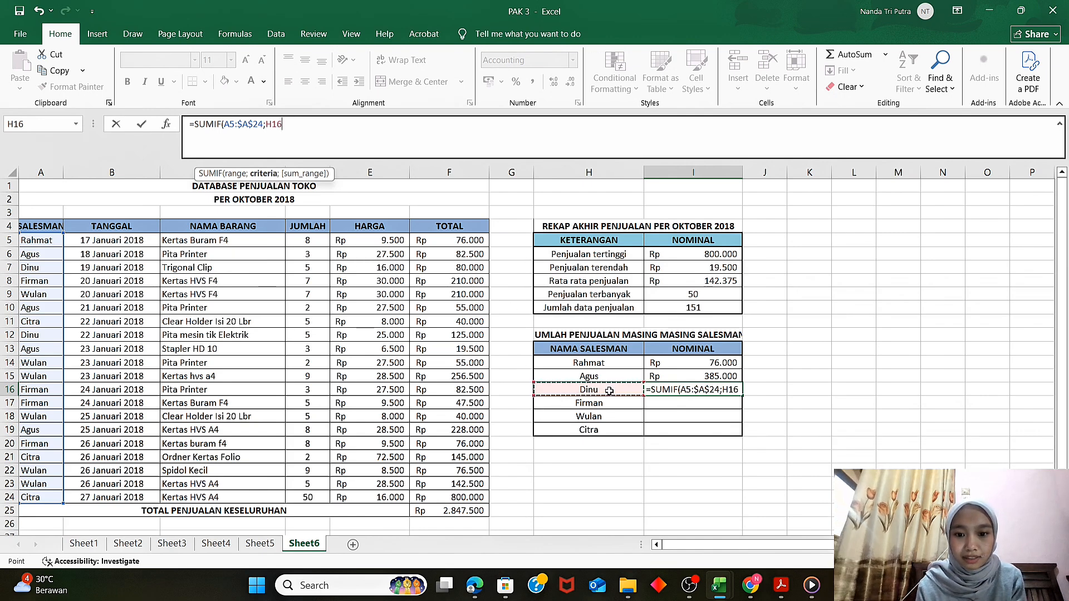
pyautogui.write(';')
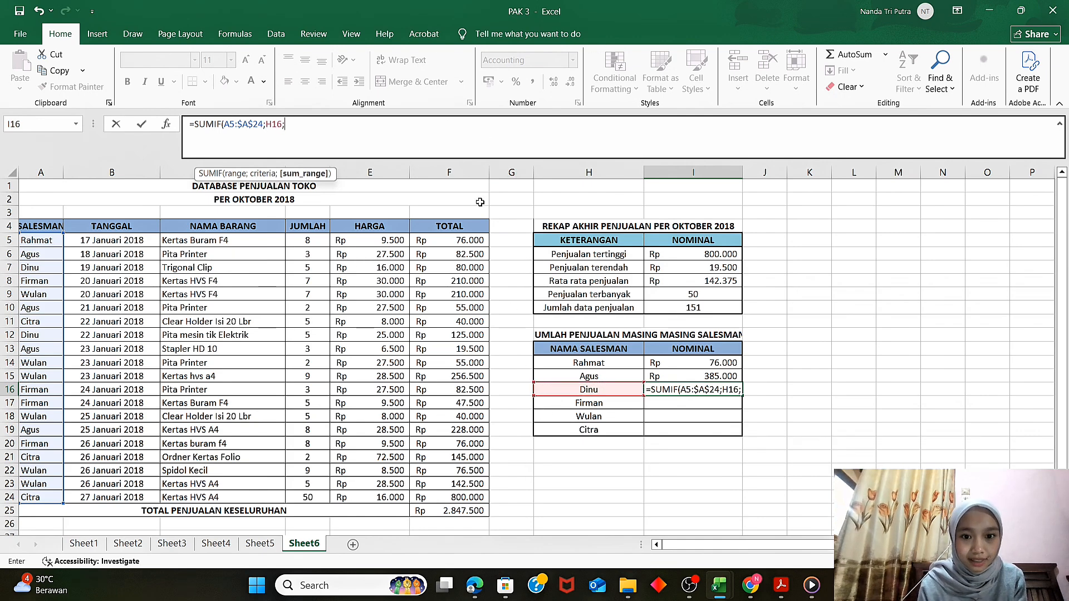
pyautogui.moveTo(478, 239); pyautogui.dragTo(486, 505)
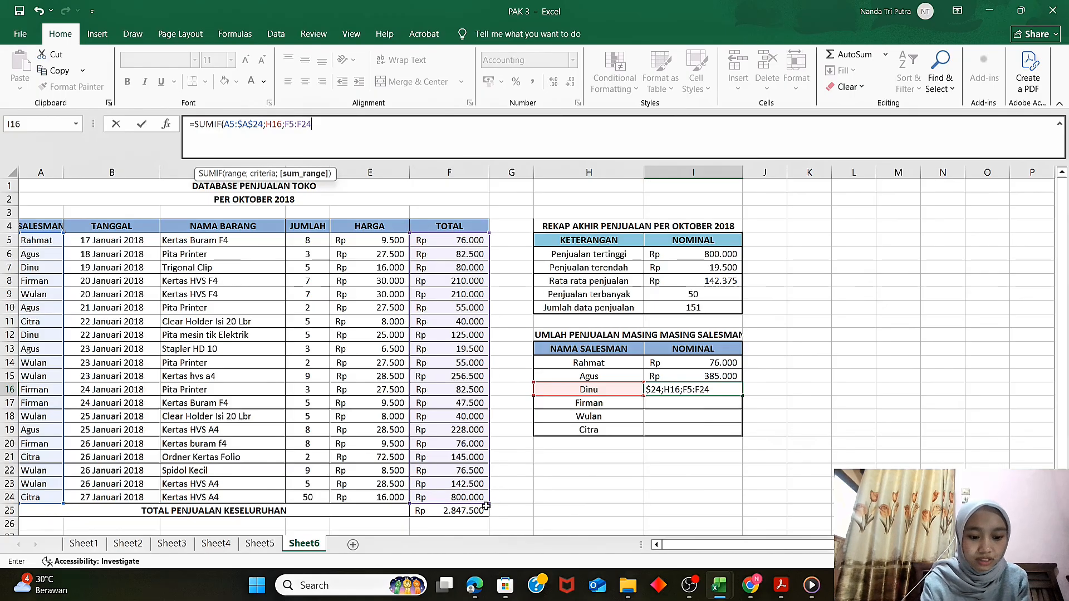
pyautogui.press('F4')
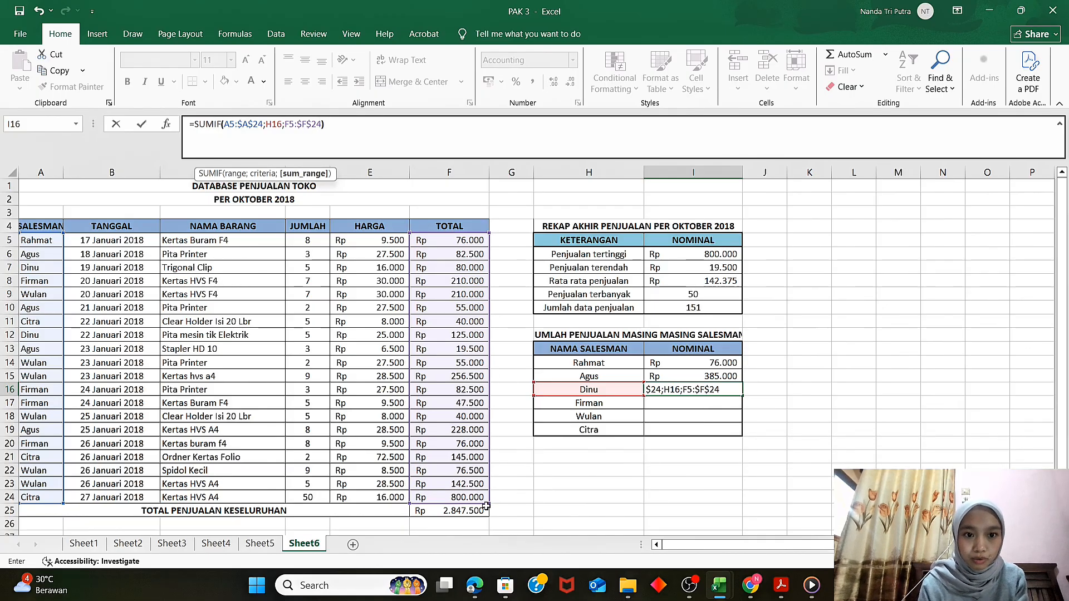
pyautogui.press('Return')
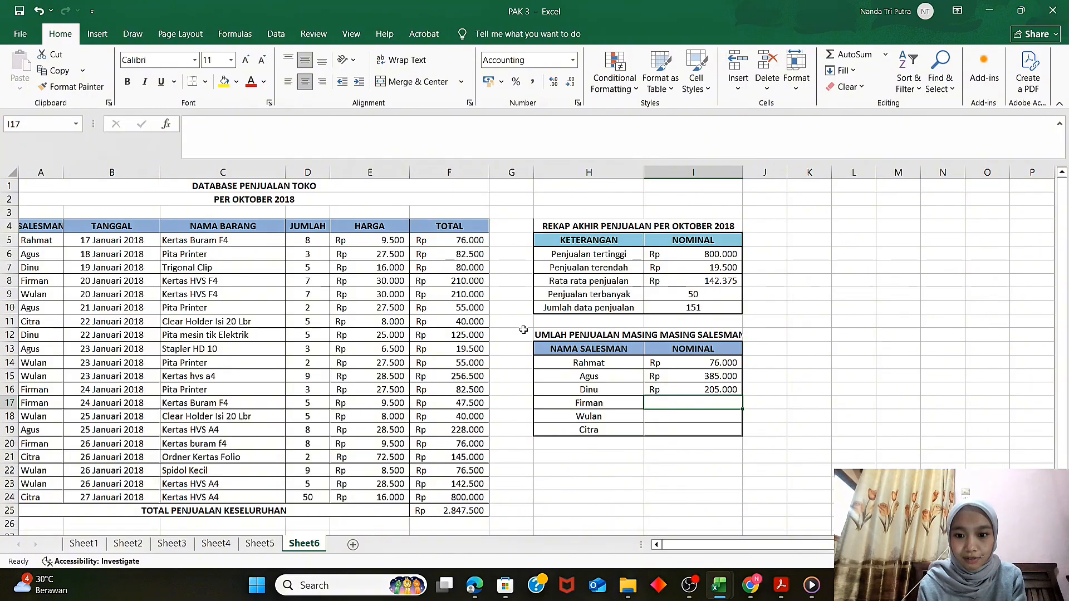
# Total the fourth salesman's sales in I17 with =SUMIF(A5:$A$24;H17;F5:$F$24), matching the SALESMAN column and summing the TOTAL column
pyautogui.click(199, 136)
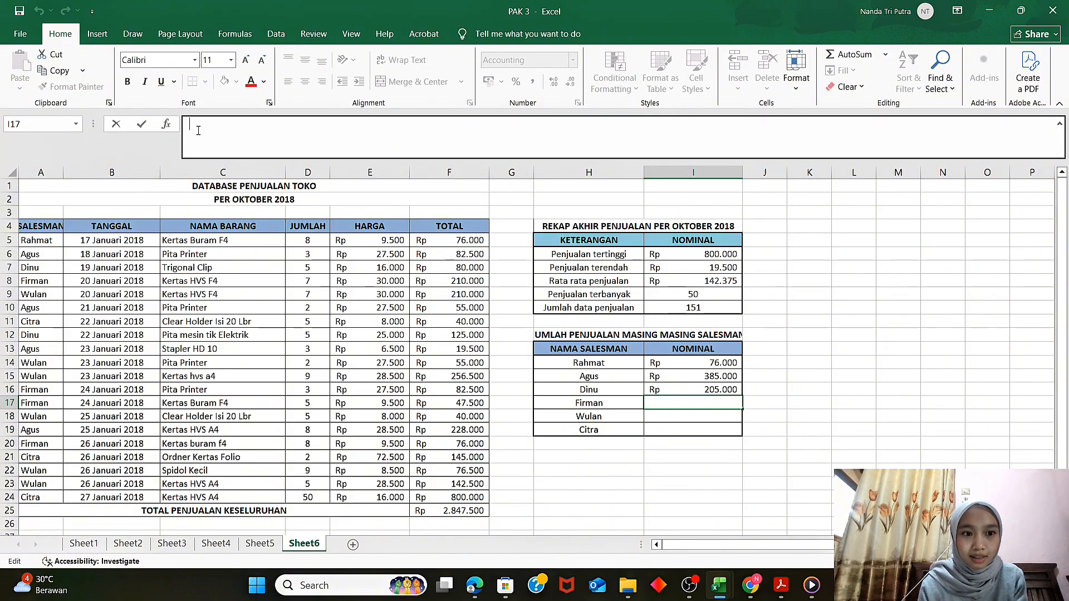
pyautogui.write('=SUMIF')
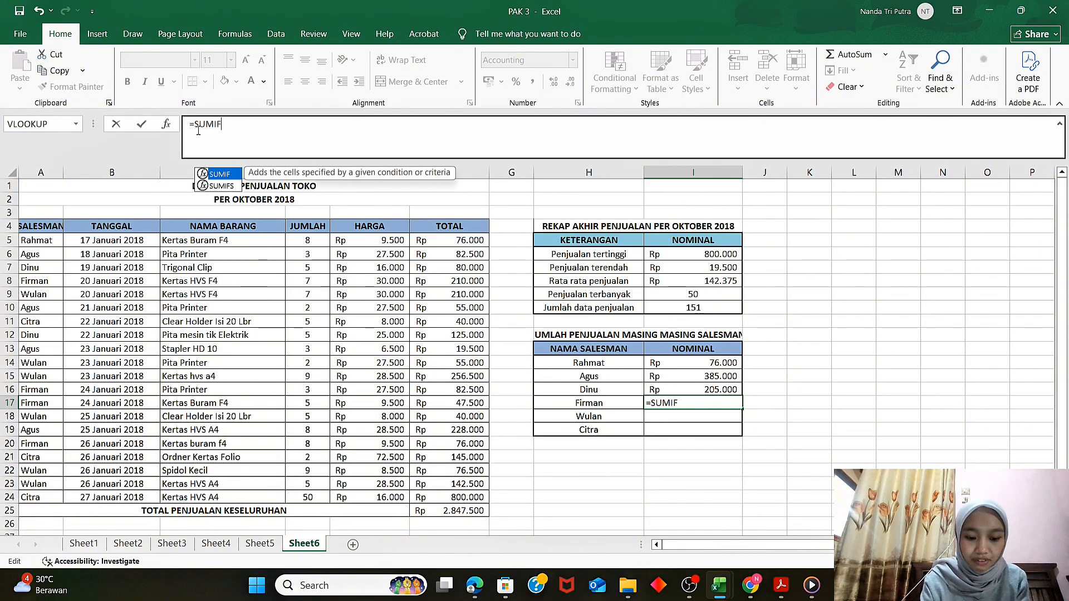
pyautogui.write('(')
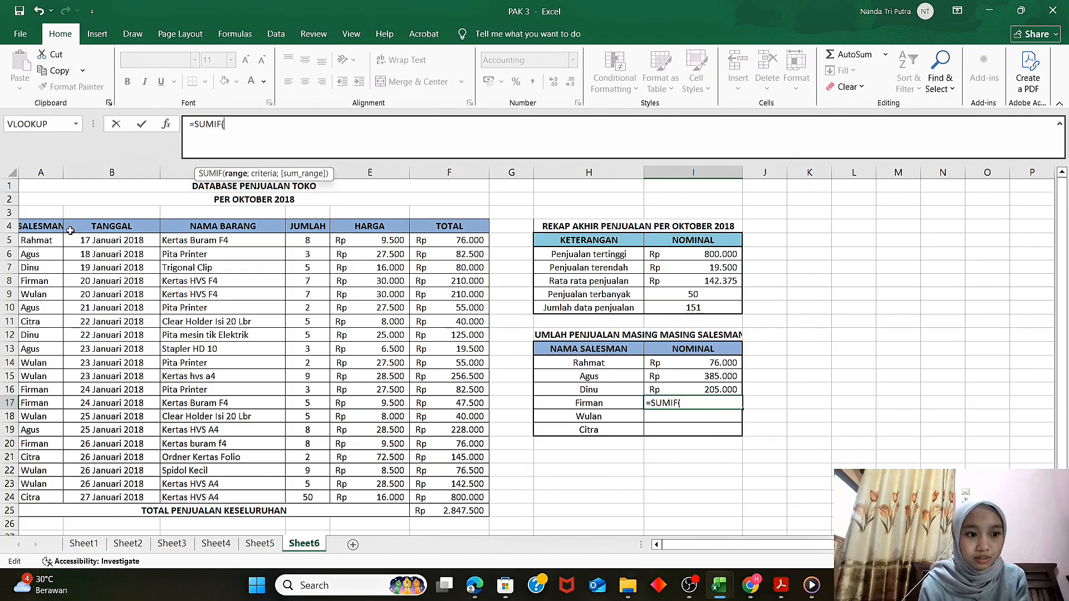
pyautogui.moveTo(46, 236); pyautogui.dragTo(55, 497)
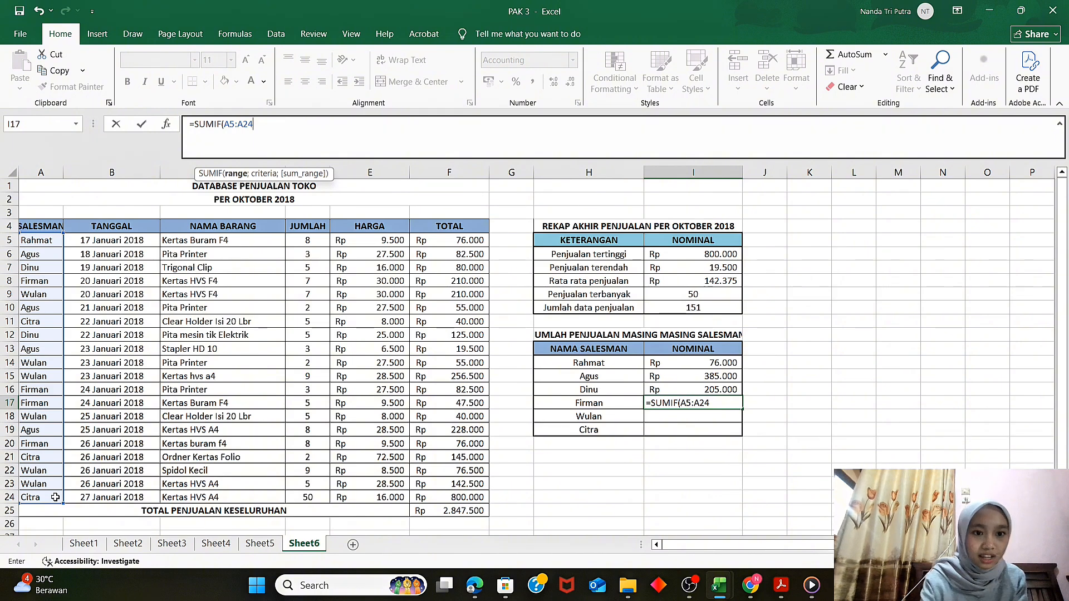
pyautogui.press('F4')
pyautogui.write(';')
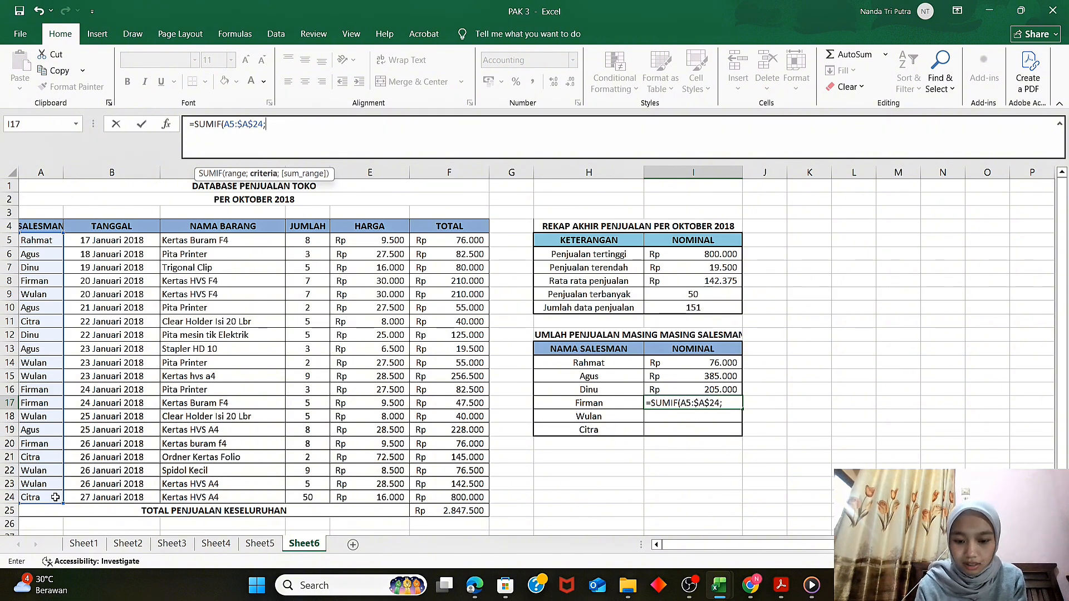
pyautogui.click(579, 404)
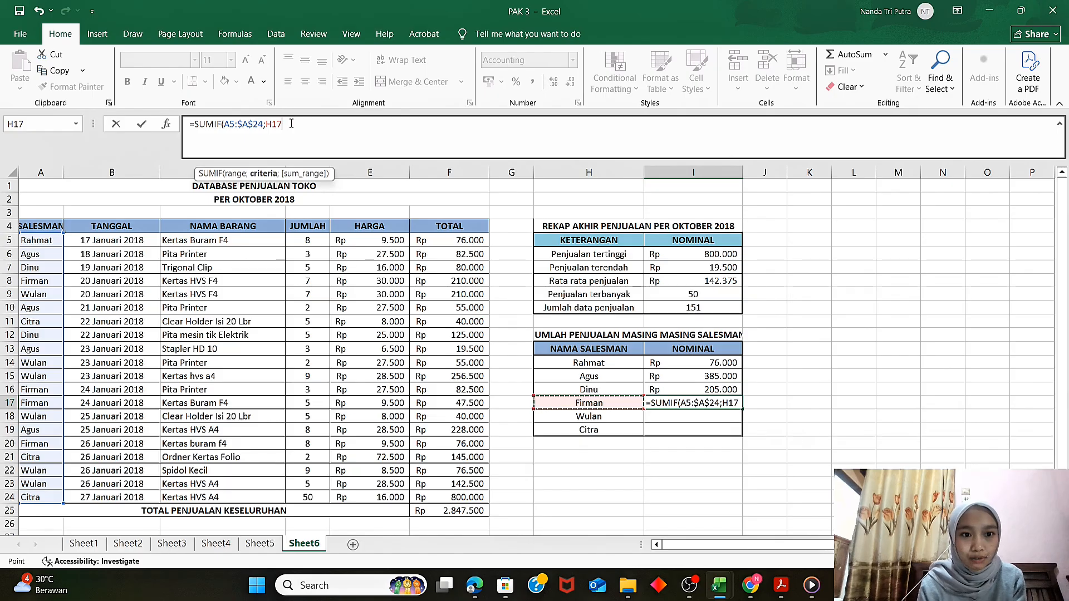
pyautogui.write(';')
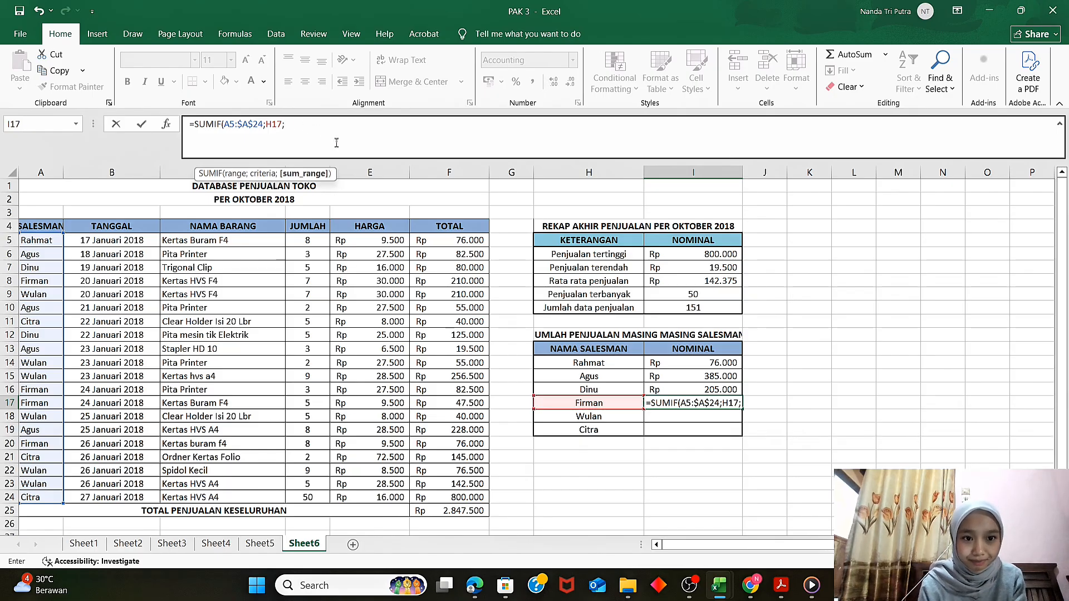
pyautogui.moveTo(435, 240); pyautogui.dragTo(472, 497)
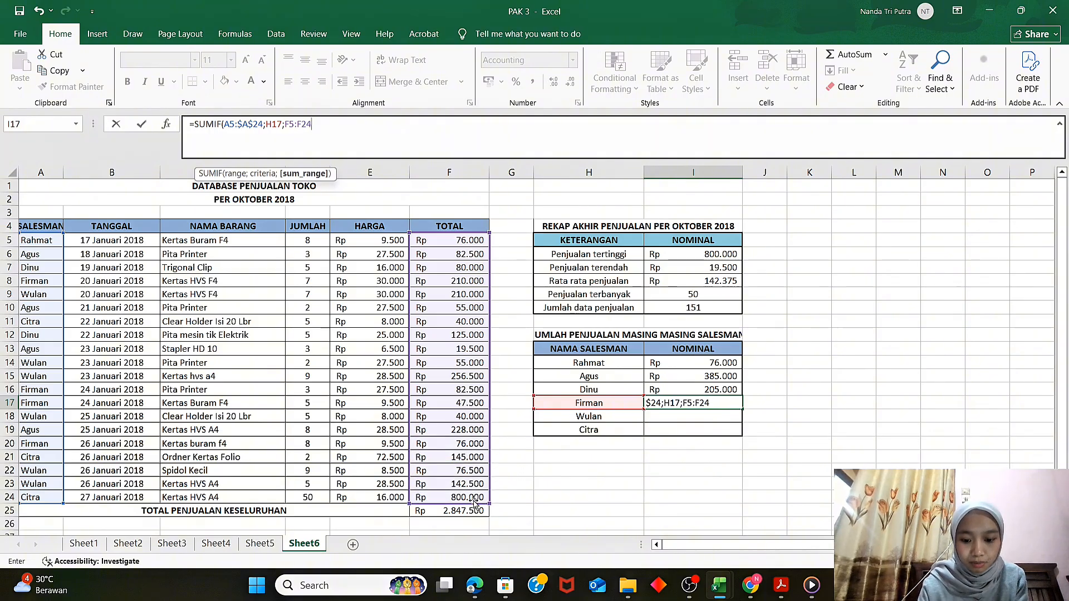
pyautogui.press('F4')
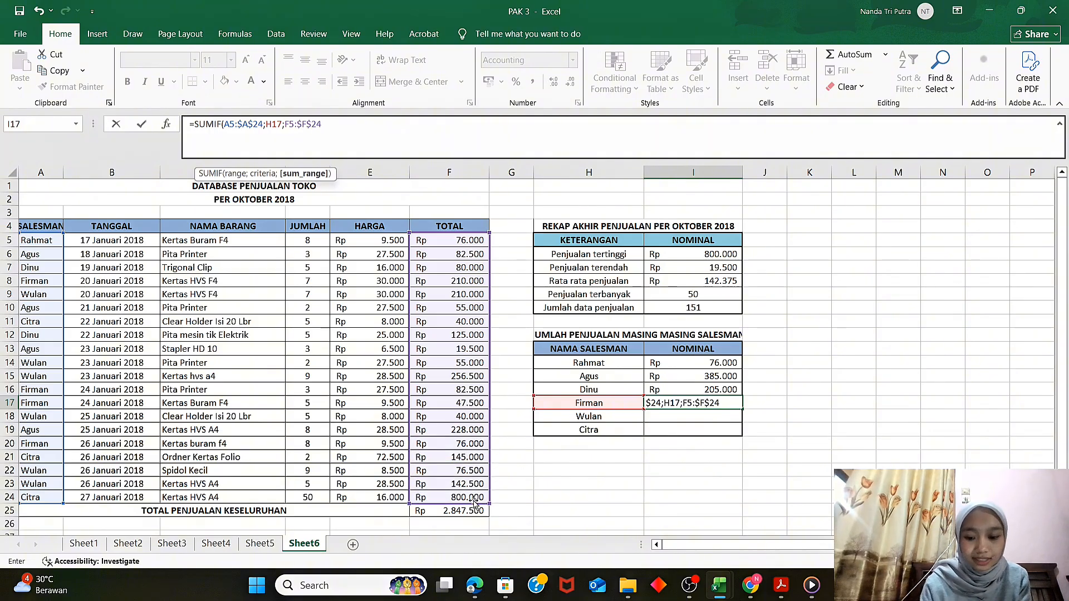
pyautogui.write(')')
pyautogui.press('Return')
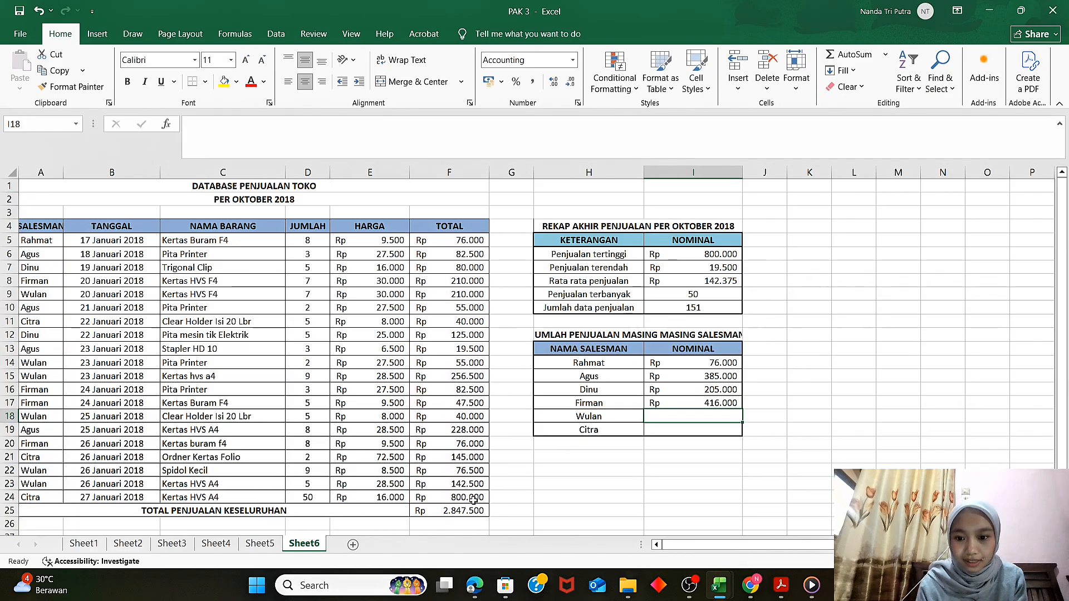
# Enter =SUMIF(A5:$A$24;F5:$F$24) in I18 for the fifth salesman, using only the SALESMAN and TOTAL ranges
pyautogui.click(575, 436)
pyautogui.click(591, 417)
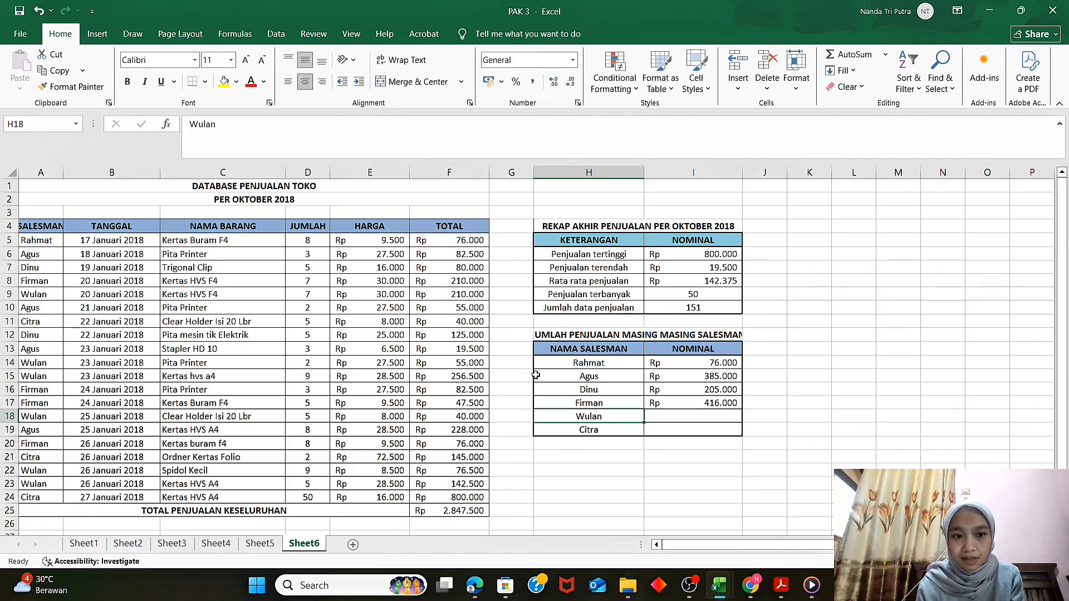
pyautogui.click(688, 417)
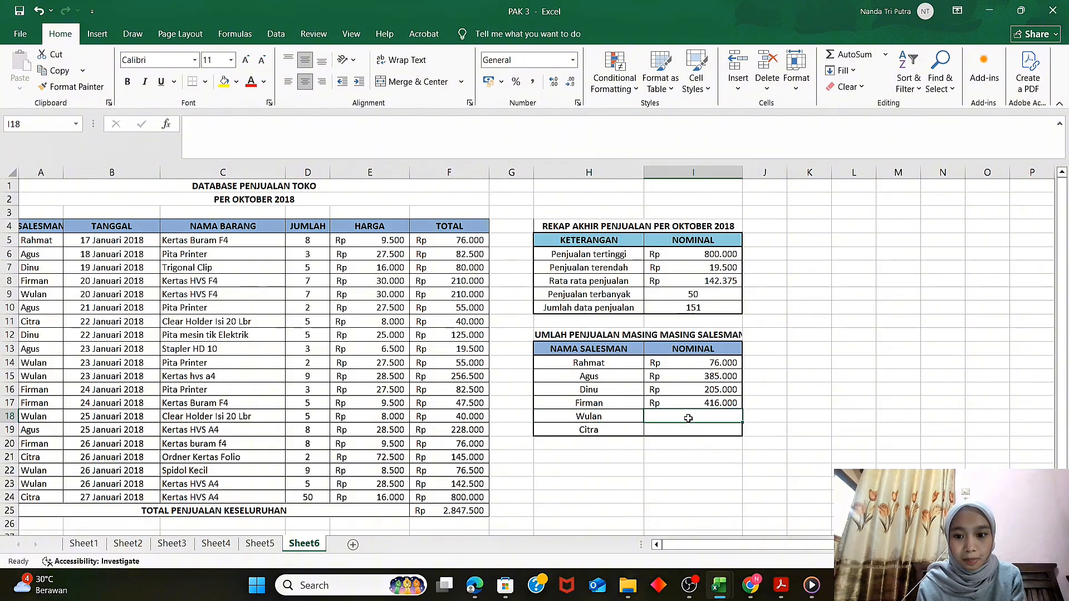
pyautogui.click(200, 123)
pyautogui.write('=SUMIF')
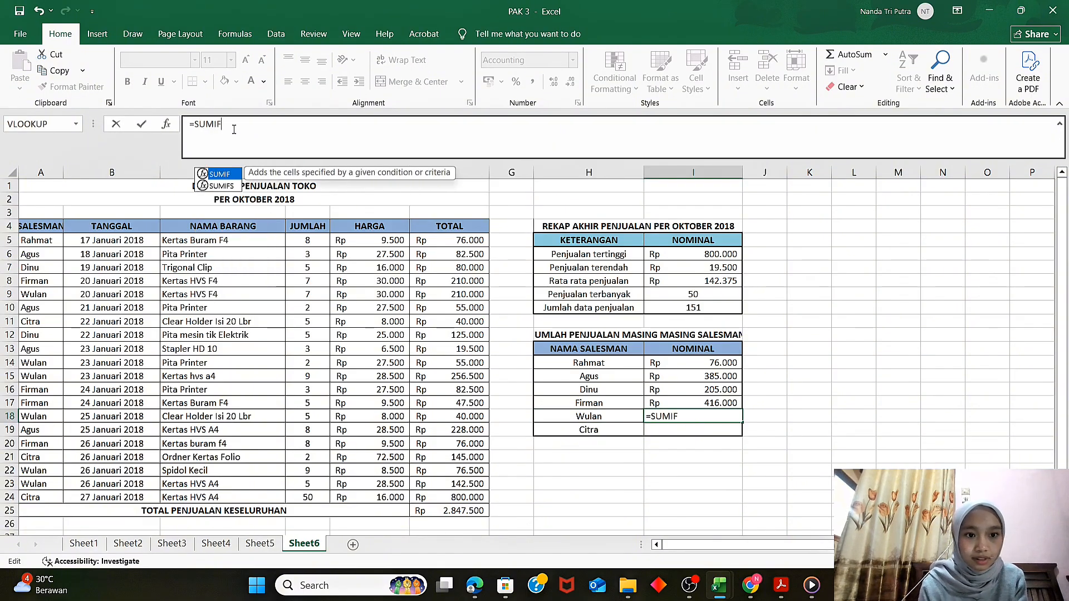
pyautogui.write('(')
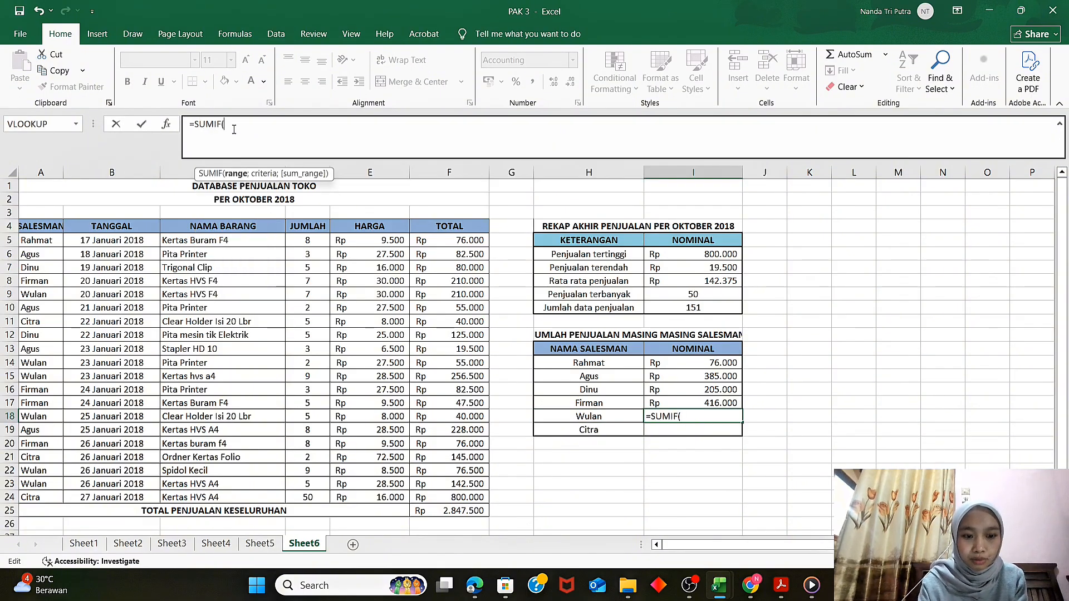
pyautogui.click(46, 244)
pyautogui.moveTo(47, 247); pyautogui.dragTo(49, 506)
pyautogui.press('F4')
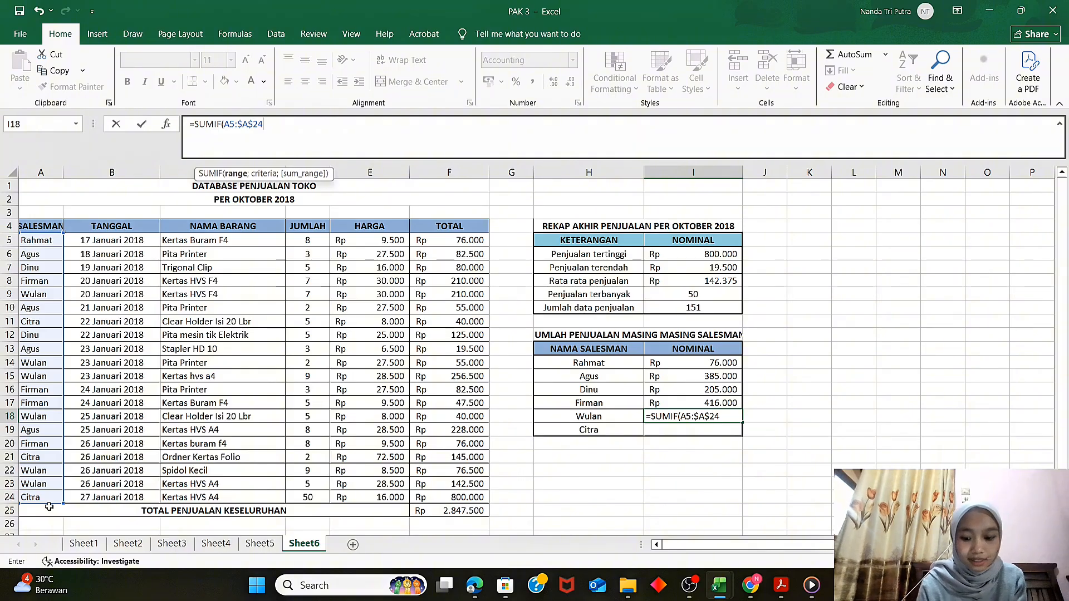
pyautogui.write(';')
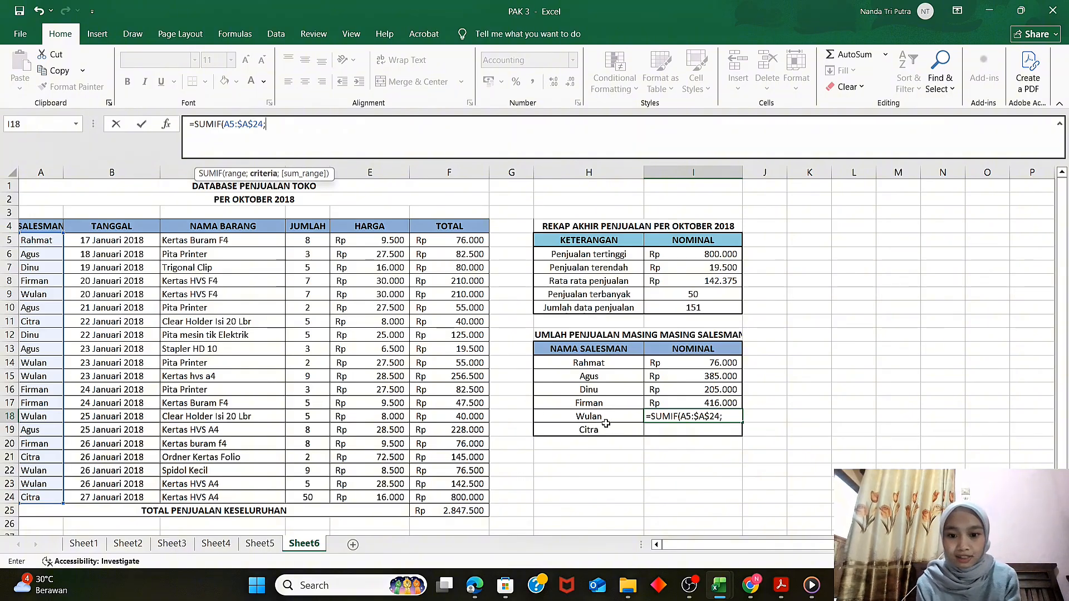
pyautogui.click(454, 237)
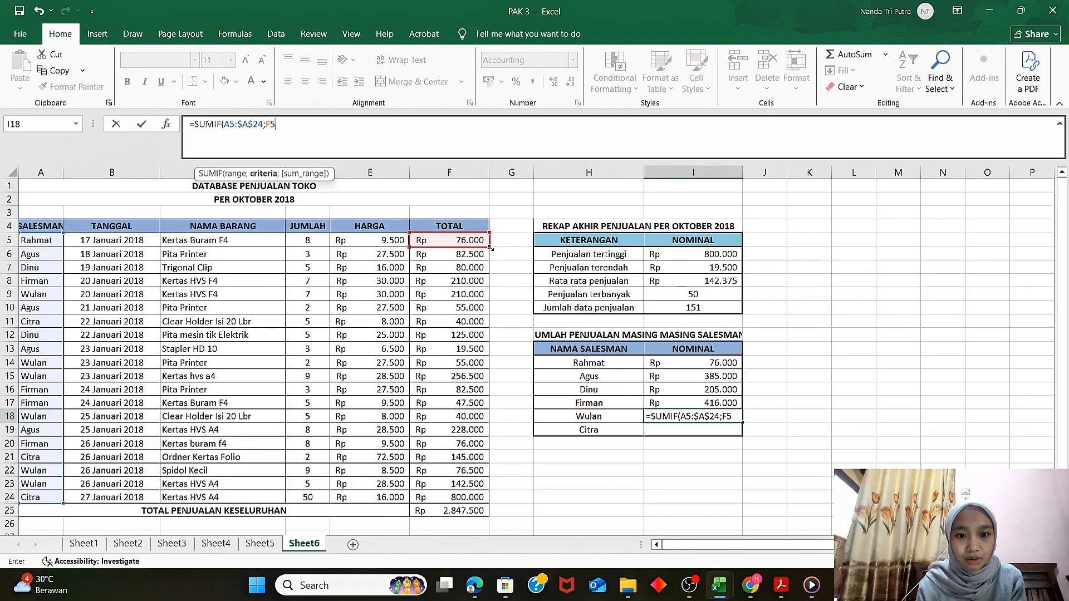
pyautogui.moveTo(454, 237); pyautogui.dragTo(506, 497)
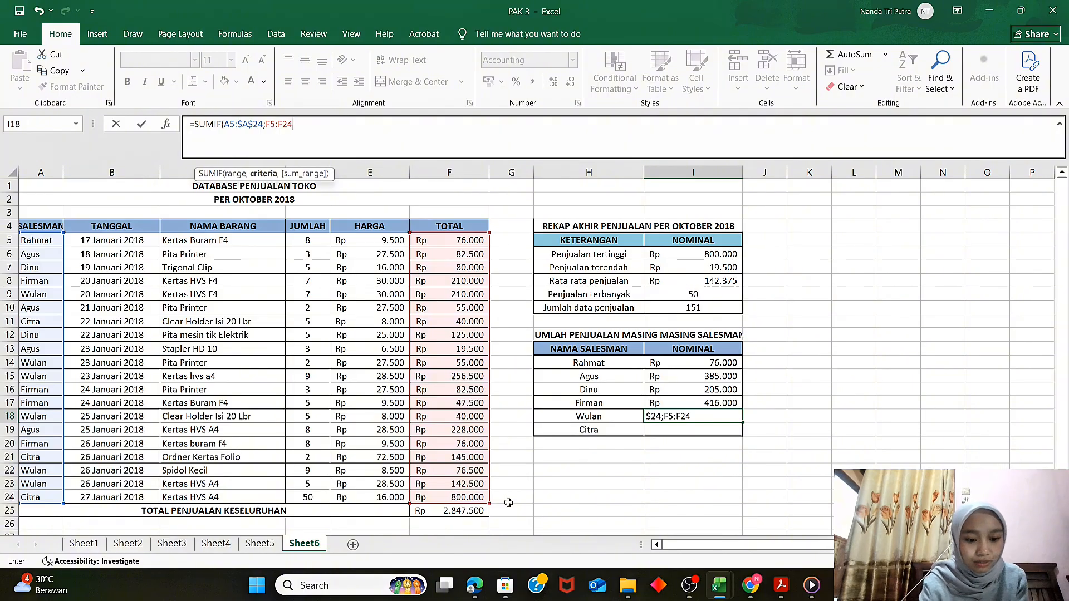
pyautogui.press('F4')
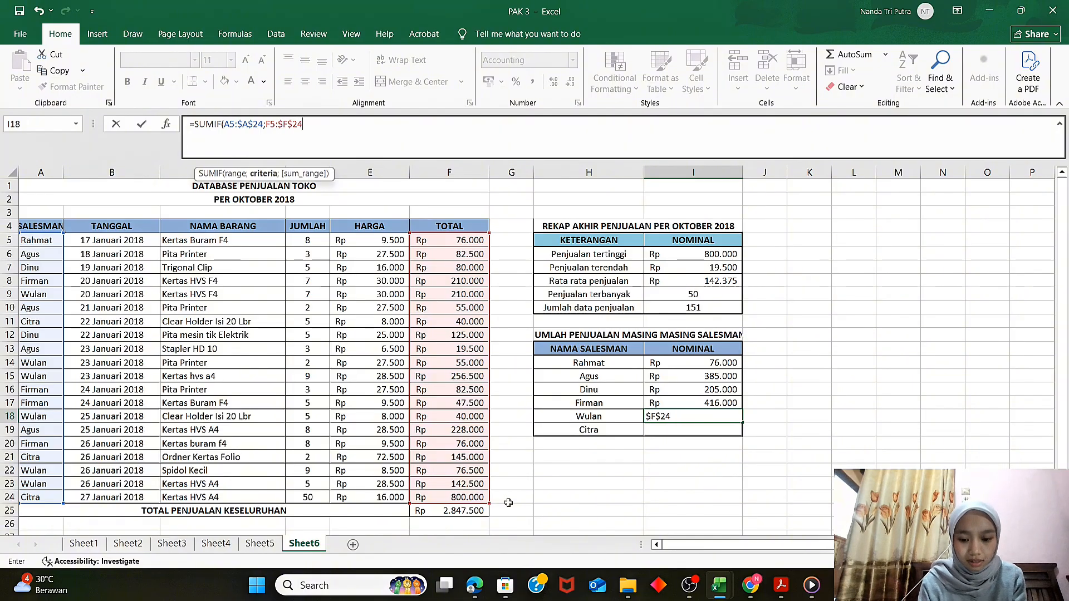
pyautogui.press('Return')
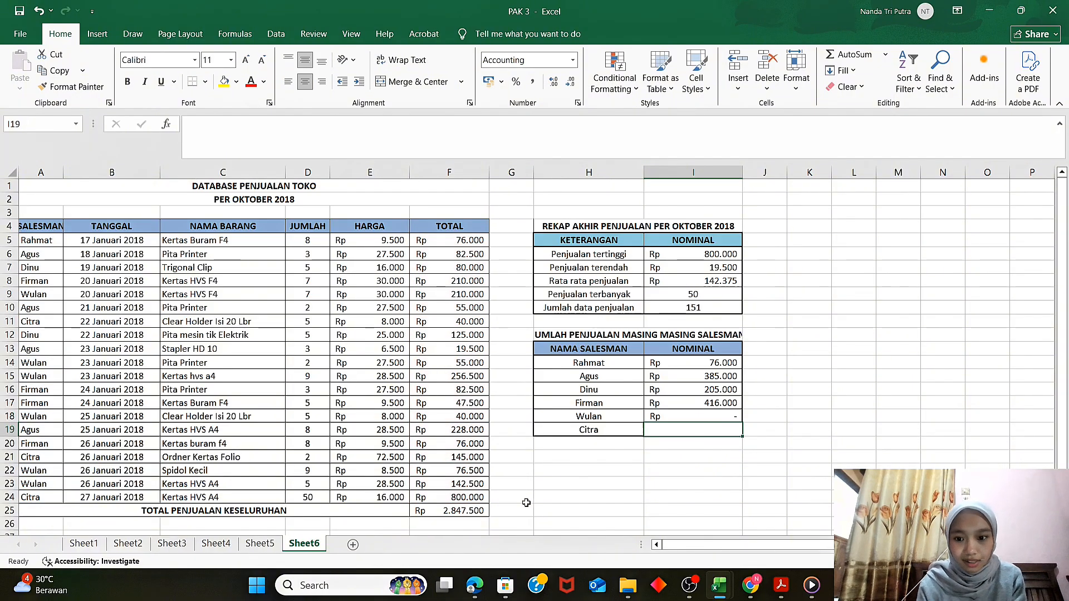
# Check the fifth salesman's SUMIF formula in I18 and select the last salesman's NOMINAL cell, I19
pyautogui.click(694, 418)
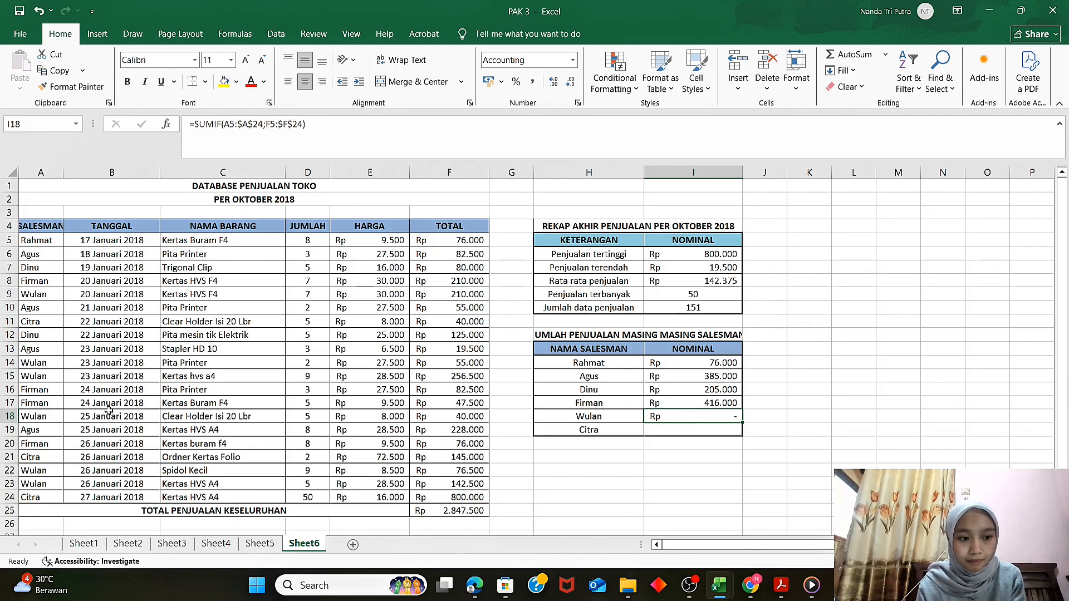
pyautogui.click(573, 429)
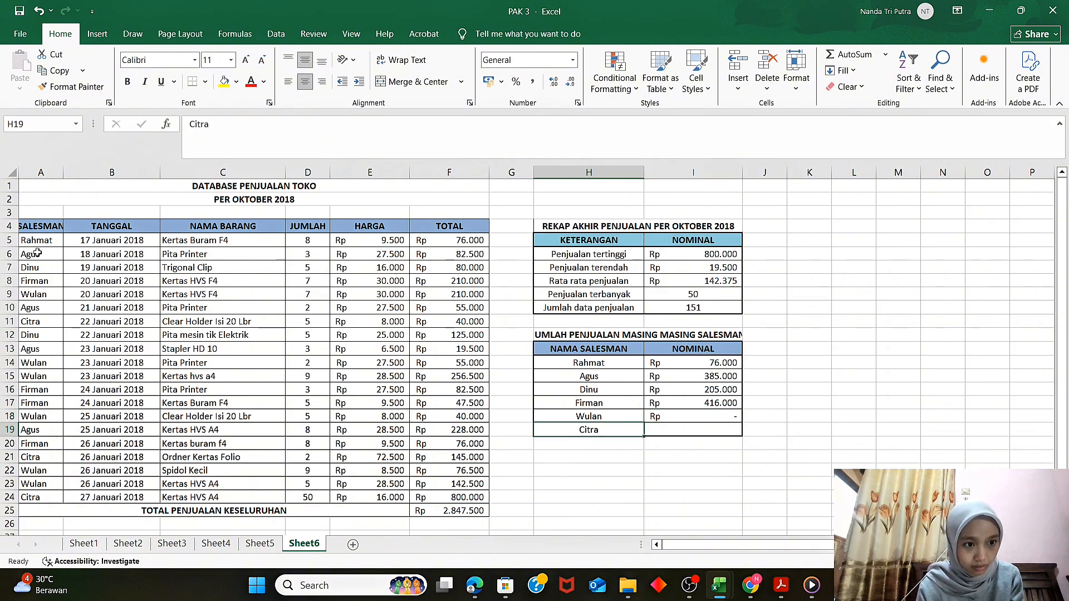
pyautogui.click(48, 239)
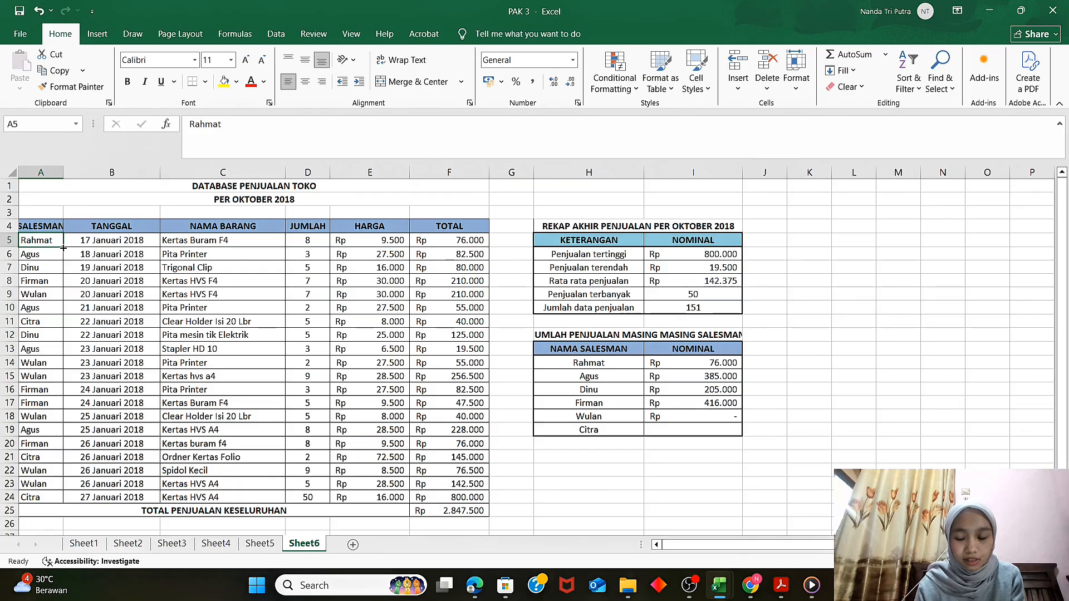
pyautogui.click(675, 430)
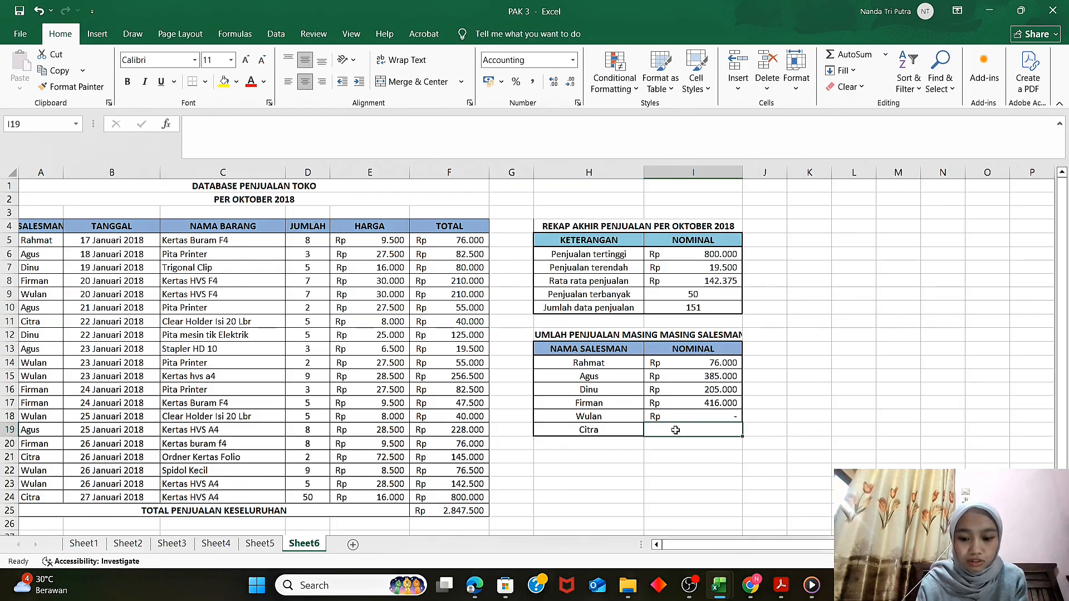
# Total the last salesman's sales in I19 with =SUMIF(A5:$A$24;H19;F5:F24), matching the SALESMAN column and summing the TOTAL column
pyautogui.write('=SUMI')
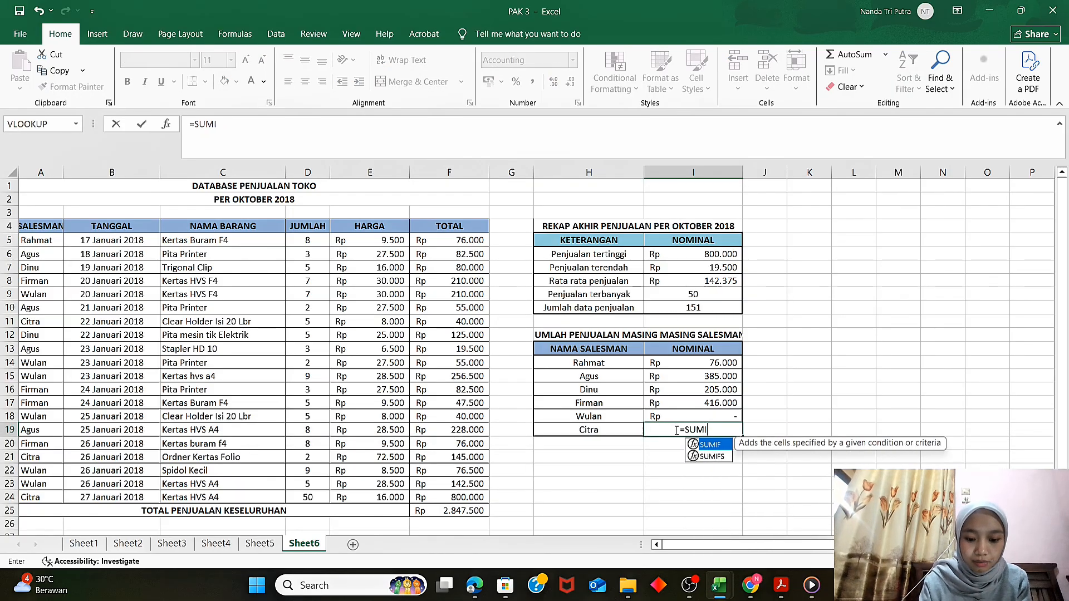
pyautogui.write('F')
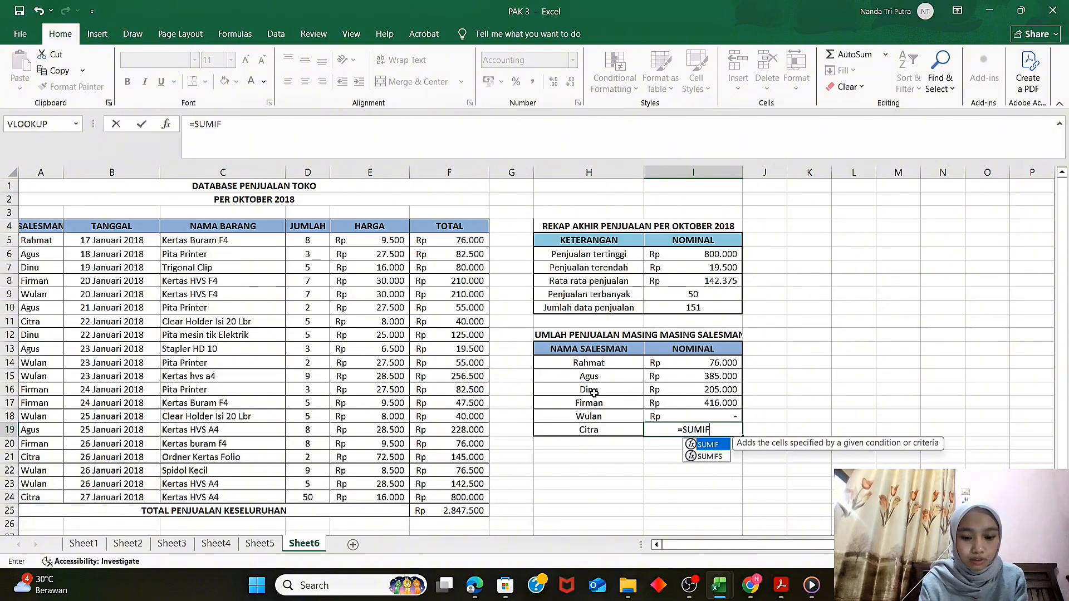
pyautogui.write('(')
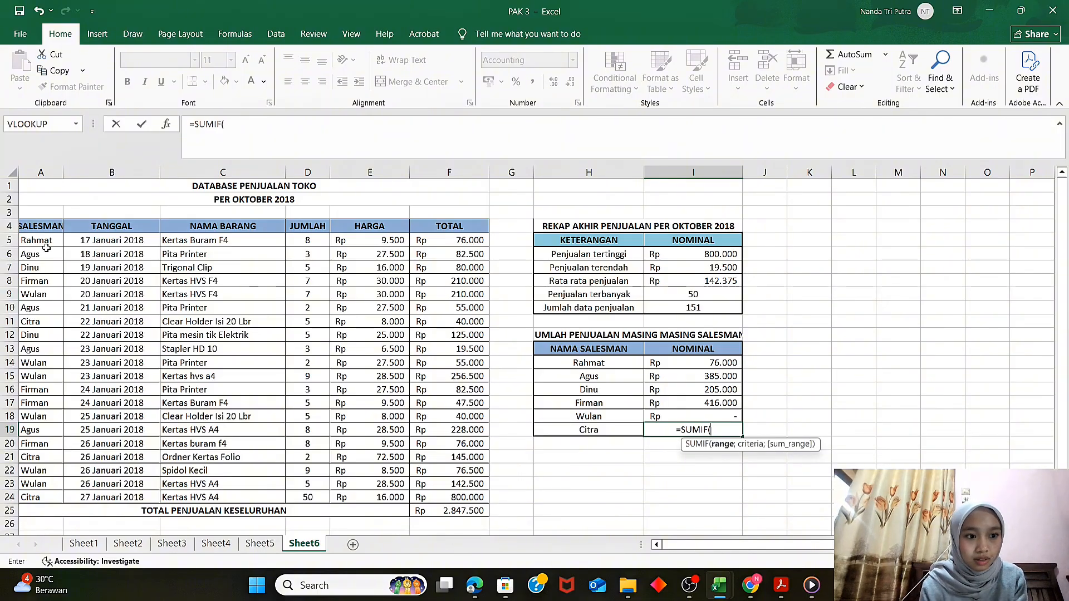
pyautogui.moveTo(49, 239); pyautogui.dragTo(38, 500)
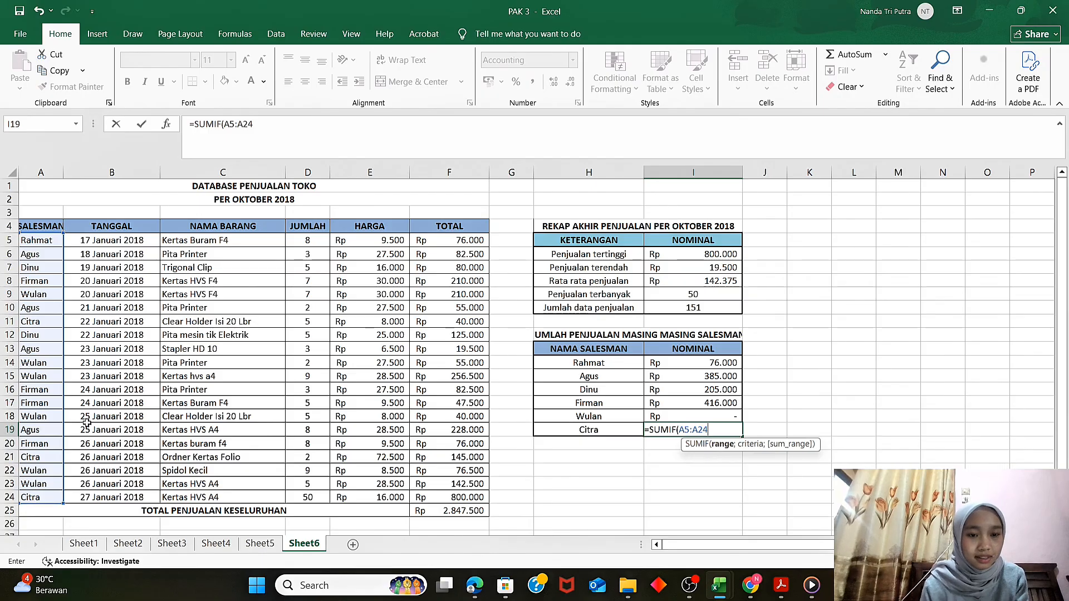
pyautogui.press('F4')
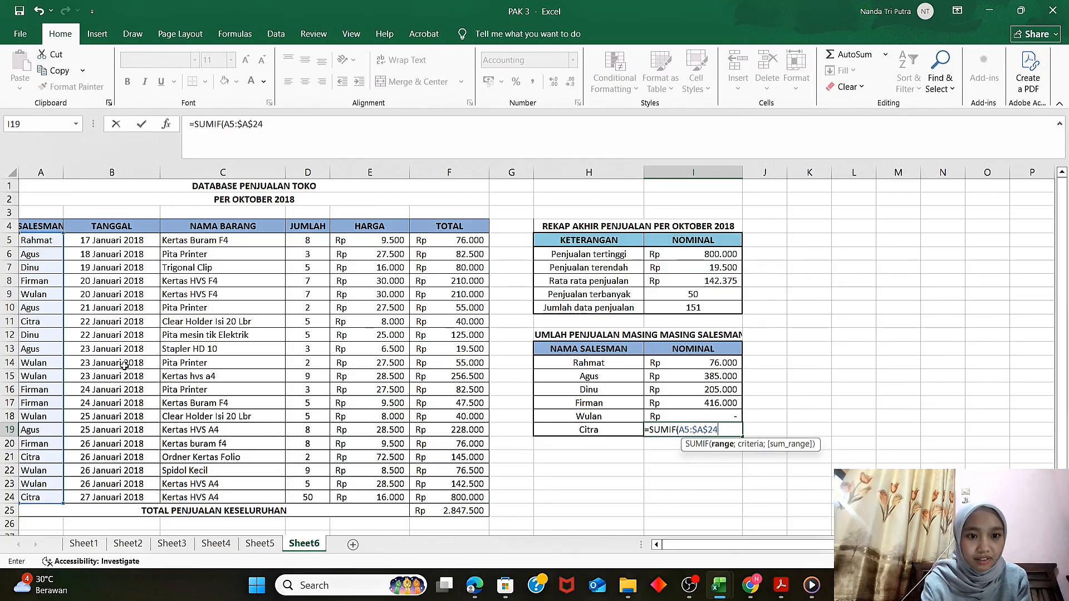
pyautogui.write(';')
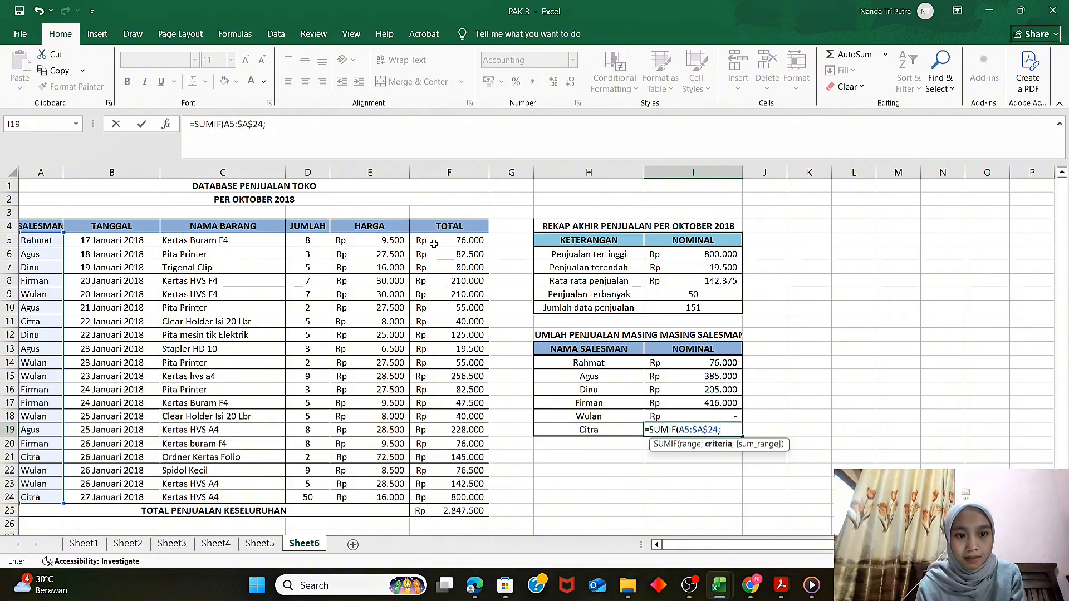
pyautogui.click(611, 429)
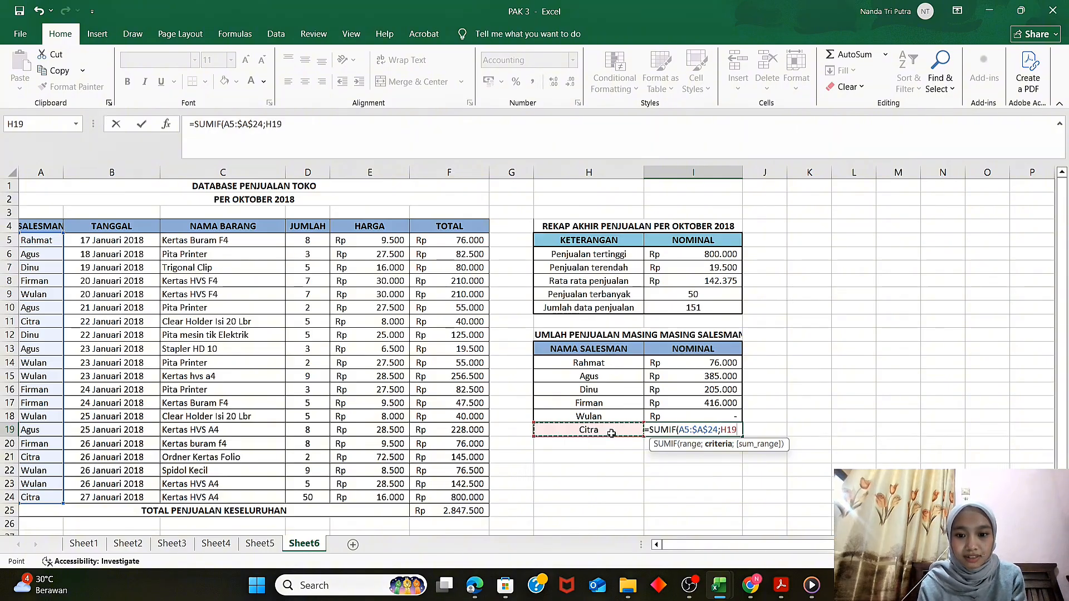
pyautogui.click(304, 123)
pyautogui.write(';')
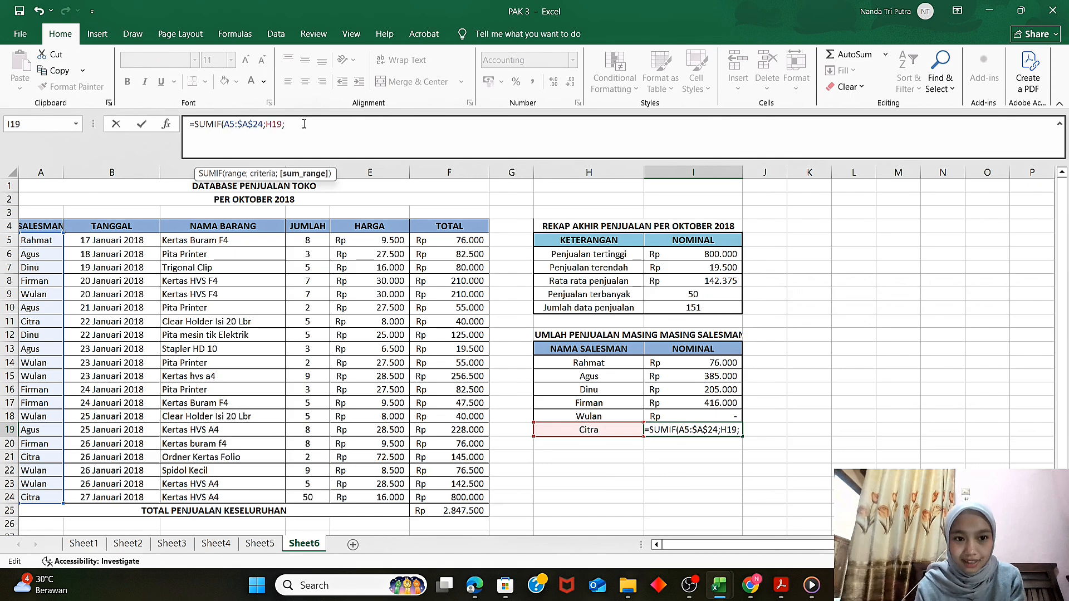
pyautogui.click(439, 245)
pyautogui.moveTo(491, 245); pyautogui.dragTo(483, 496)
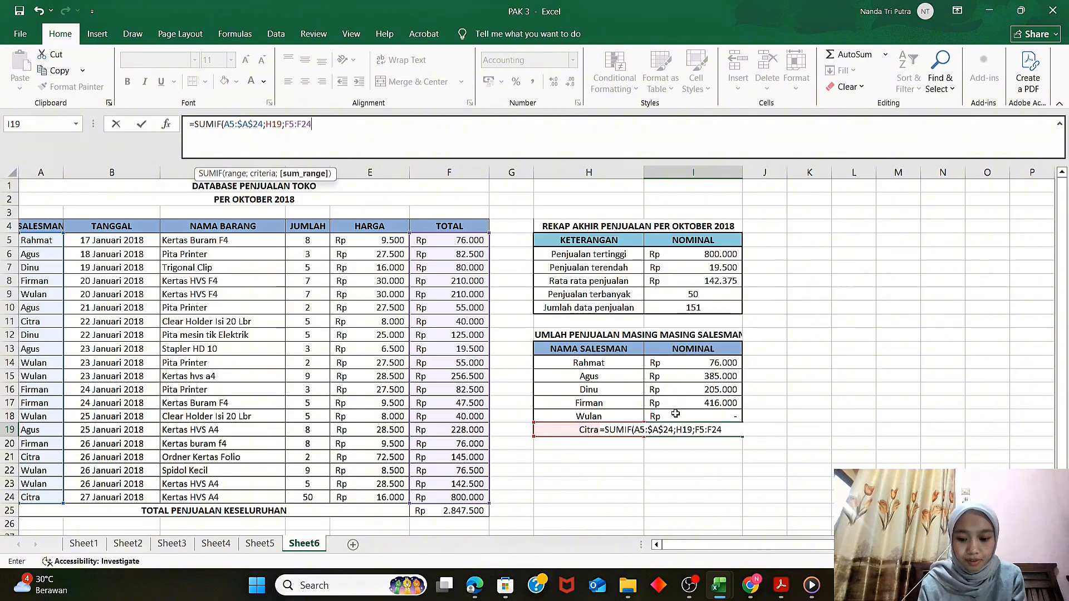
pyautogui.press('Return')
pyautogui.click(704, 431)
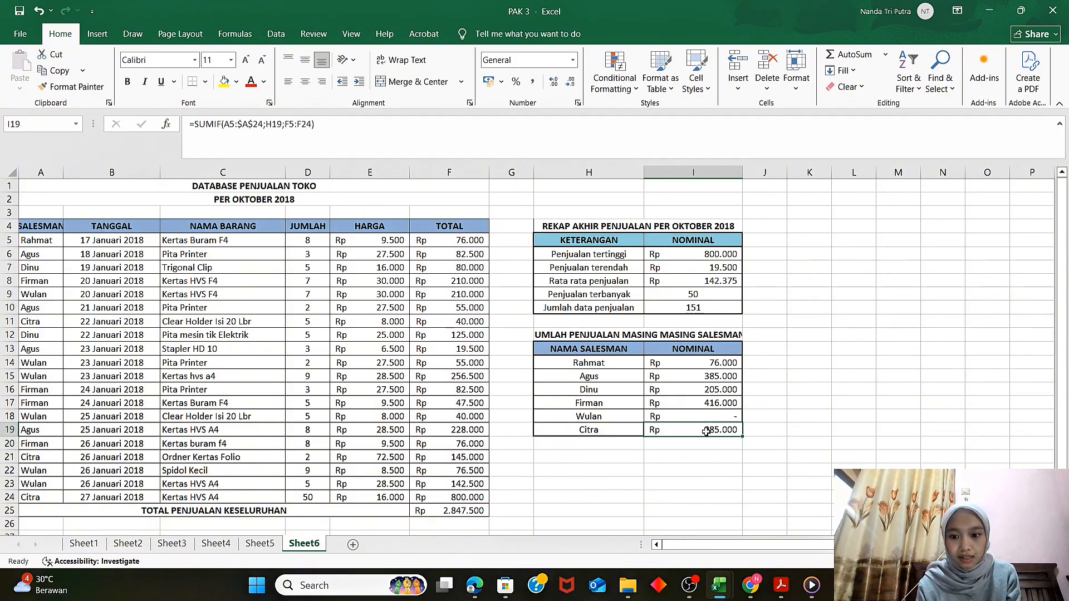
# Correct the fifth salesman's formula in I18 by inserting the missing criteria, making it =SUMIF(A5:$A$24;H18;F5:$F$24)
pyautogui.click(618, 436)
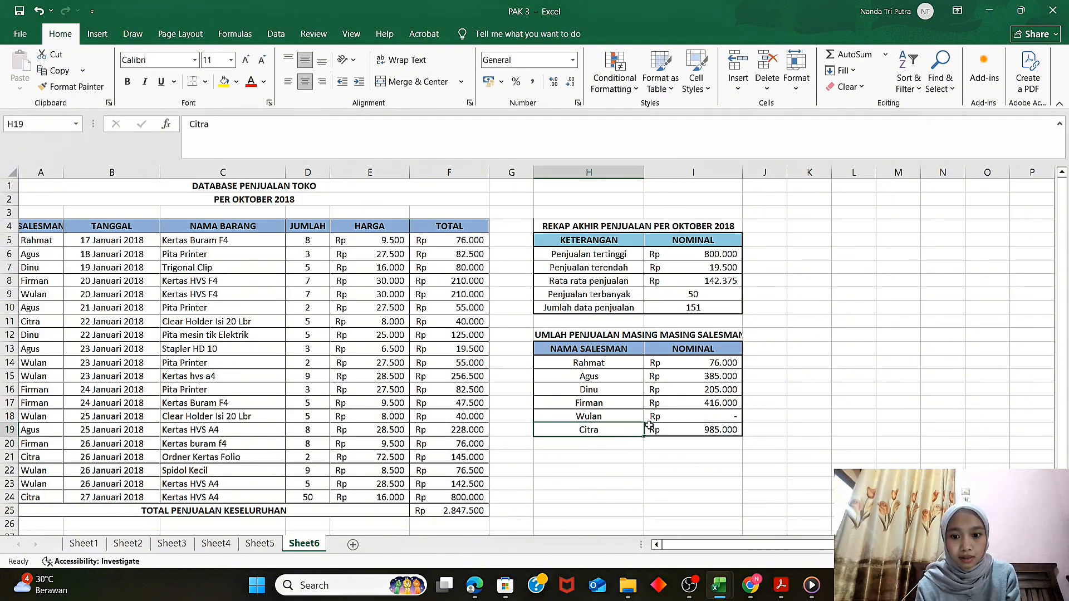
pyautogui.click(681, 418)
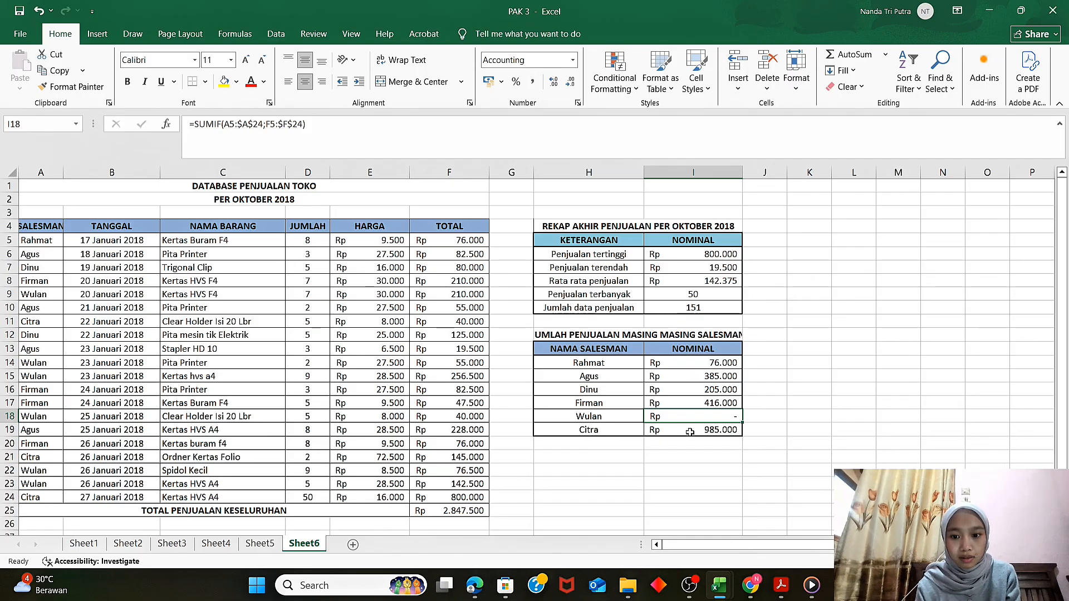
pyautogui.click(691, 443)
pyautogui.click(707, 418)
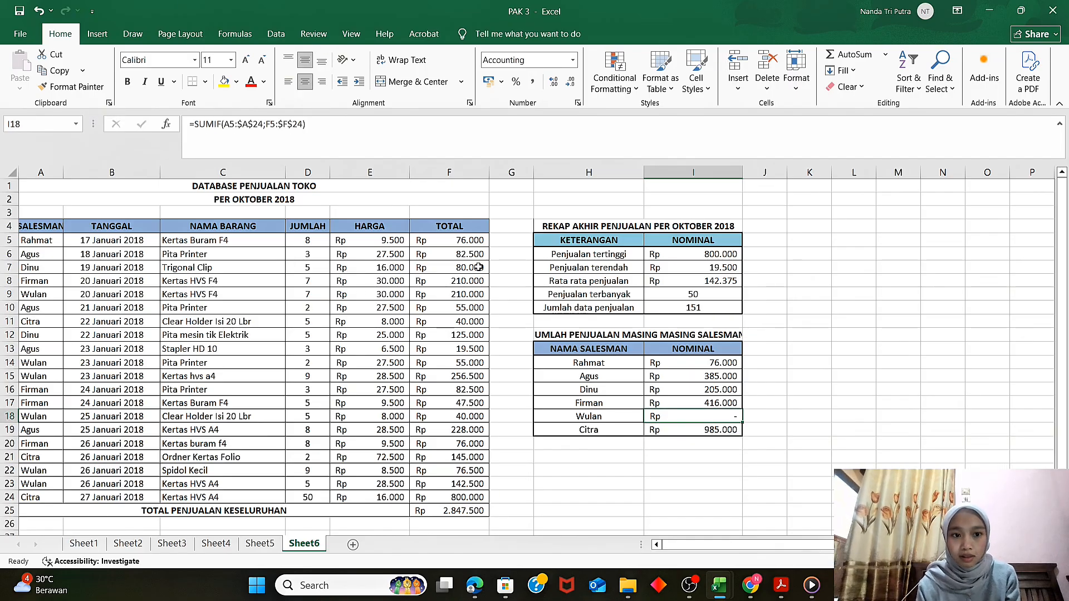
pyautogui.click(303, 124)
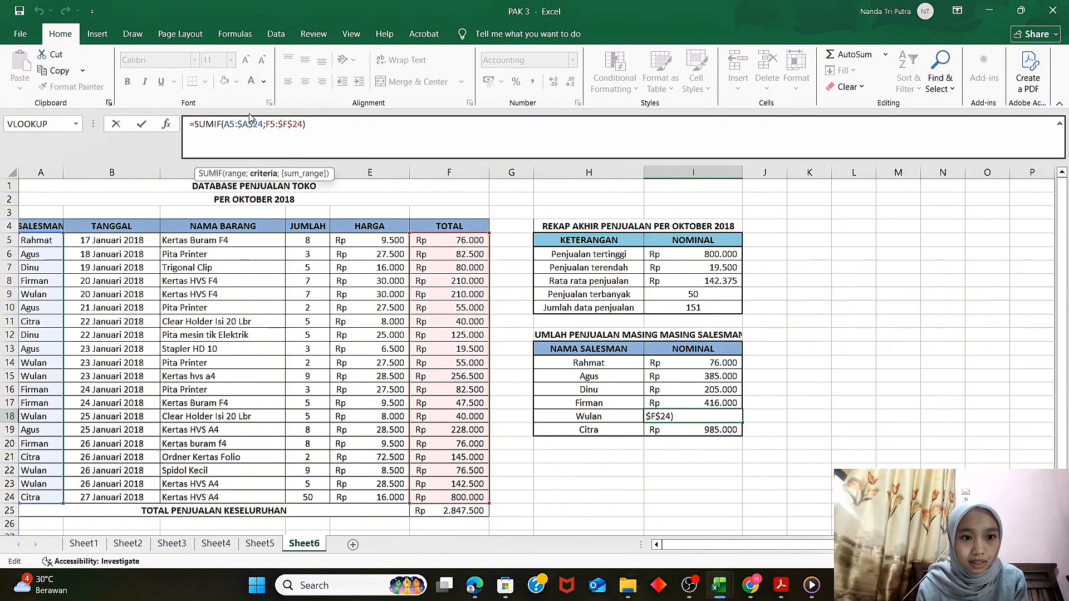
pyautogui.click(274, 124)
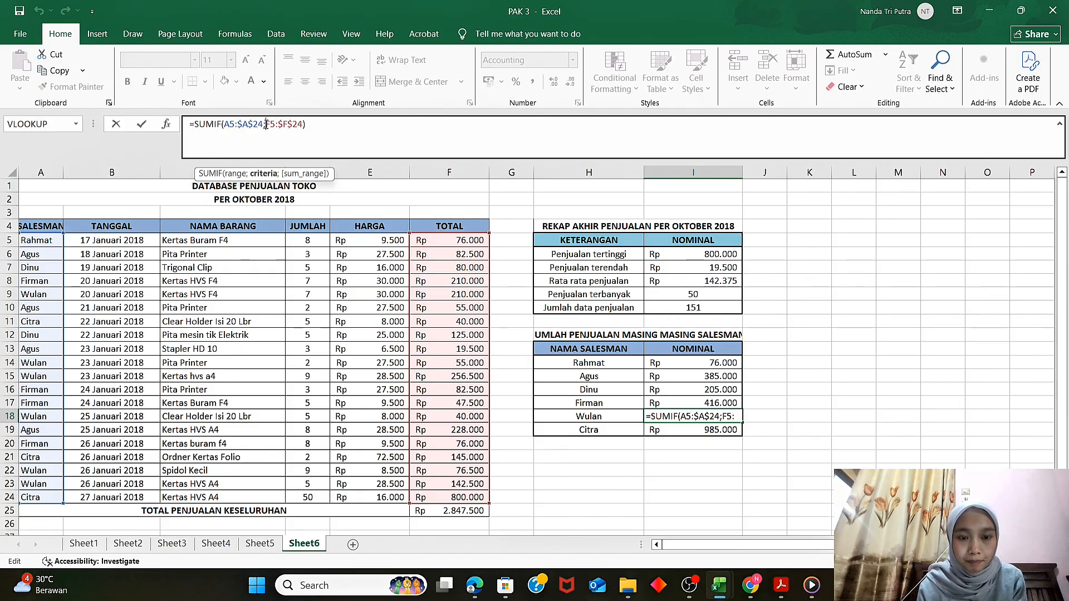
pyautogui.write(';')
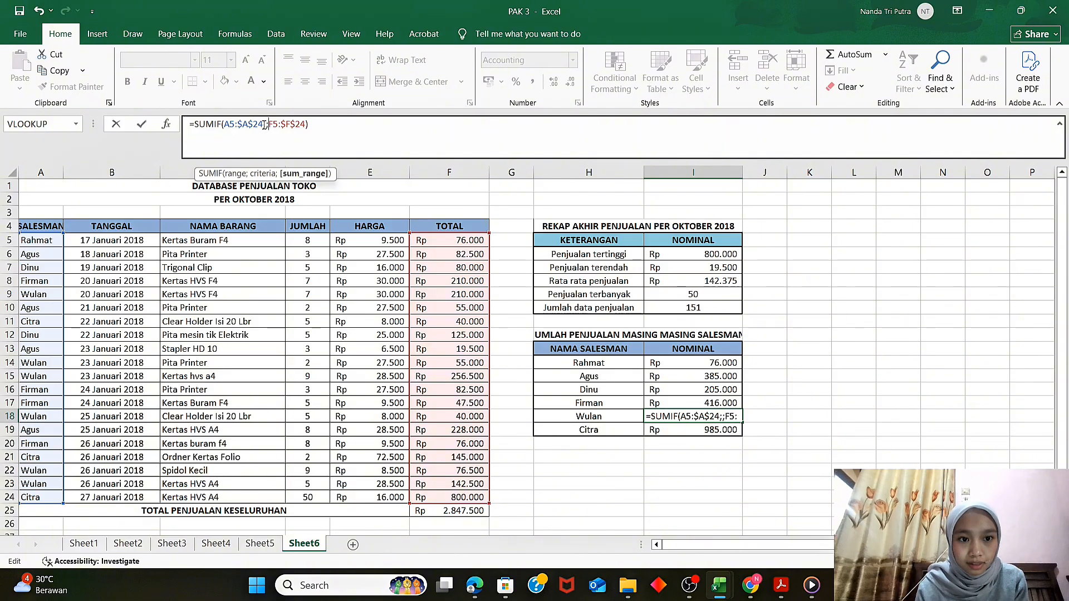
pyautogui.click(264, 124)
pyautogui.click(265, 124)
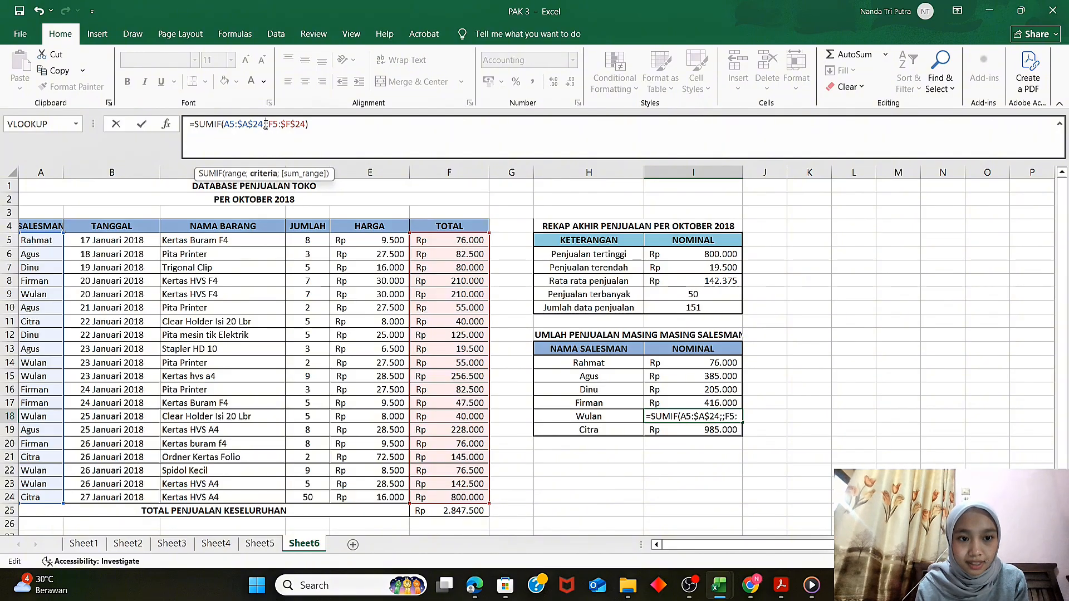
pyautogui.click(584, 417)
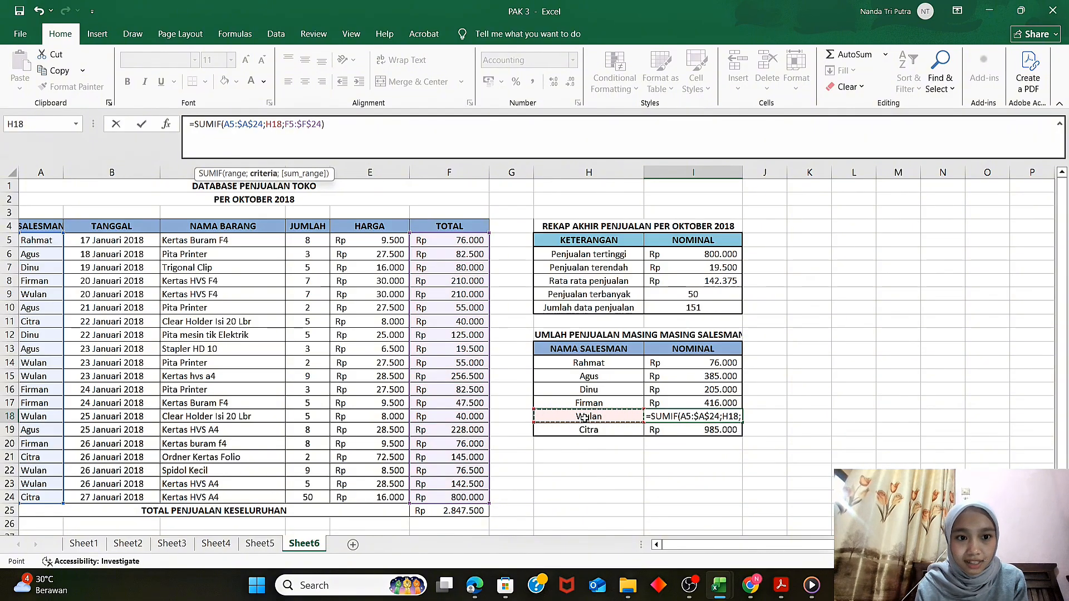
pyautogui.press('Return')
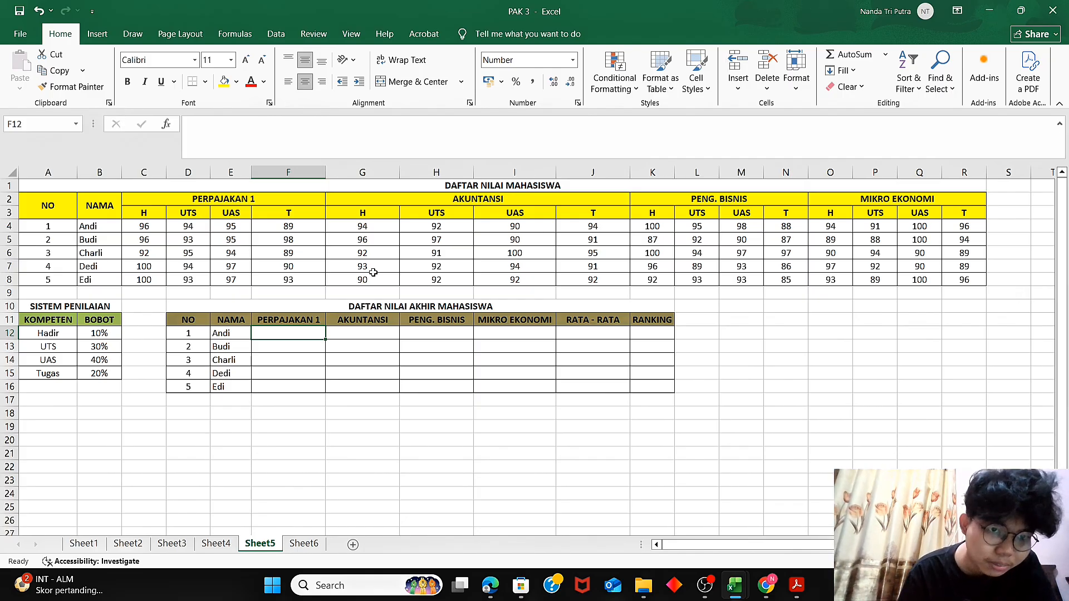
# On Sheet5, begin the first student's PERPAJAKAN 1 final grade in F12 with the weighted attendance score, =C4*$B$12
pyautogui.doubleClick(268, 332)
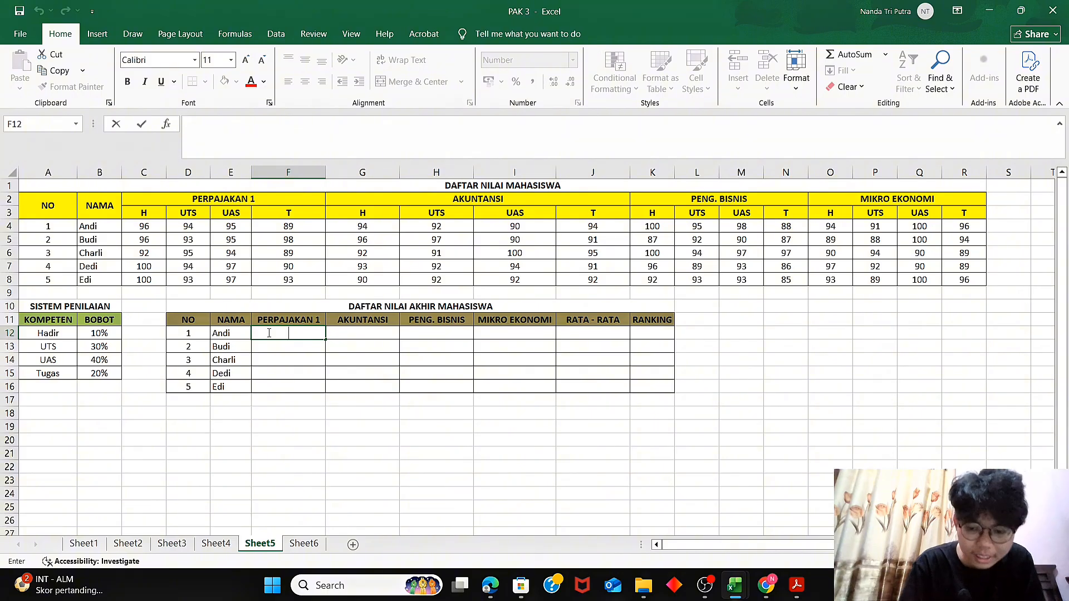
pyautogui.write('=')
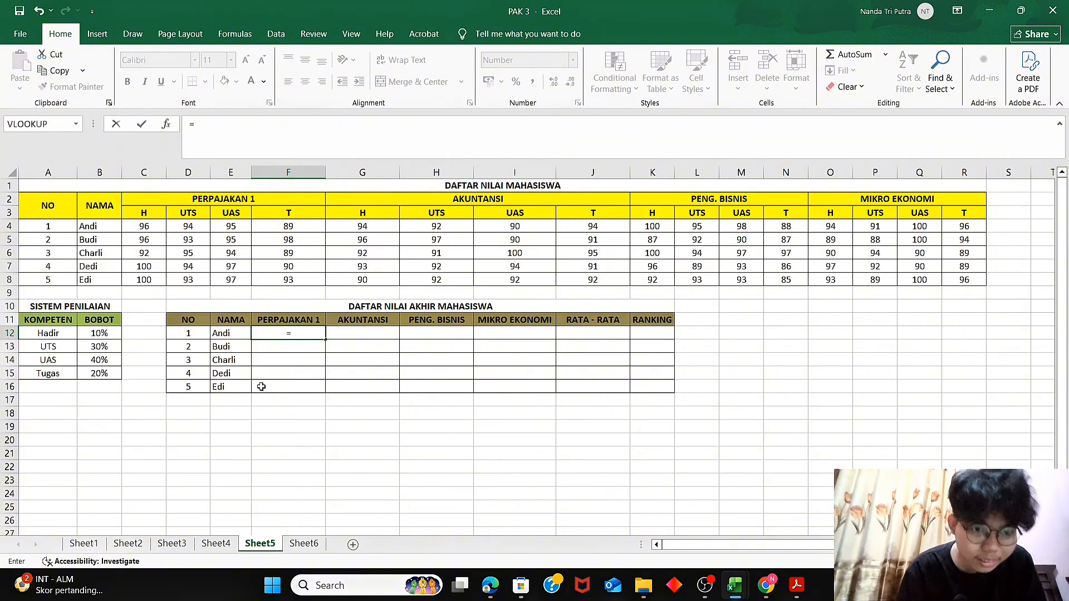
pyautogui.click(141, 228)
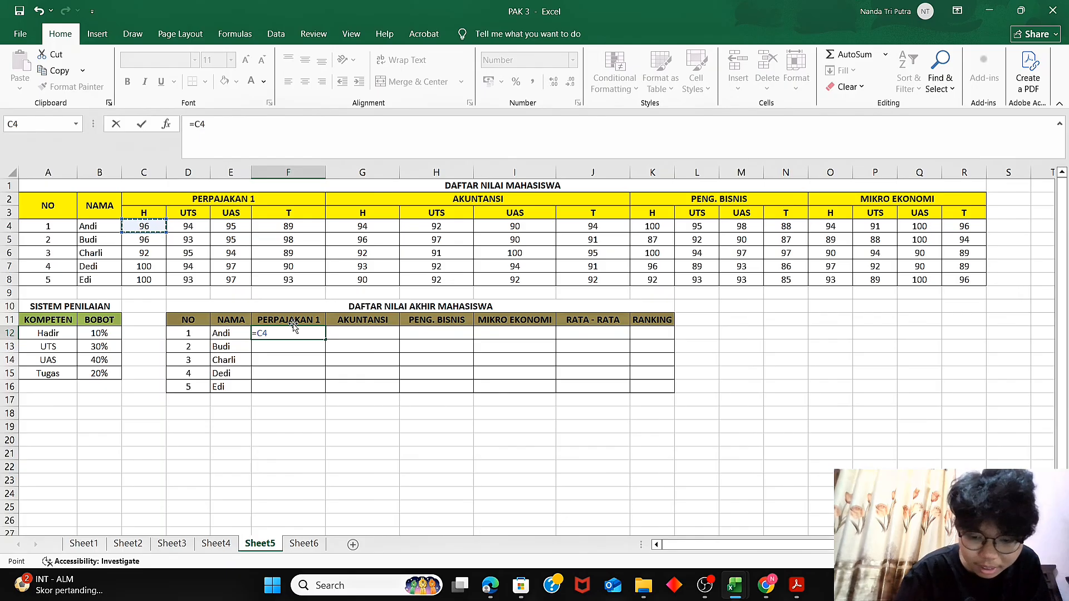
pyautogui.write('*')
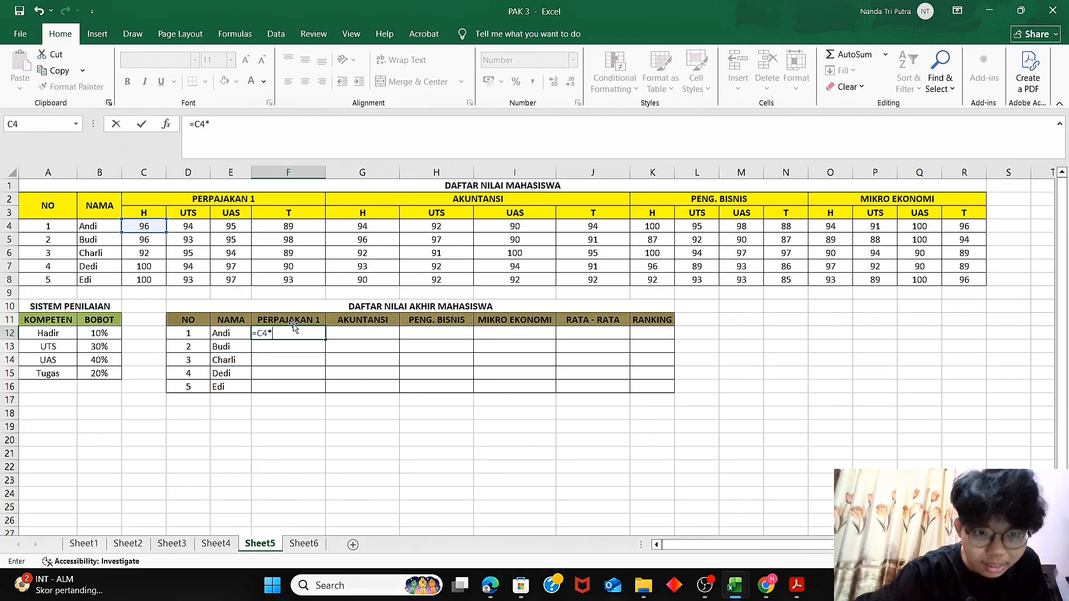
pyautogui.click(101, 334)
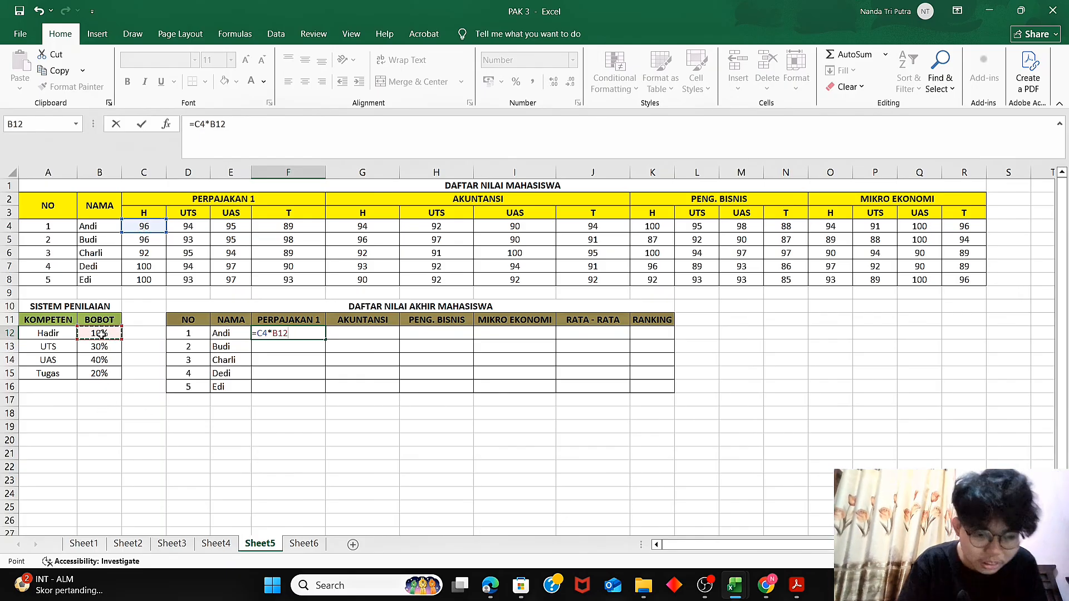
pyautogui.press('F4')
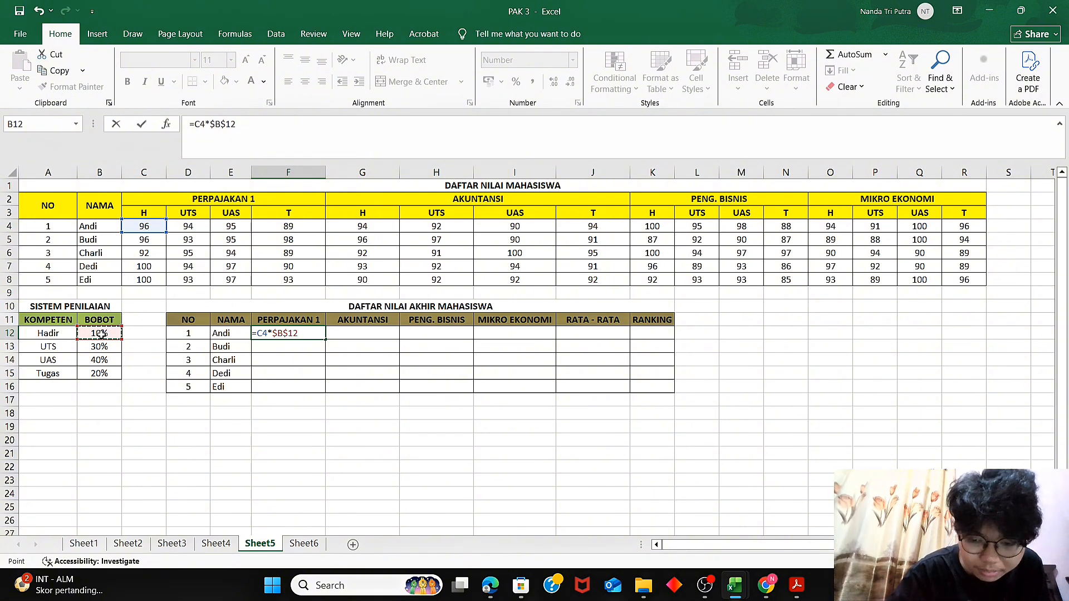
# Extend the F12 formula with the first student's UTS score times its absolute weight, +D4*$B$13
pyautogui.write('+')
pyautogui.click(188, 228)
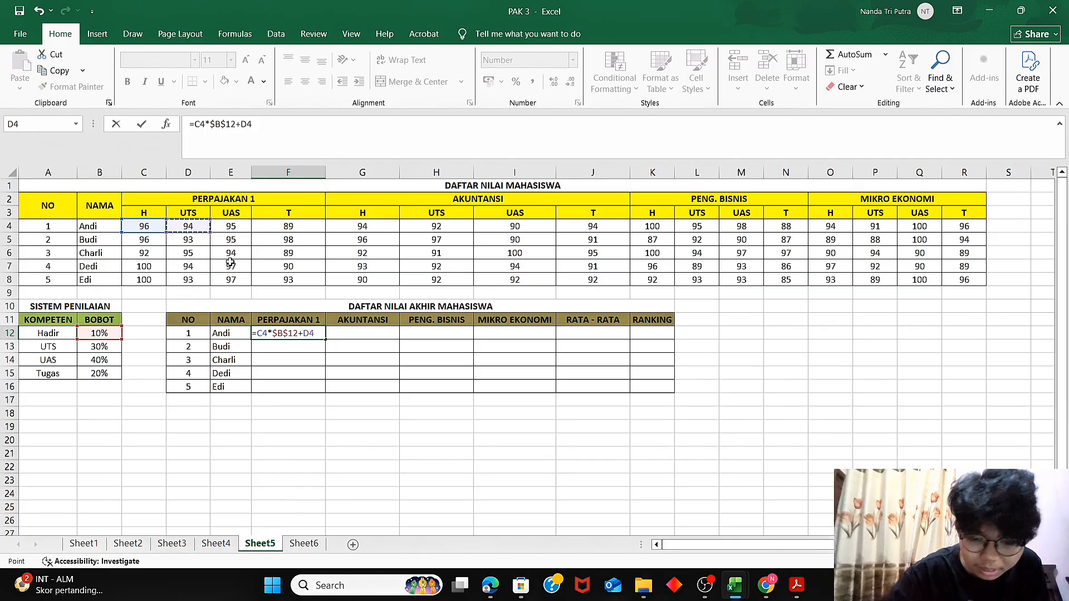
pyautogui.write('*')
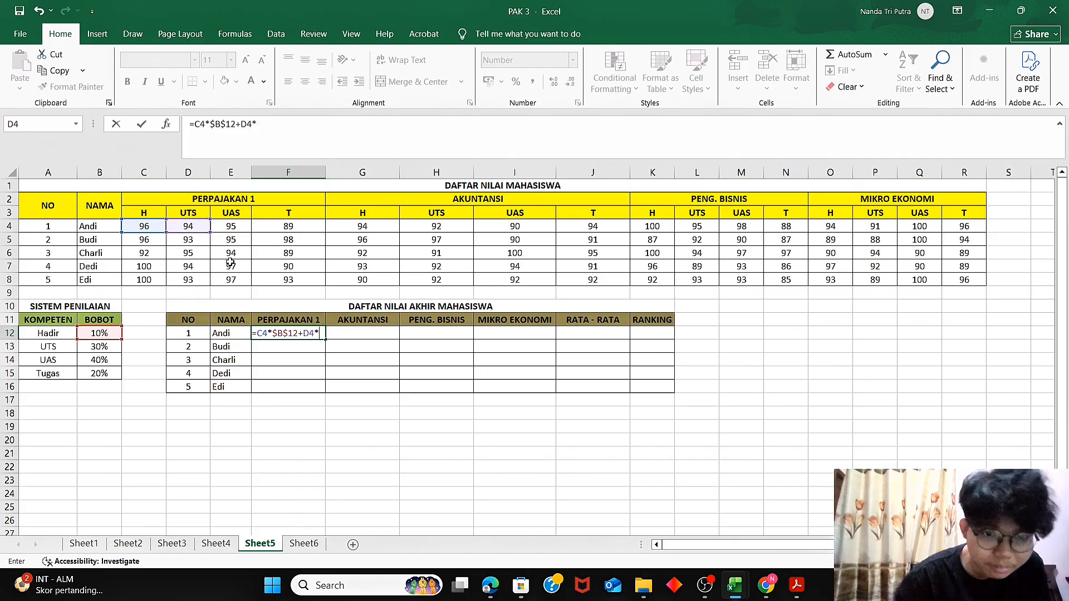
pyautogui.click(100, 347)
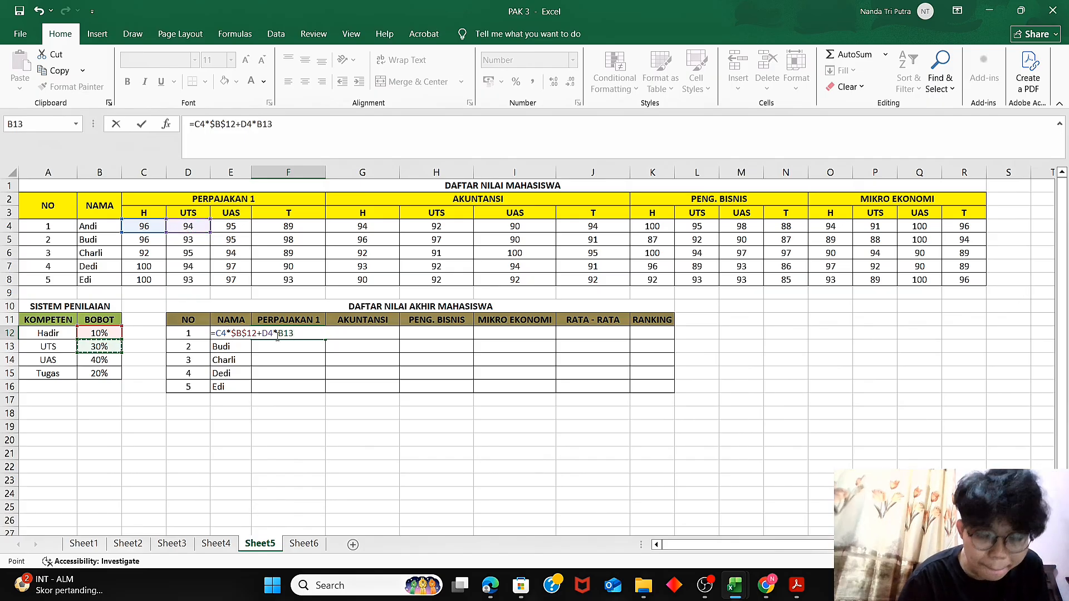
pyautogui.press('F4')
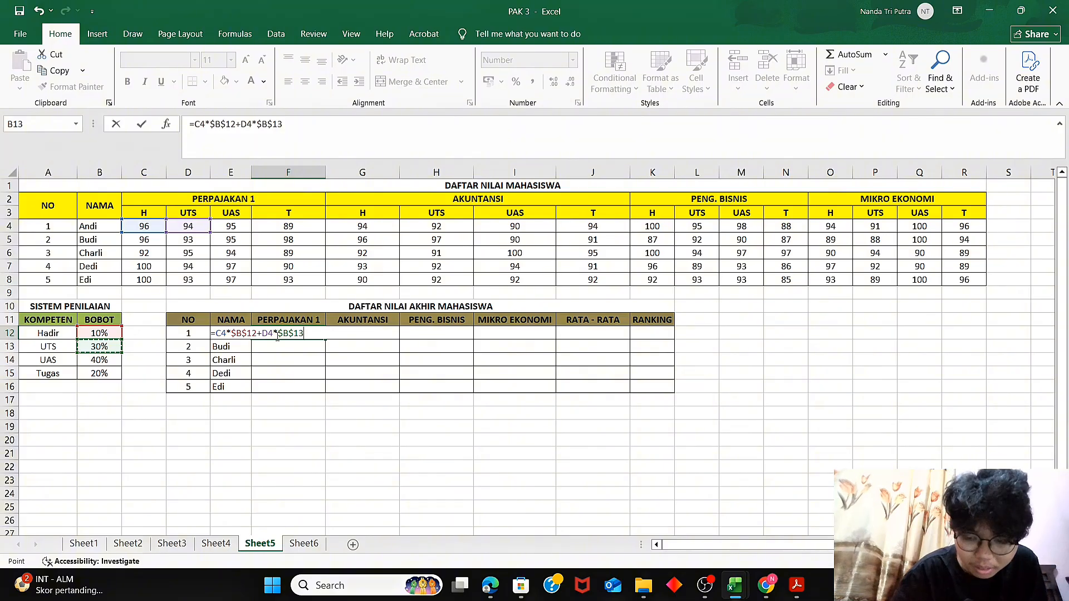
# Extend the F12 formula with the first student's PERPAJAKAN 1 UAS score and a multiplication sign, +E4*
pyautogui.write('+')
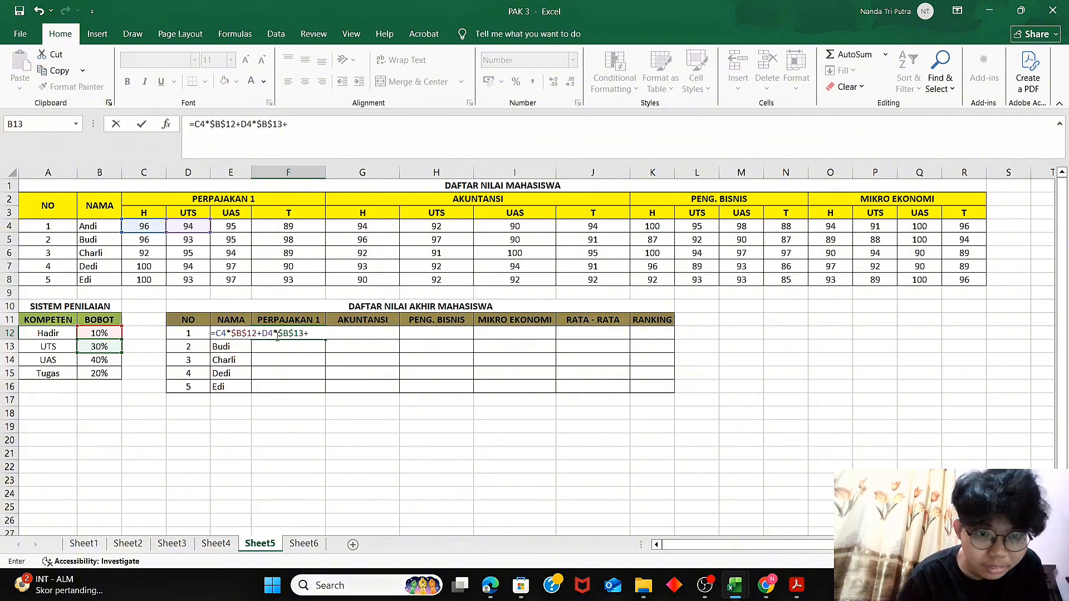
pyautogui.click(246, 224)
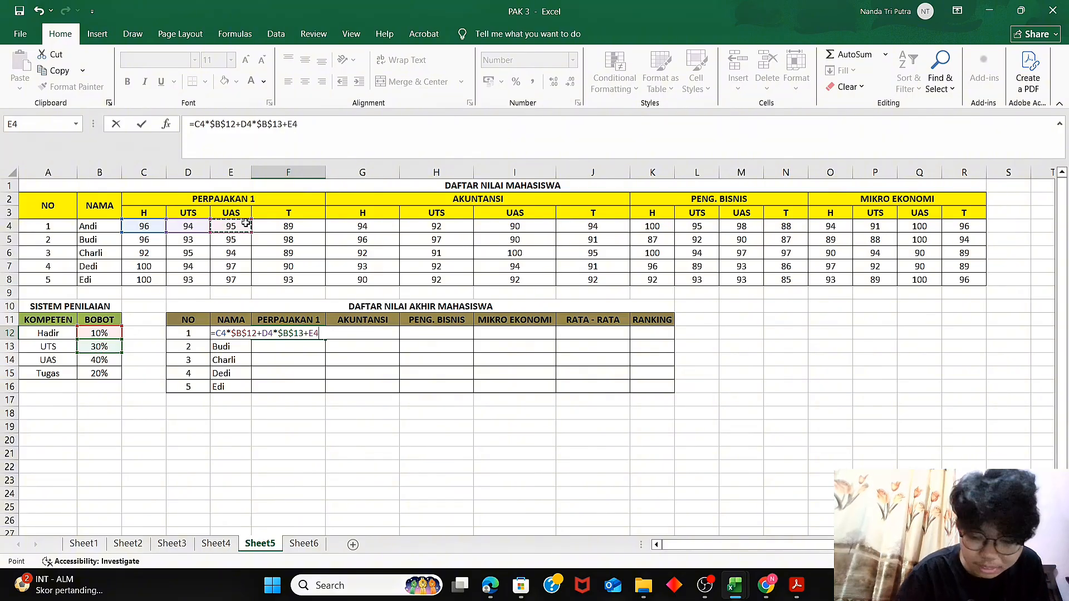
pyautogui.write('*')
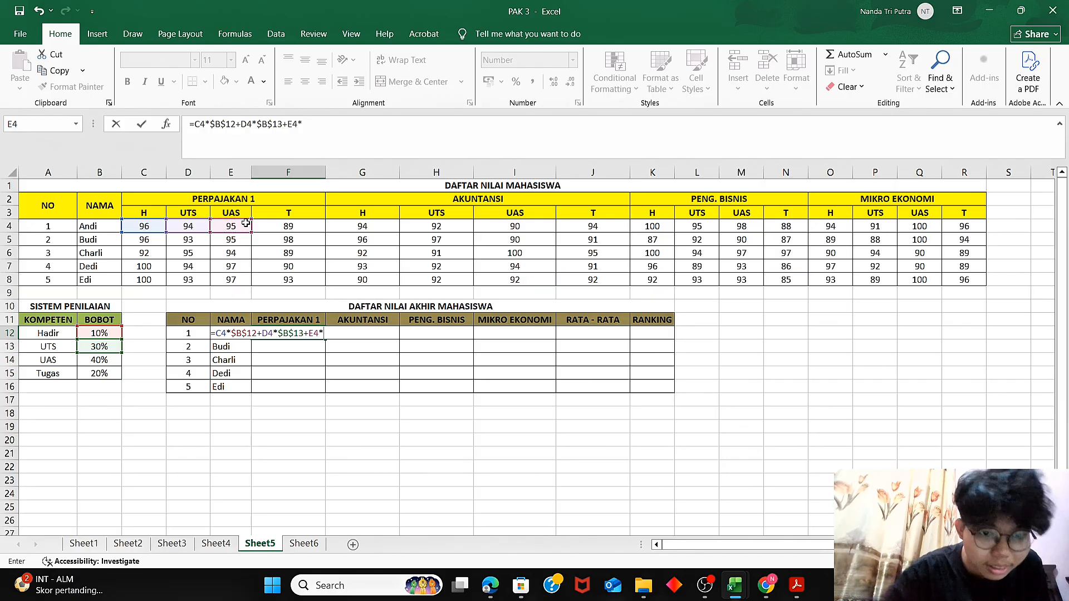
pyautogui.click(98, 363)
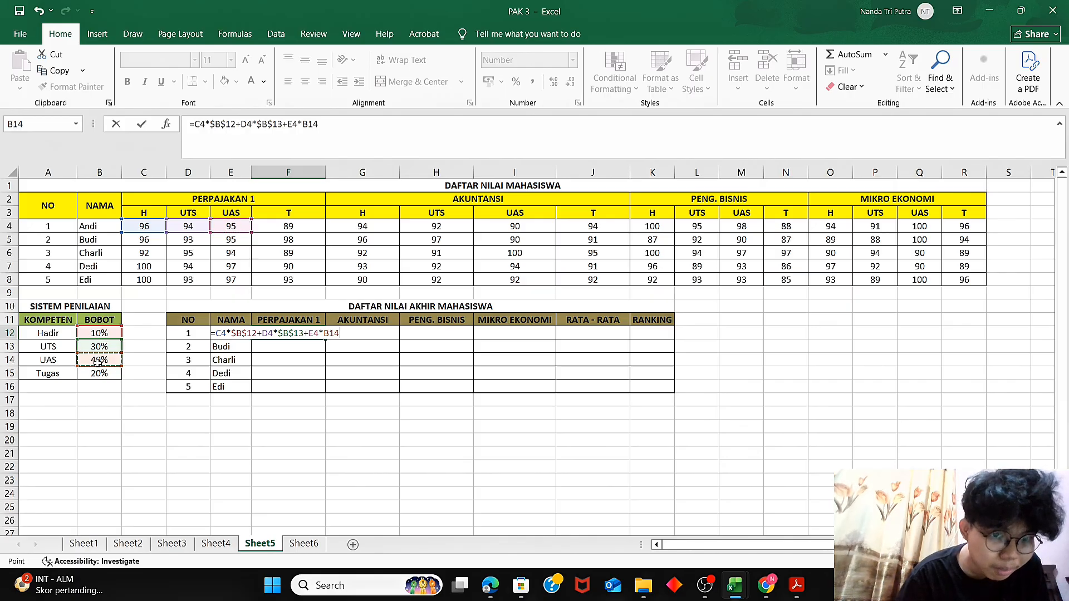
pyautogui.press('F4')
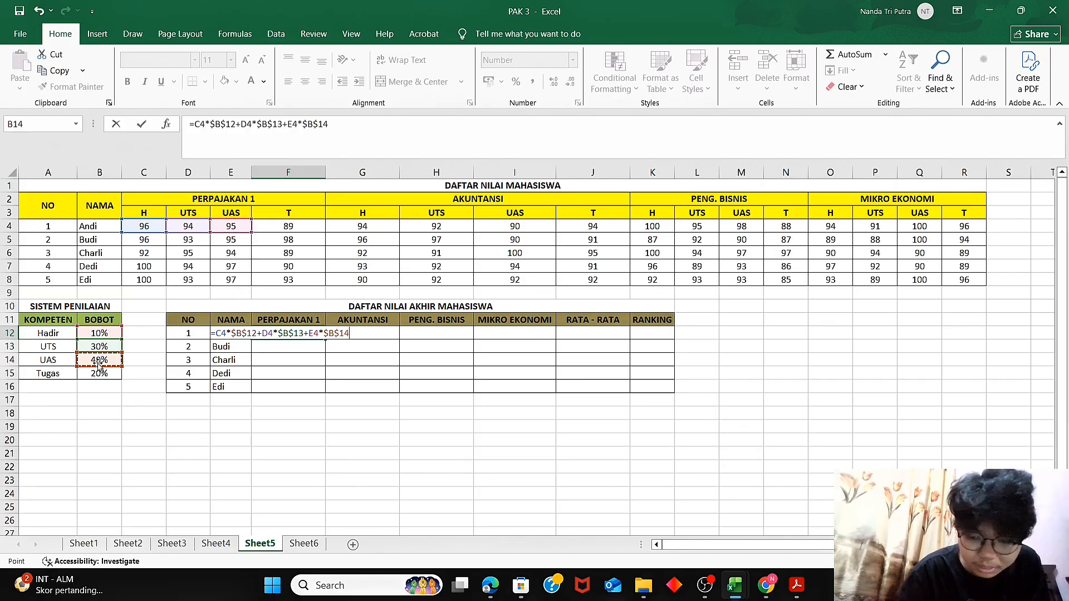
pyautogui.write('+')
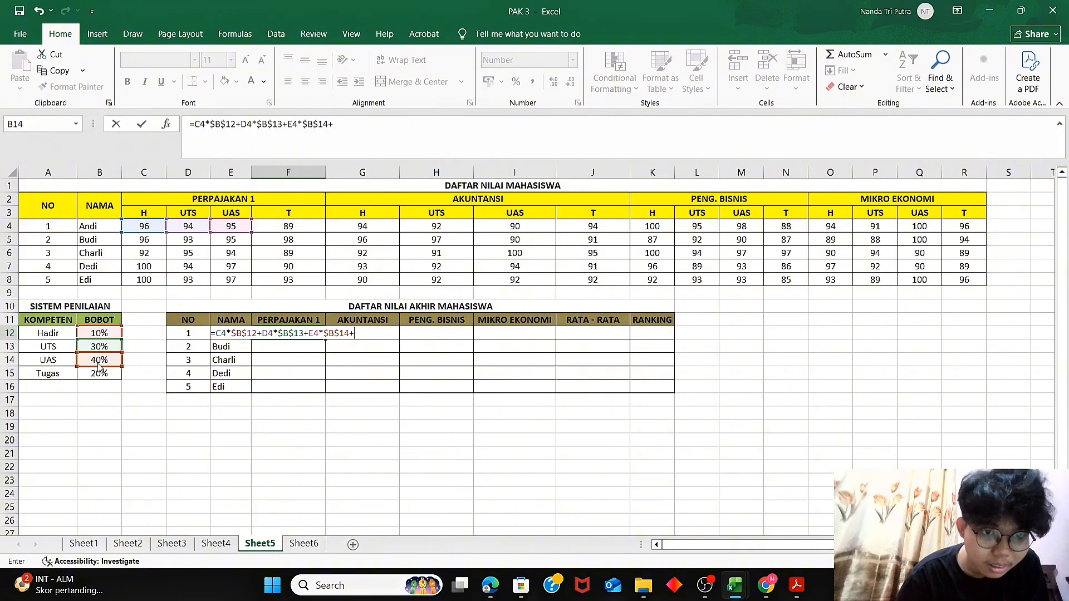
pyautogui.moveTo(98, 367); pyautogui.dragTo(304, 228)
pyautogui.click(303, 226)
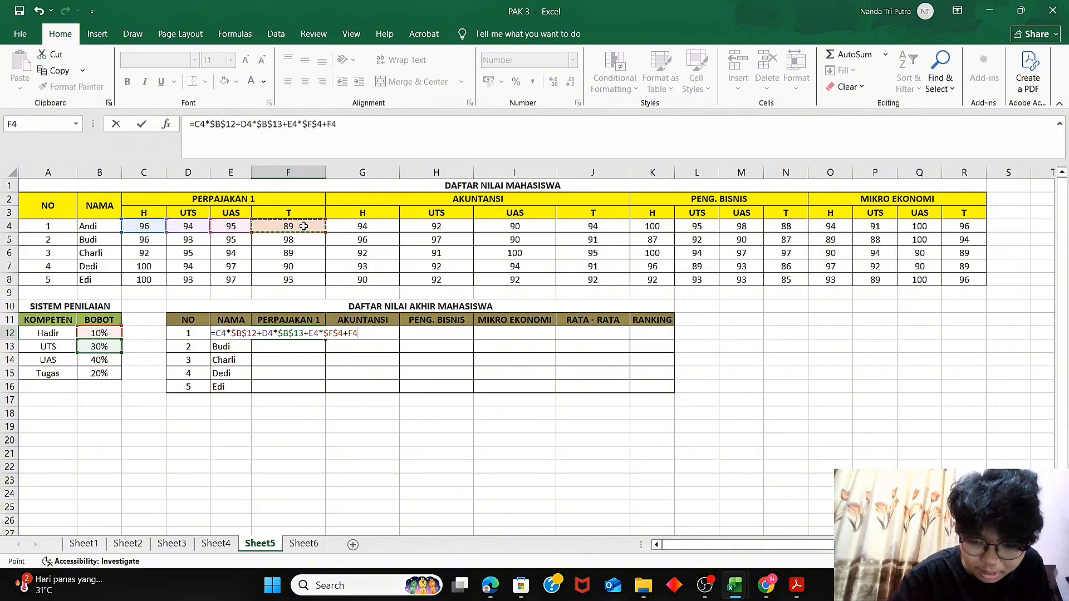
pyautogui.write('*')
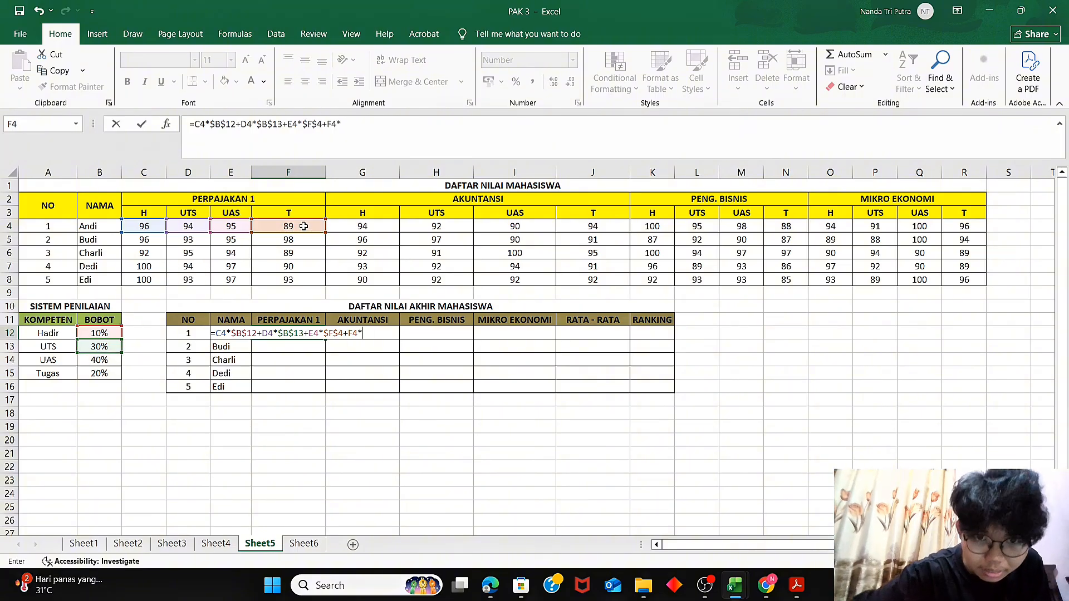
pyautogui.click(114, 376)
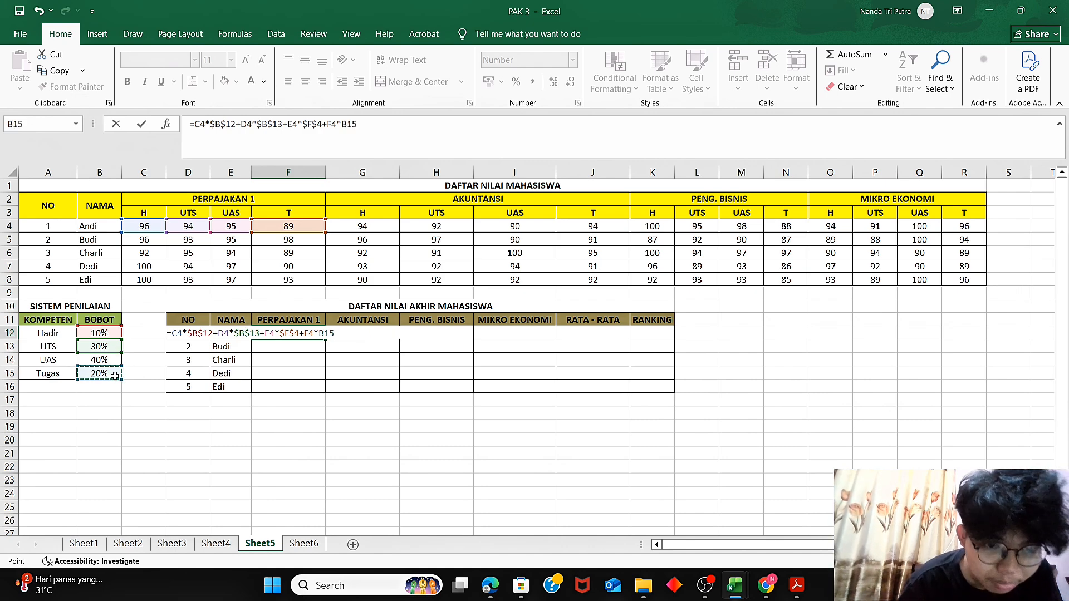
pyautogui.press('BackSpace')
pyautogui.press('BackSpace')
pyautogui.press('BackSpace')
pyautogui.press('BackSpace')
pyautogui.press('BackSpace')
pyautogui.press('BackSpace')
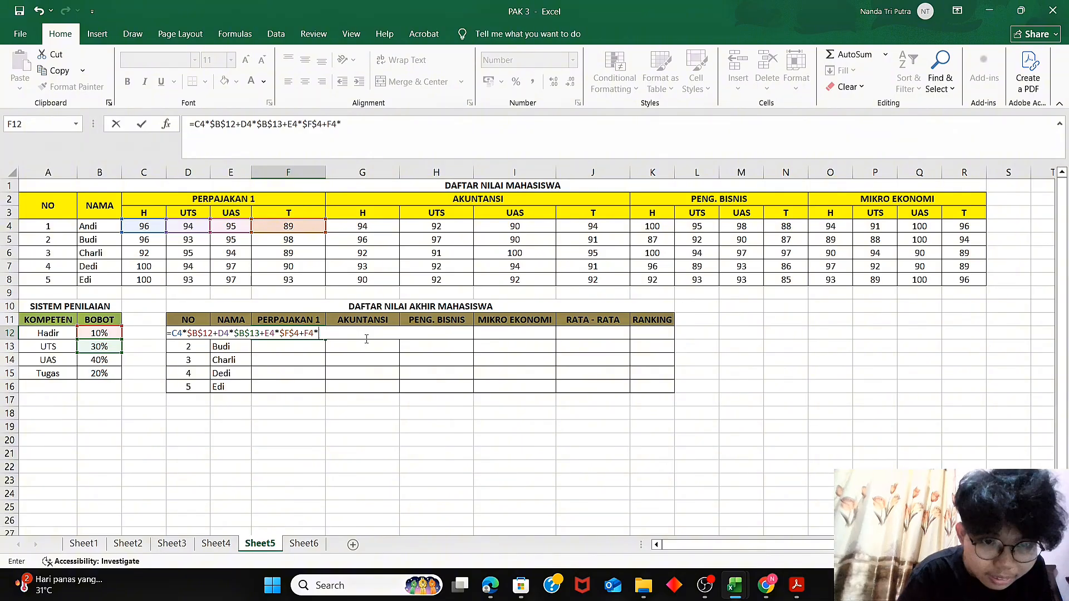
pyautogui.press('BackSpace')
pyautogui.press('BackSpace')
pyautogui.press('BackSpace')
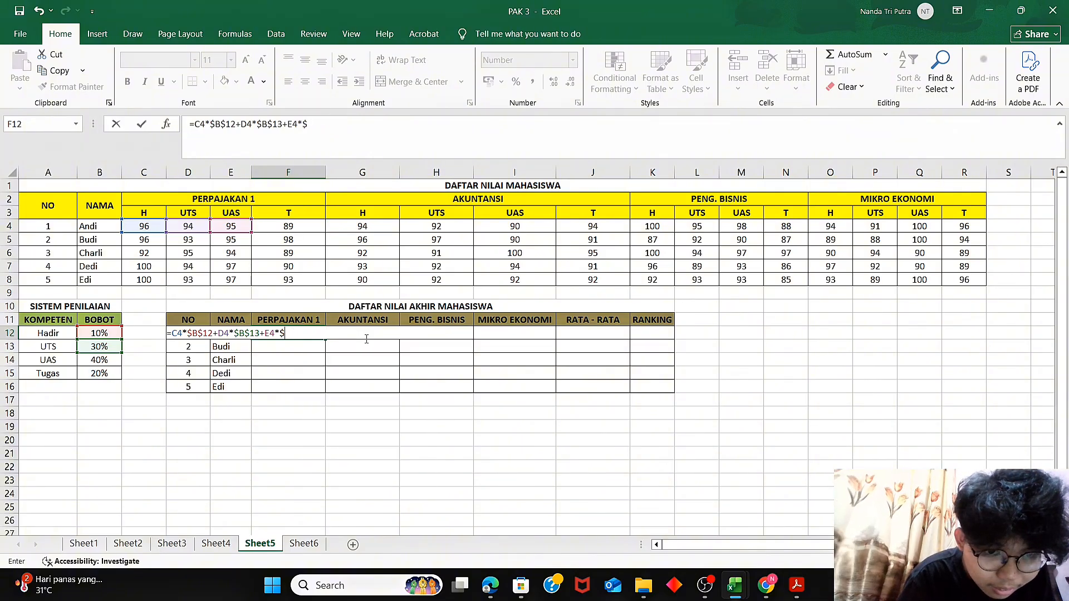
pyautogui.press('BackSpace')
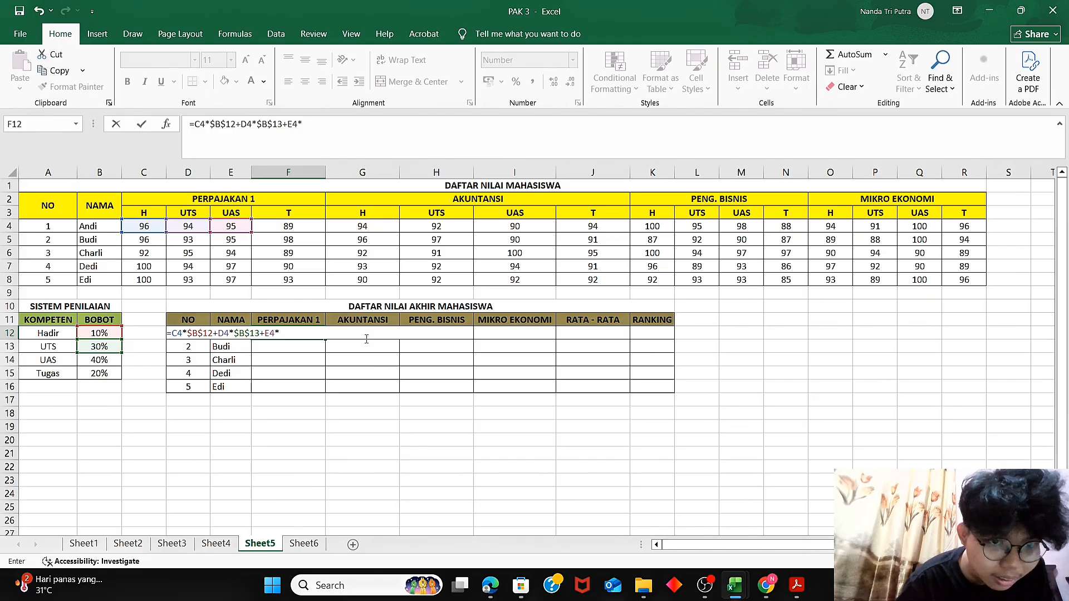
# Complete the F12 formula with the absolute UAS weight and the weighted T score, making it =C4*$B$12+D4*$B$13+E4*$B$14+F4*$B$16
pyautogui.click(102, 362)
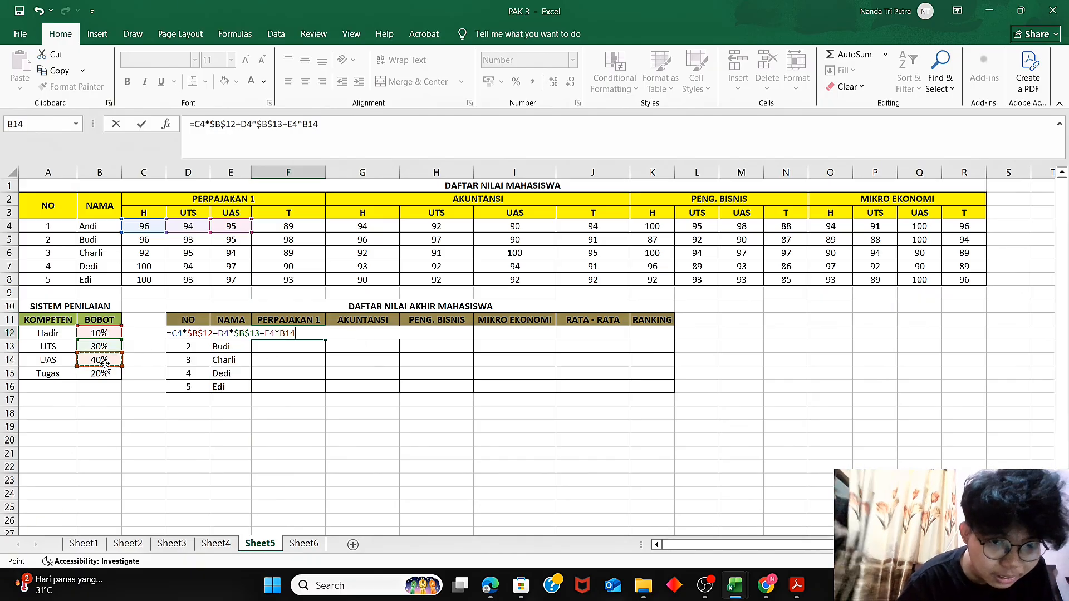
pyautogui.press('F4')
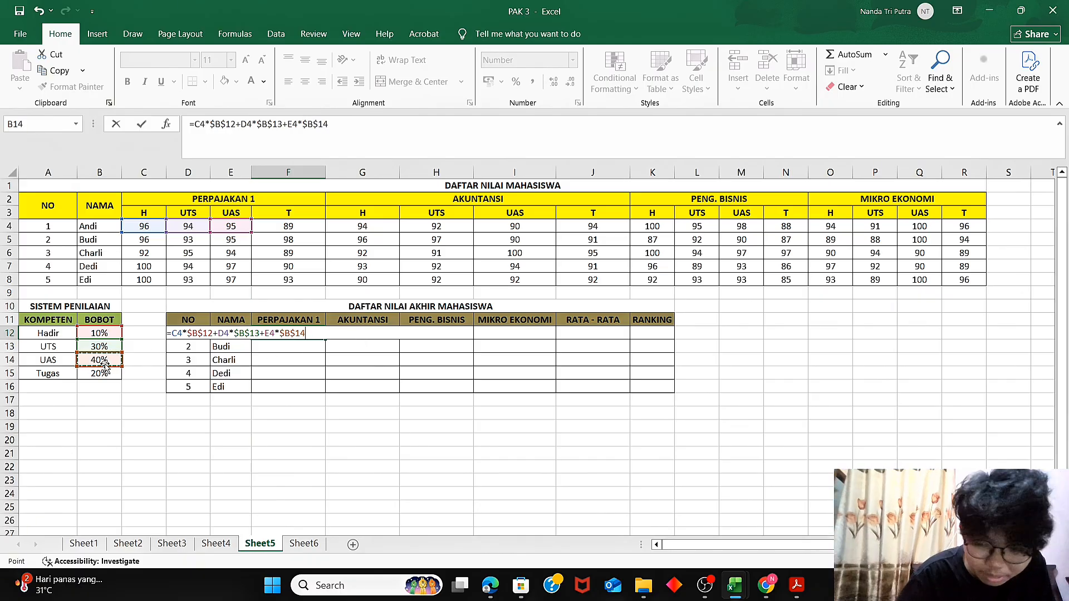
pyautogui.write('+')
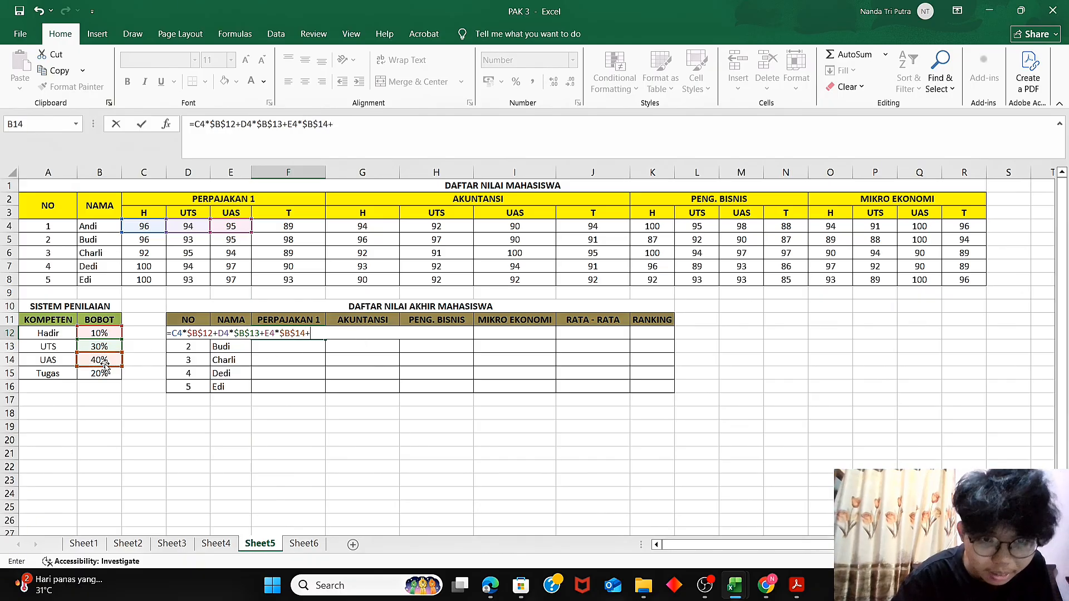
pyautogui.click(286, 229)
pyautogui.write('*')
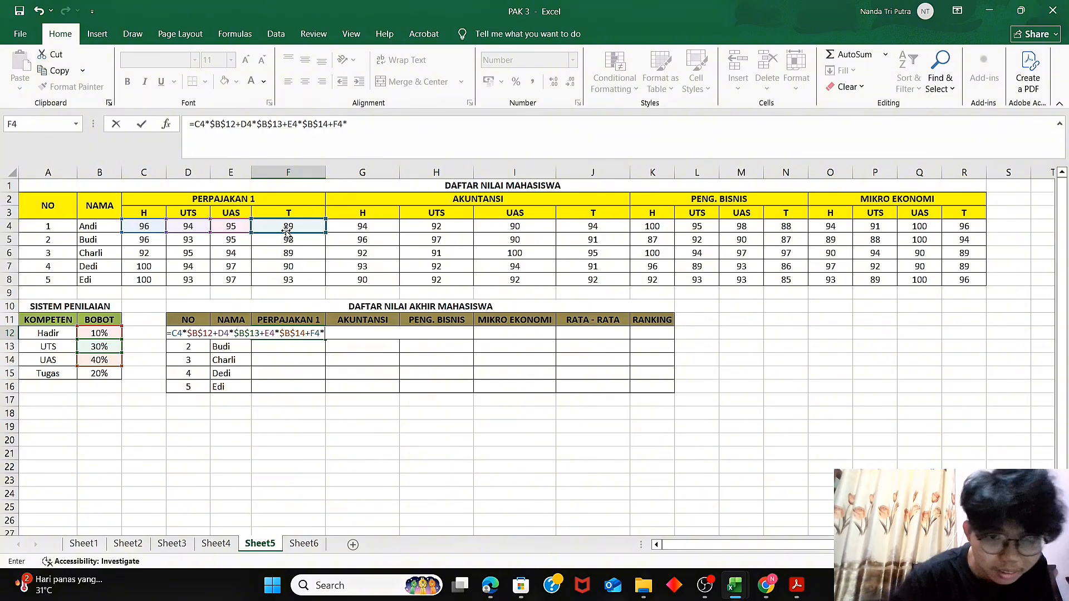
pyautogui.click(95, 385)
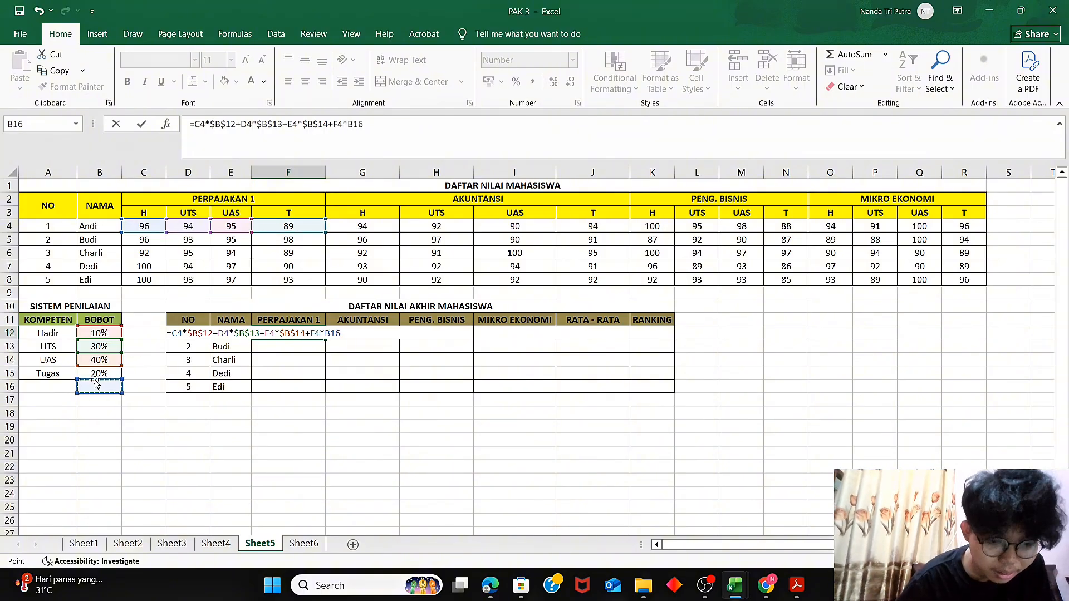
pyautogui.press('F4')
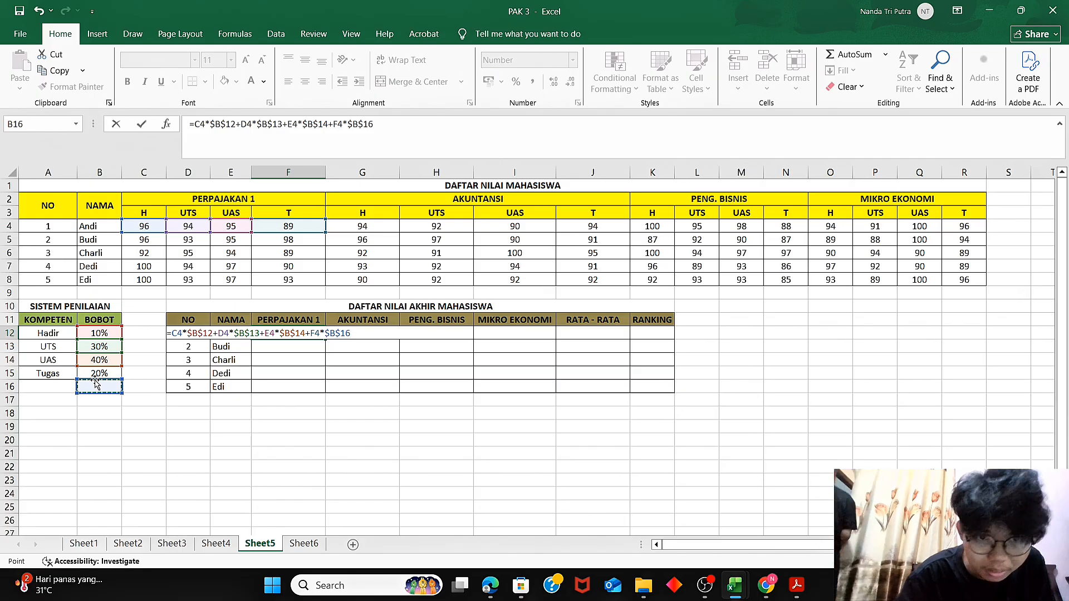
pyautogui.press('Return')
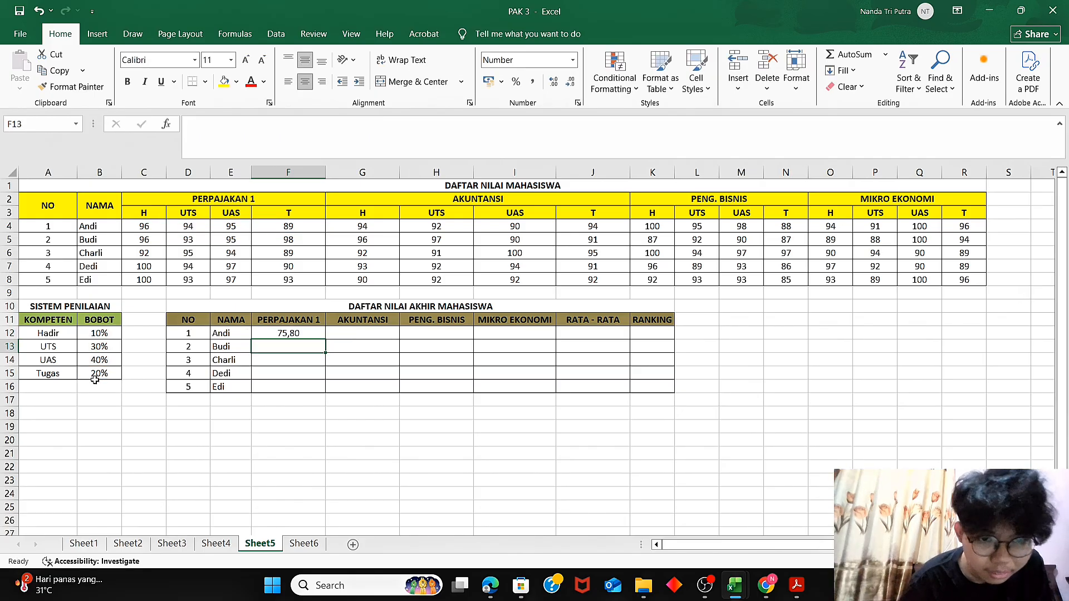
# Fill the PERPAJAKAN 1 final grade formula from F12 down to F16 for all five students
pyautogui.click(307, 332)
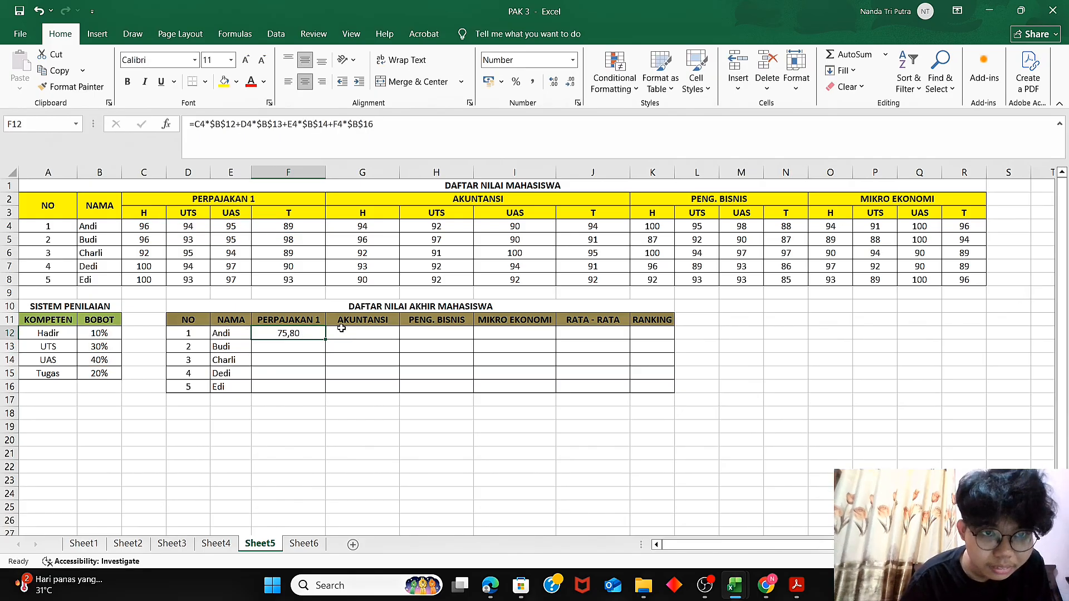
pyautogui.doubleClick(326, 338)
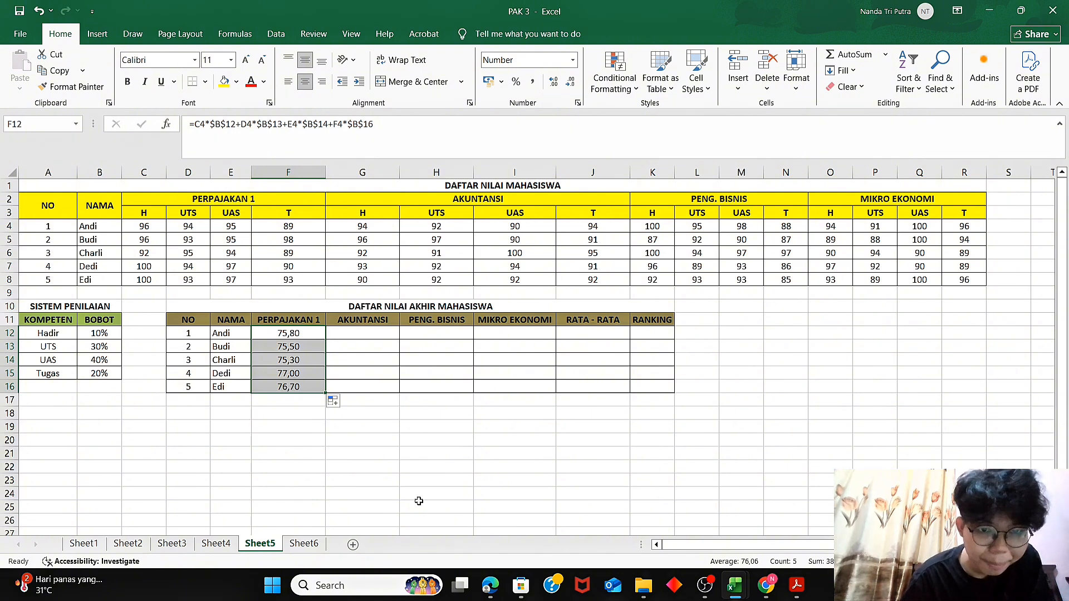
pyautogui.click(393, 453)
# Begin the first student's AKUNTANSI final grade in G12 with the weighted attendance score, =G4*$B$12
pyautogui.click(354, 337)
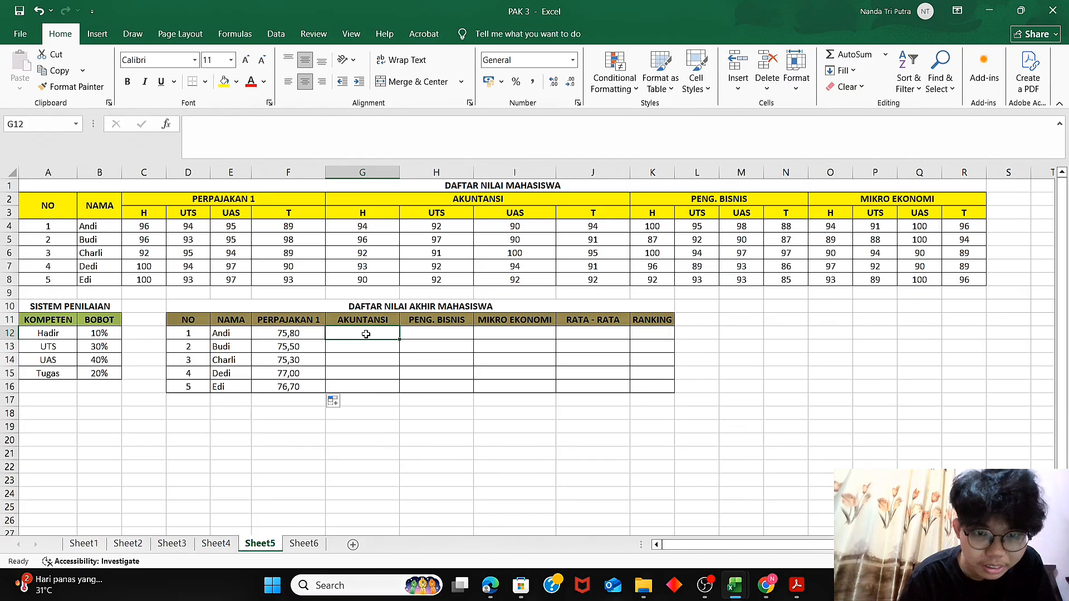
pyautogui.write('=')
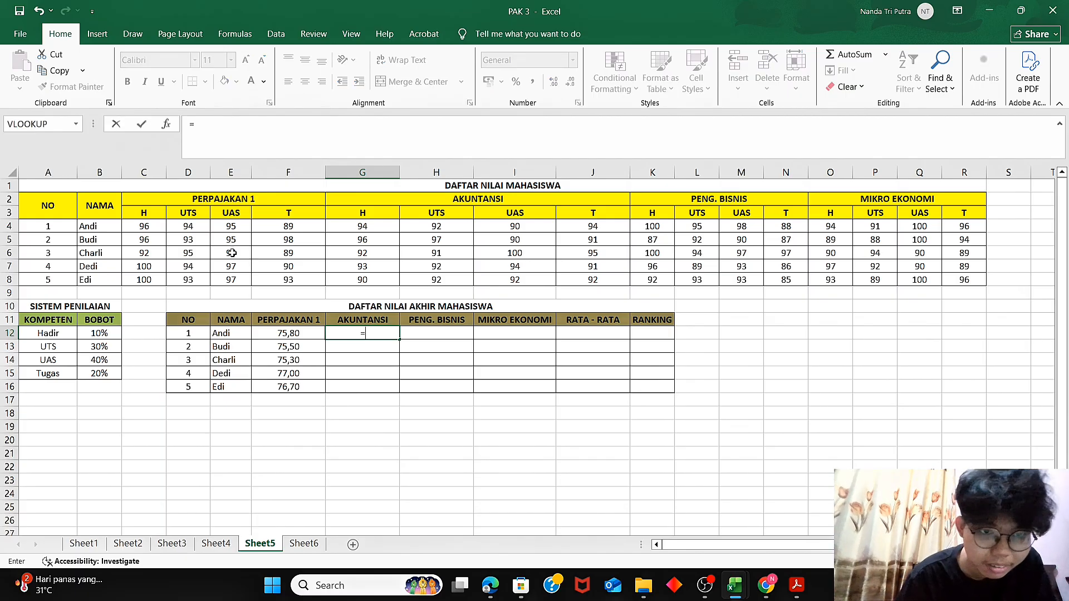
pyautogui.click(373, 227)
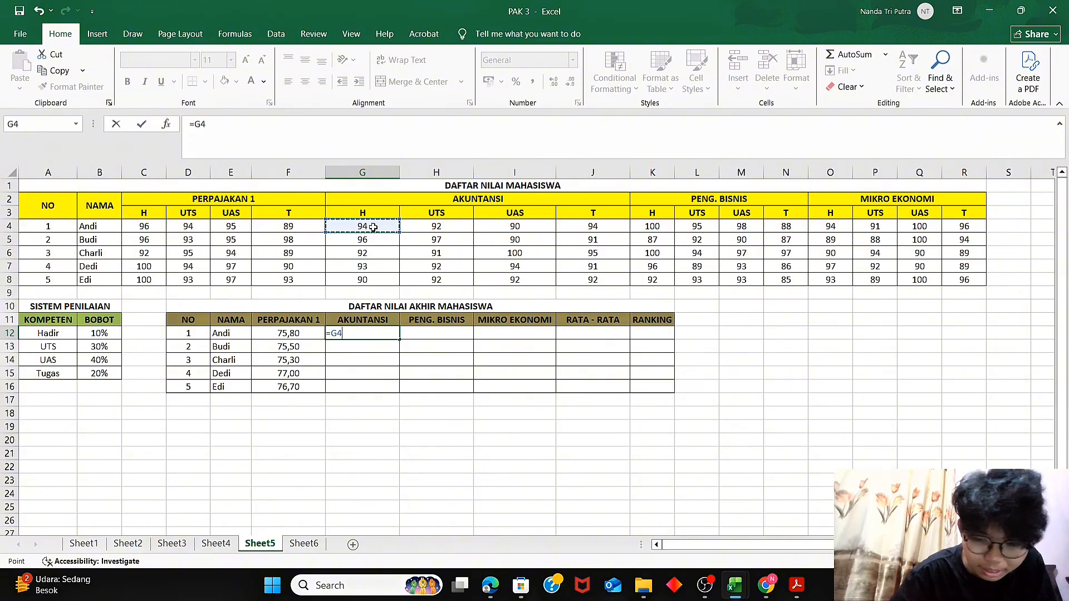
pyautogui.write('*')
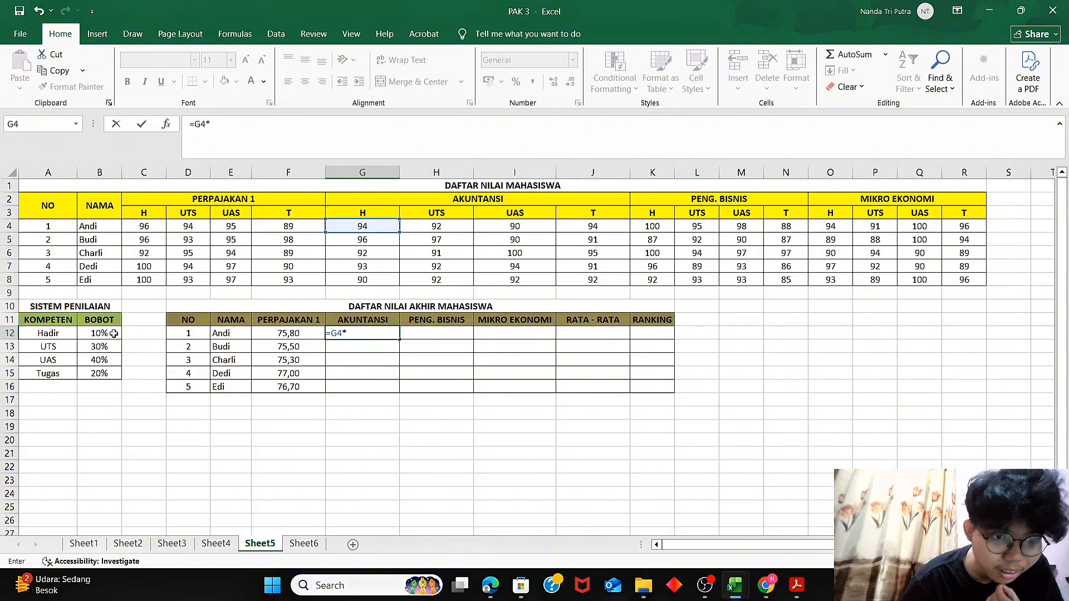
pyautogui.click(113, 334)
pyautogui.press('F4')
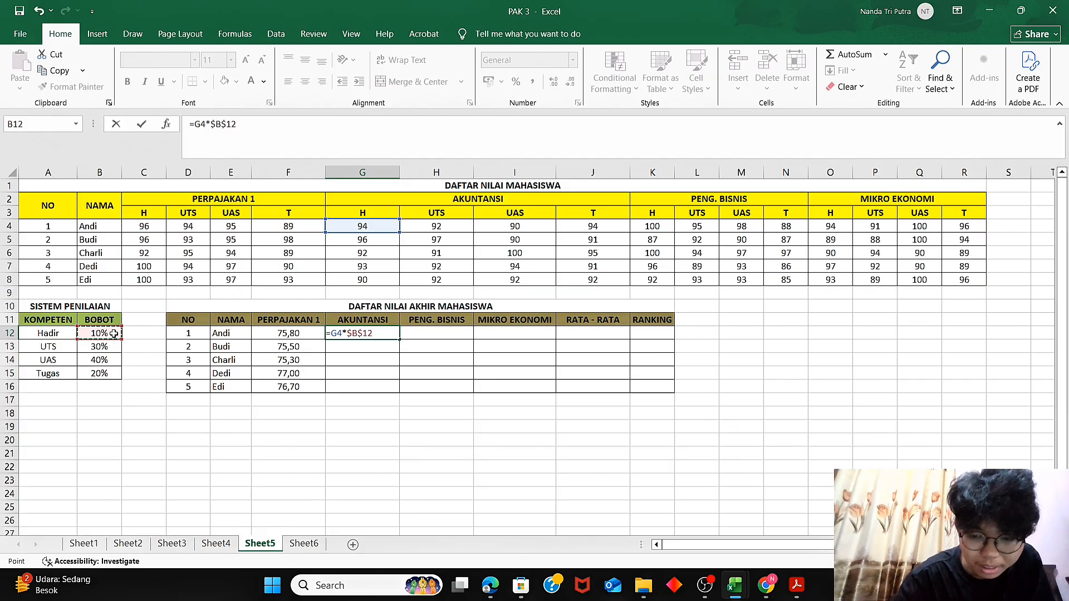
# Extend the G12 formula with the first student's AKUNTANSI UTS score times its absolute weight, +H4*$B$13
pyautogui.write('+')
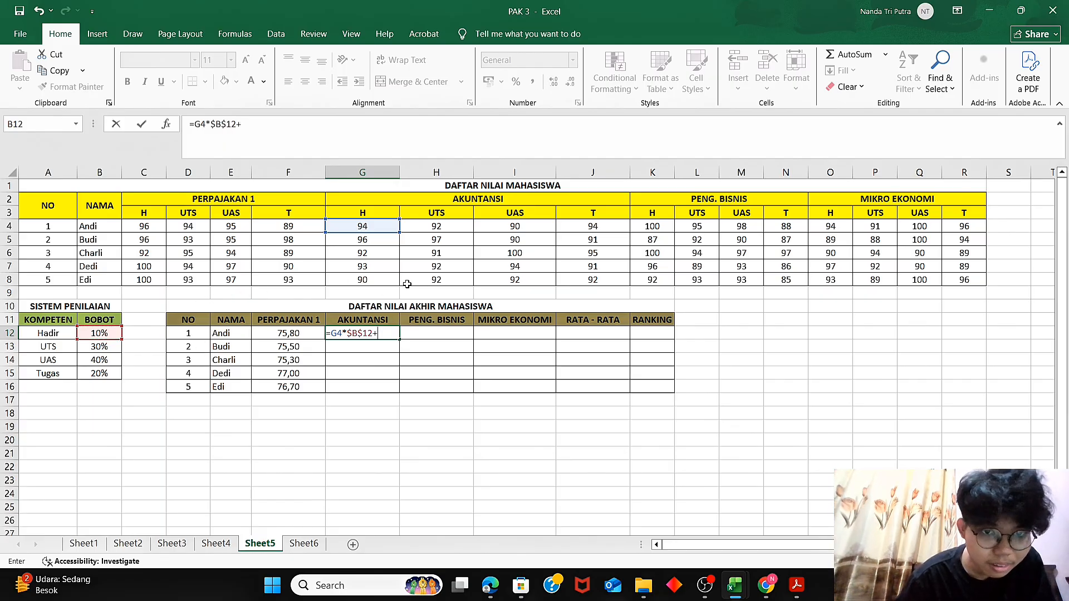
pyautogui.click(460, 231)
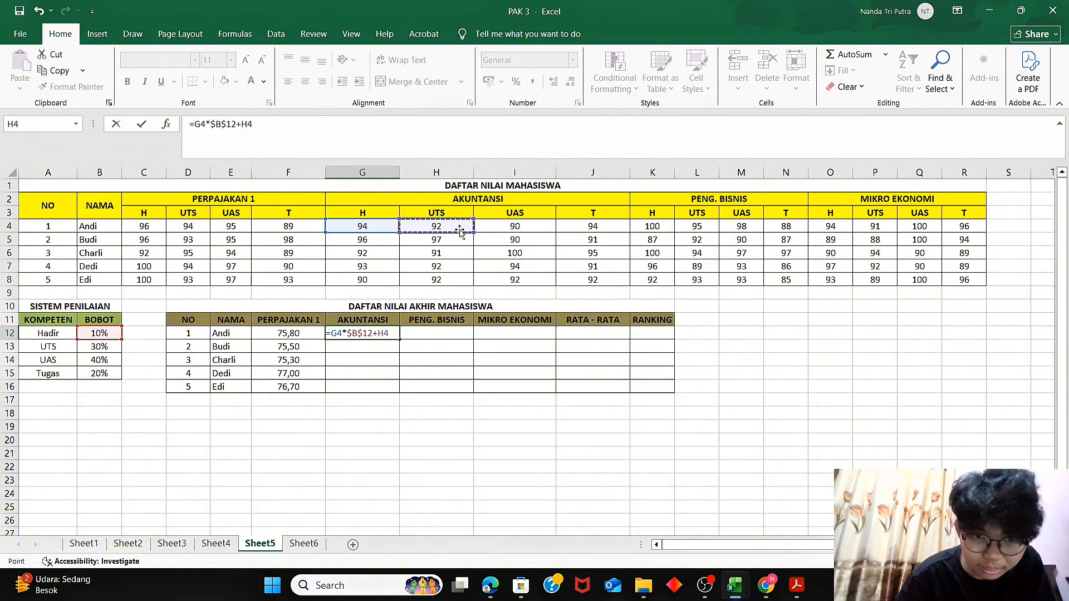
pyautogui.write('*')
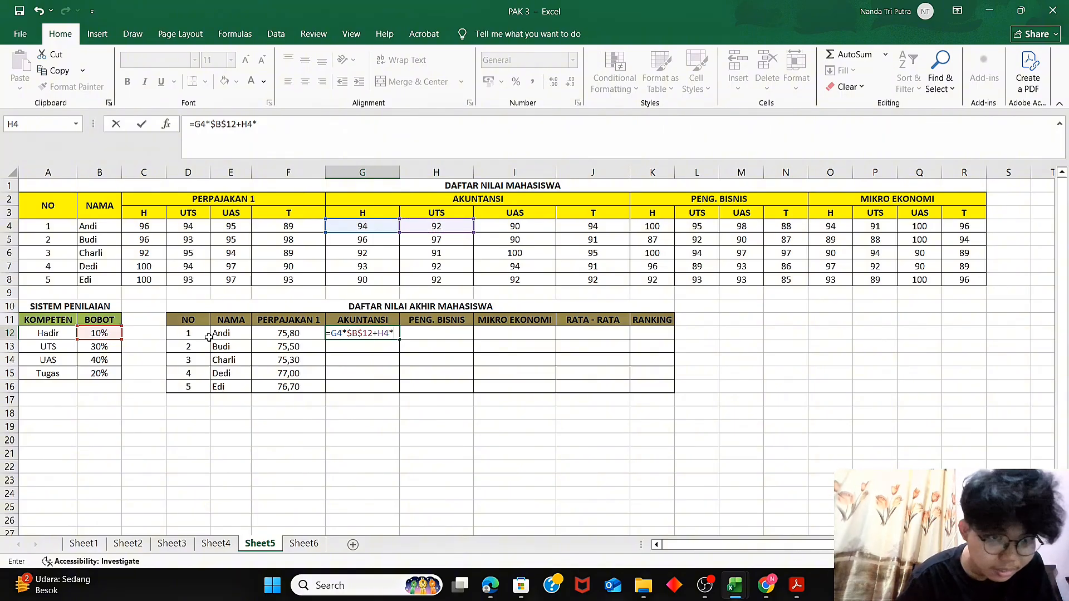
pyautogui.click(107, 347)
pyautogui.press('F4')
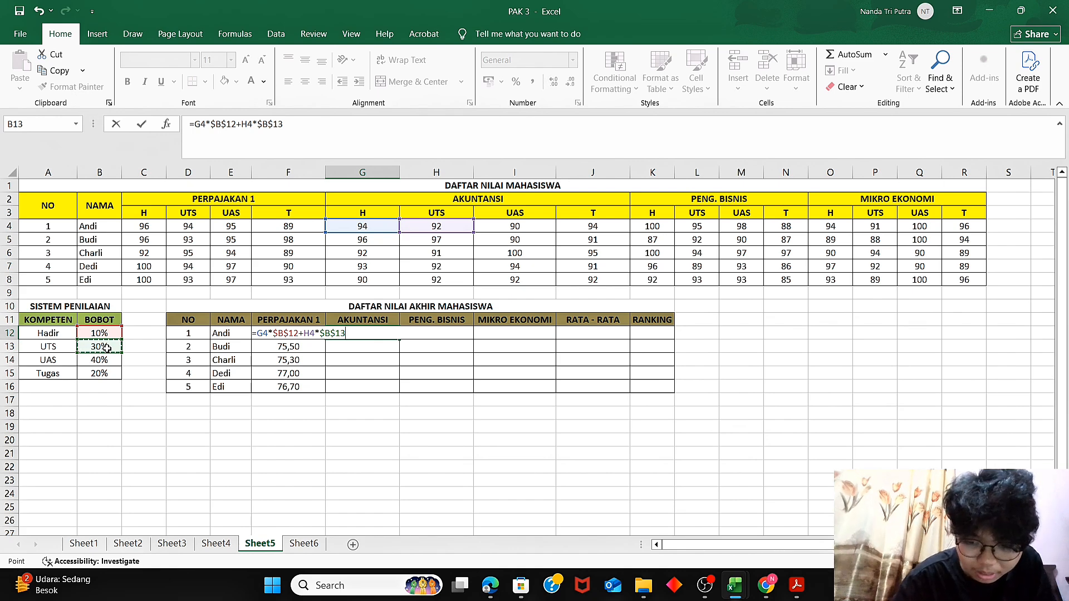
# Extend the G12 formula with the first student's AKUNTANSI UAS score times its absolute weight, +I4*$B$14
pyautogui.write('+')
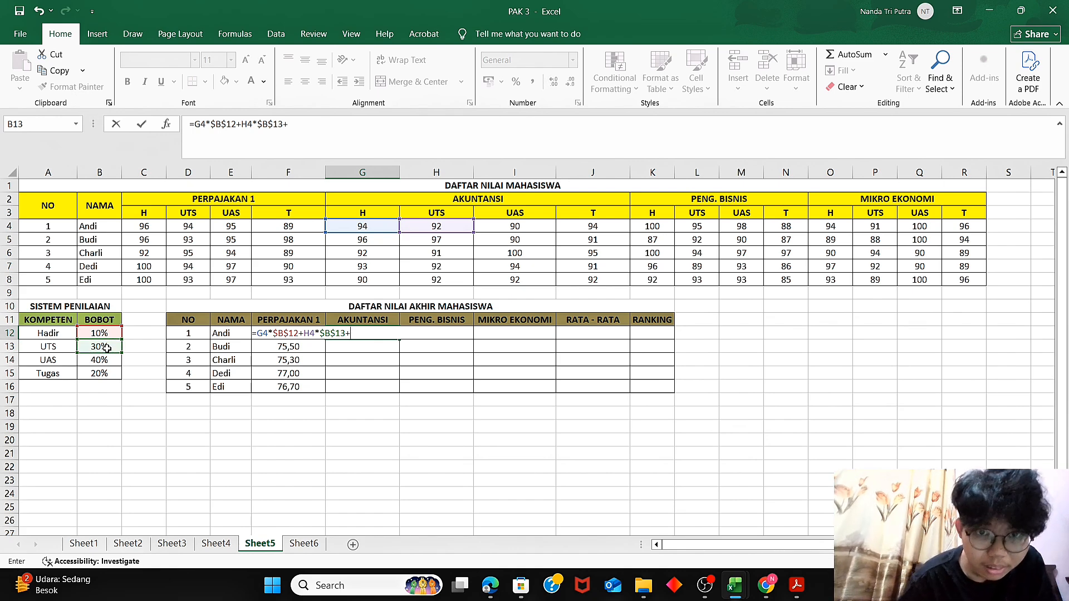
pyautogui.click(501, 227)
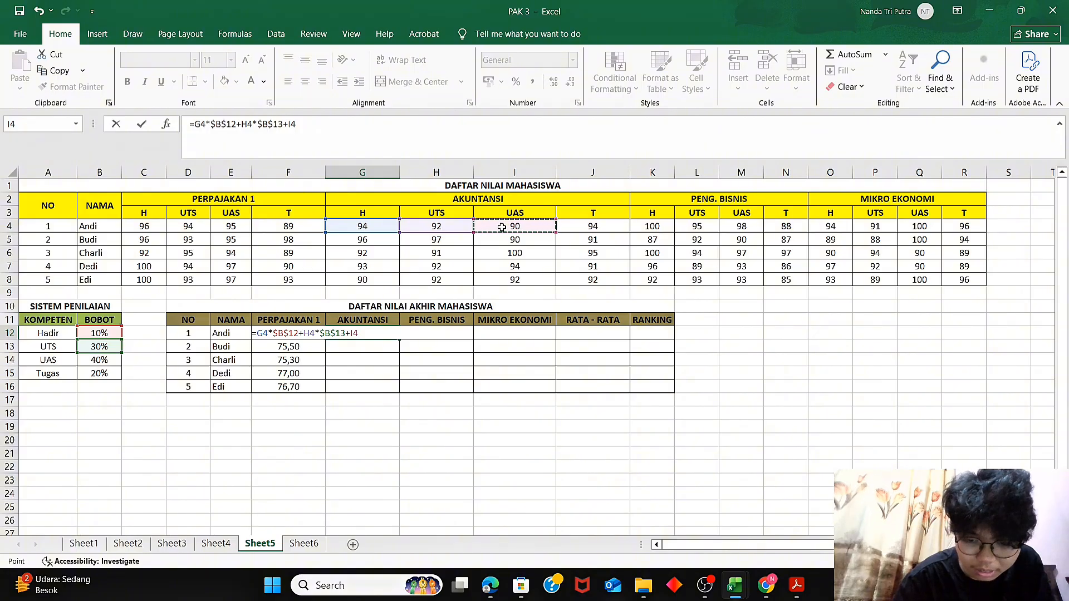
pyautogui.write('*')
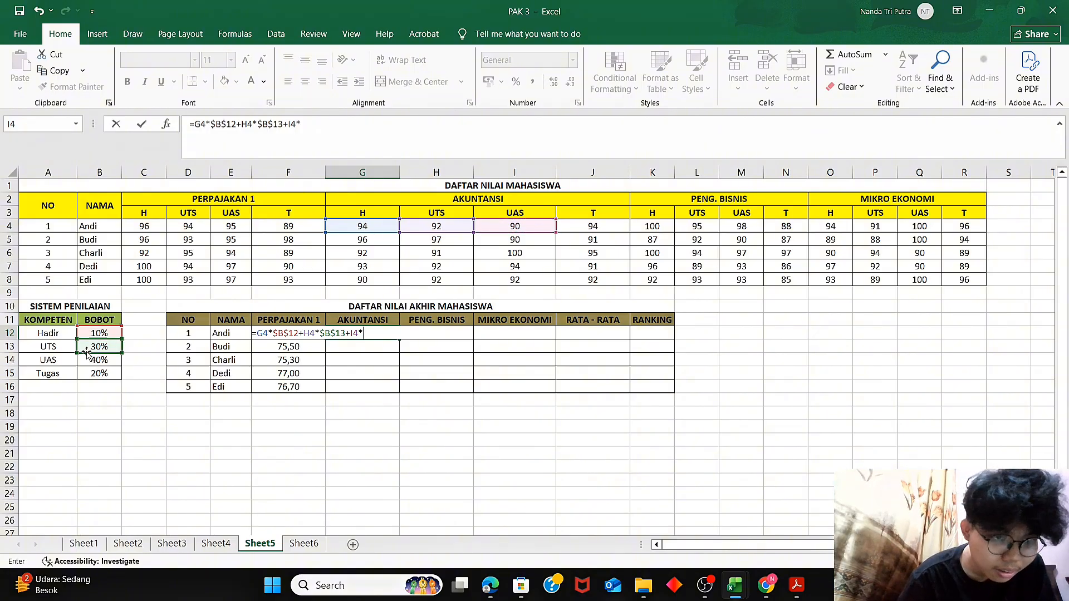
pyautogui.click(99, 361)
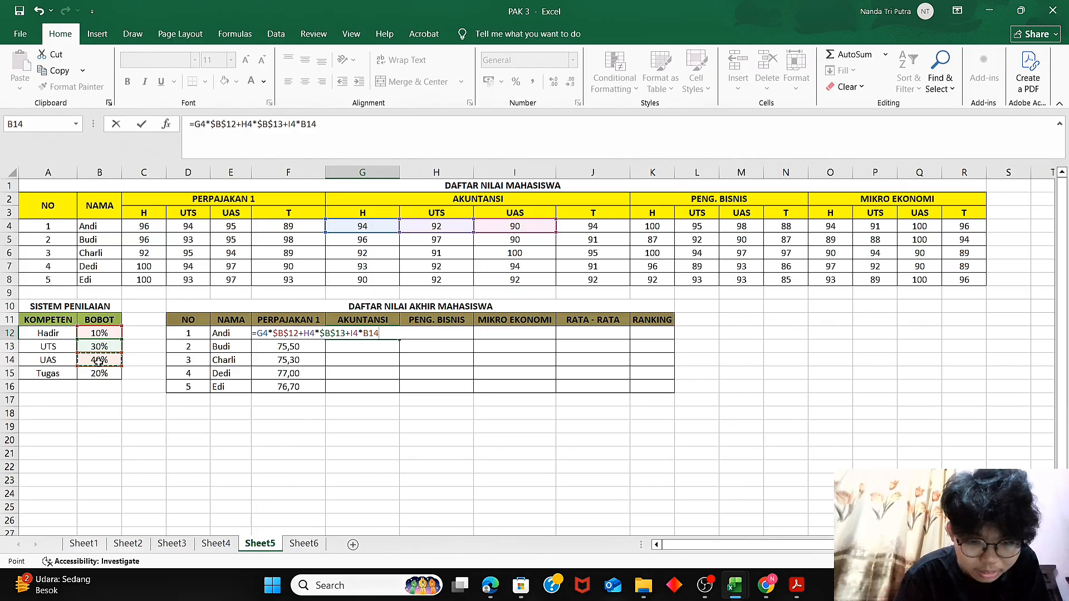
pyautogui.press('F4')
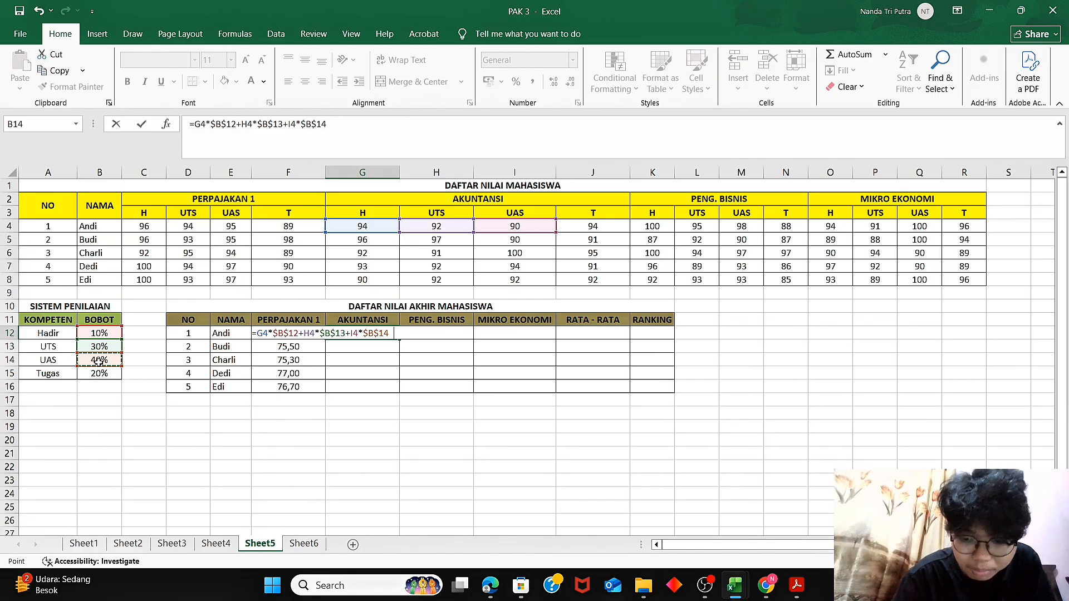
# Complete the G12 AKUNTANSI formula with the weighted assignment score, +J4*$B$15, and fill it down to G16
pyautogui.write('+')
pyautogui.click(581, 227)
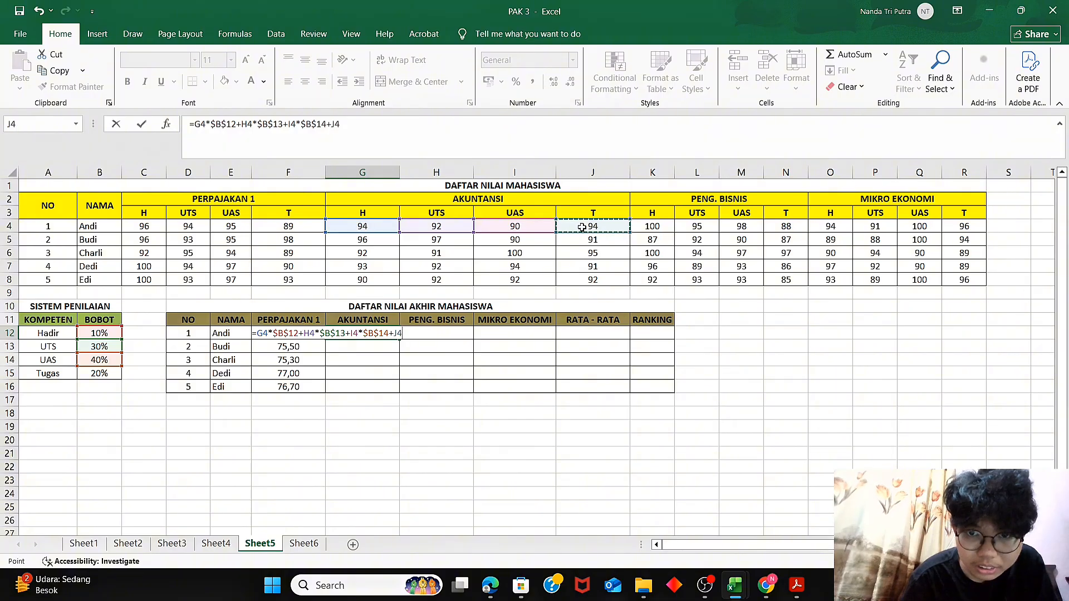
pyautogui.write('*')
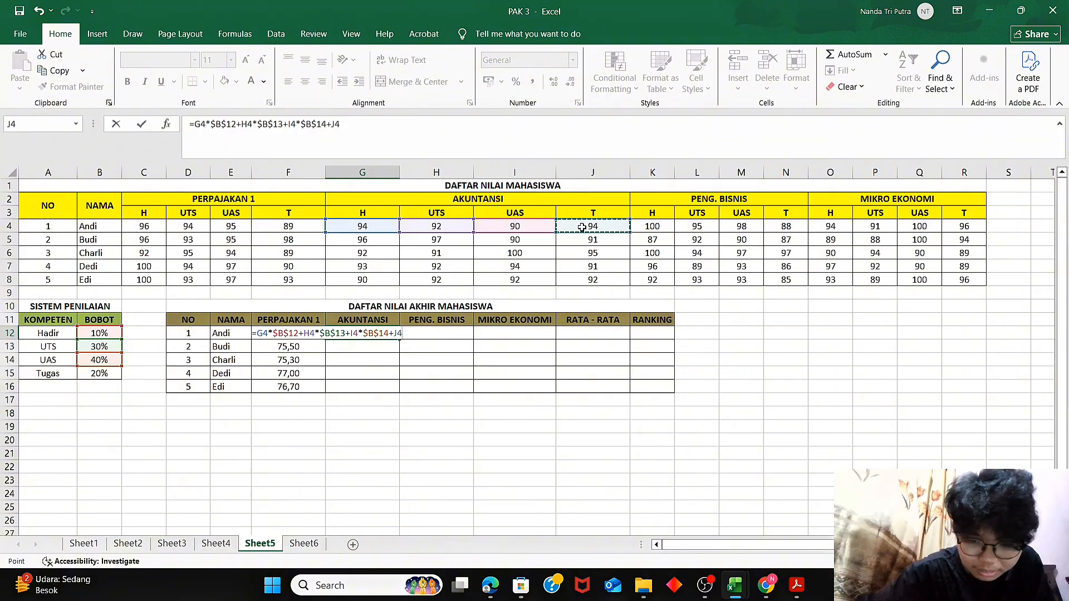
pyautogui.click(103, 373)
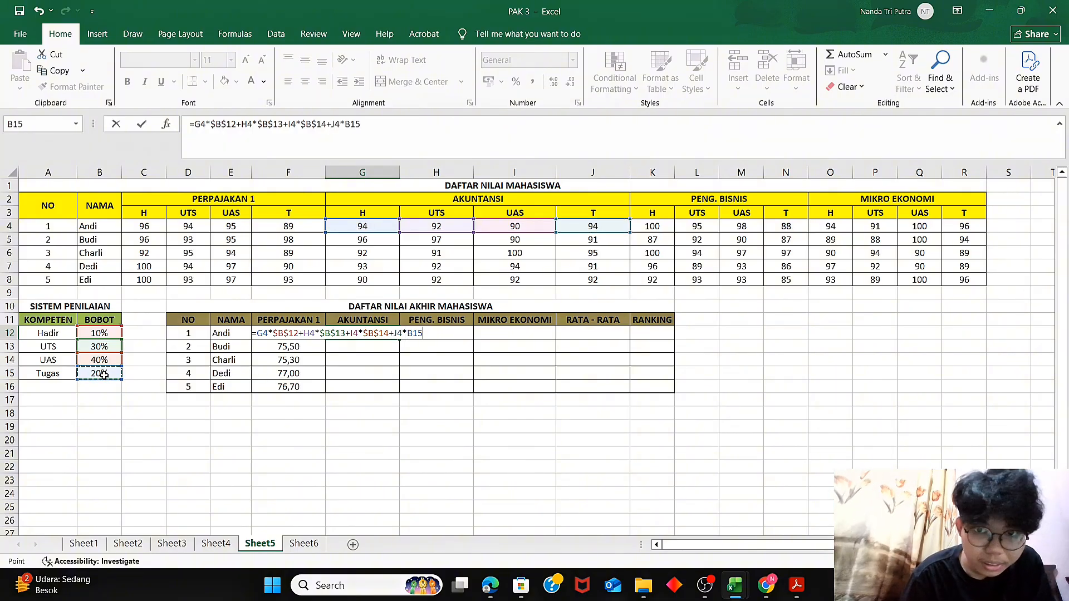
pyautogui.press('F4')
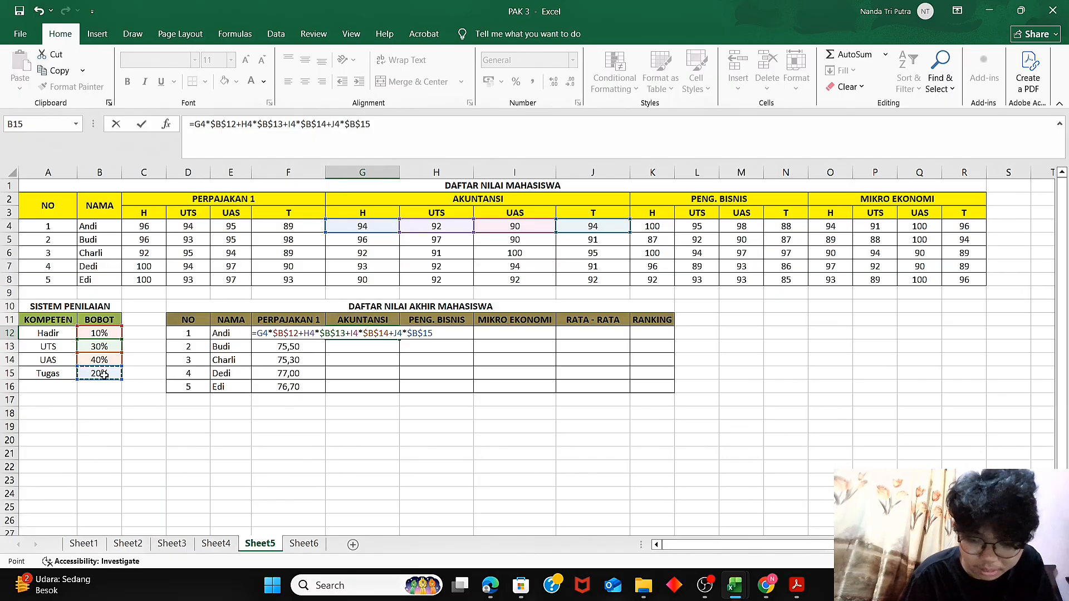
pyautogui.press('Return')
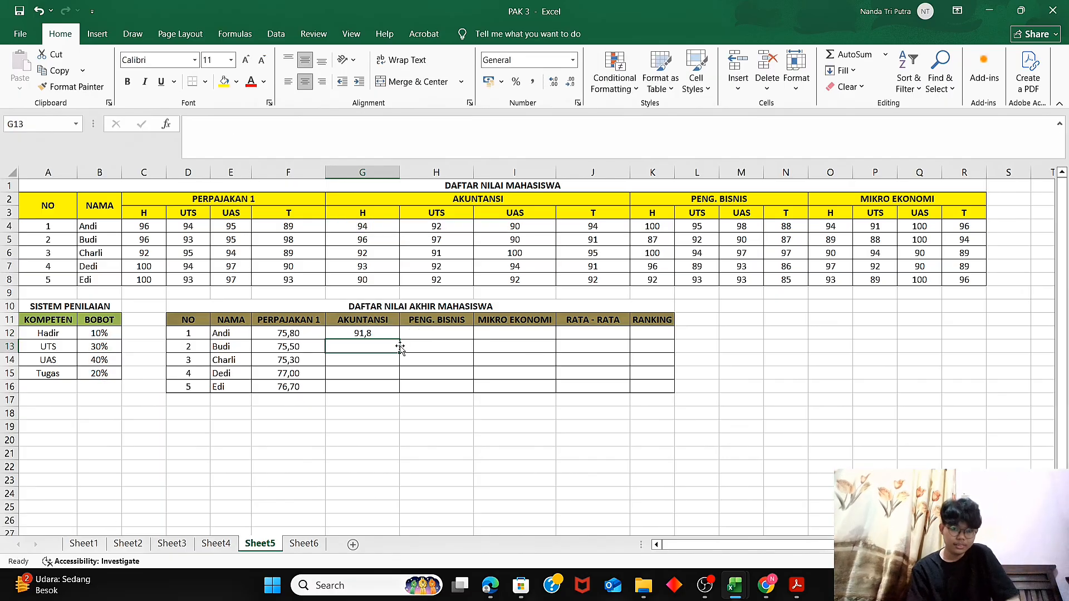
pyautogui.click(384, 335)
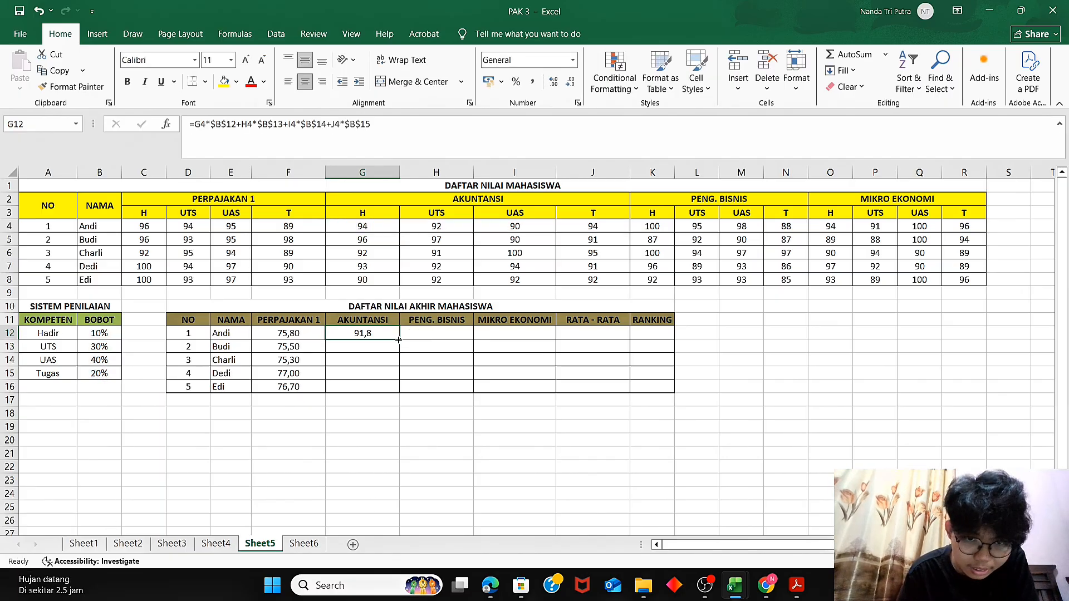
pyautogui.doubleClick(398, 338)
# Begin the first student's PENG. BISNIS final grade in H12 with the weighted attendance score, =K4*$B$12
pyautogui.click(446, 335)
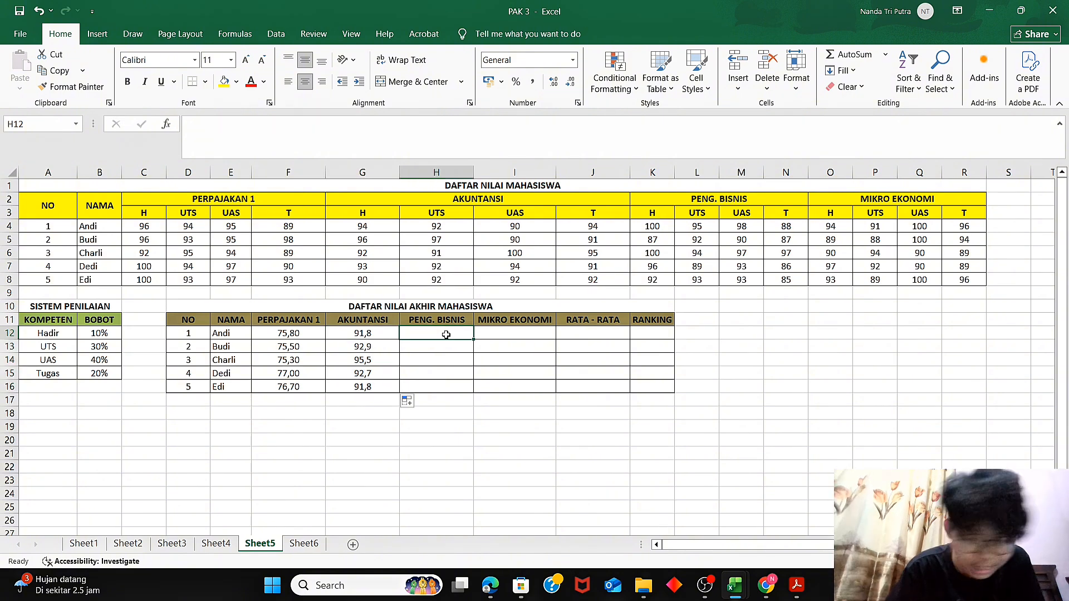
pyautogui.write('=')
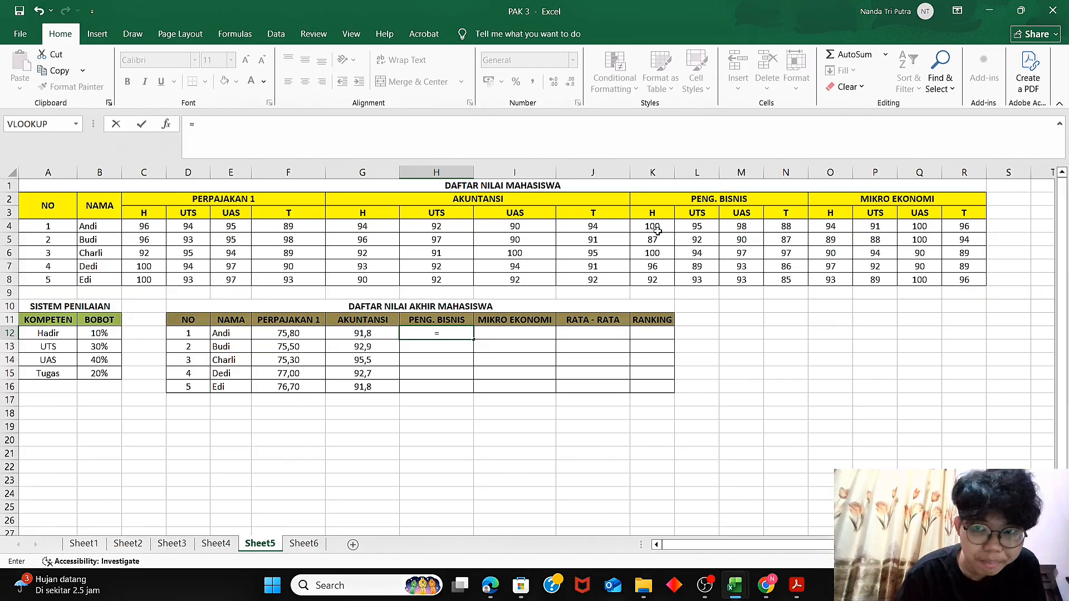
pyautogui.click(655, 229)
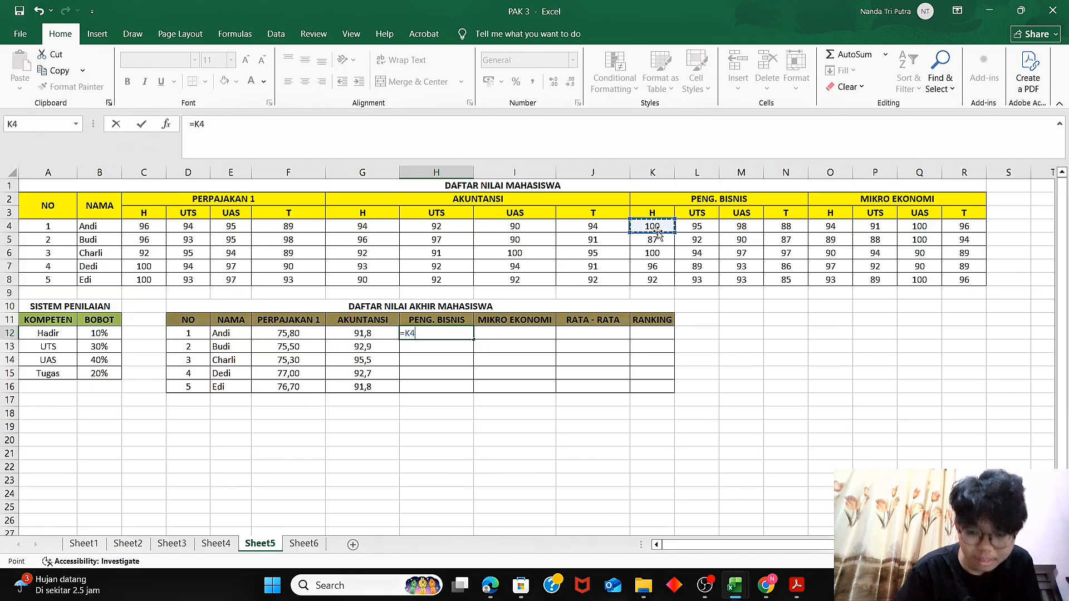
pyautogui.write('*')
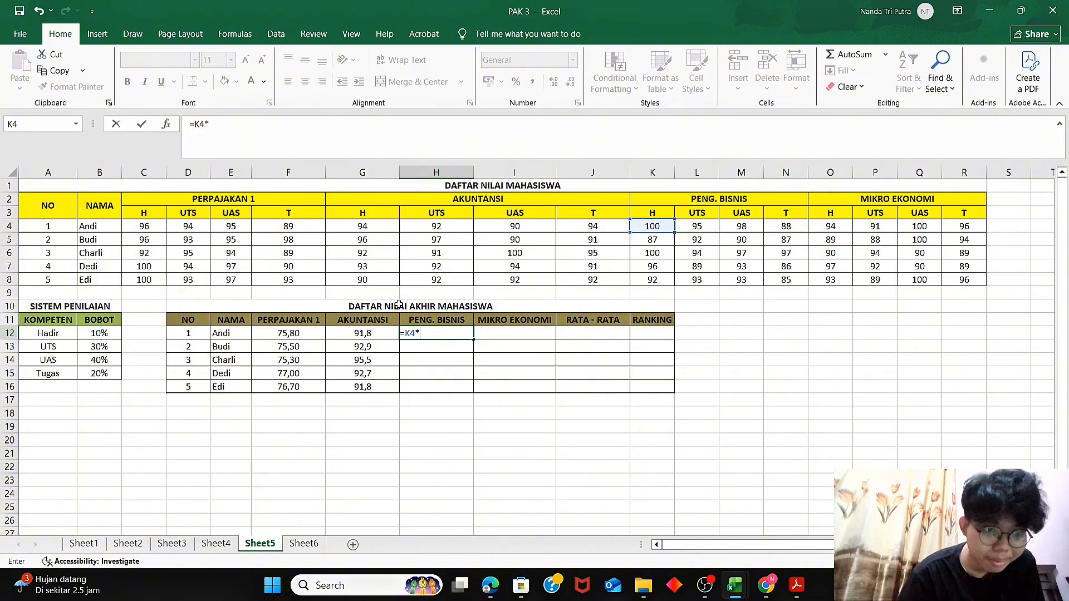
pyautogui.click(91, 334)
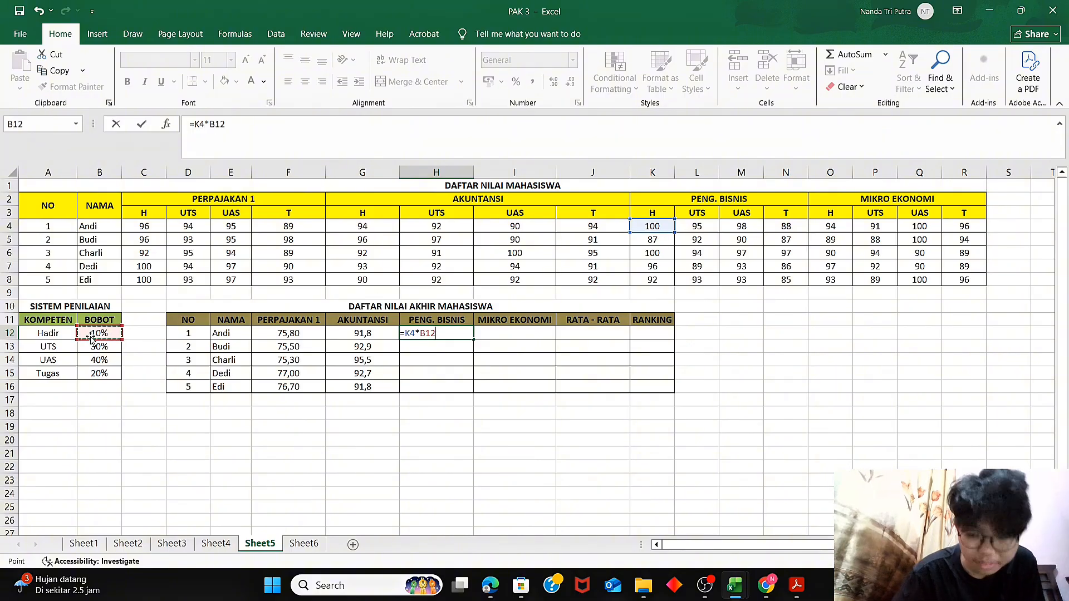
pyautogui.press('F4')
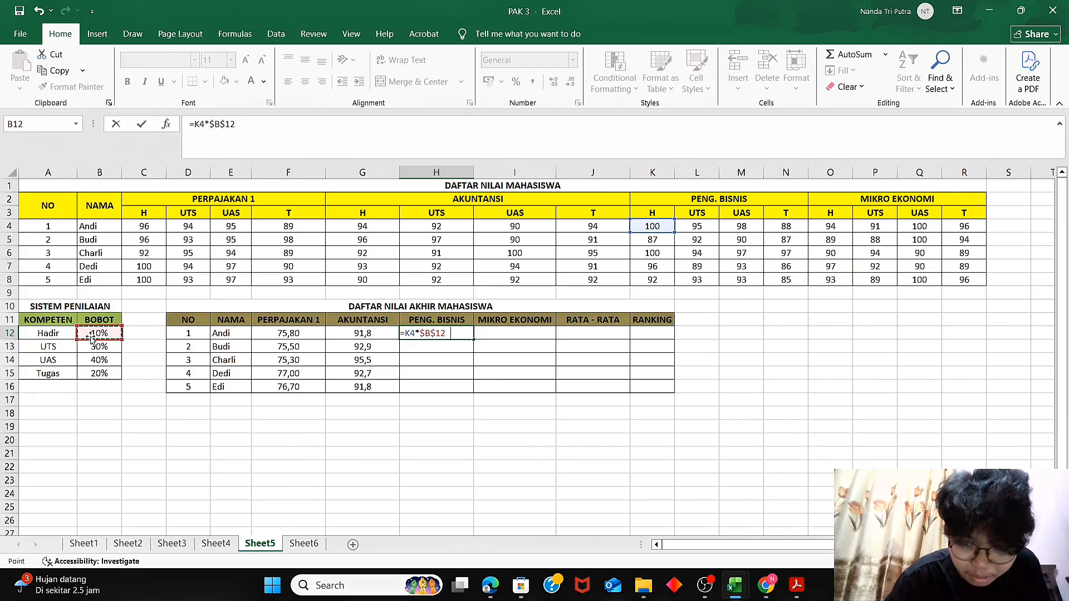
# Extend the H12 formula with the first student's PENG. BISNIS UTS score times its absolute weight, +L4*$B$13
pyautogui.write('+')
pyautogui.click(705, 227)
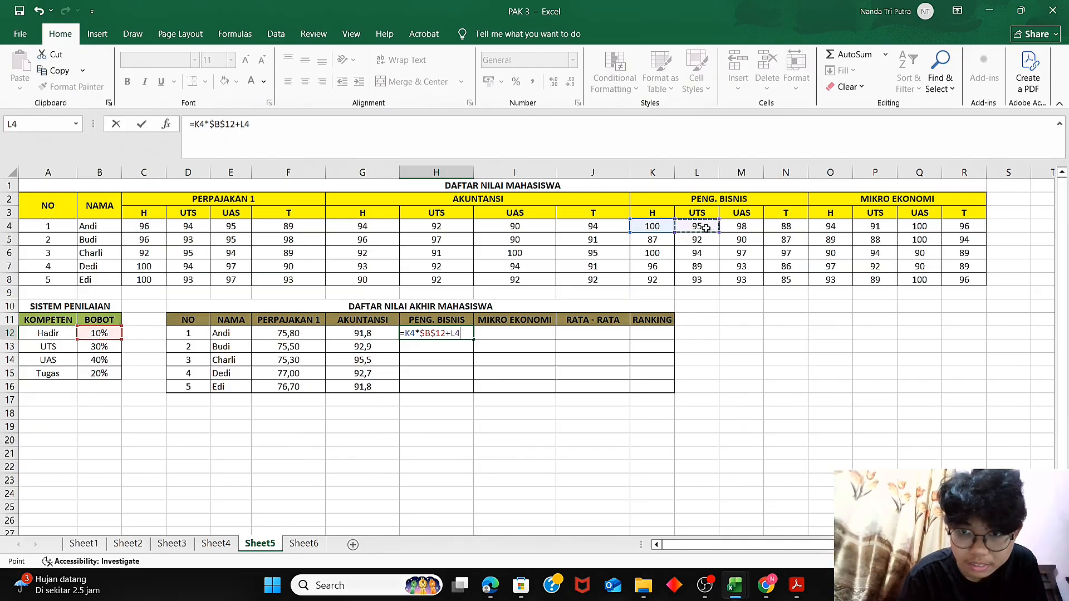
pyautogui.write('*')
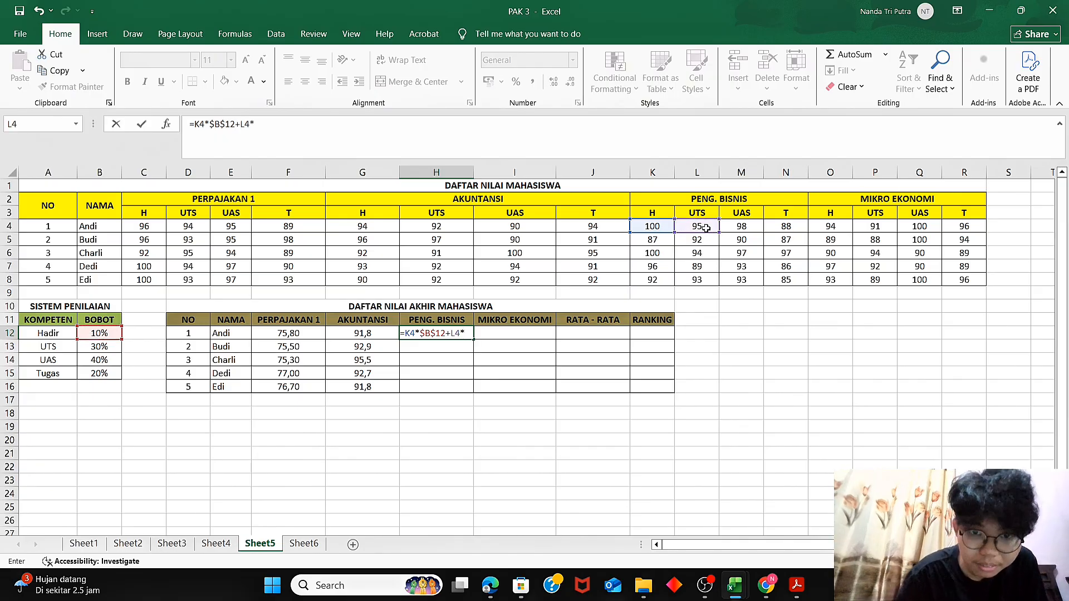
pyautogui.click(108, 348)
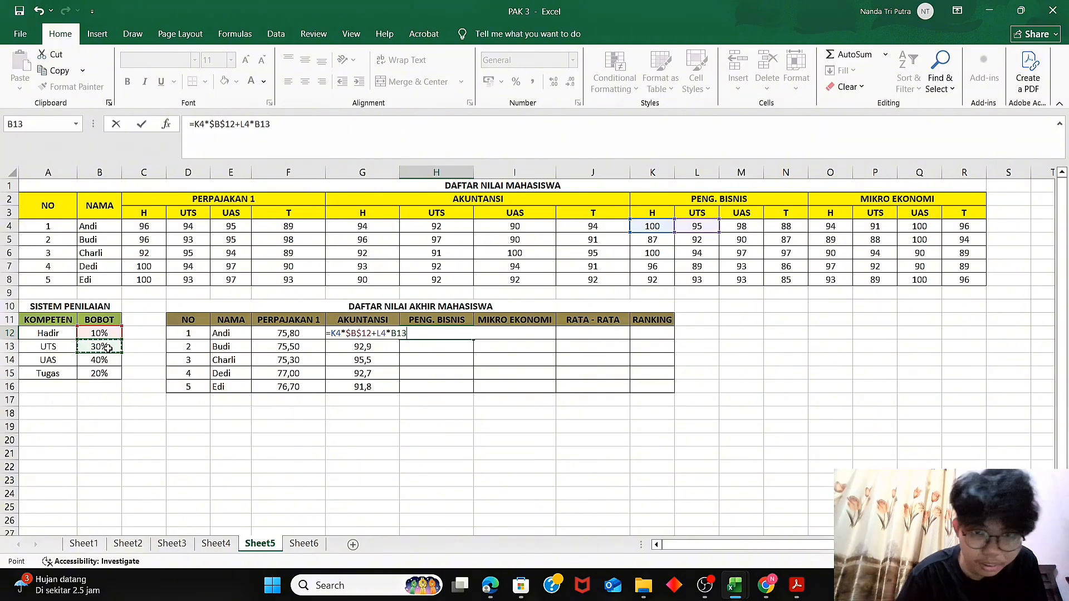
pyautogui.press('F4')
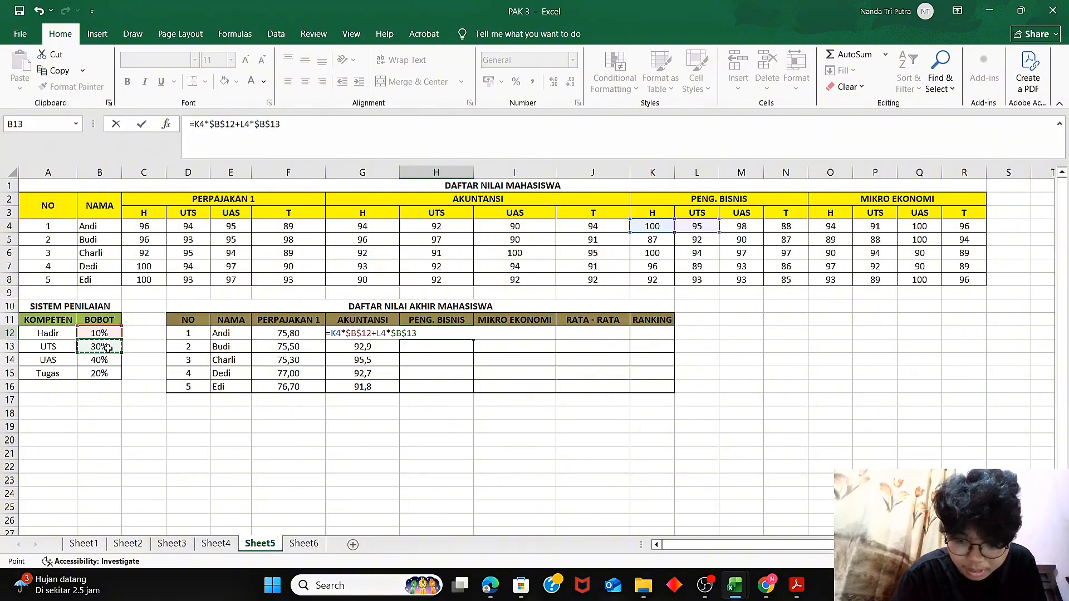
# Extend the H12 formula with the first student's PENG. BISNIS UAS score times its absolute weight, +M4*$B$14
pyautogui.write('+')
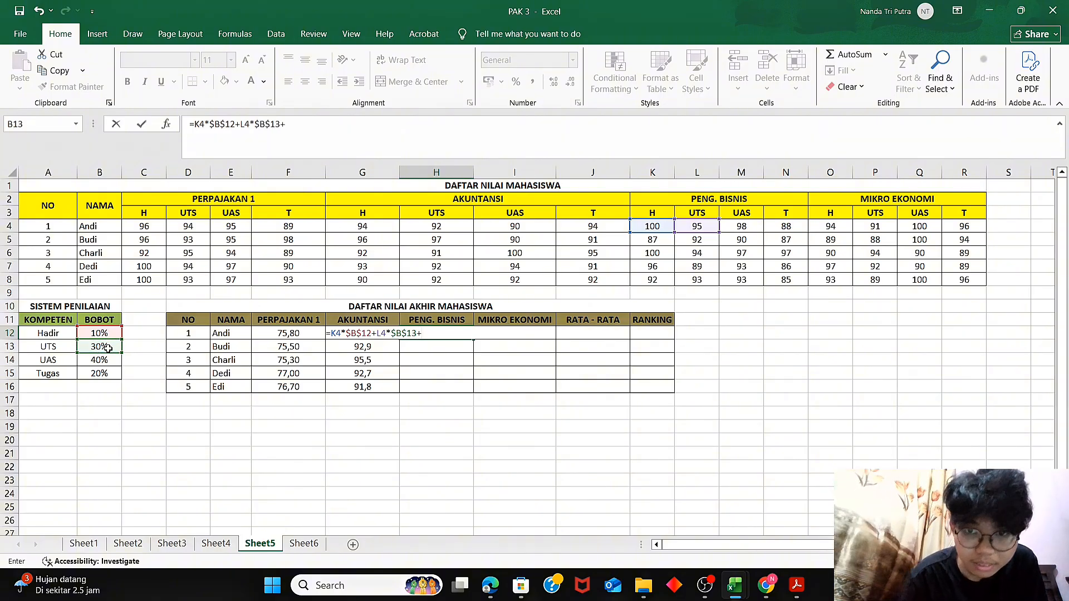
pyautogui.click(743, 226)
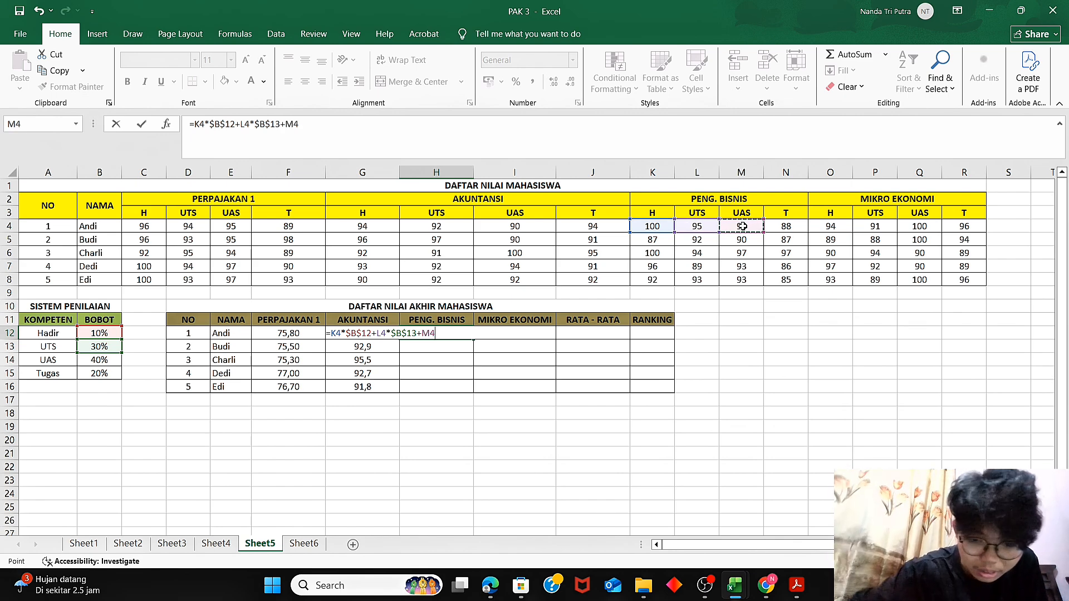
pyautogui.write('*')
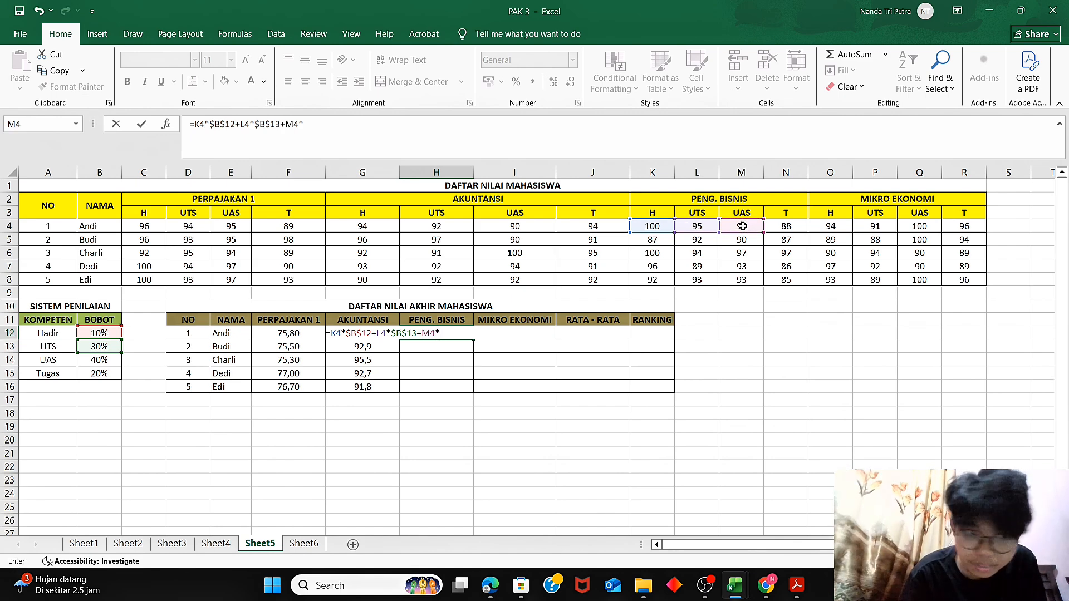
pyautogui.click(111, 363)
pyautogui.press('F4')
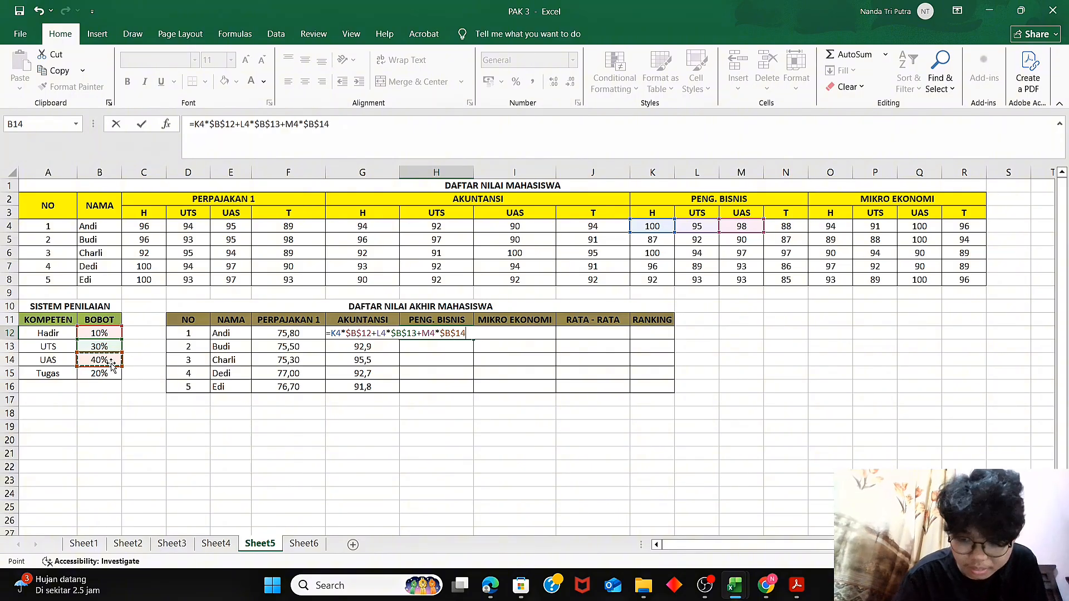
# Complete the H12 PENG. BISNIS formula with the weighted assignment score, +N4*$B$15, and fill it down to H16
pyautogui.write('+')
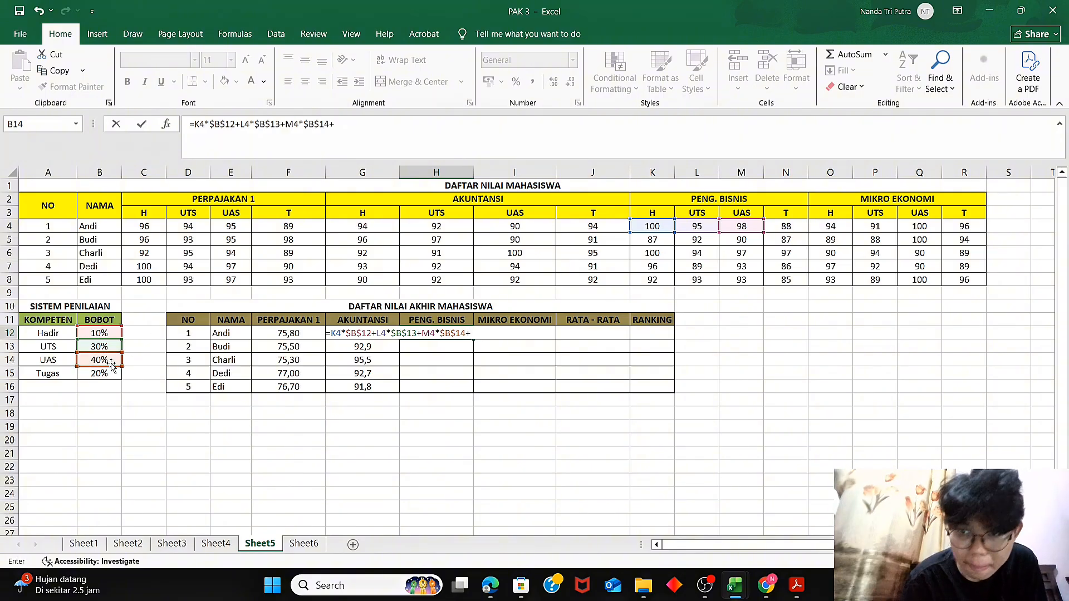
pyautogui.click(793, 236)
pyautogui.click(795, 226)
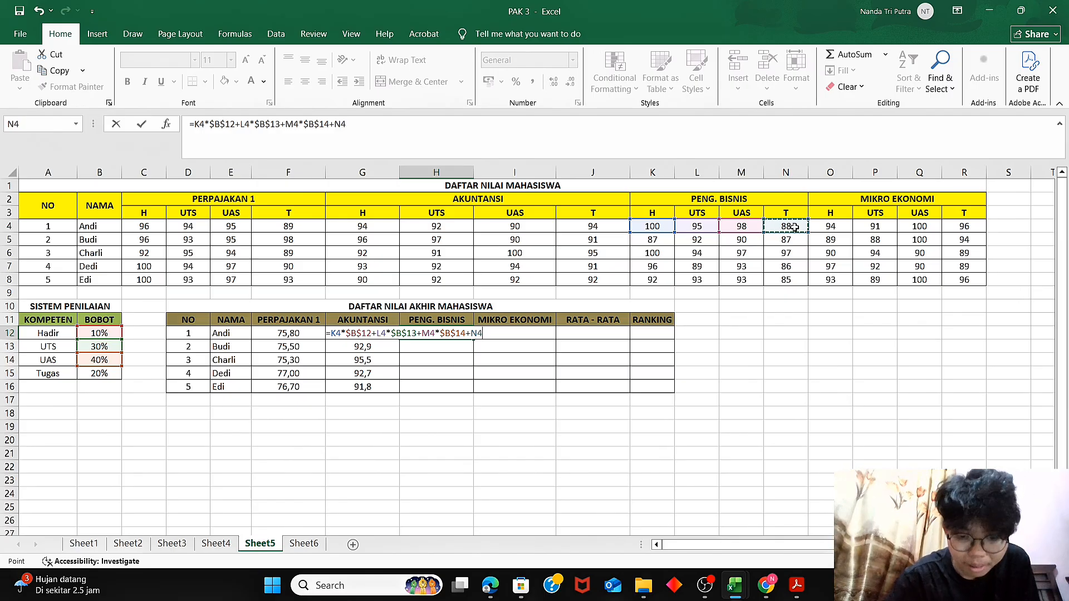
pyautogui.write('*')
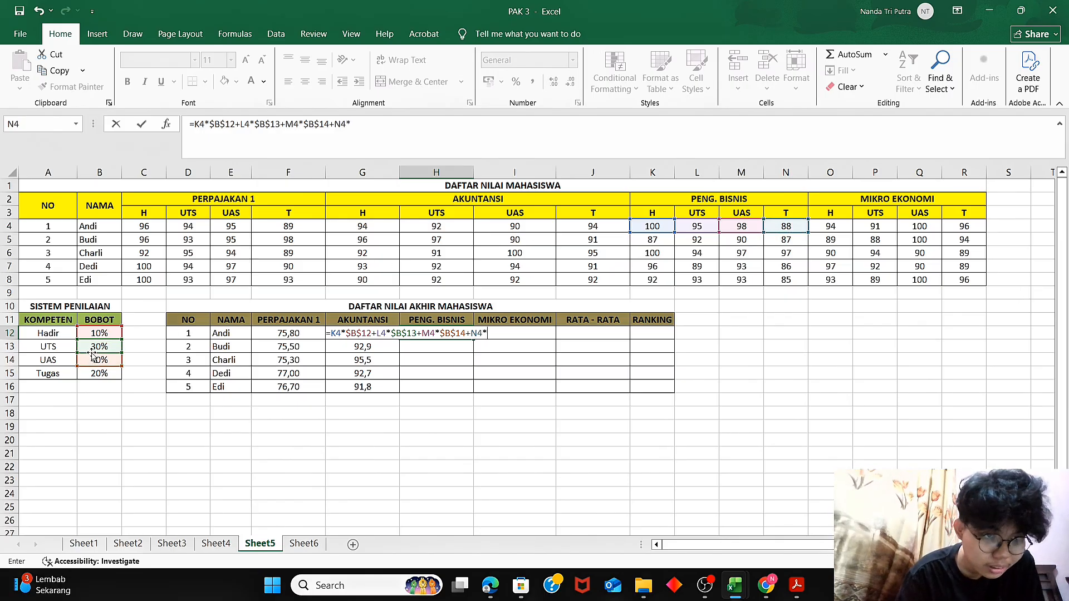
pyautogui.click(95, 377)
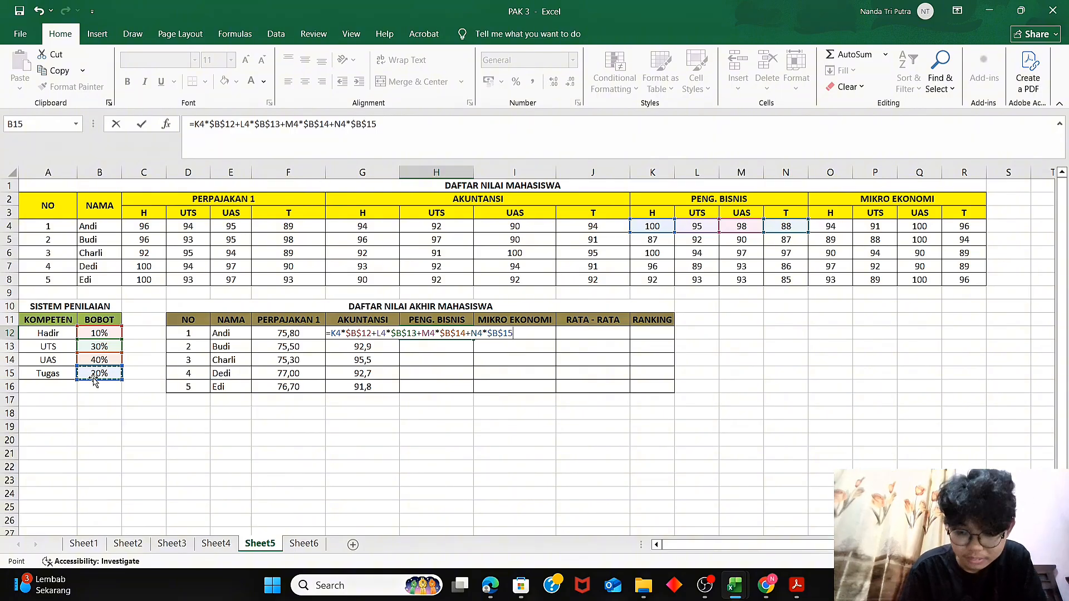
pyautogui.press('Return')
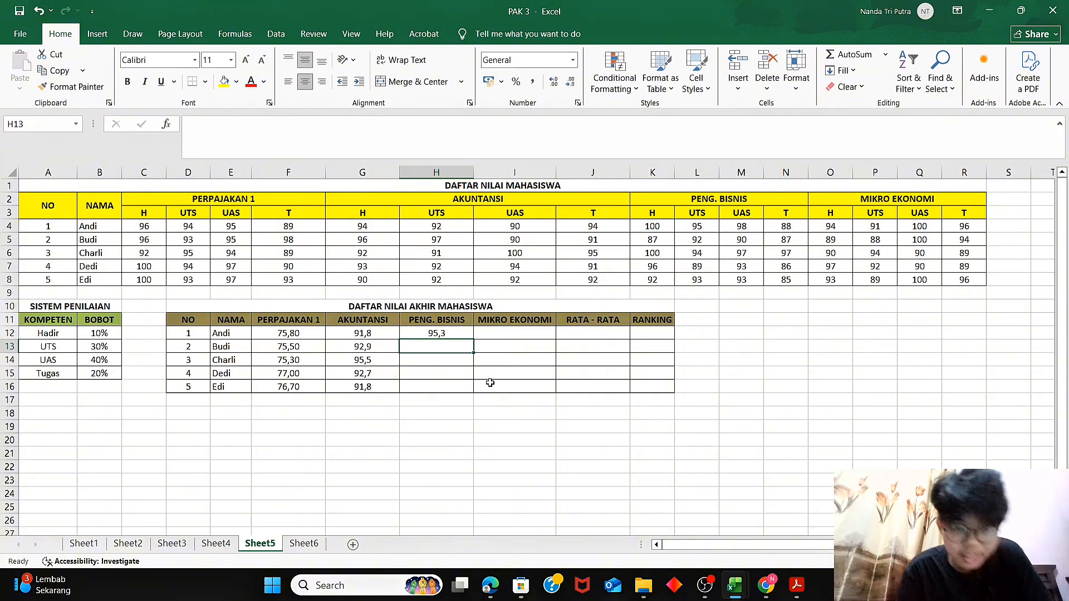
pyautogui.click(438, 333)
pyautogui.moveTo(473, 342); pyautogui.dragTo(473, 392)
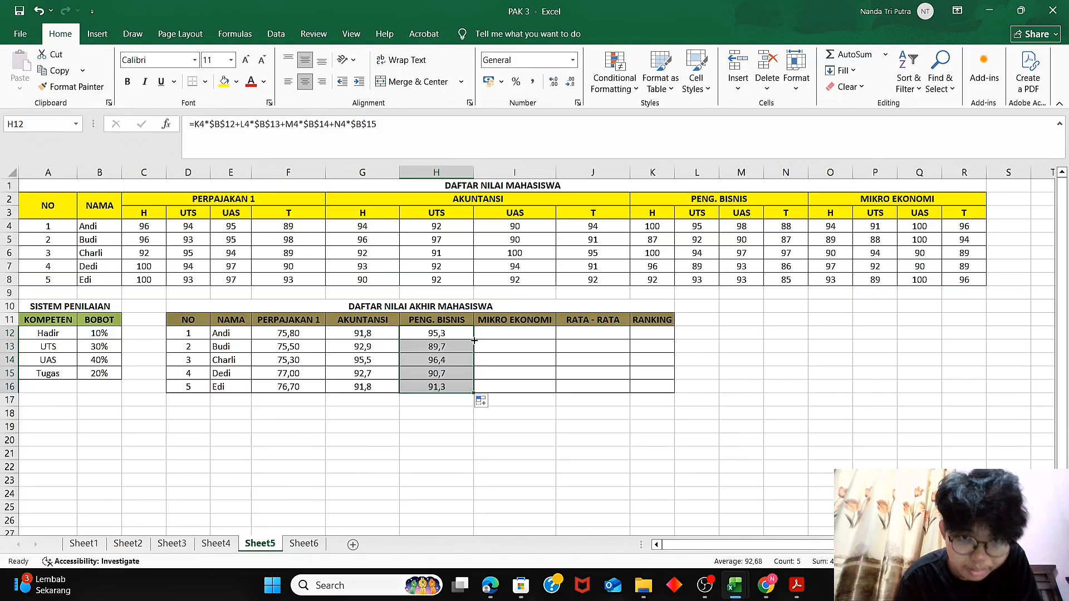
# Begin the first student's MIKRO EKONOMI final grade in I12 with the weighted attendance score, =O4*$B$12
pyautogui.click(508, 332)
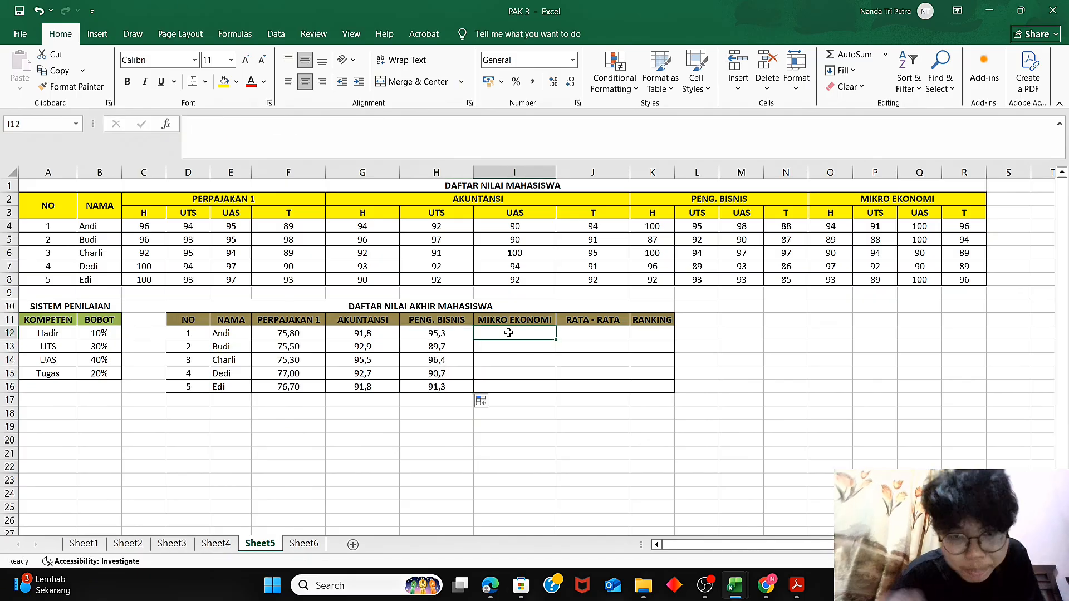
pyautogui.write('=')
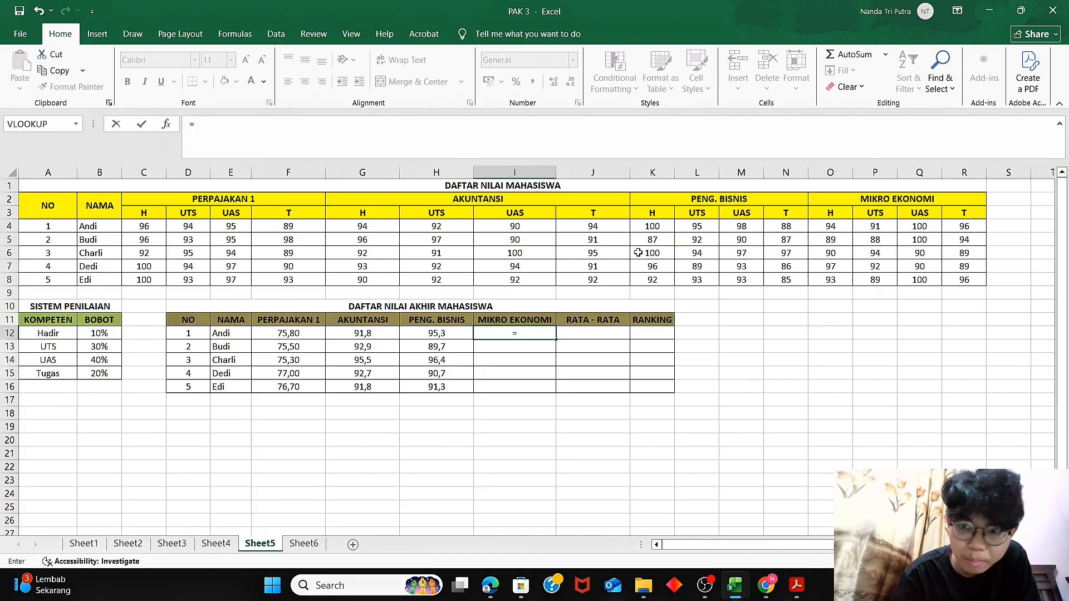
pyautogui.click(839, 228)
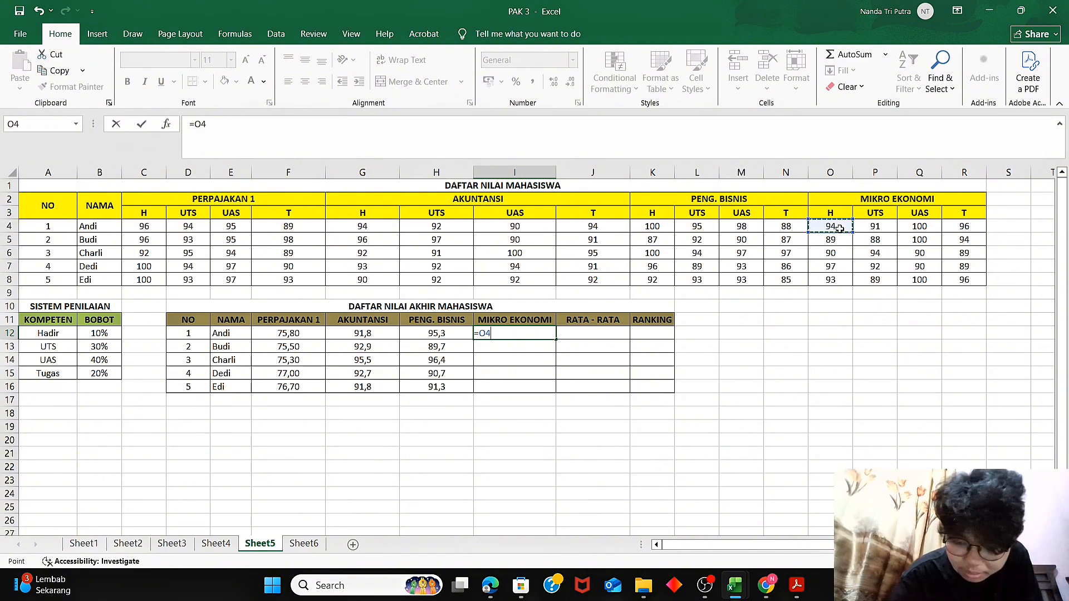
pyautogui.write('*')
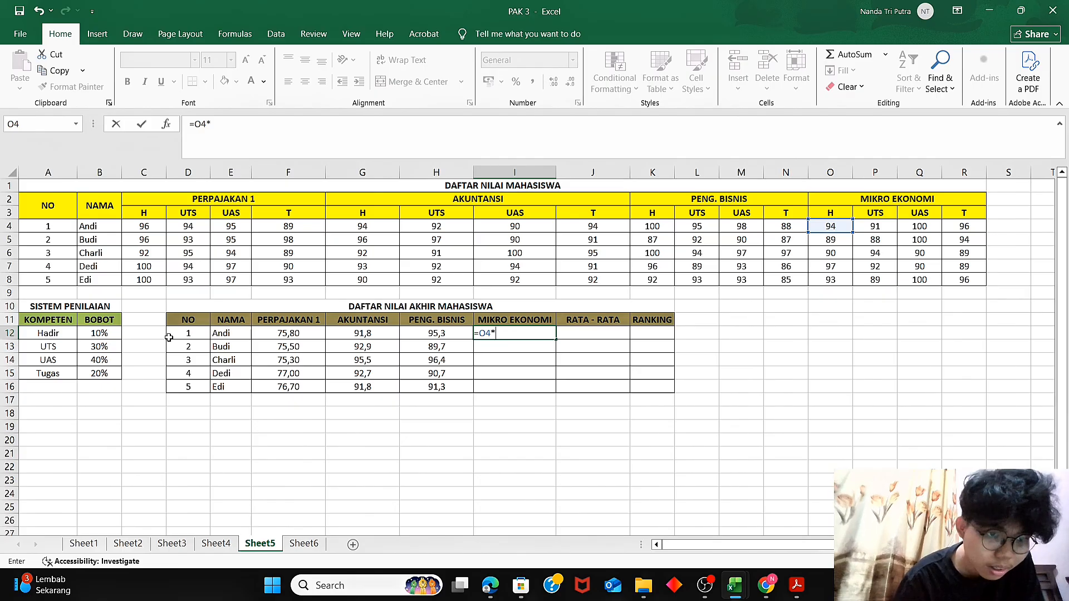
pyautogui.click(110, 334)
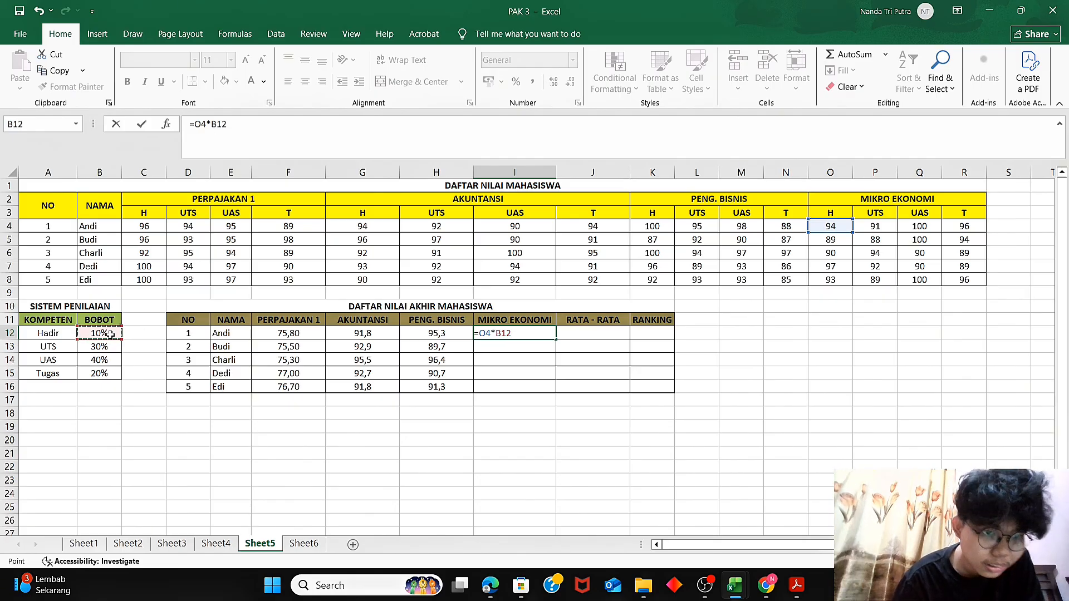
pyautogui.press('F4')
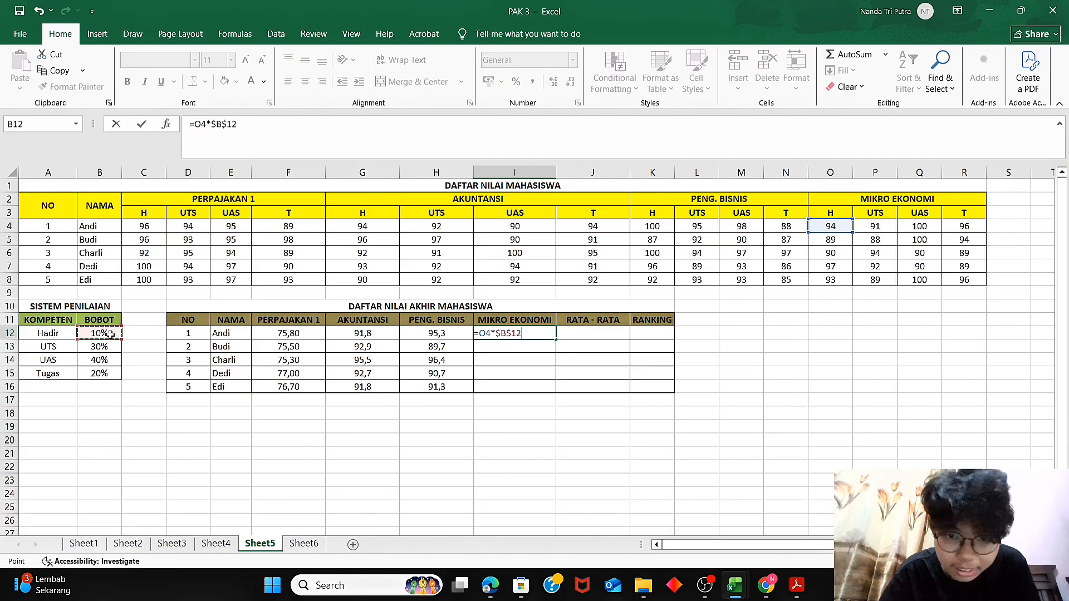
# Extend the I12 formula with the first student's MIKRO EKONOMI UTS score times its absolute weight, +P4*$B$13
pyautogui.write('+')
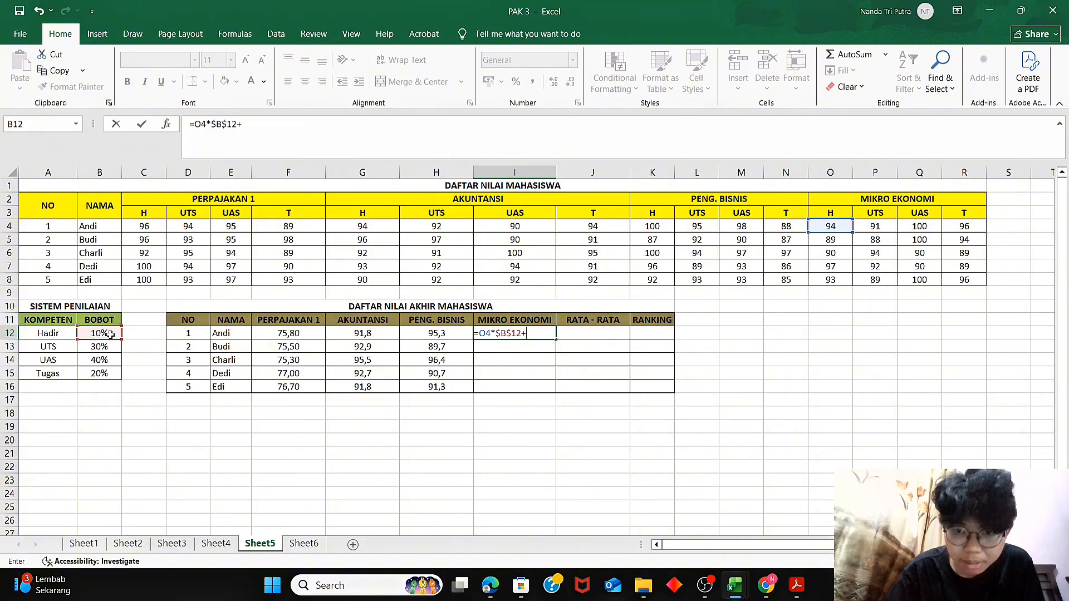
pyautogui.click(880, 225)
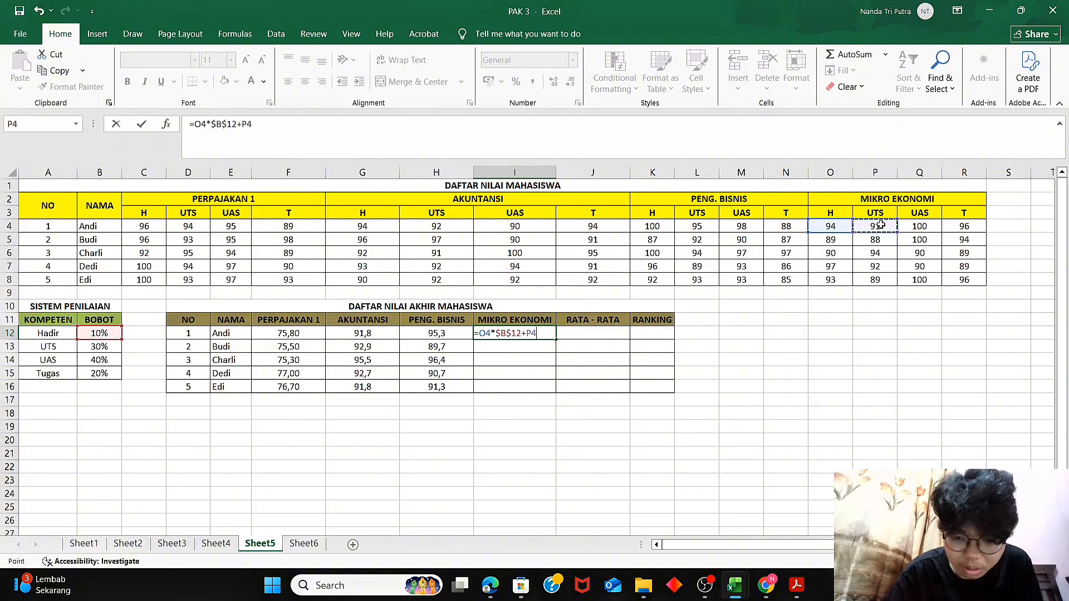
pyautogui.write('*')
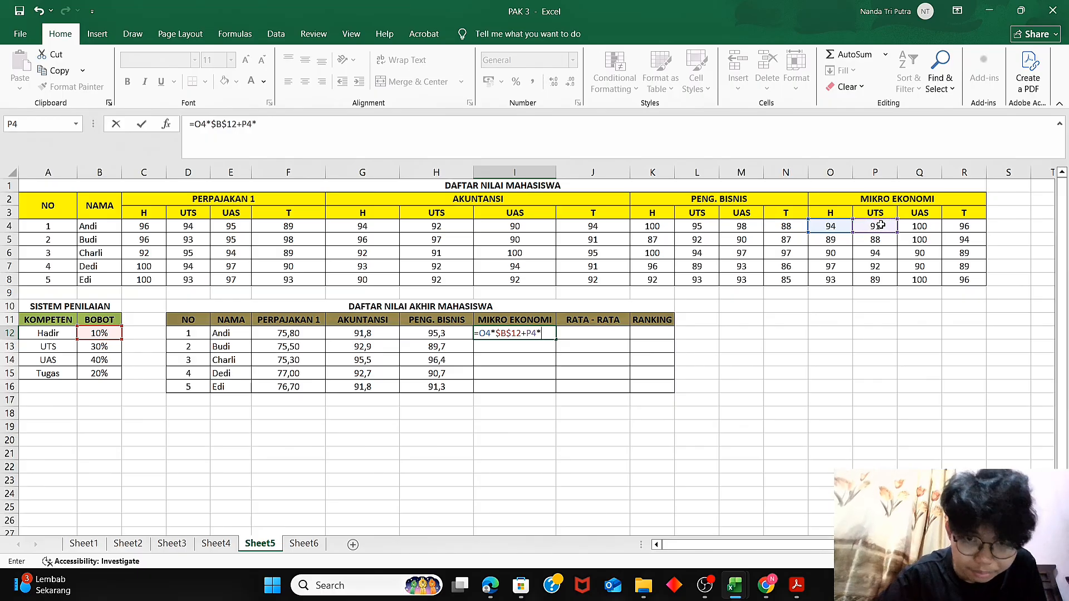
pyautogui.click(88, 347)
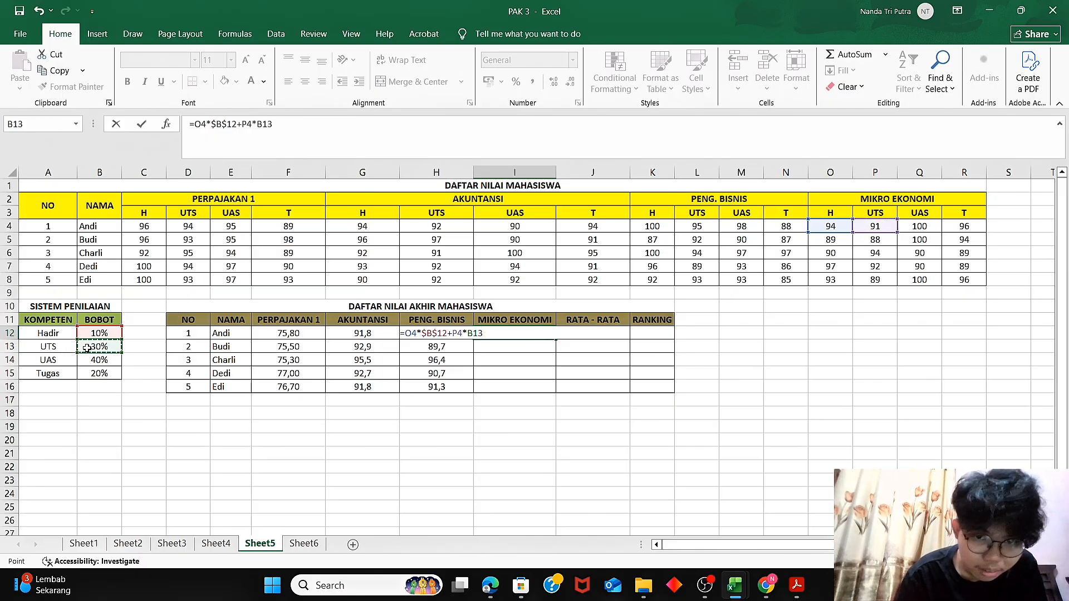
pyautogui.press('F4')
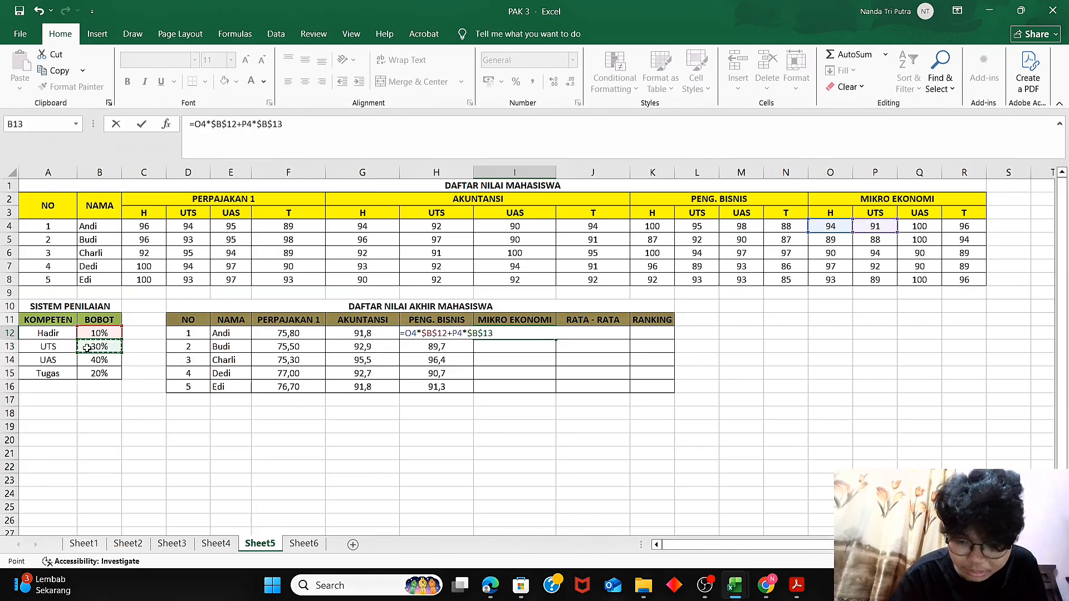
# Extend the I12 formula with the first student's MIKRO EKONOMI UAS score times its absolute weight, +Q4*$B$14
pyautogui.write('+')
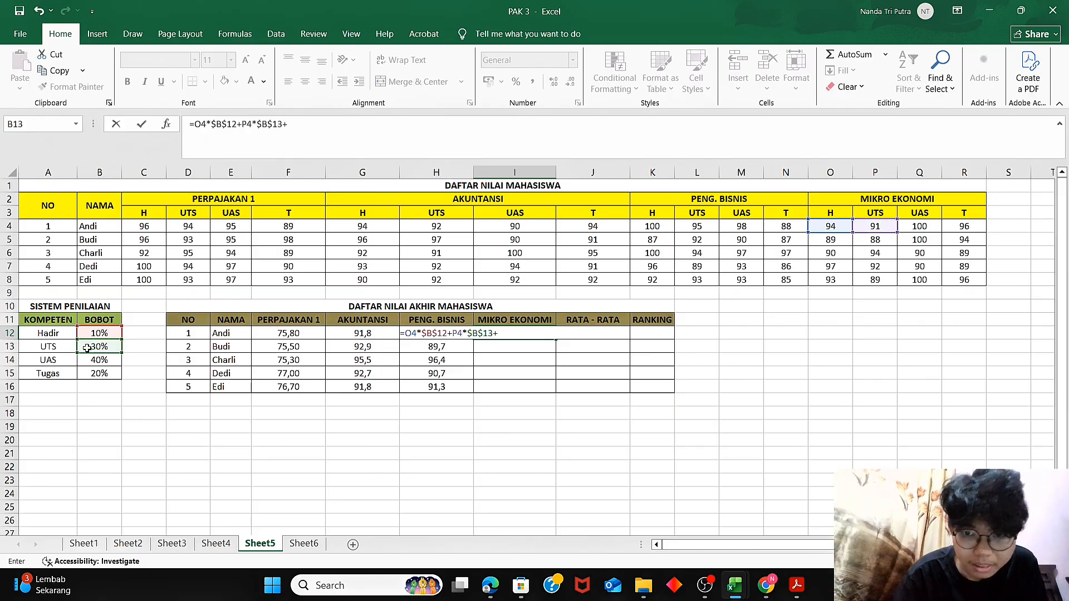
pyautogui.click(911, 227)
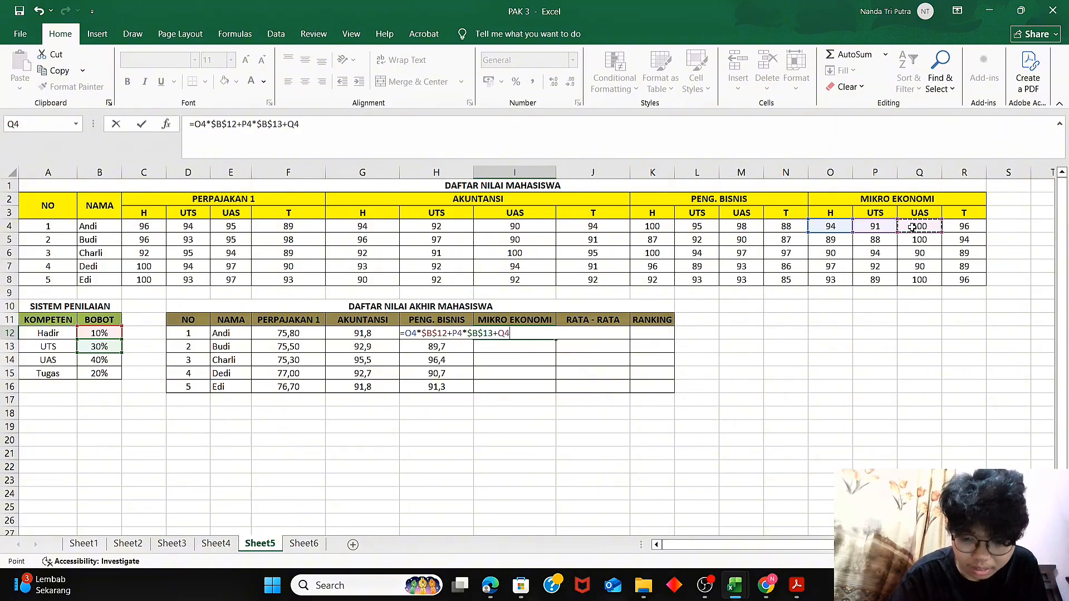
pyautogui.write('*')
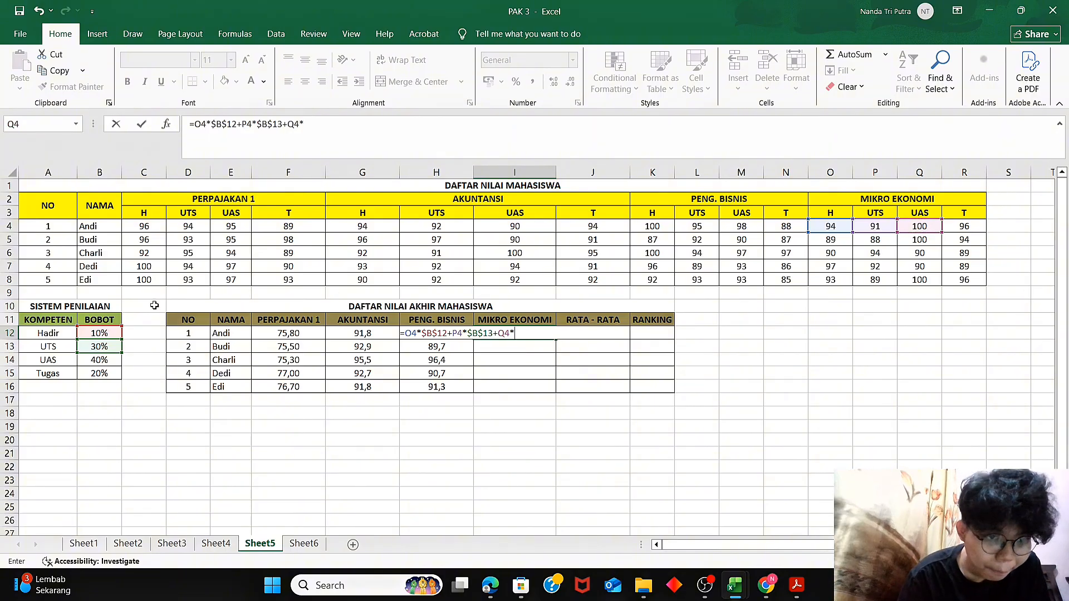
pyautogui.click(103, 363)
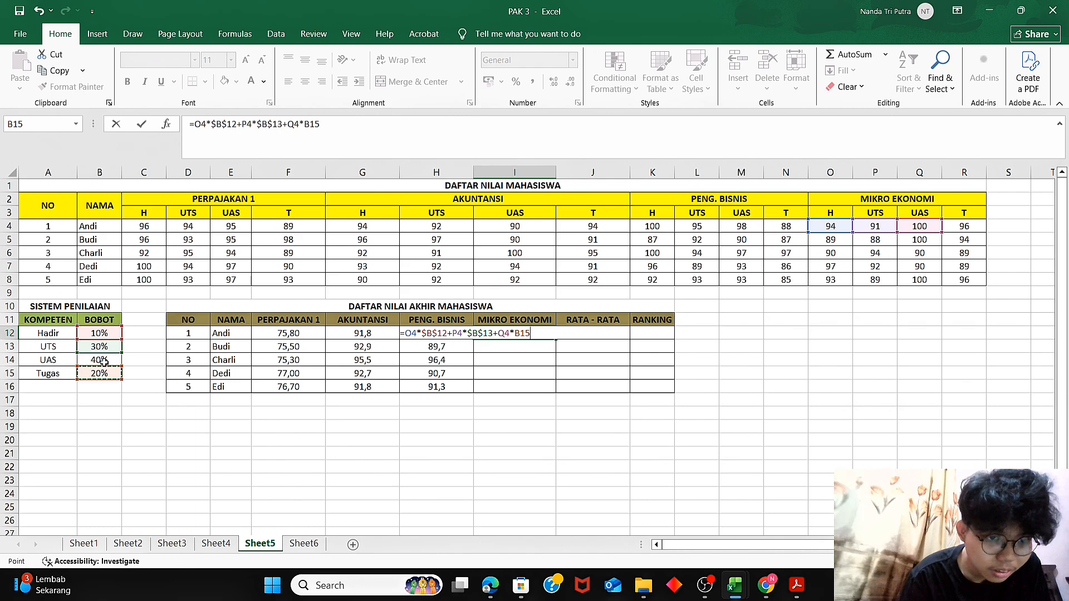
pyautogui.press('F4')
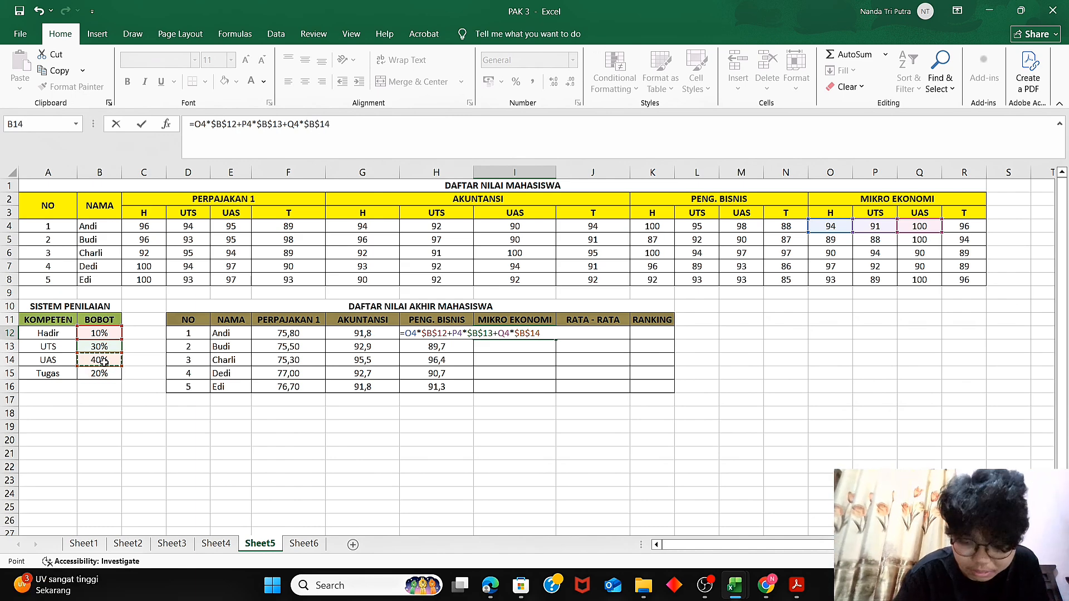
# Complete the I12 MIKRO EKONOMI formula with the weighted assignment score, +R4*$B$15, and fill it down to I16
pyautogui.write('+')
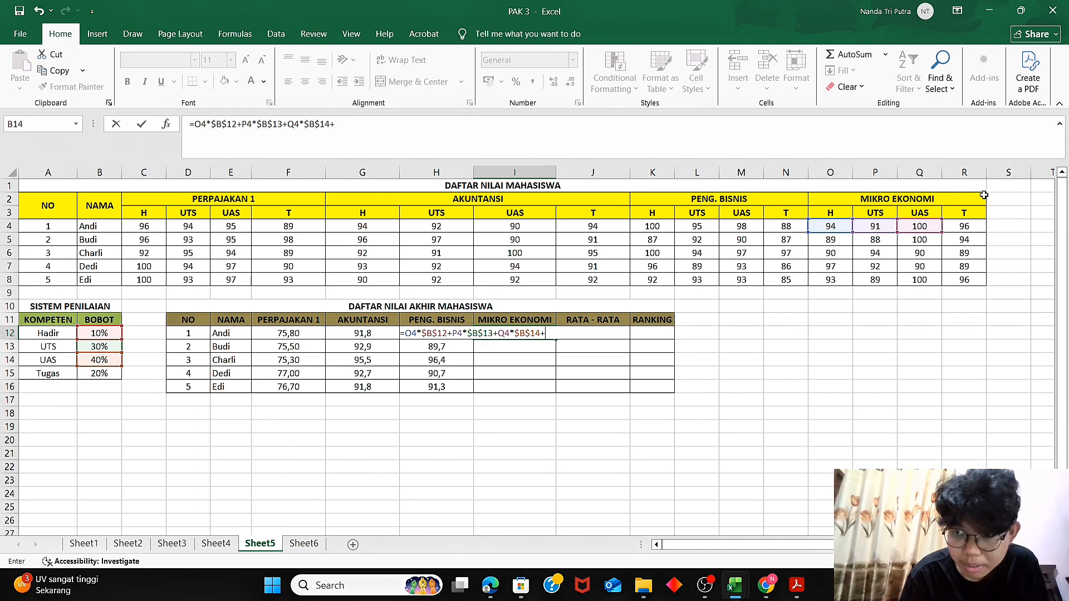
pyautogui.click(963, 226)
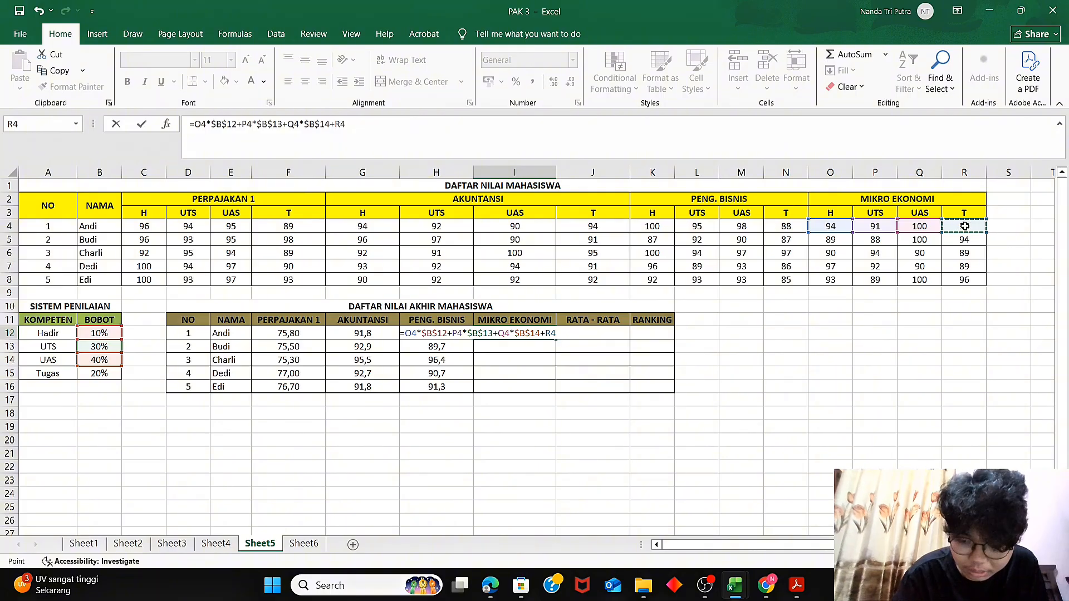
pyautogui.write('*')
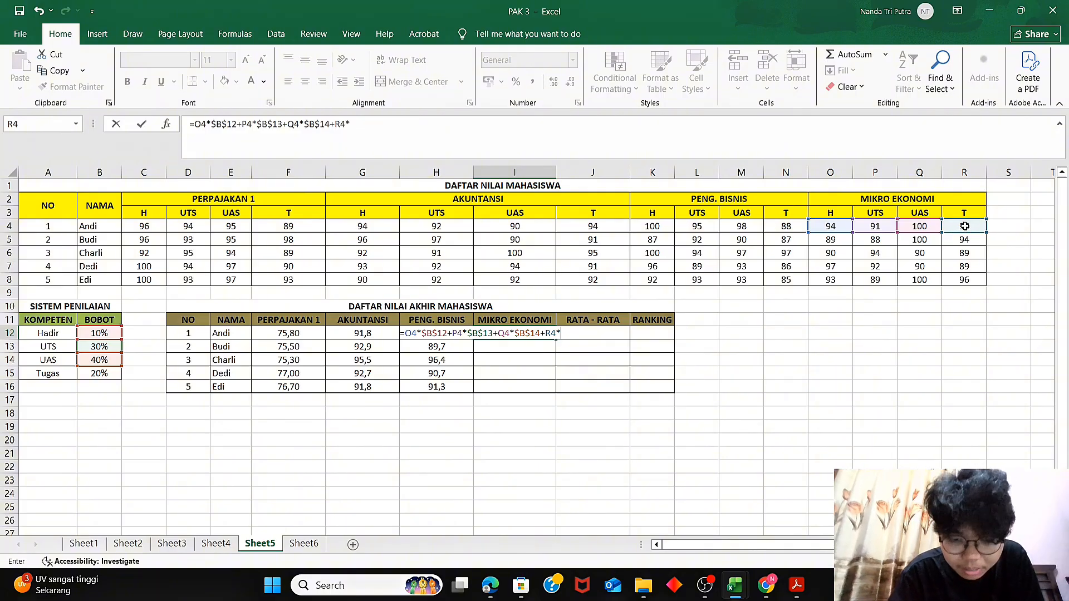
pyautogui.click(92, 377)
pyautogui.press('F4')
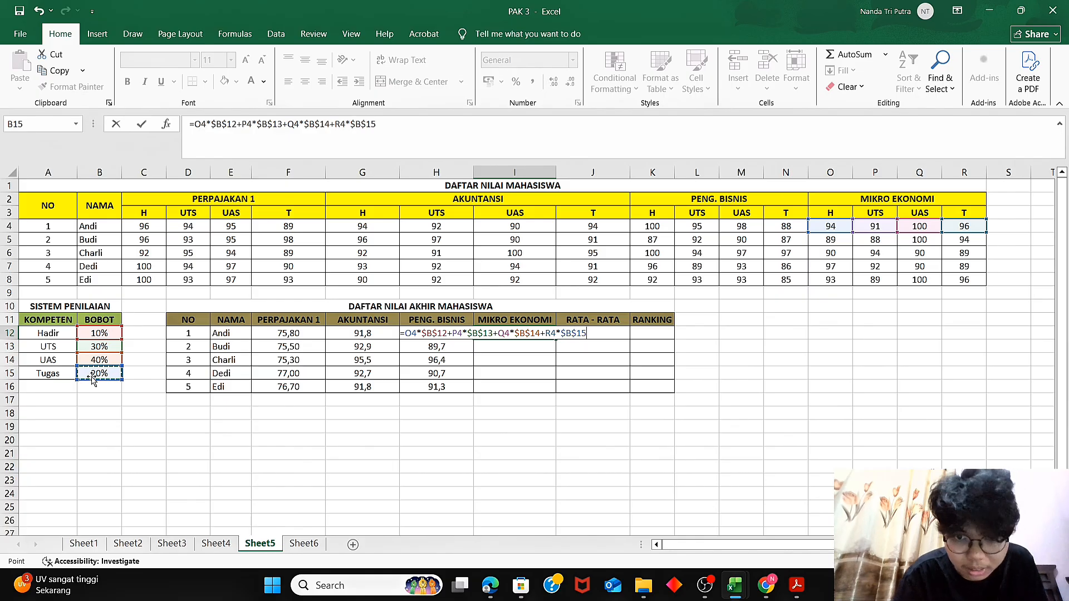
pyautogui.press('Return')
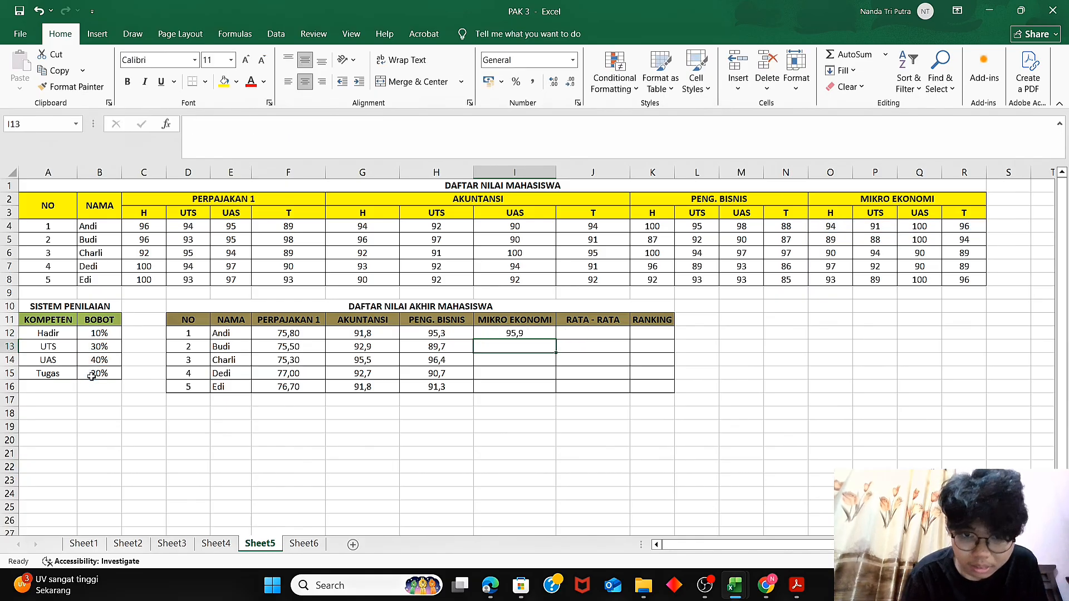
pyautogui.click(547, 335)
pyautogui.doubleClick(555, 339)
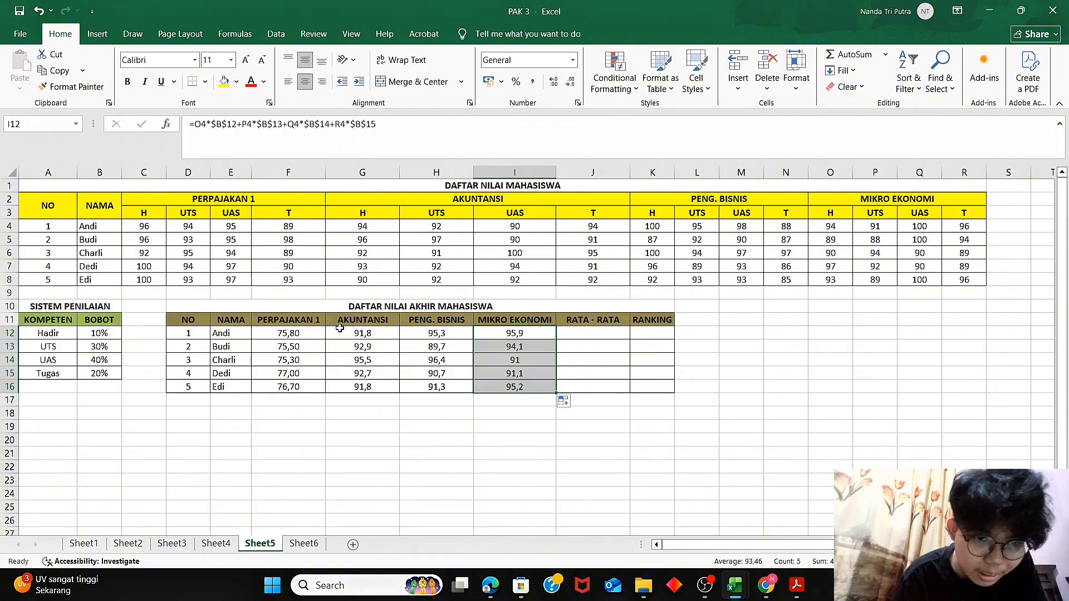
# Erase the first student's PERPAJAKAN 1 formula in F12, keeping only the equals sign
pyautogui.click(310, 333)
pyautogui.doubleClick(310, 332)
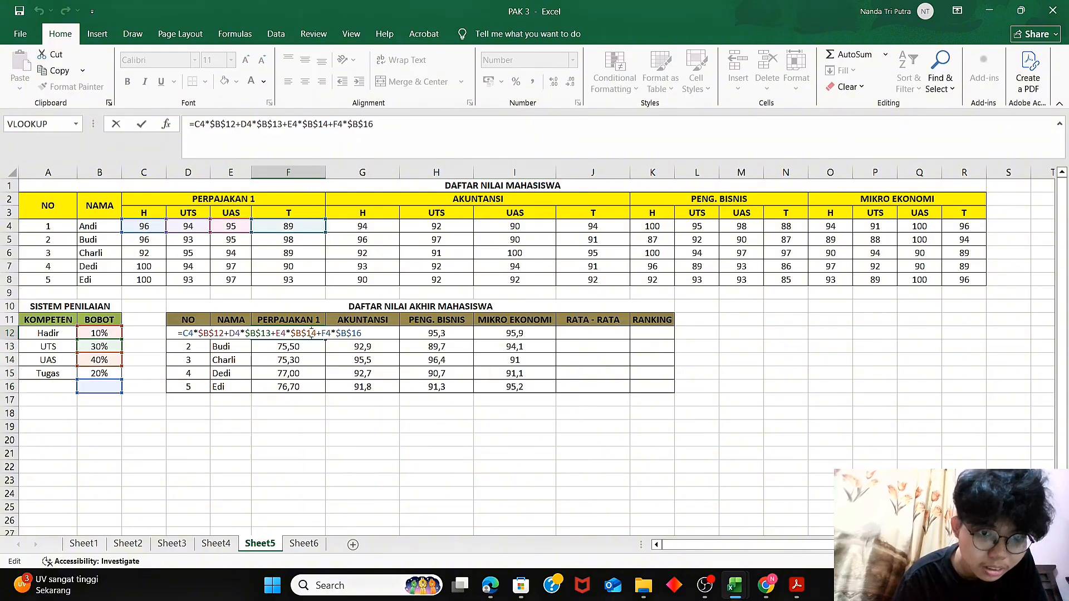
pyautogui.press('BackSpace')
pyautogui.press('BackSpace')
pyautogui.press('BackSpace')
pyautogui.press('BackSpace')
pyautogui.press('BackSpace')
pyautogui.press('BackSpace')
pyautogui.press('BackSpace')
pyautogui.press('BackSpace')
pyautogui.press('BackSpace')
pyautogui.press('BackSpace')
pyautogui.press('BackSpace')
pyautogui.press('BackSpace')
pyautogui.press('BackSpace')
pyautogui.press('BackSpace')
pyautogui.press('BackSpace')
pyautogui.press('BackSpace')
pyautogui.press('BackSpace')
pyautogui.press('BackSpace')
pyautogui.press('BackSpace')
pyautogui.press('BackSpace')
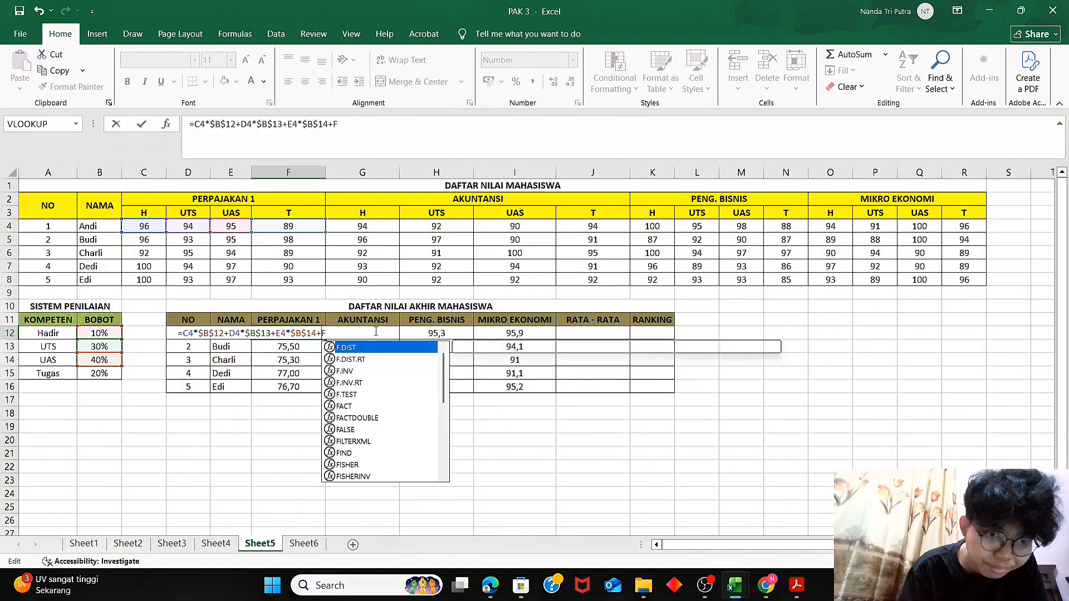
pyautogui.press('BackSpace')
pyautogui.press('BackSpace')
pyautogui.press('BackSpace')
pyautogui.press('BackSpace')
pyautogui.press('BackSpace')
pyautogui.press('BackSpace')
pyautogui.press('BackSpace')
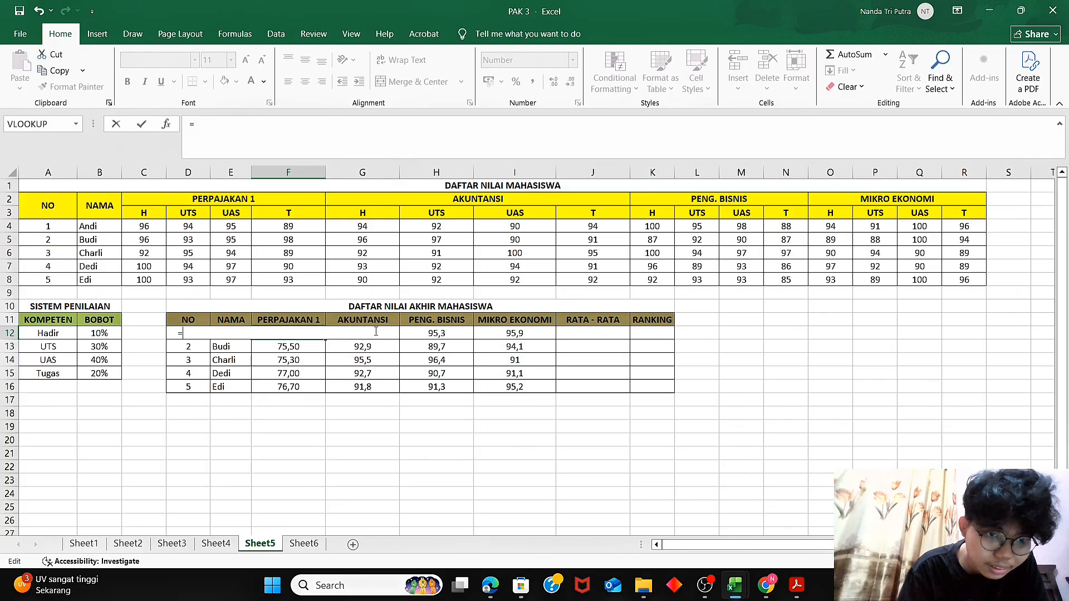
# Restart the F12 PERPAJAKAN 1 formula with the first student's attendance score times its absolute weight, =C4*$B$12
pyautogui.click(153, 226)
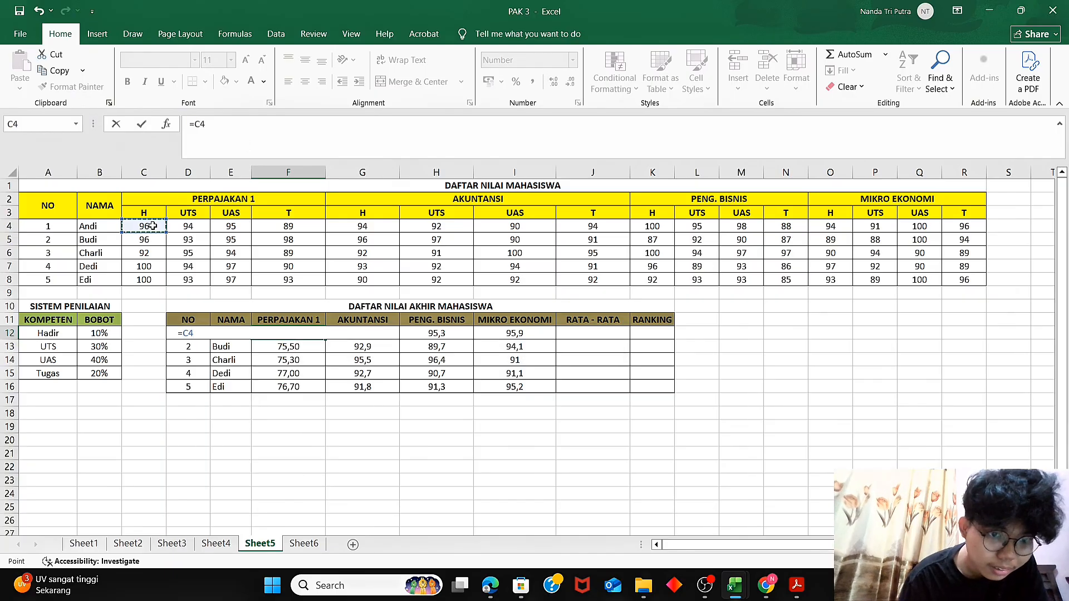
pyautogui.write('*')
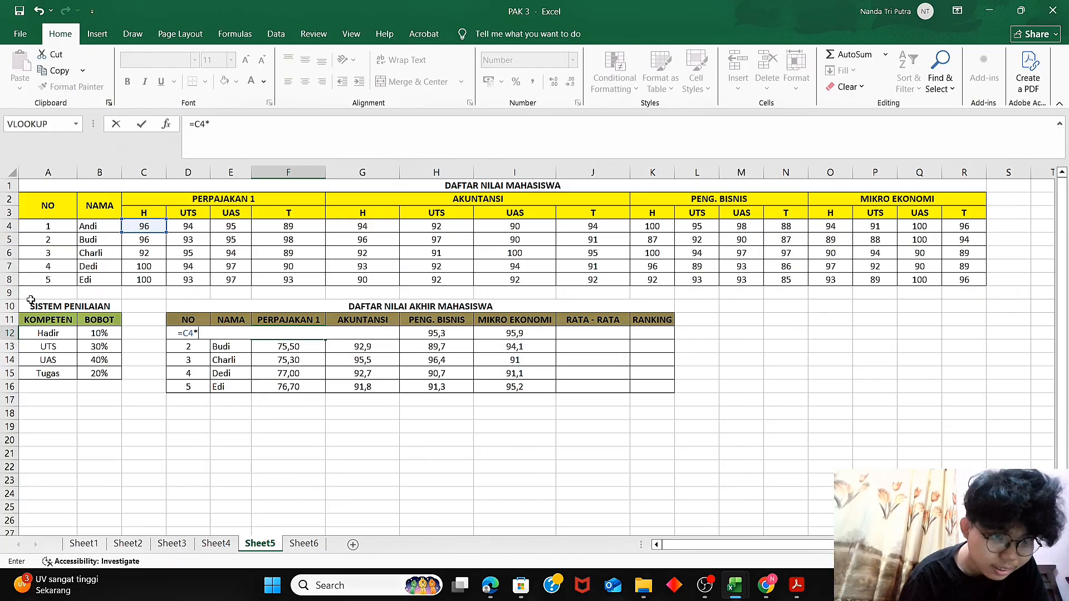
pyautogui.click(95, 333)
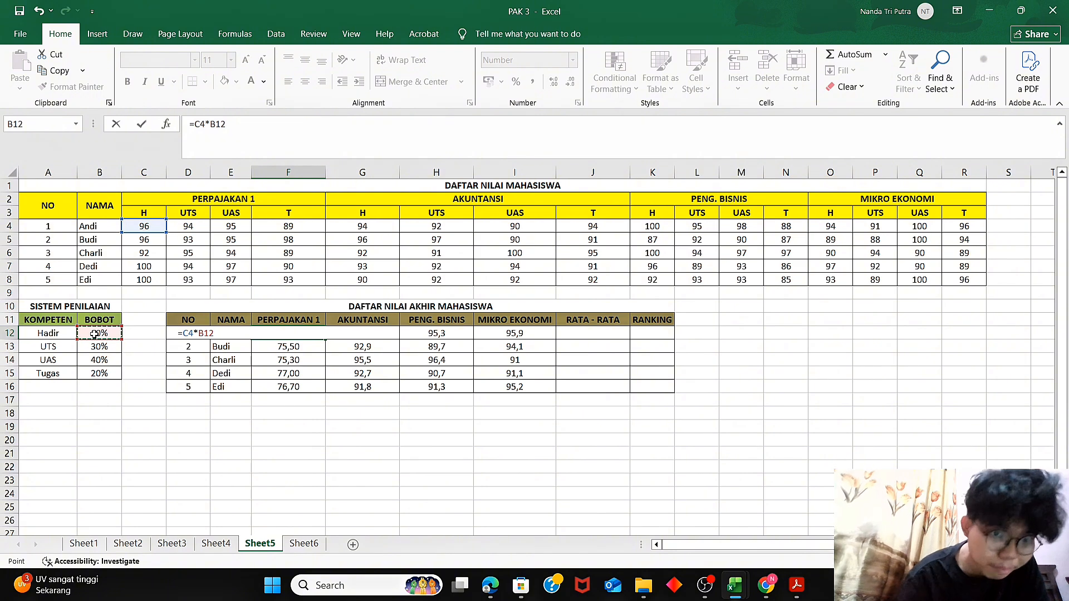
pyautogui.press('F4')
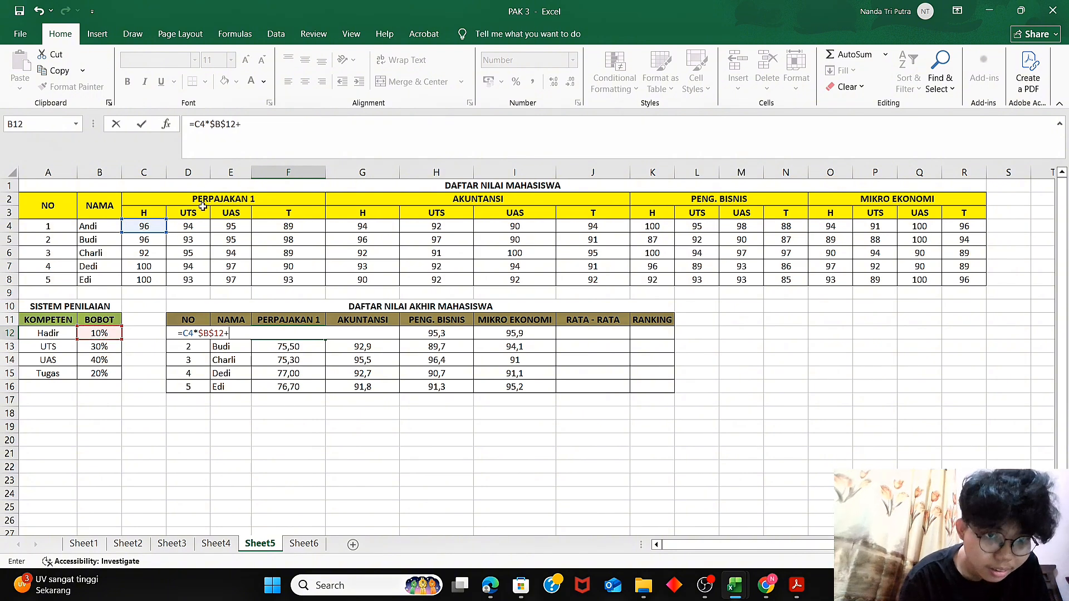
# Extend the F12 formula with the first student's PERPAJAKAN 1 UTS score times its absolute weight, +D4*$B$13
pyautogui.write('+')
pyautogui.click(189, 227)
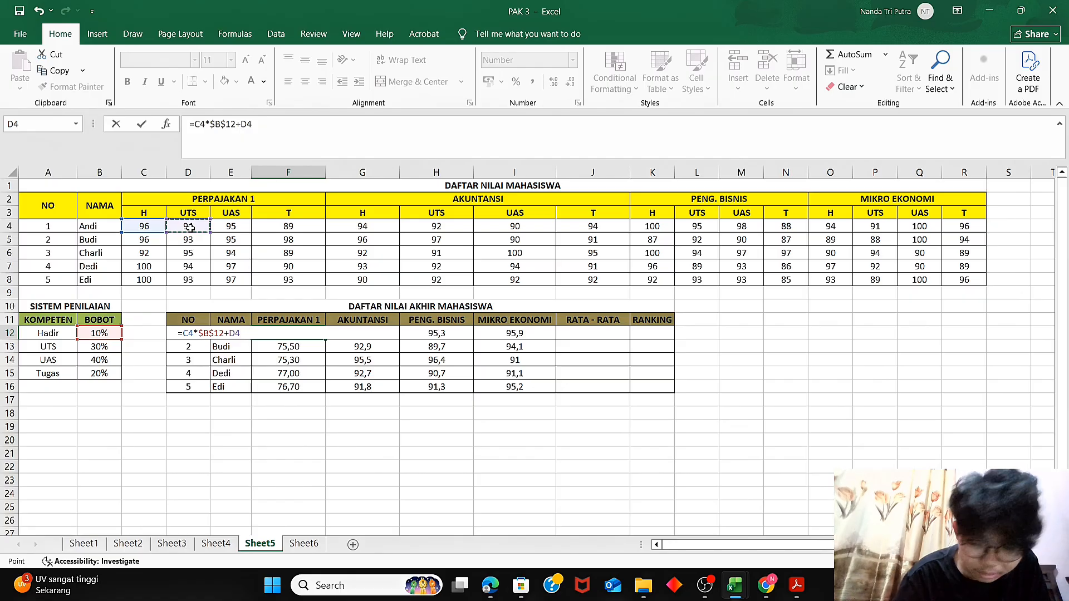
pyautogui.write('*')
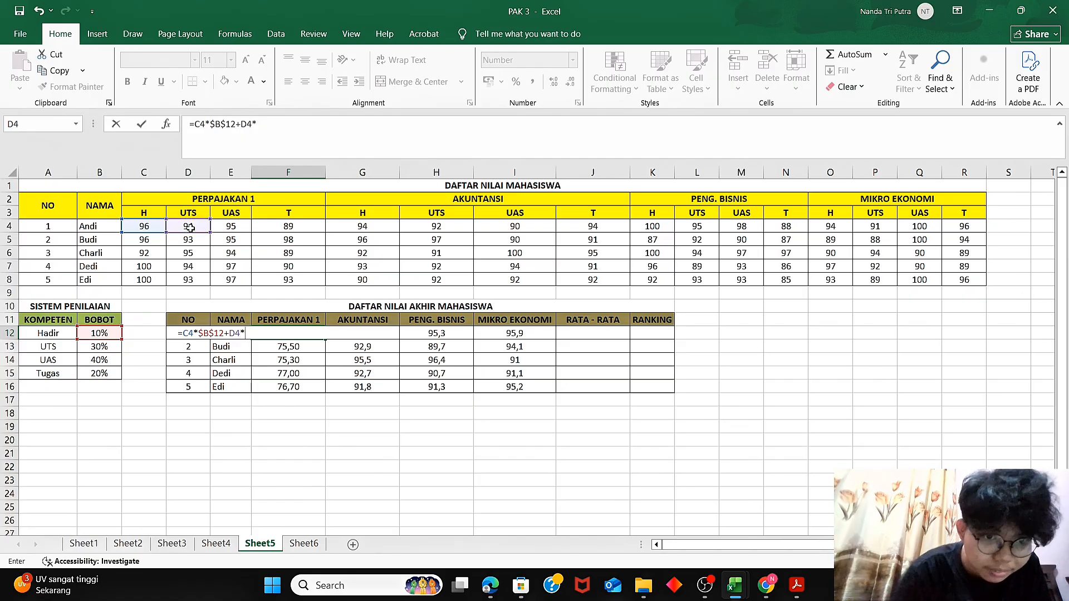
pyautogui.click(92, 347)
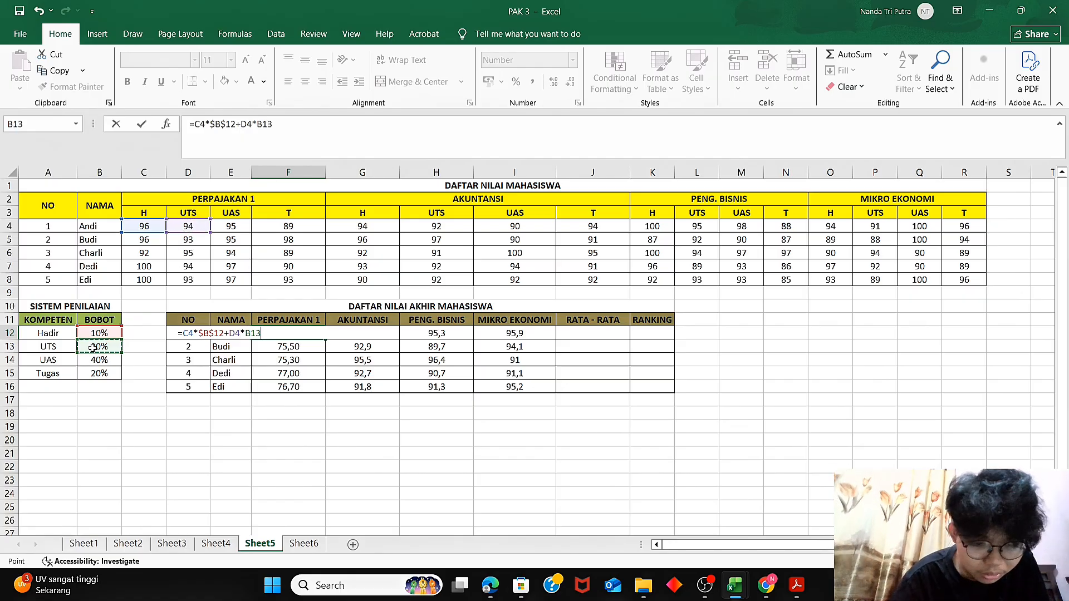
pyautogui.press('F4')
# Extend the F12 formula with the first student's PERPAJAKAN 1 UAS score times its absolute weight, +E4*$B$14
pyautogui.write('+')
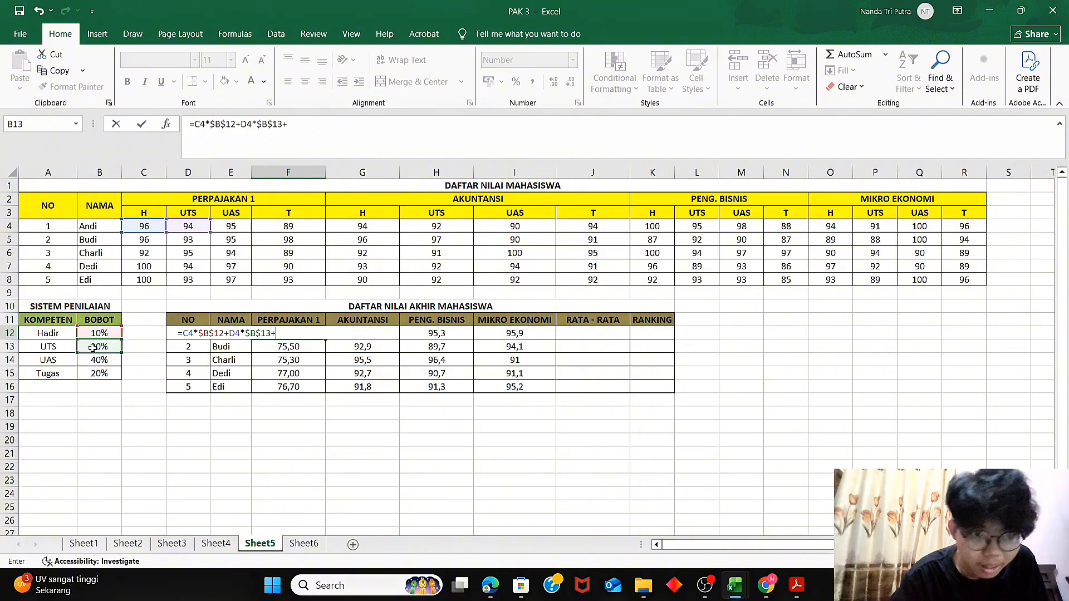
pyautogui.click(226, 230)
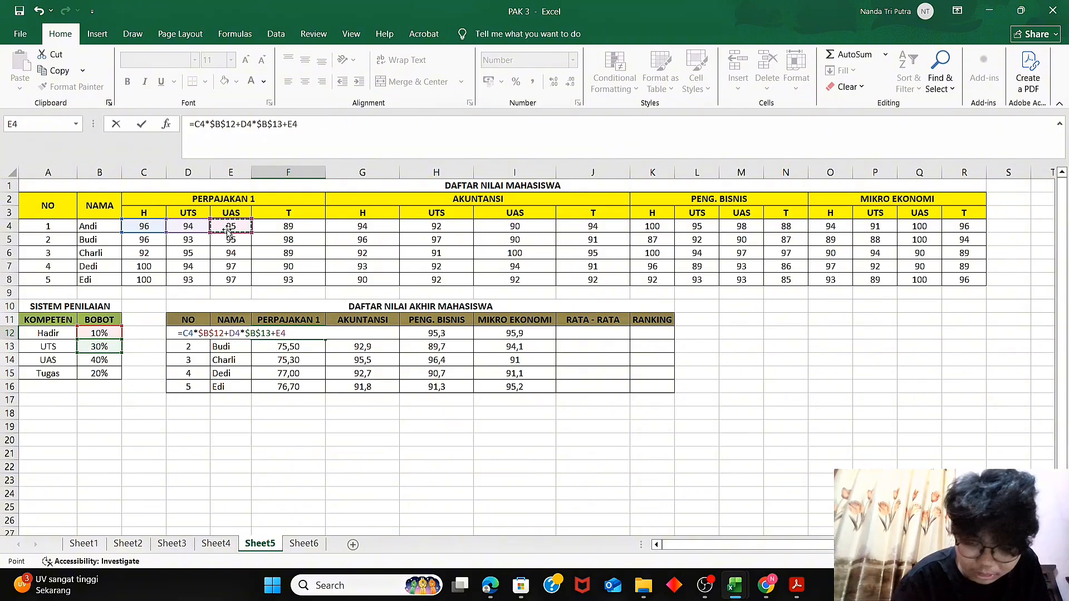
pyautogui.write('*')
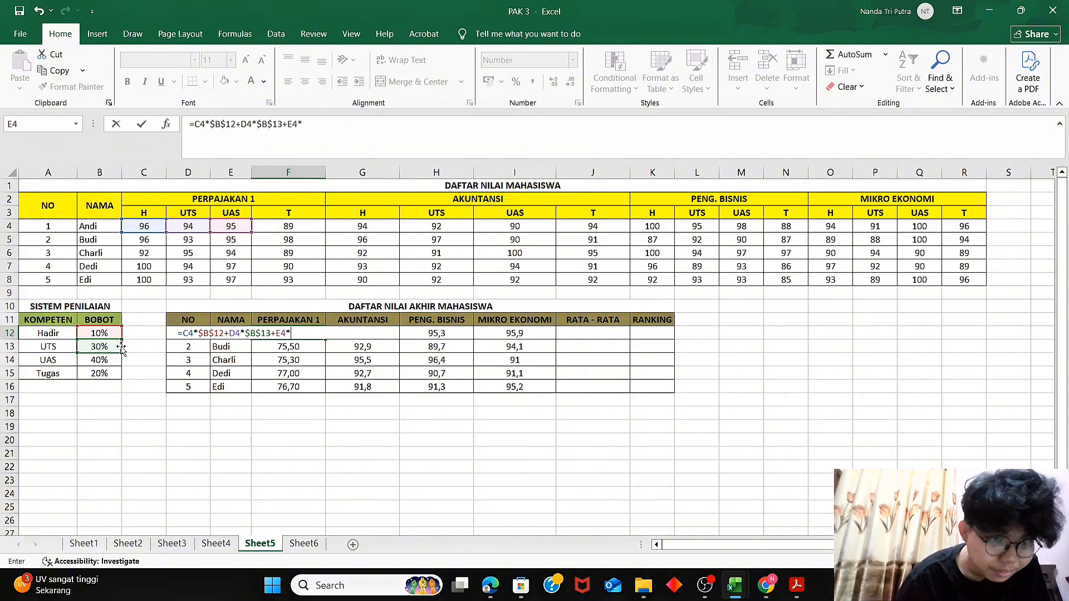
pyautogui.click(111, 365)
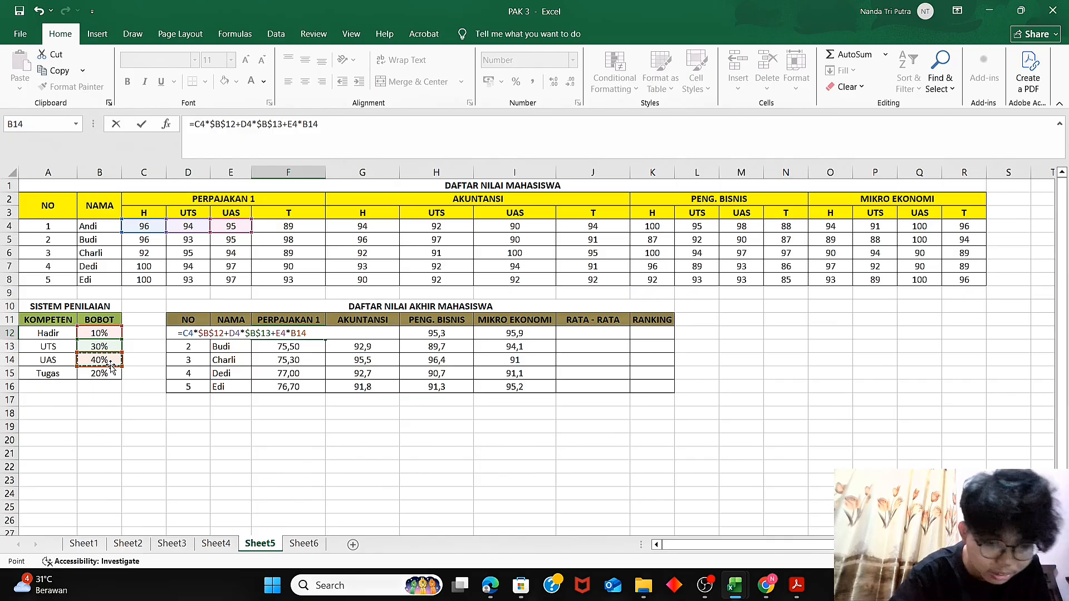
pyautogui.press('F4')
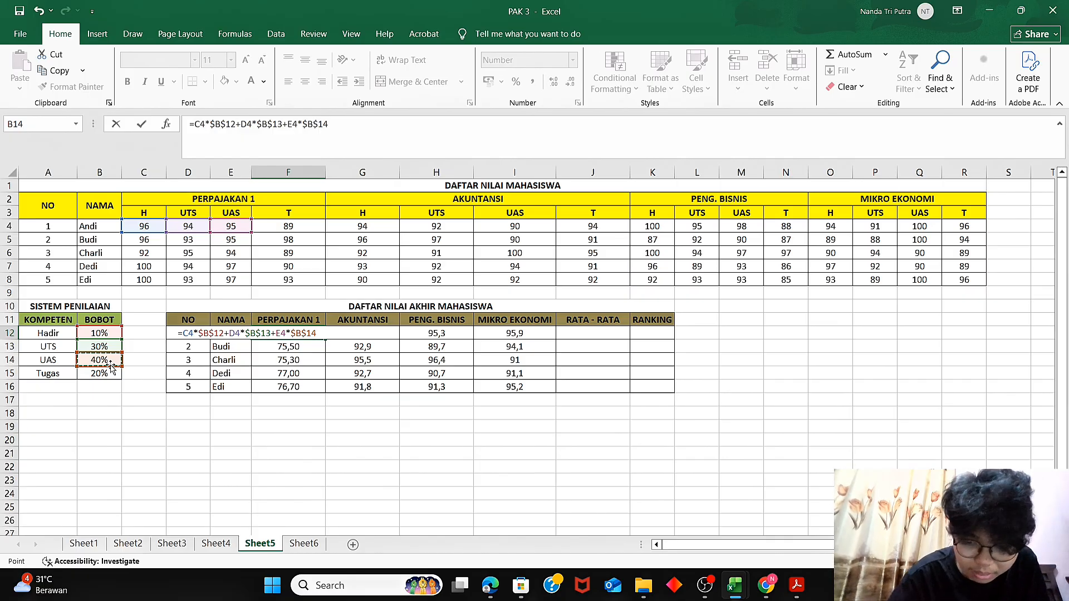
# Complete the F12 PERPAJAKAN 1 formula with the weighted assignment score, +F4*$B$15, and reselect F12
pyautogui.write('+')
pyautogui.click(288, 230)
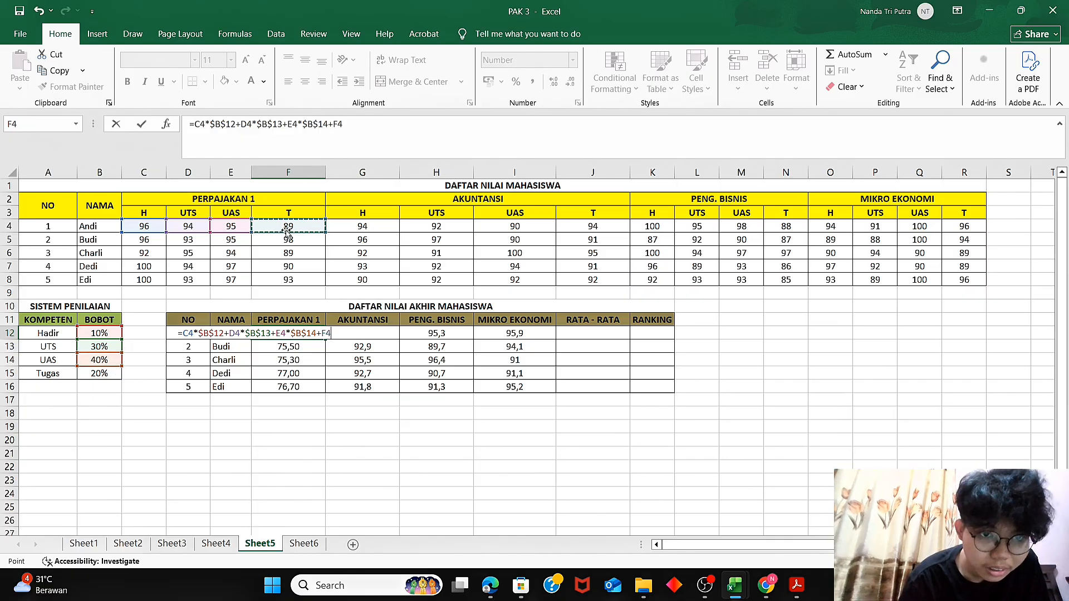
pyautogui.write('*')
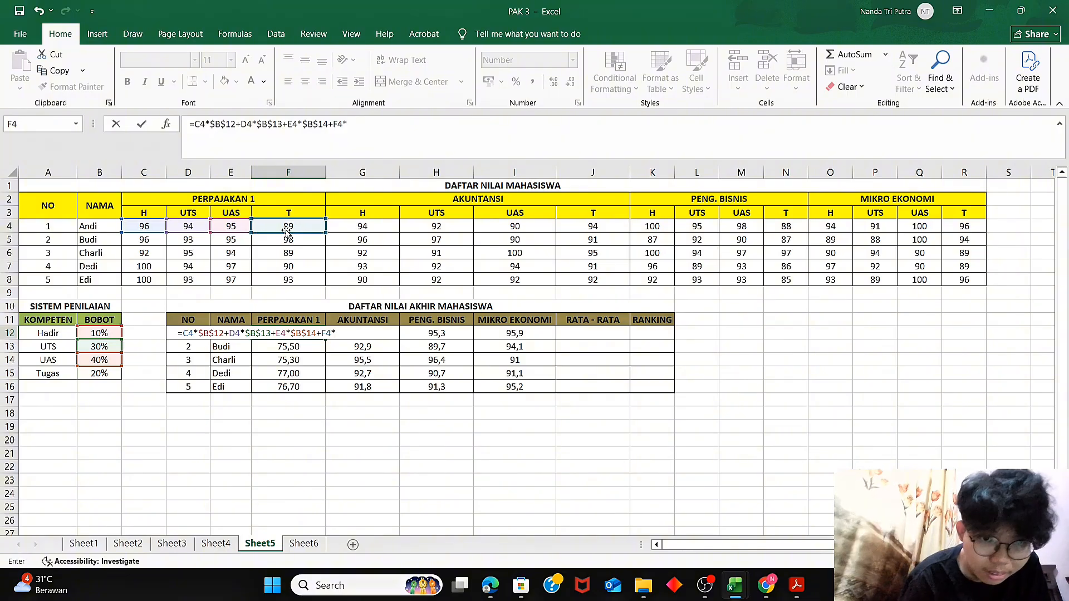
pyautogui.click(104, 374)
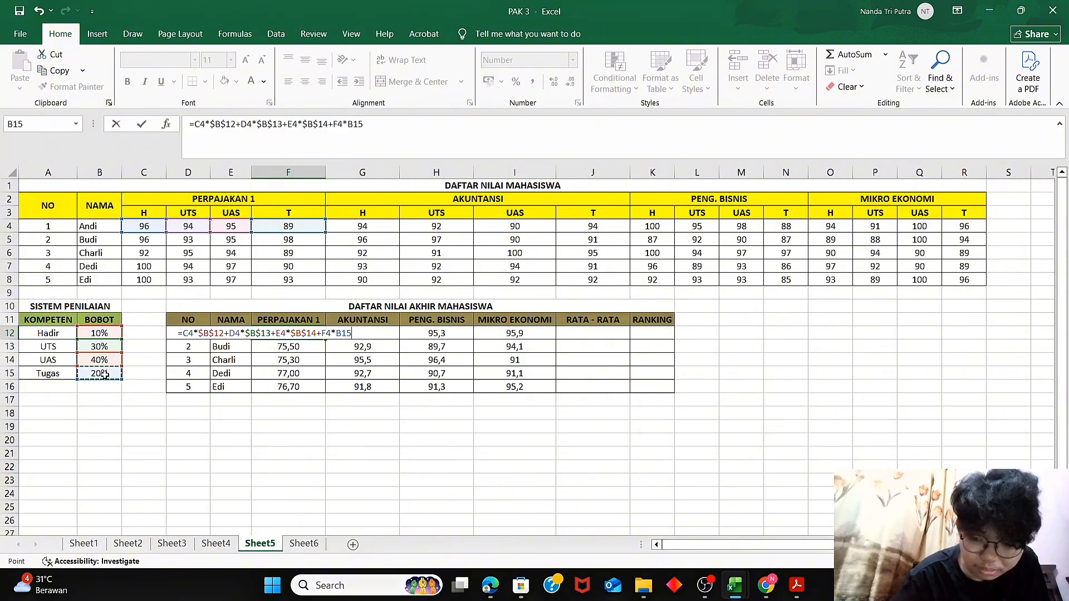
pyautogui.press('F4')
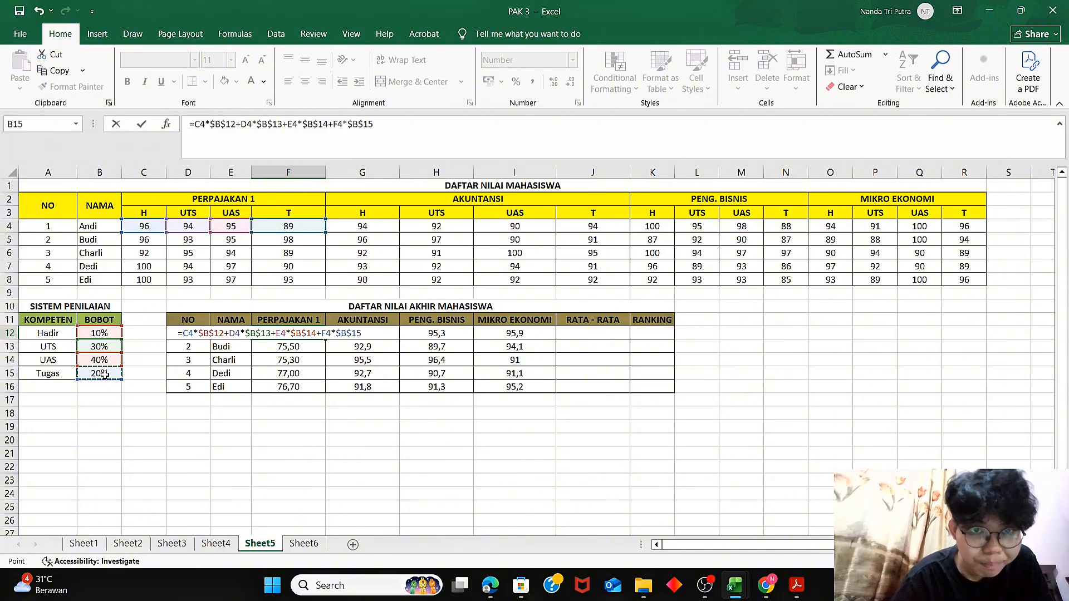
pyautogui.press('Return')
pyautogui.click(303, 332)
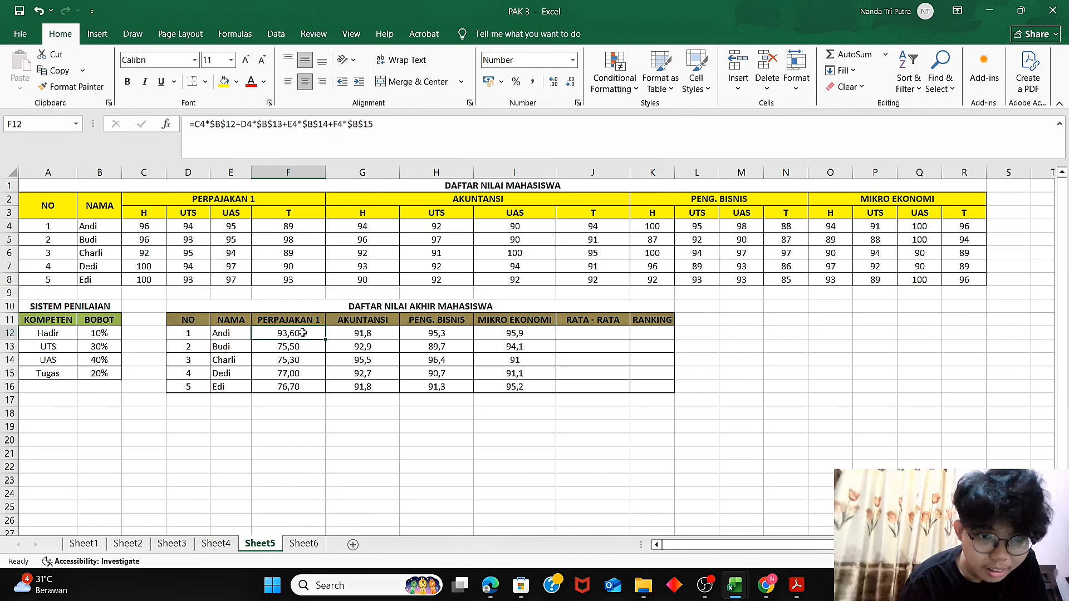
# Fill the PERPAJAKAN 1 final grade formula from F12 down through F16
pyautogui.doubleClick(325, 339)
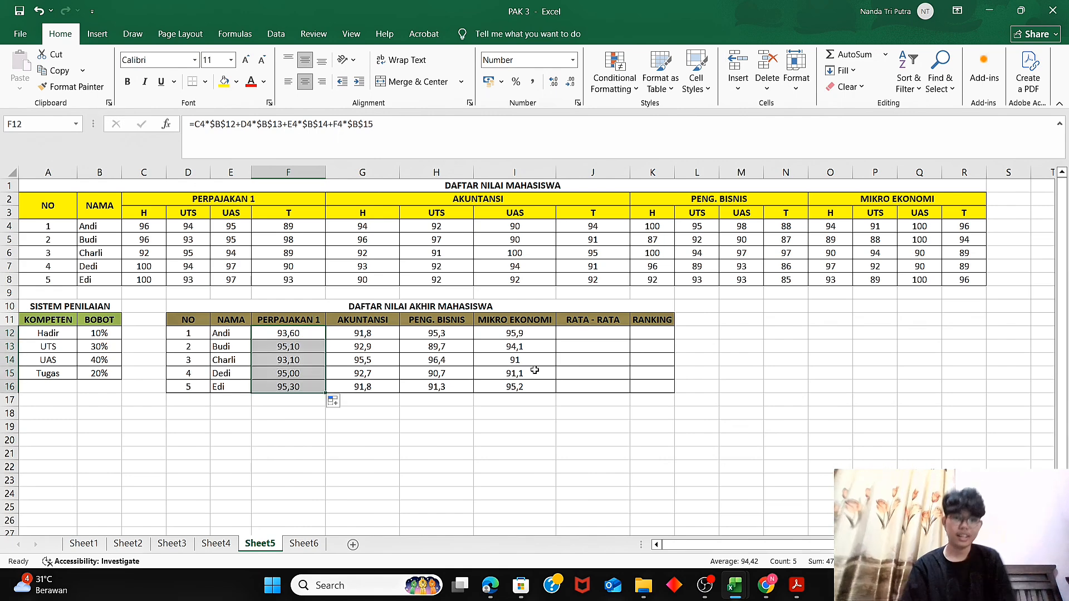
# Enter =AVERAGE(F12:I16) in J12 under RATA - RATA and fill the formula down through J16
pyautogui.click(572, 337)
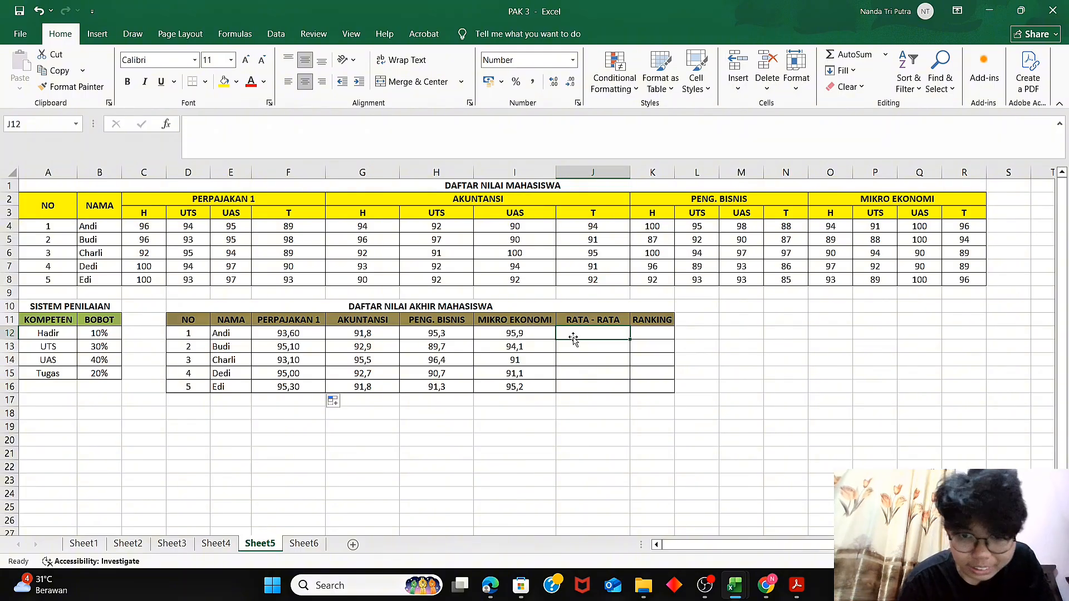
pyautogui.doubleClick(576, 335)
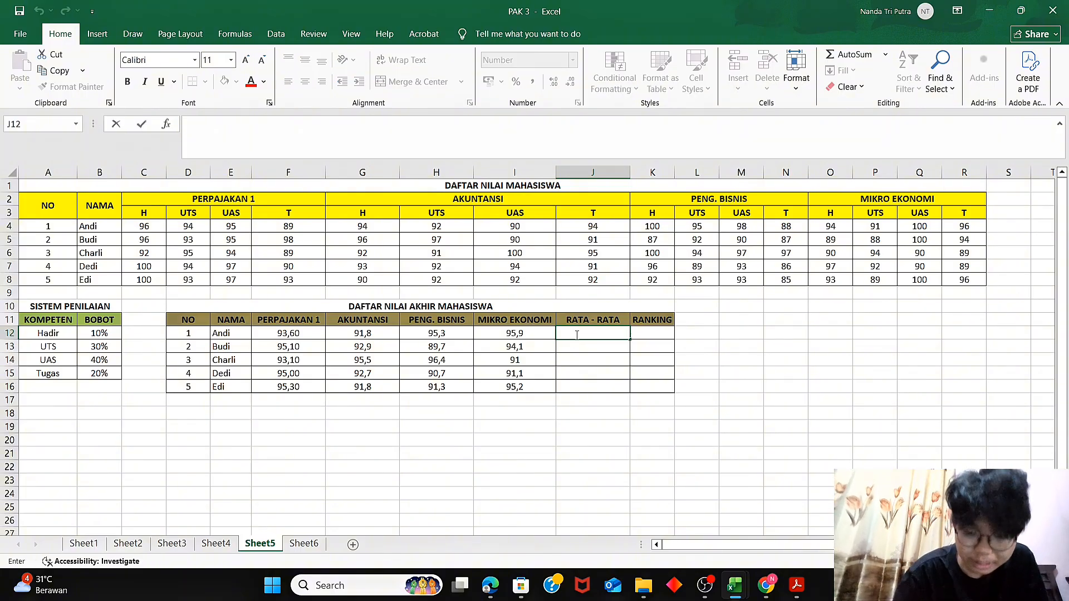
pyautogui.write('=AVER')
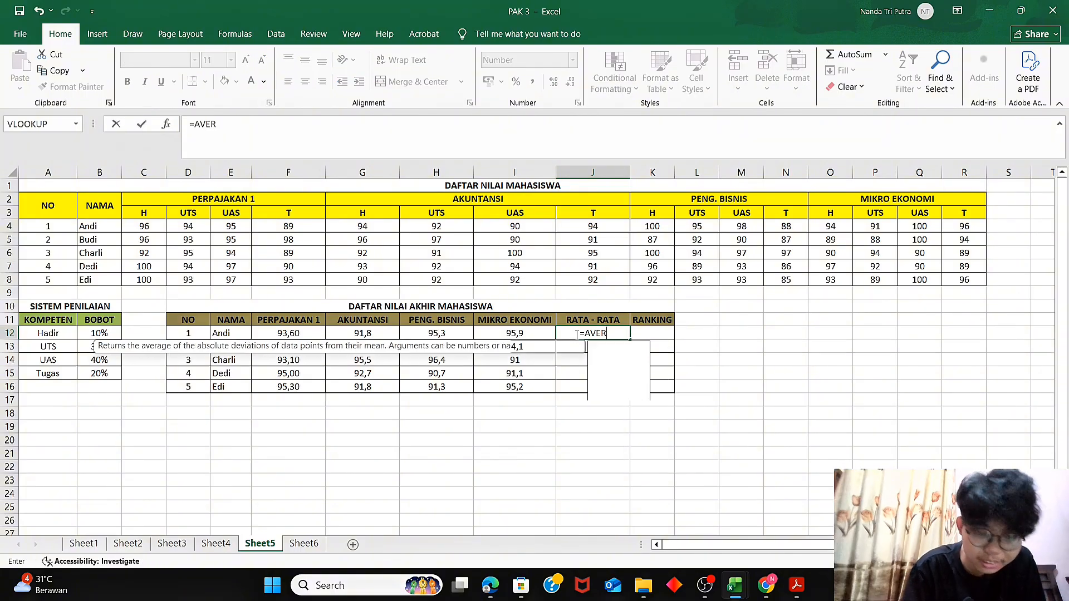
pyautogui.write('AGE')
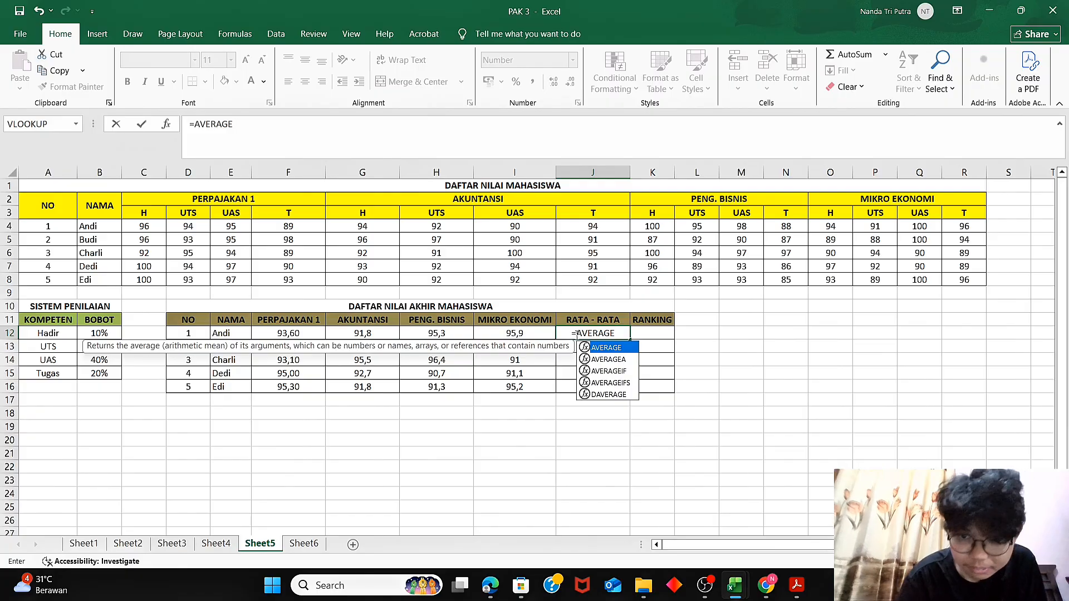
pyautogui.write('(')
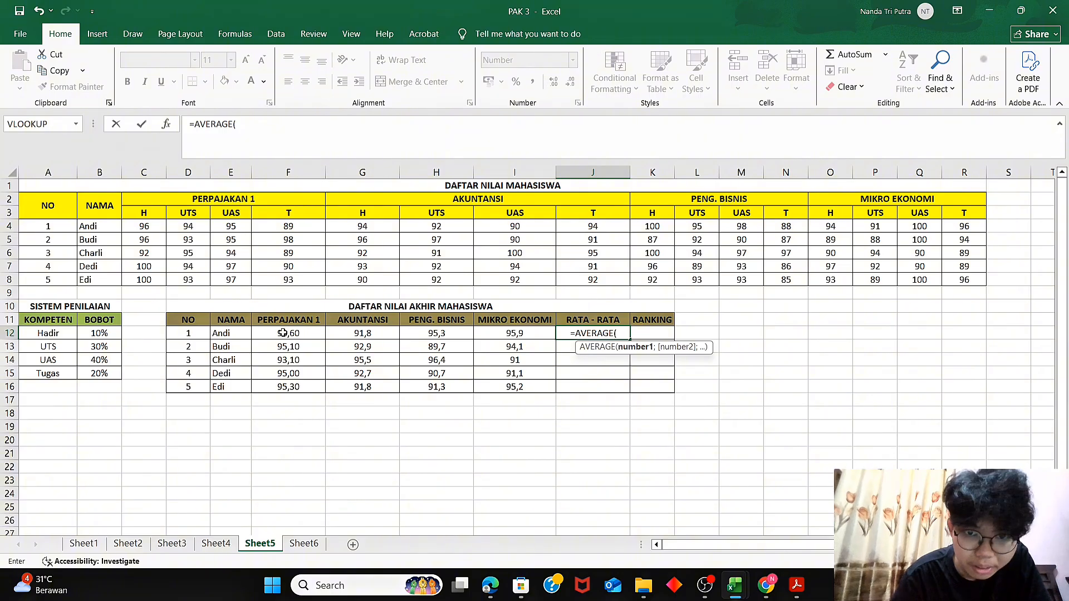
pyautogui.moveTo(283, 333); pyautogui.dragTo(492, 387)
pyautogui.write(')')
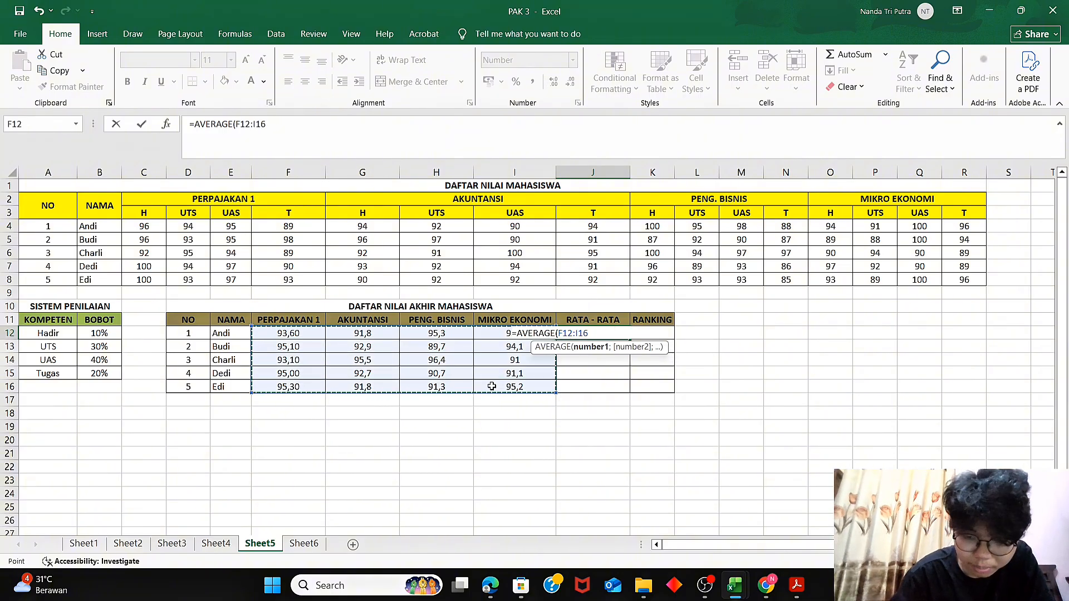
pyautogui.press('Return')
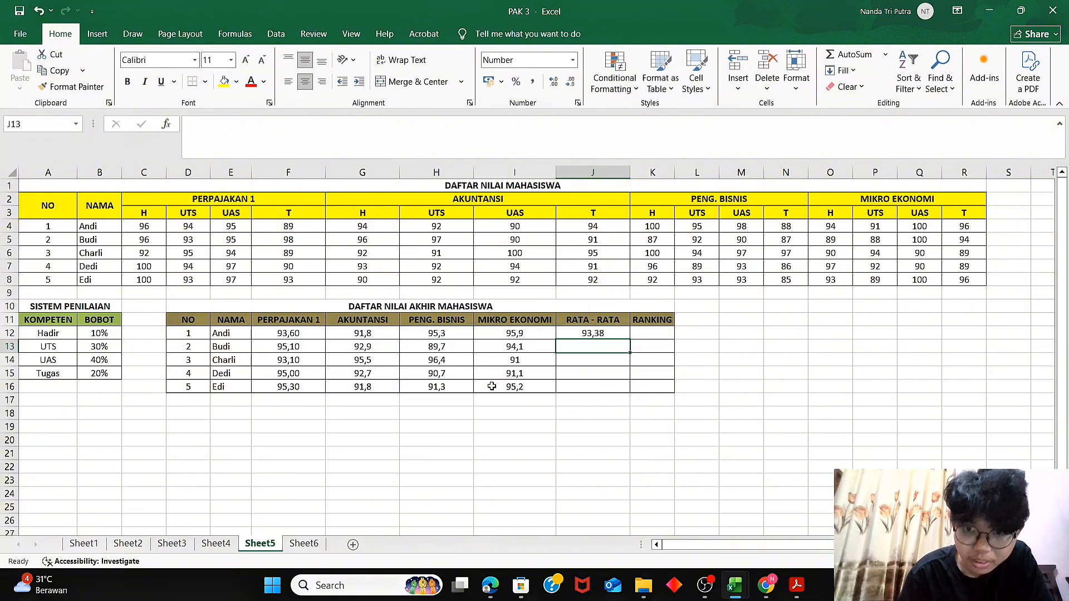
pyautogui.click(621, 335)
pyautogui.moveTo(630, 339); pyautogui.dragTo(633, 396)
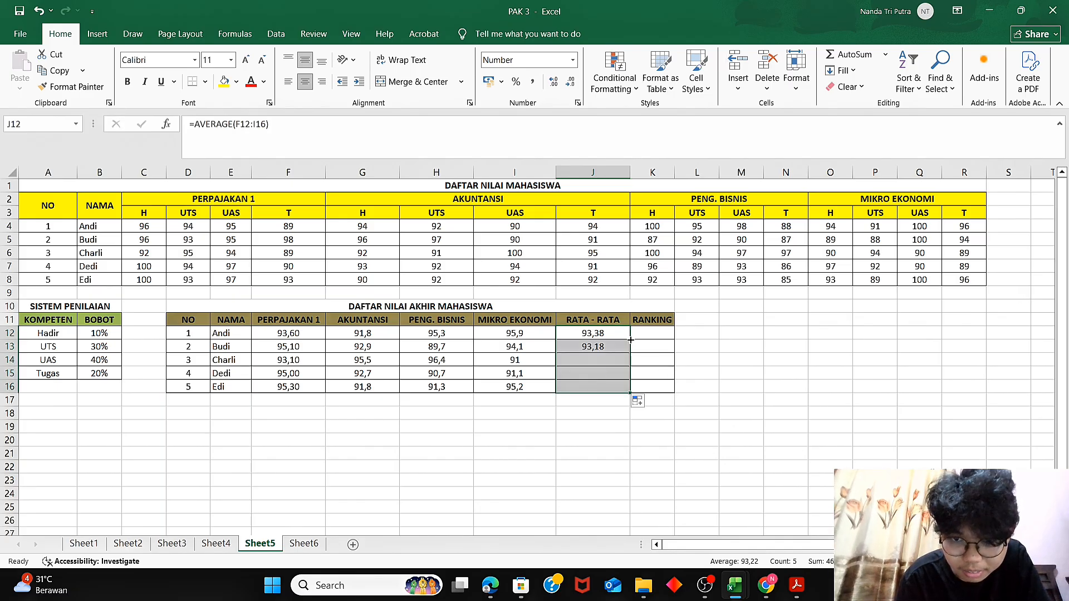
# Begin a RANK.EQ formula in K12 under RANKING with J12 as its number argument
pyautogui.doubleClick(661, 335)
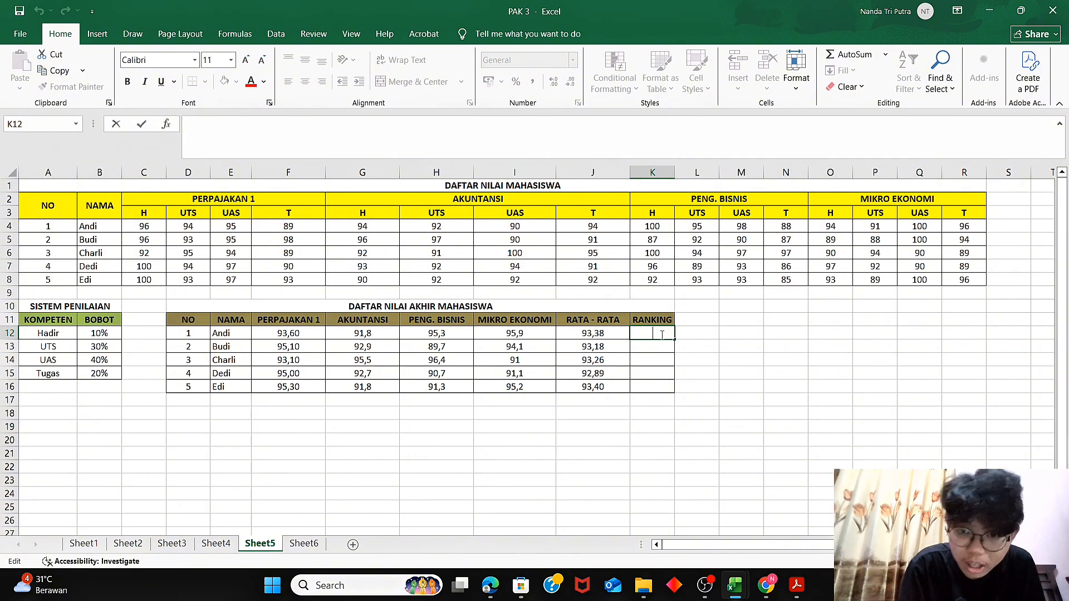
pyautogui.write('r')
pyautogui.press('BackSpace')
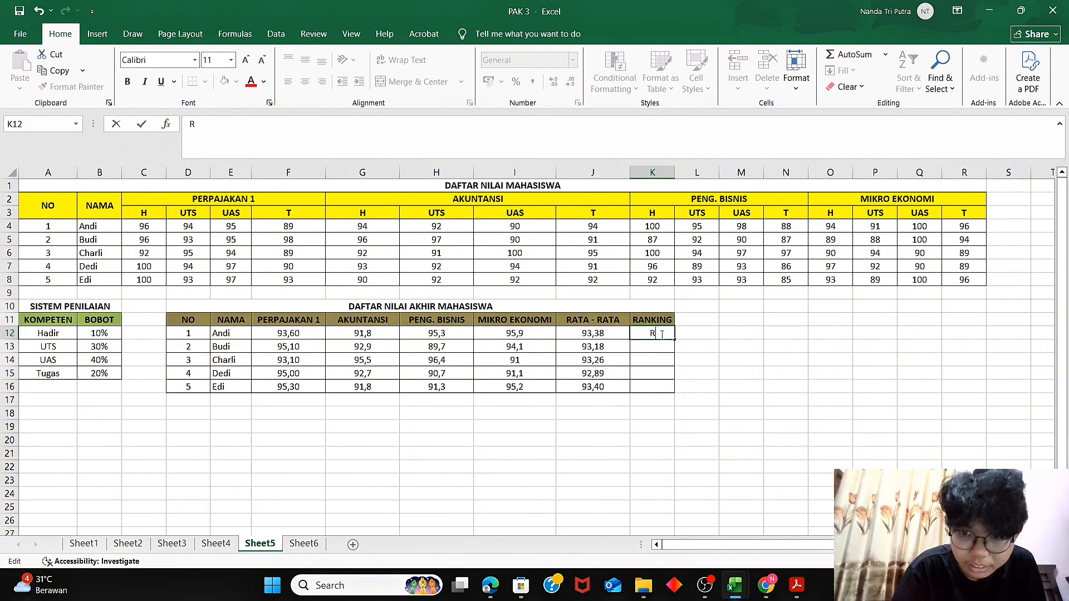
pyautogui.write('=RA')
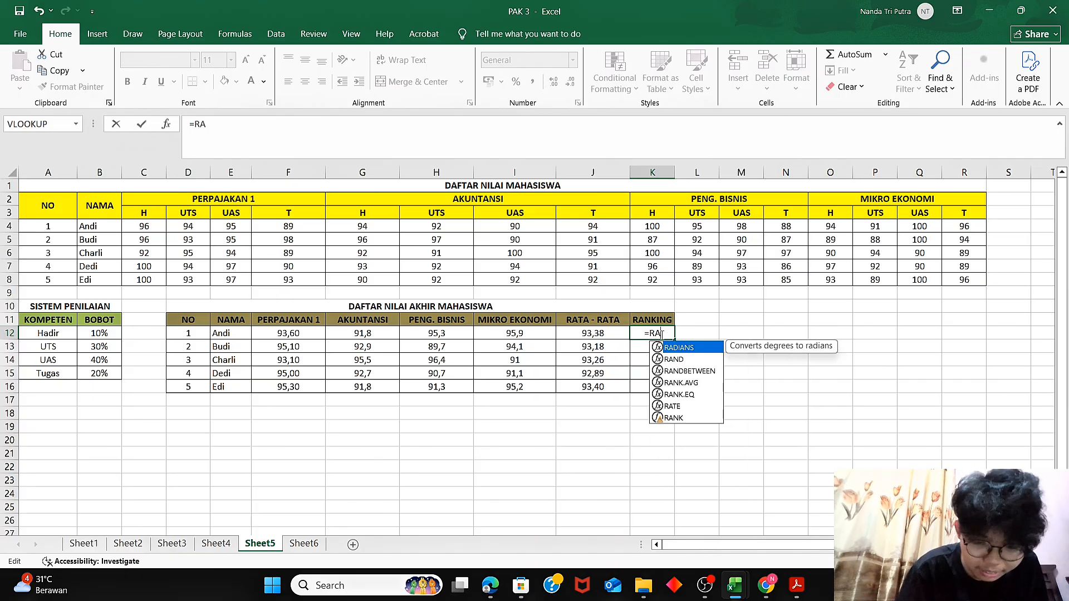
pyautogui.write('NK.')
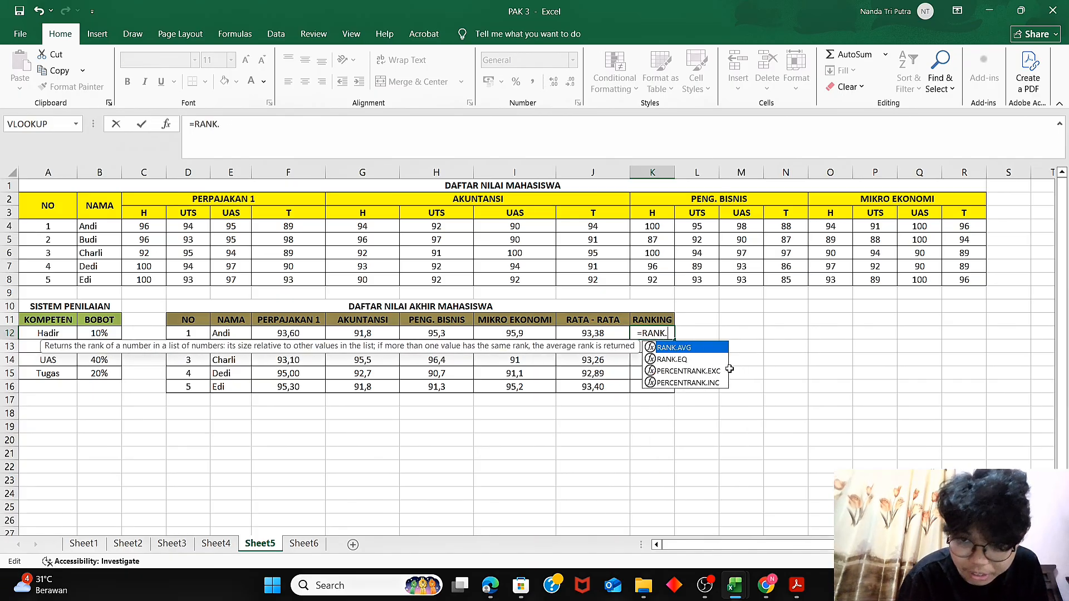
pyautogui.click(711, 363)
pyautogui.doubleClick(710, 363)
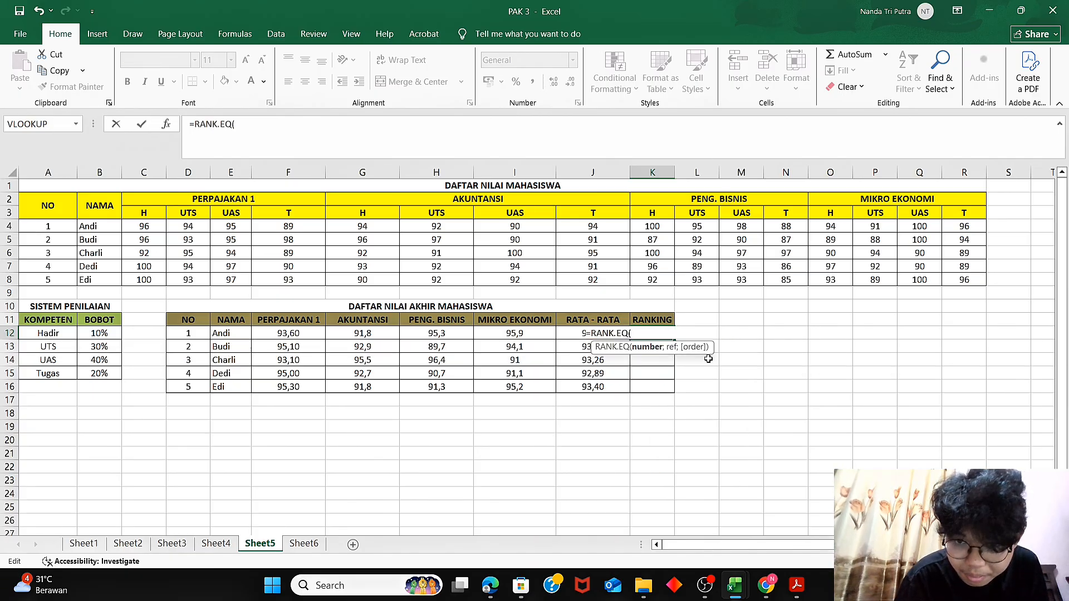
pyautogui.click(580, 335)
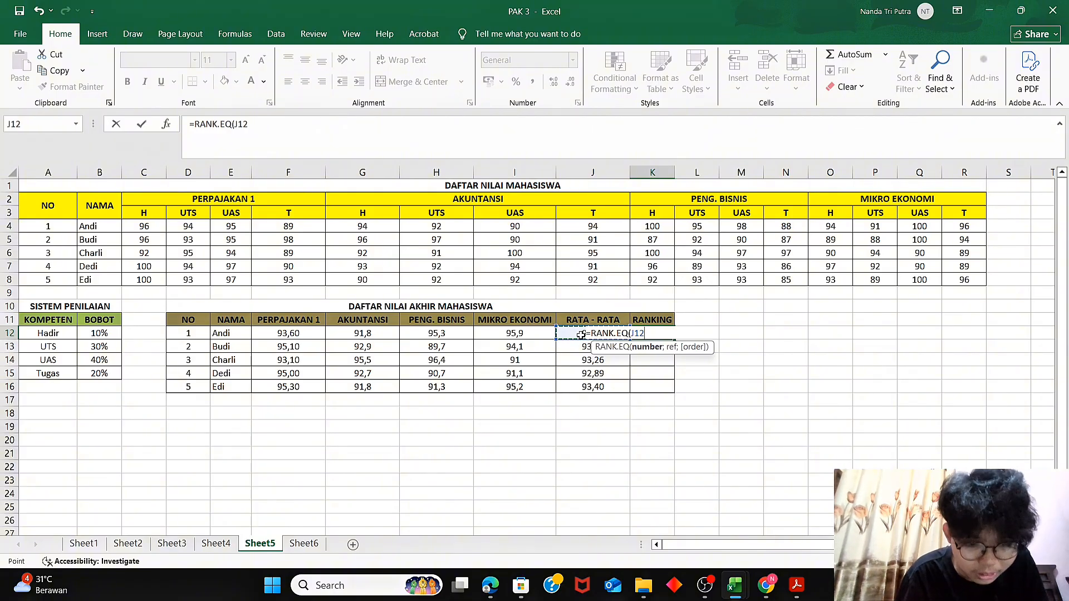
pyautogui.press('F4')
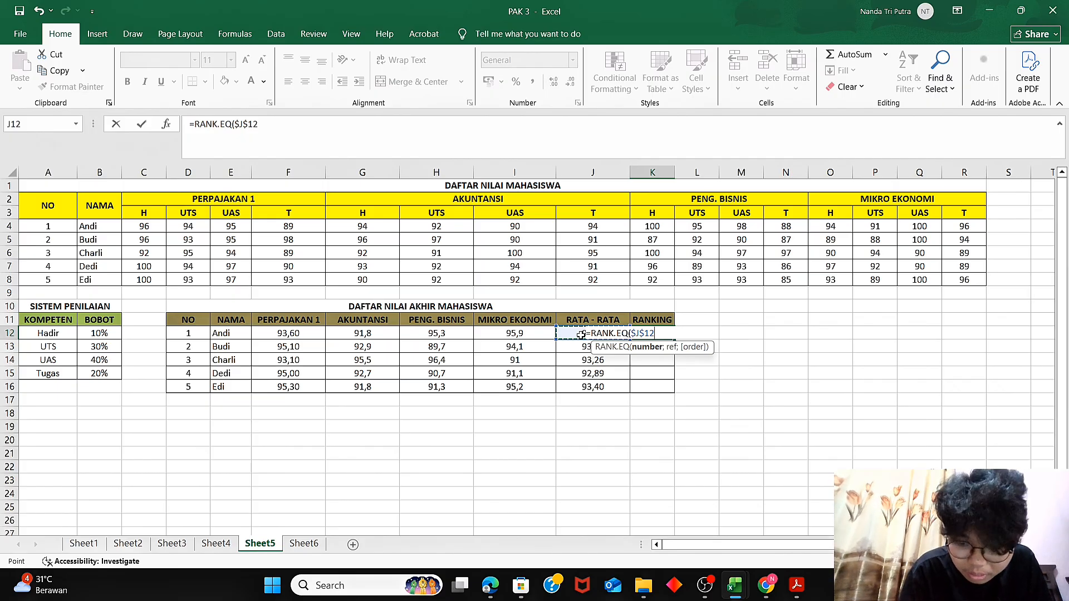
pyautogui.press('BackSpace')
pyautogui.press('BackSpace')
pyautogui.press('BackSpace')
pyautogui.press('BackSpace')
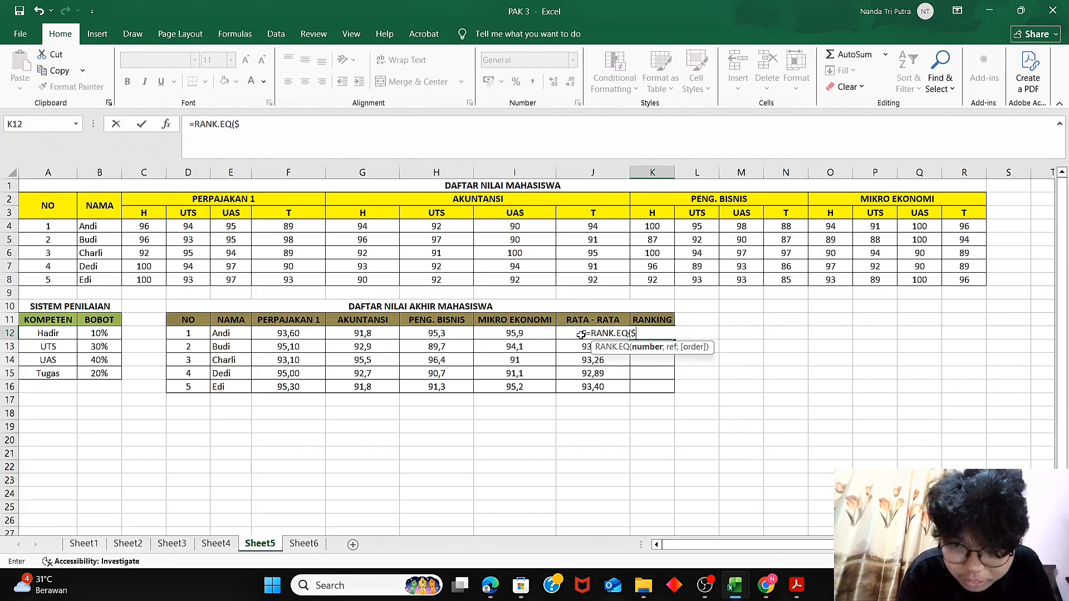
pyautogui.click(581, 335)
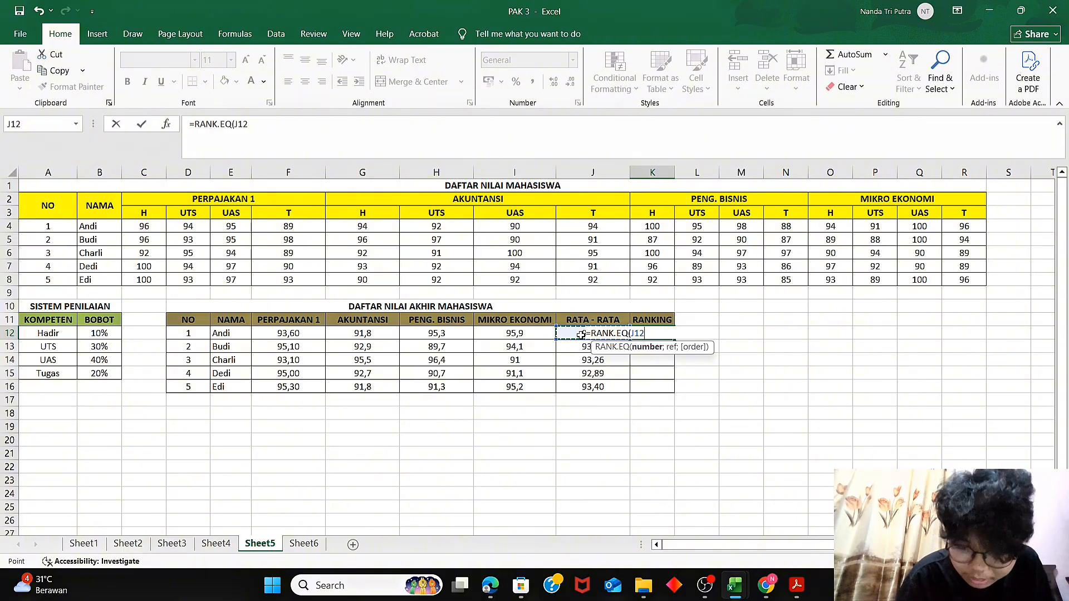
# Complete the K12 ranking formula with reference range $J$12:$J$16 and order 0, and fill it down through K16
pyautogui.write(';')
pyautogui.moveTo(574, 334); pyautogui.dragTo(577, 385)
pyautogui.press('F4')
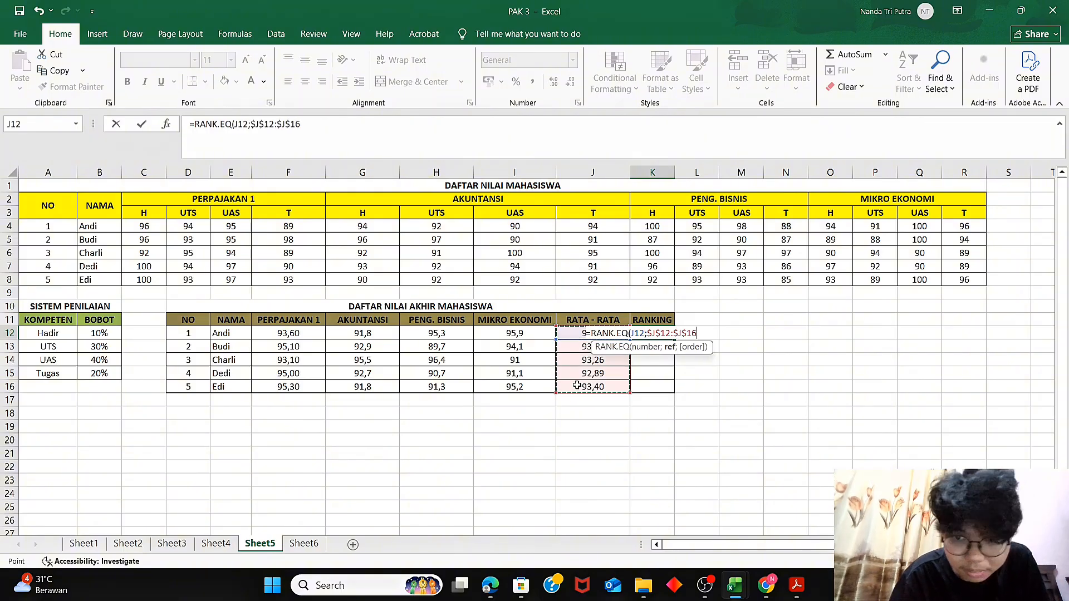
pyautogui.write(';0')
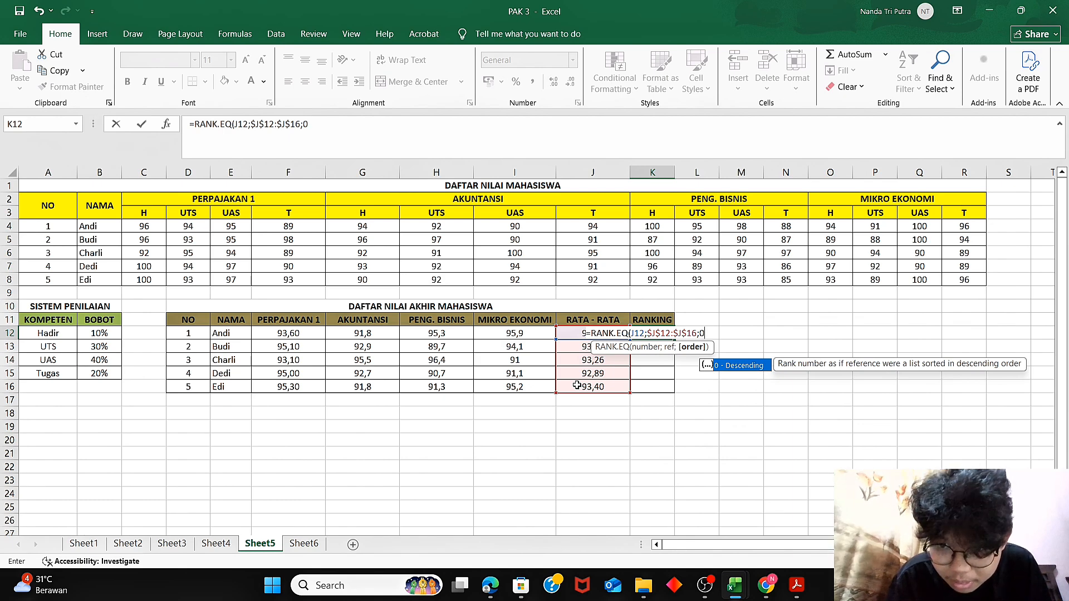
pyautogui.write(')')
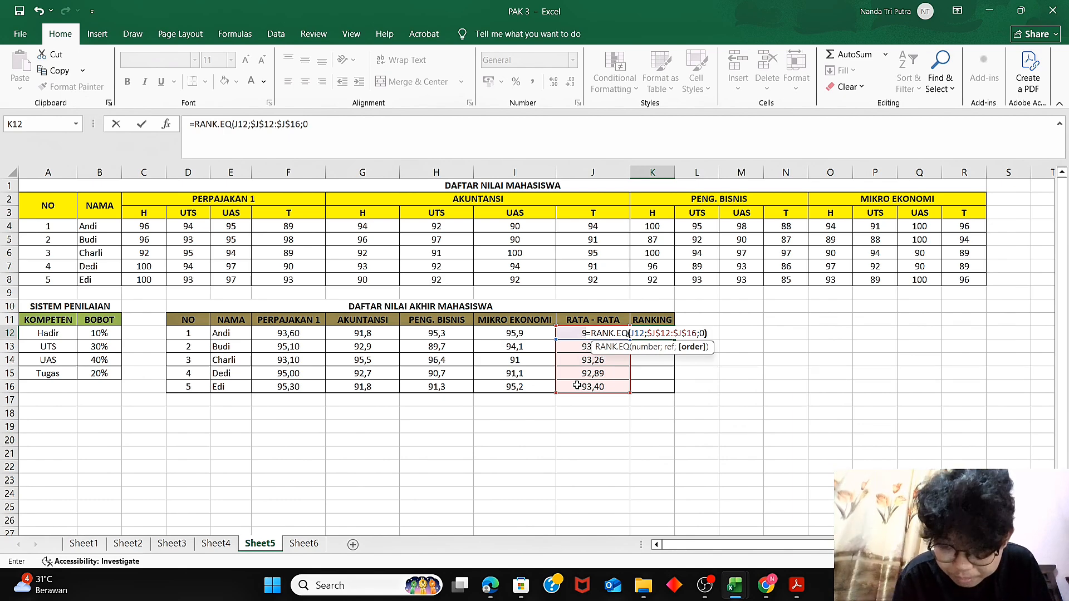
pyautogui.press('Return')
pyautogui.click(660, 332)
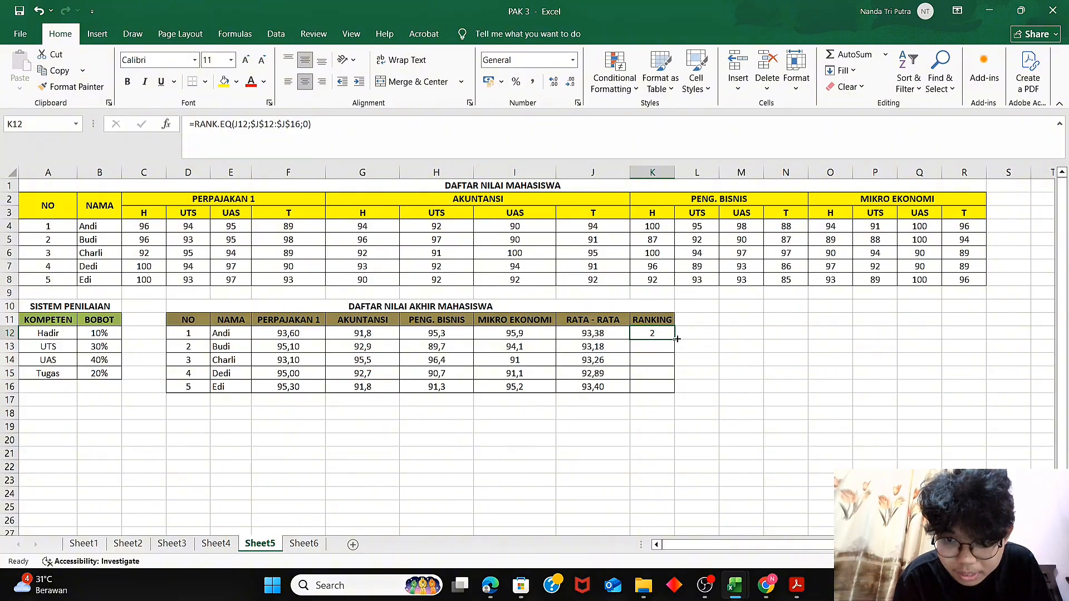
pyautogui.doubleClick(672, 338)
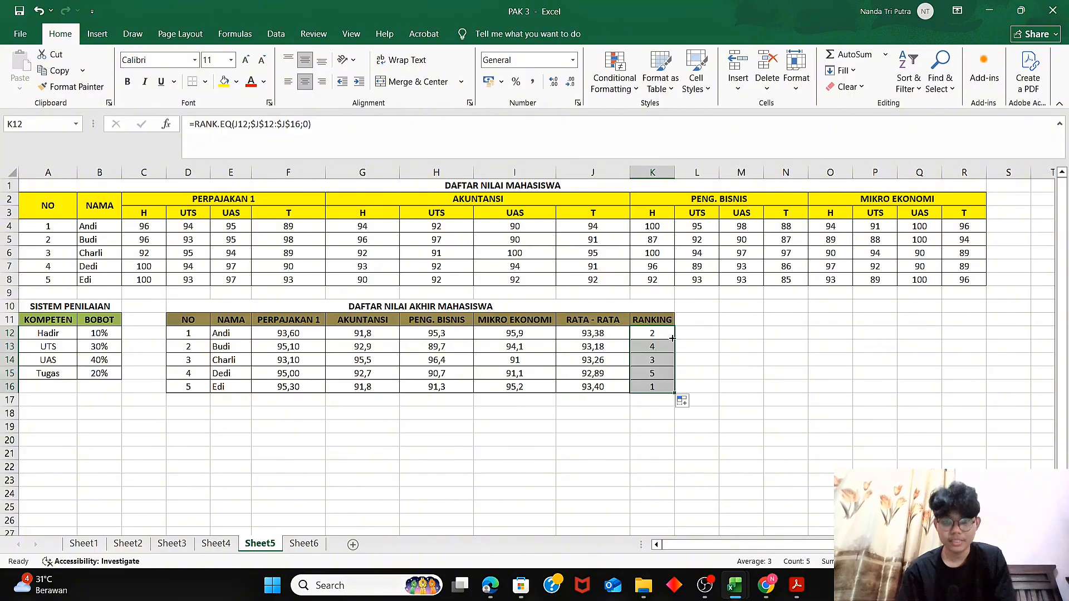
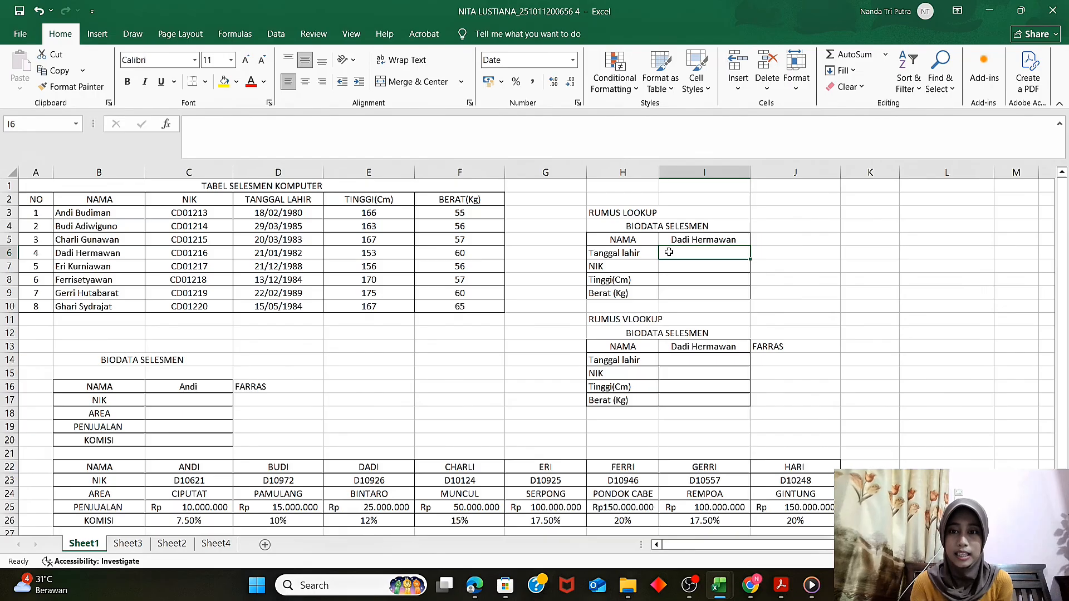
# Look up the salesman's Tanggal lahir in I6 with =VLOOKUP(I5;$B$3:$F$10;3)
pyautogui.write('=')
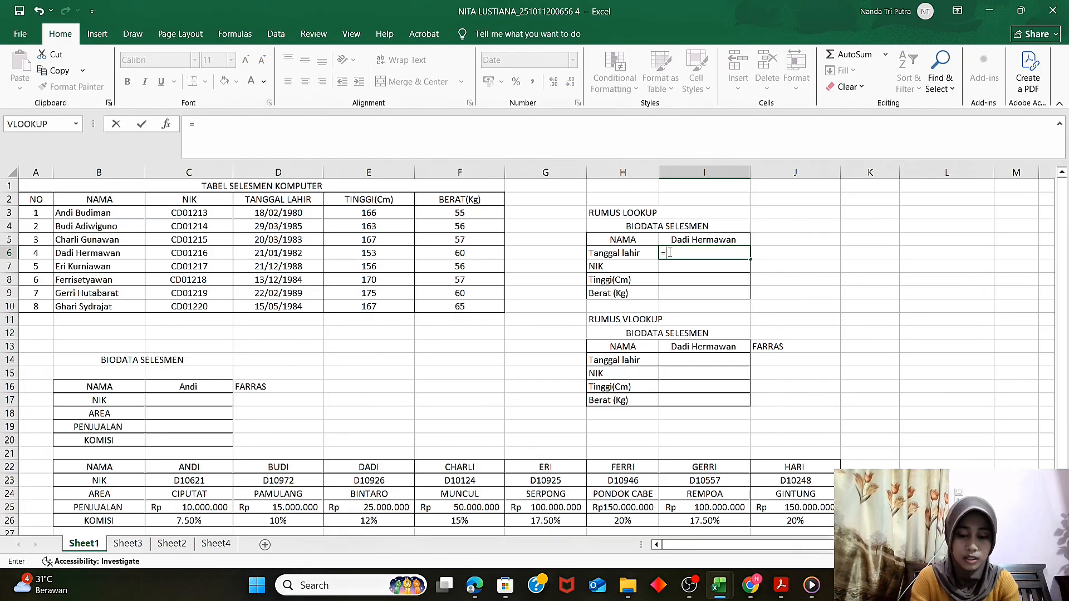
pyautogui.write('VLOOKU')
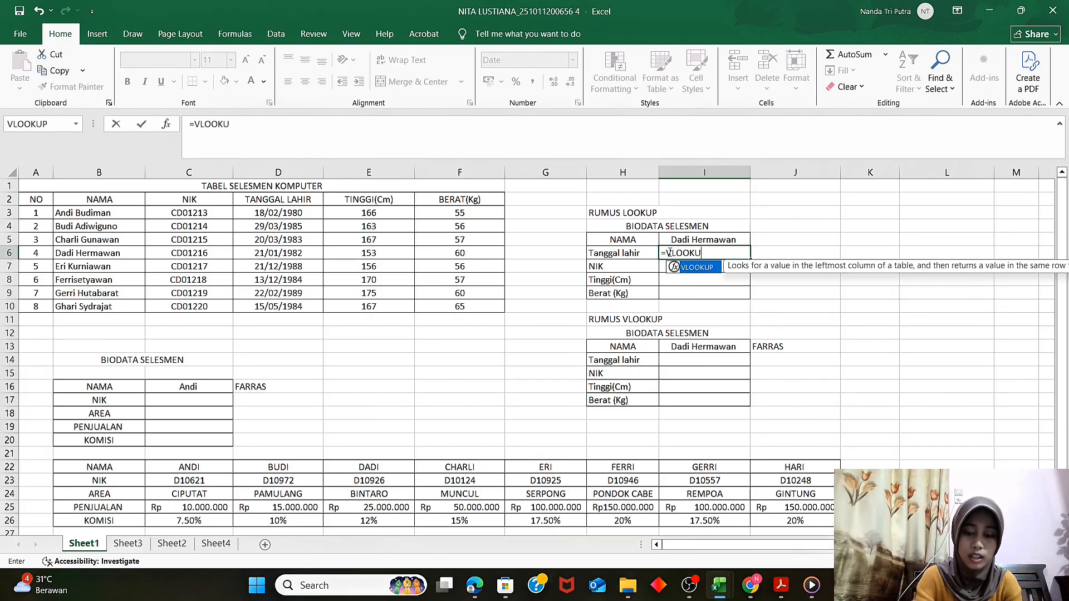
pyautogui.write('P(')
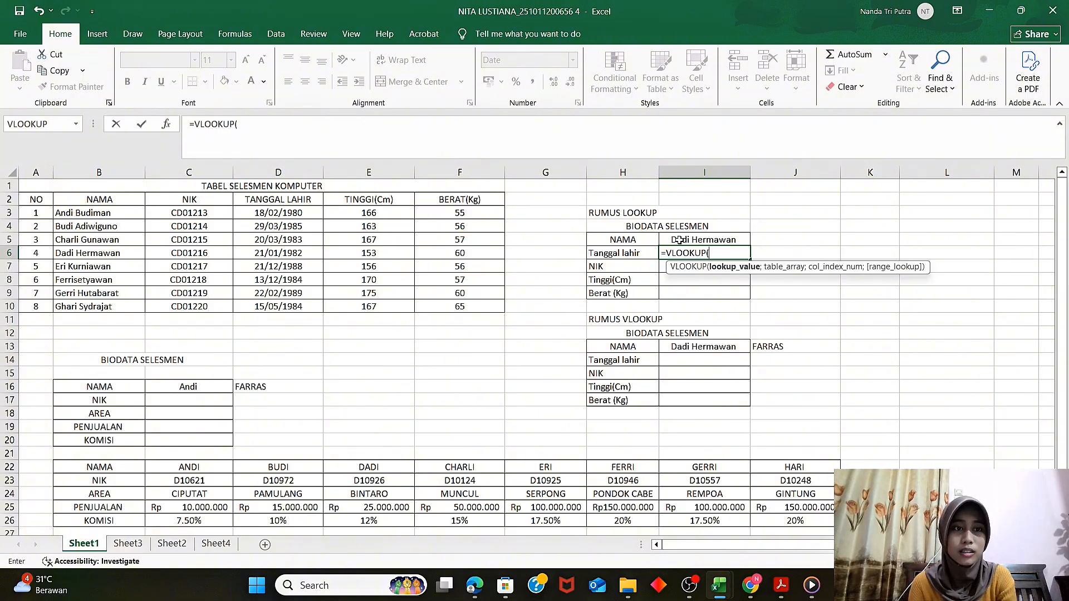
pyautogui.click(680, 240)
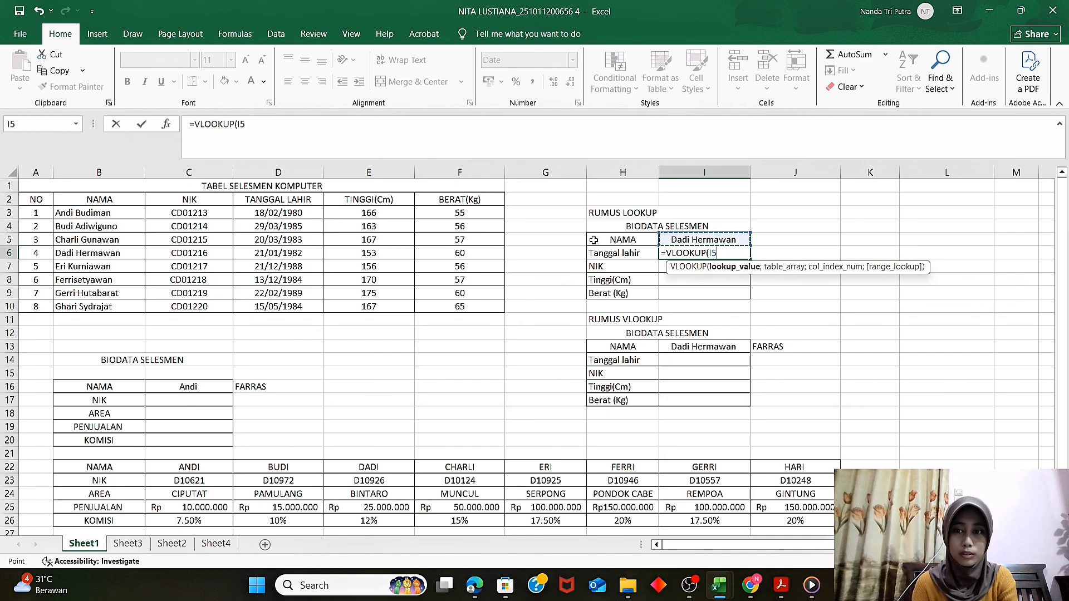
pyautogui.write(';')
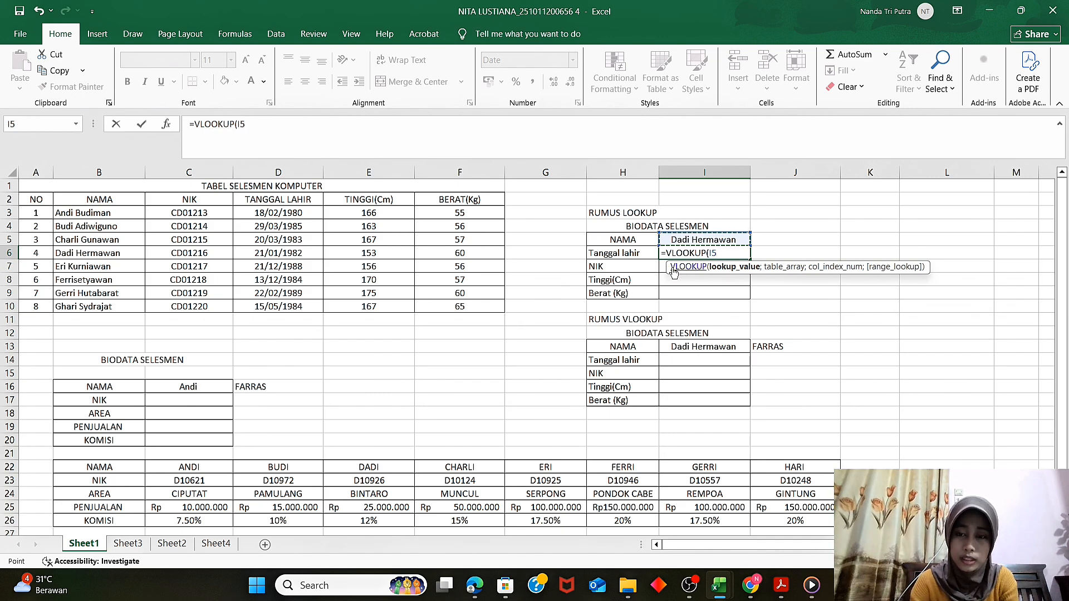
pyautogui.click(60, 213)
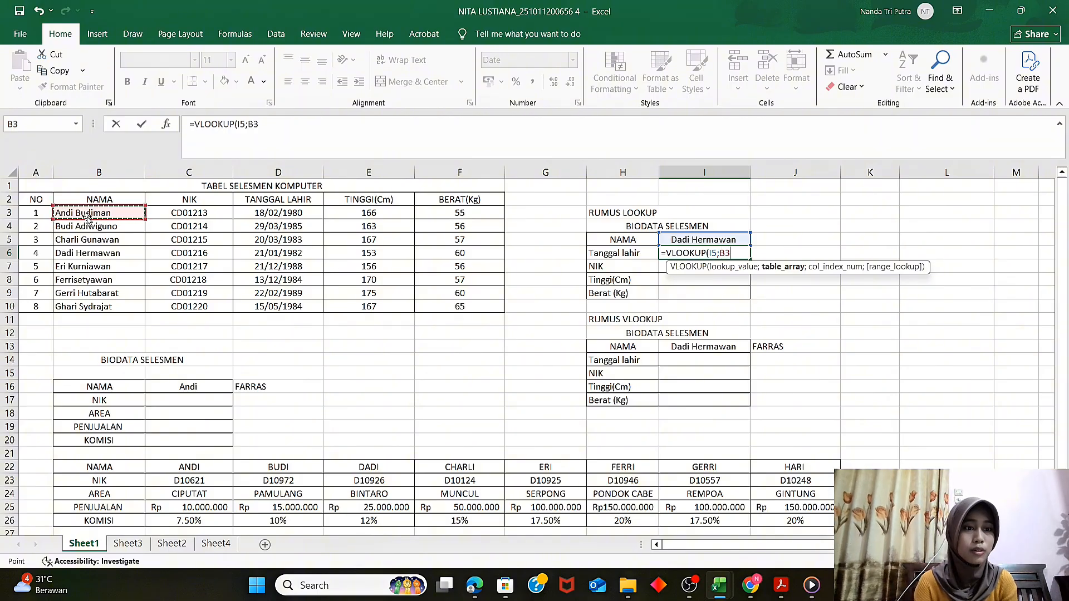
pyautogui.moveTo(84, 213); pyautogui.dragTo(486, 312)
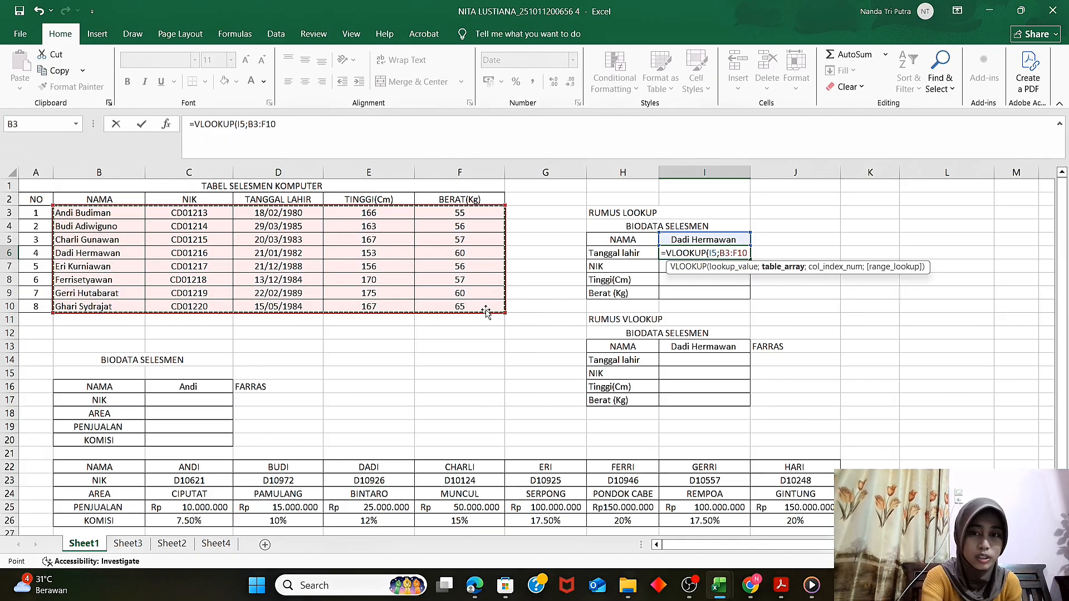
pyautogui.press('F4')
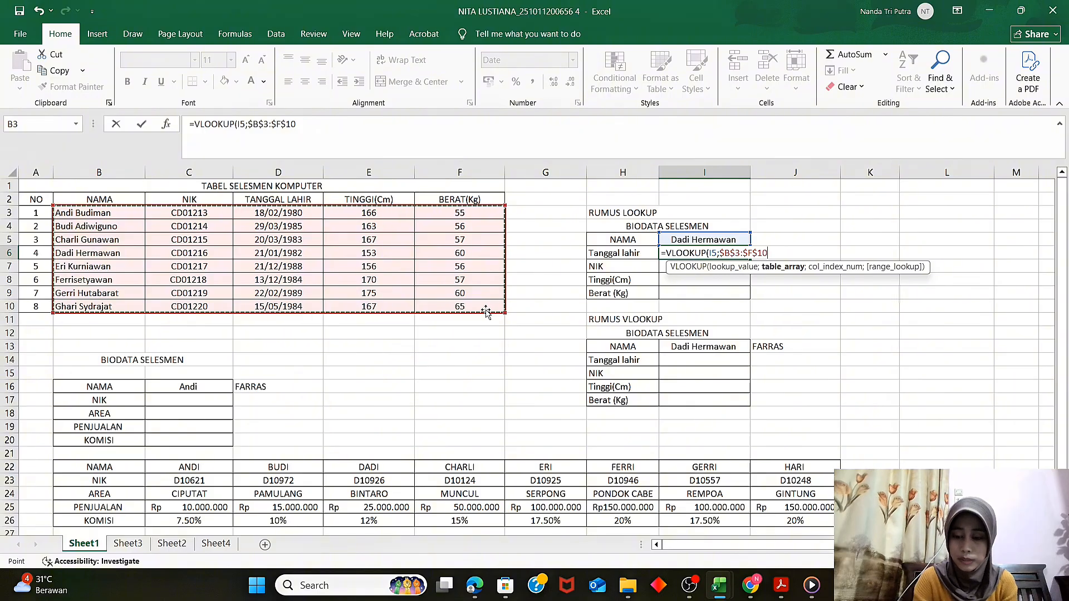
pyautogui.write(';')
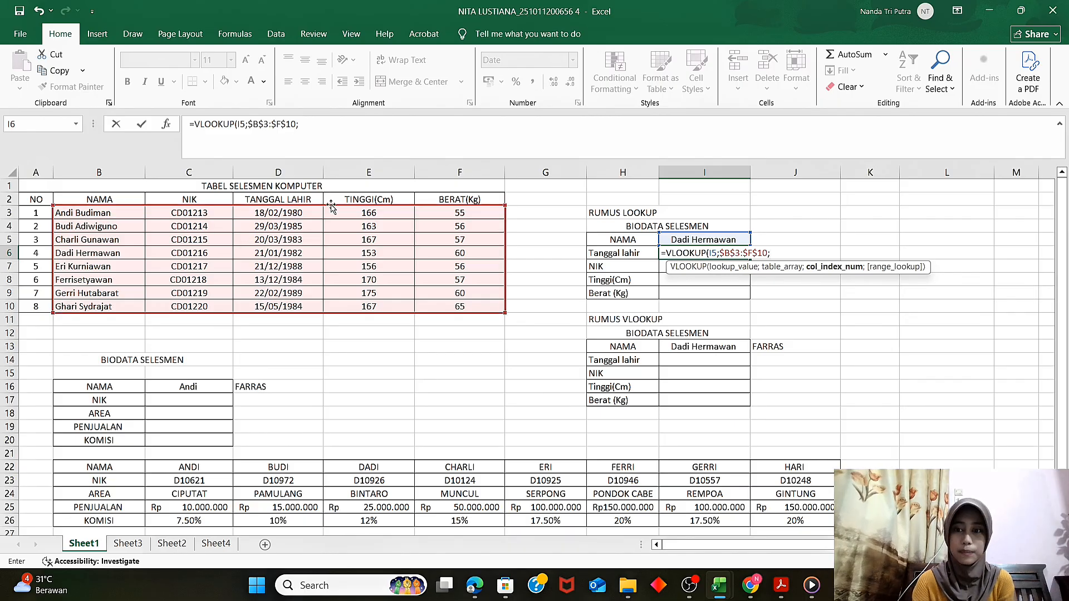
pyautogui.write('3')
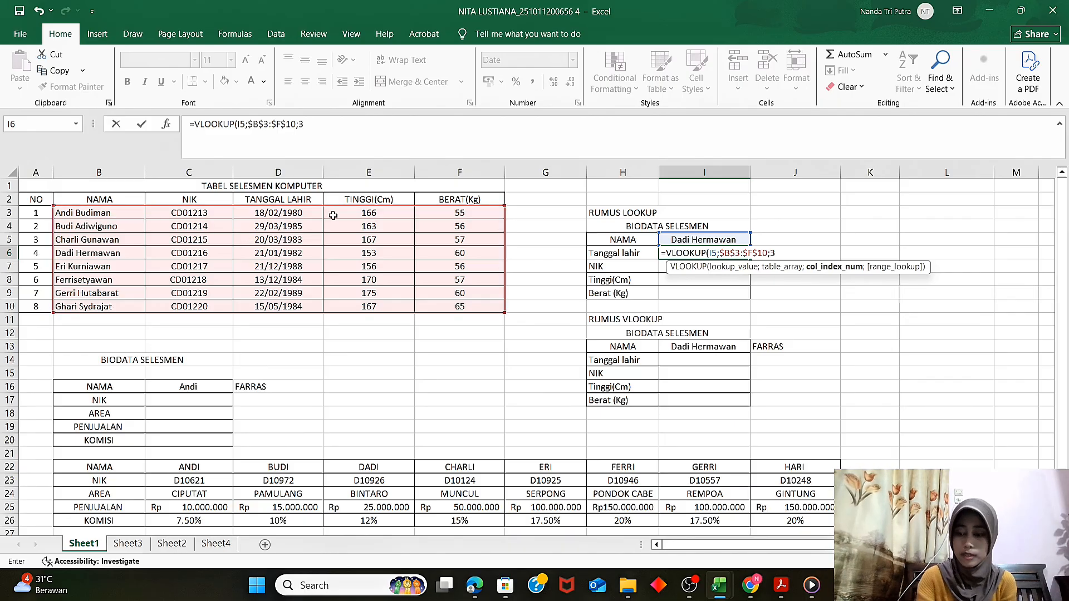
pyautogui.press('Return')
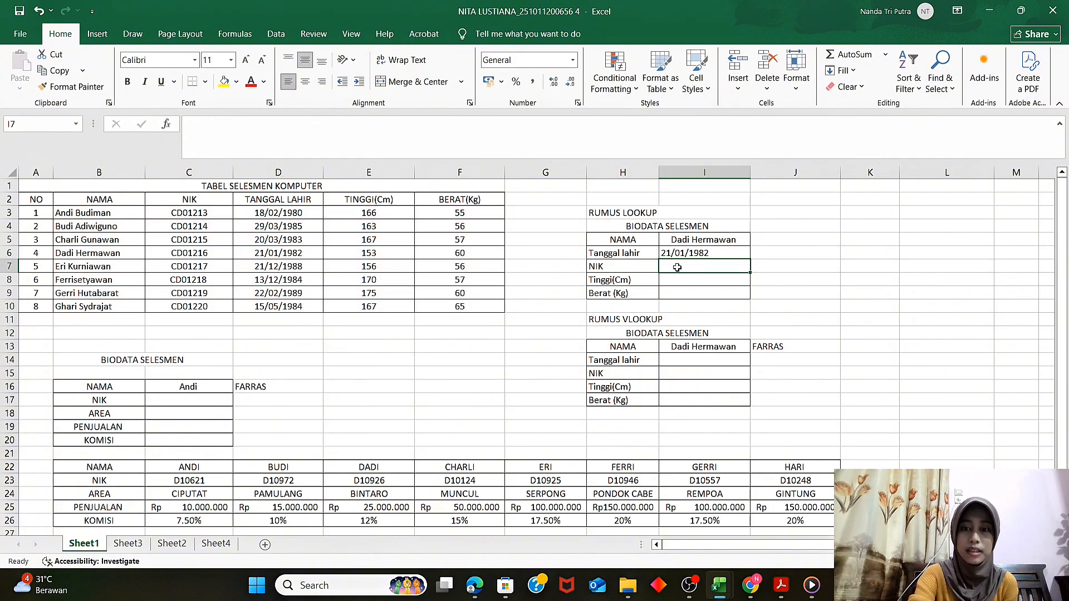
# Begin a VLOOKUP formula in I7 for the salesman's NIK, with I5 as the lookup value
pyautogui.write('=V')
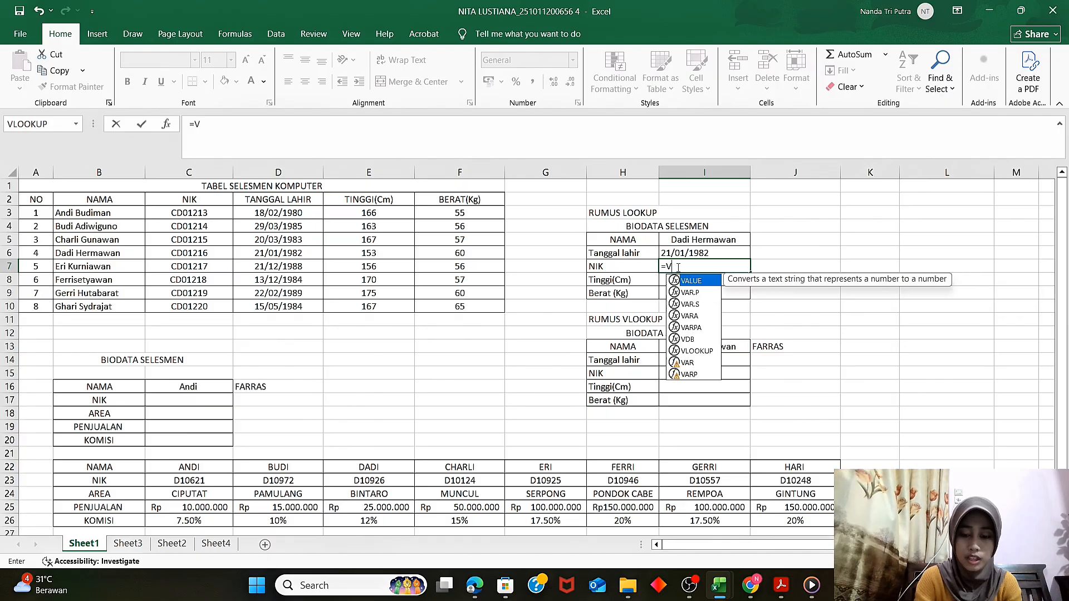
pyautogui.write('LOOUP')
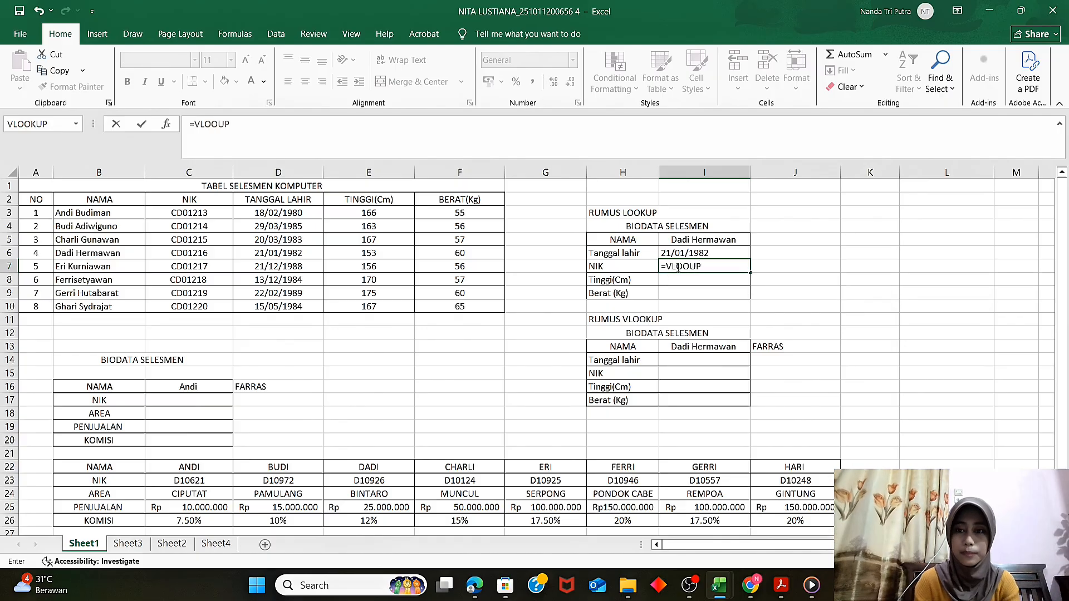
pyautogui.press('BackSpace')
pyautogui.press('BackSpace')
pyautogui.write('KL')
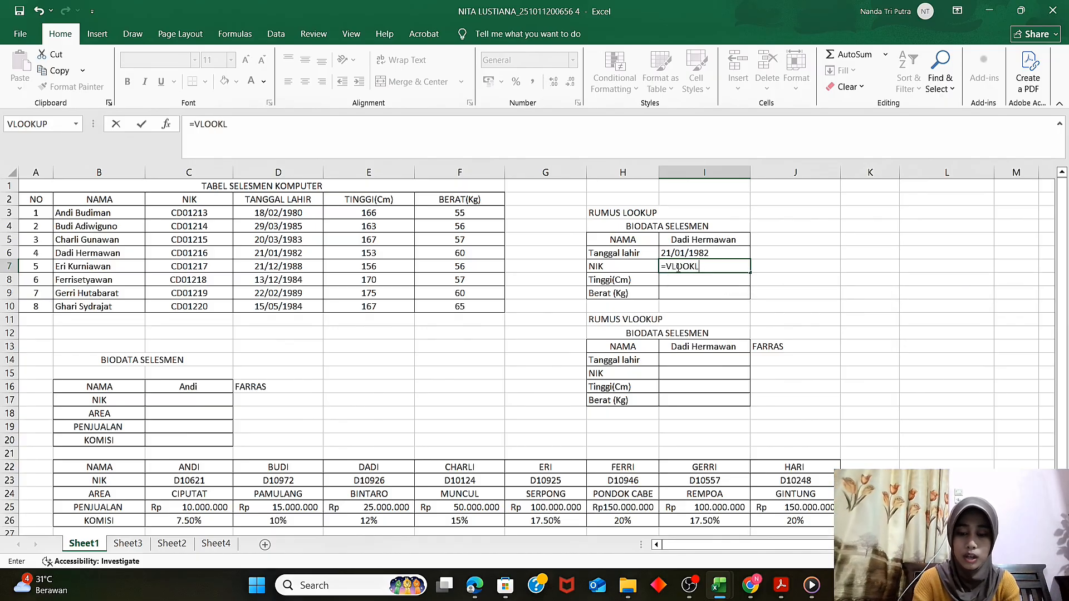
pyautogui.press('BackSpace')
pyautogui.write('U')
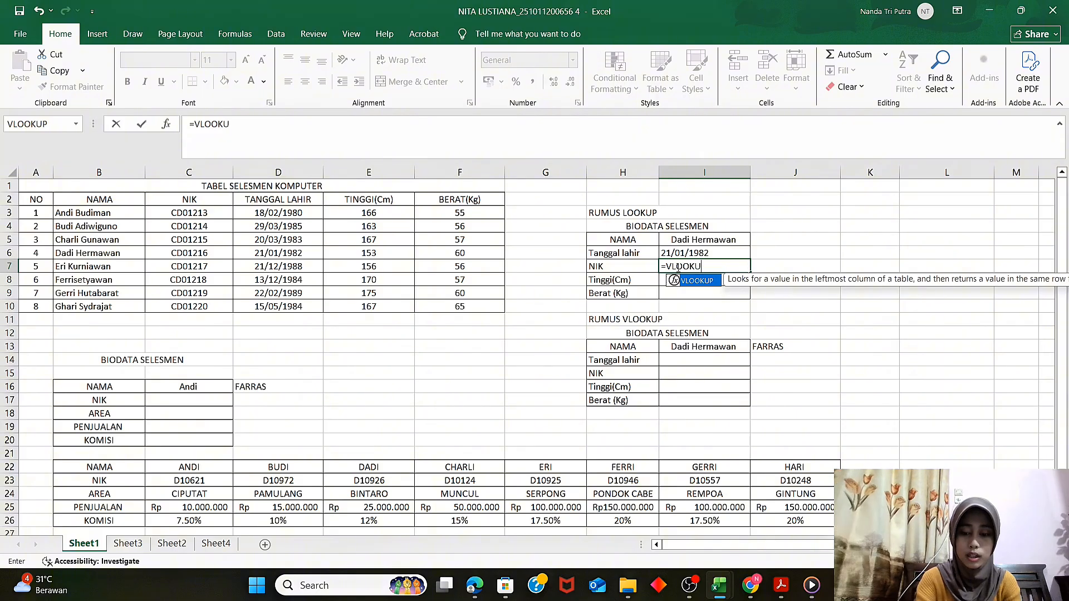
pyautogui.write('P(')
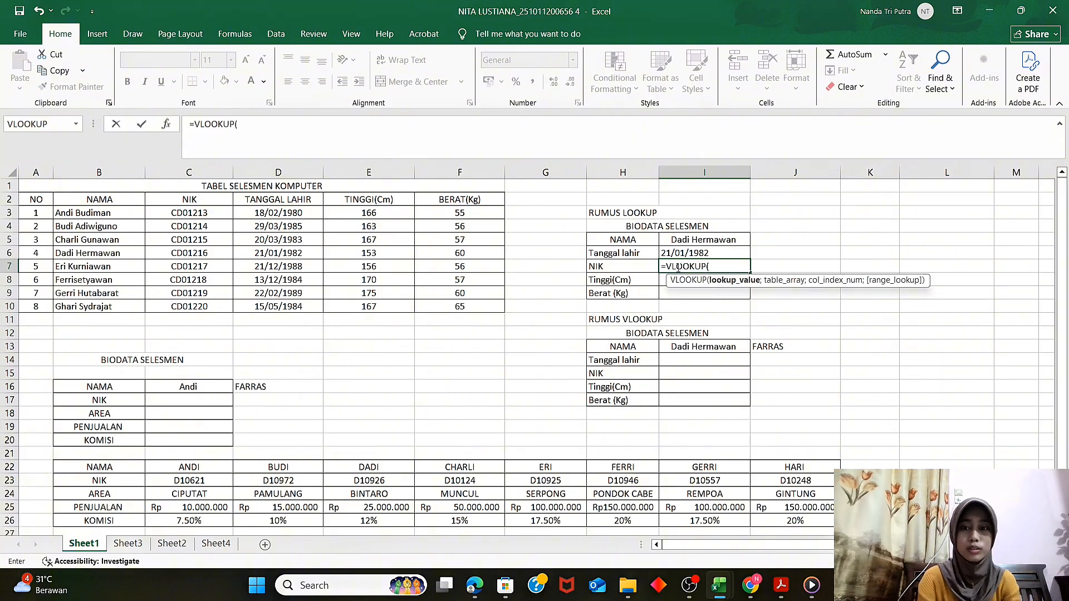
pyautogui.click(694, 240)
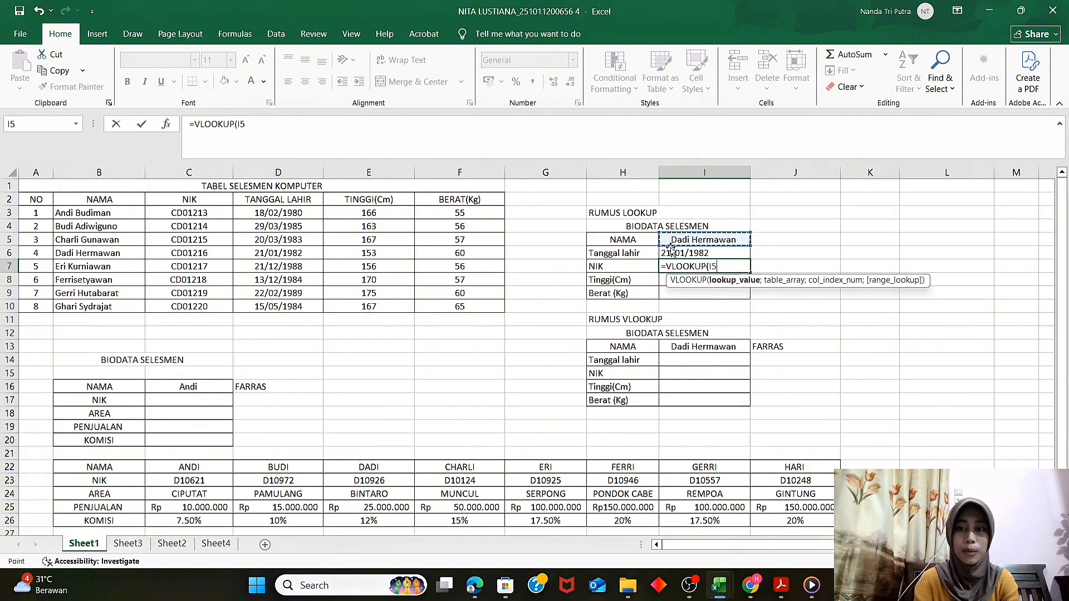
pyautogui.write(';')
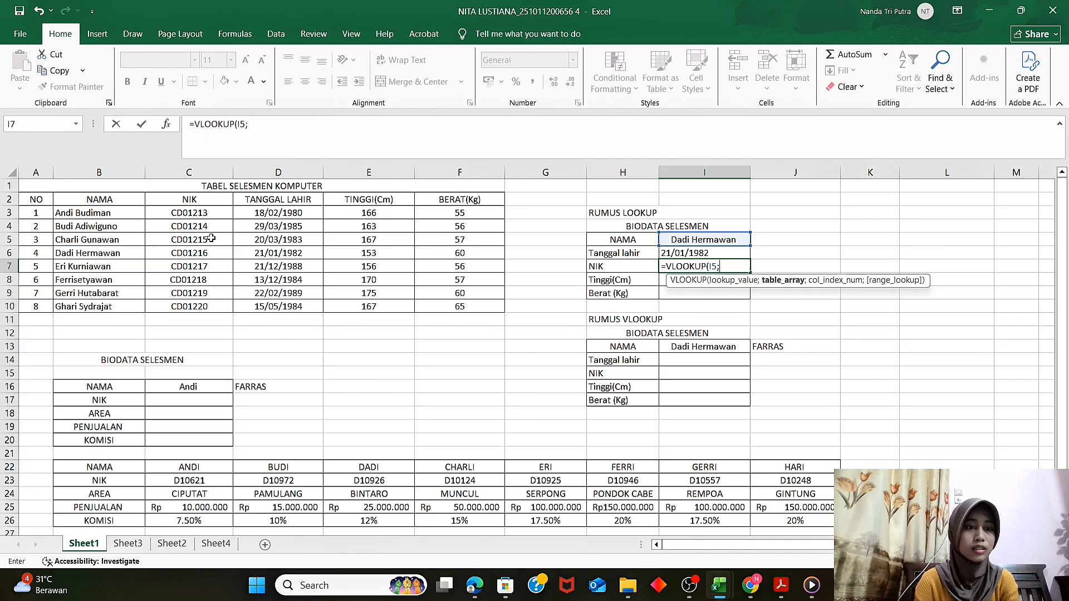
pyautogui.click(114, 212)
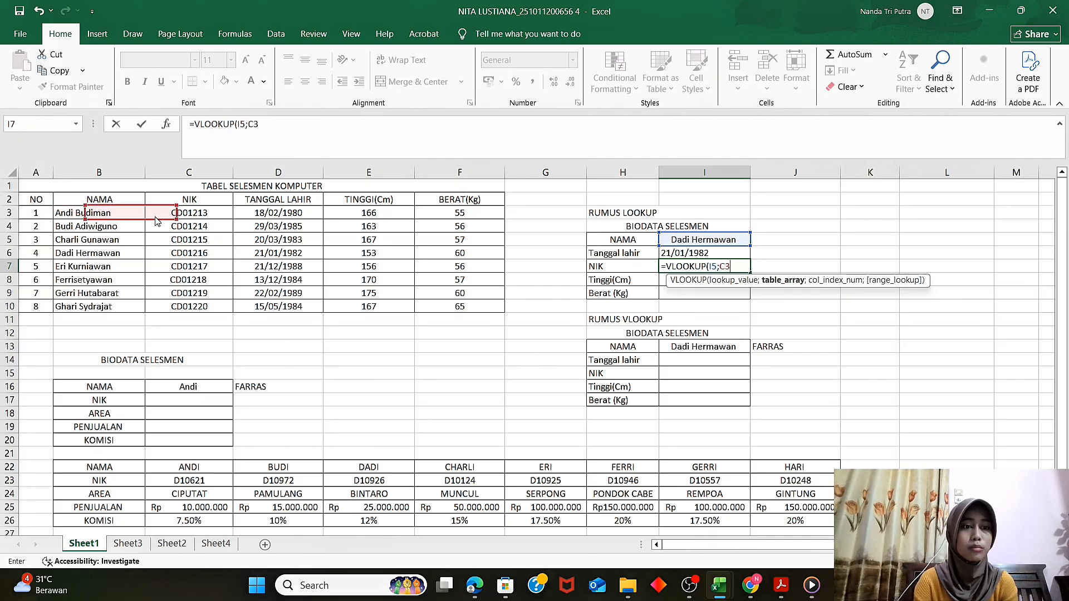
pyautogui.click(247, 242)
pyautogui.press('Return')
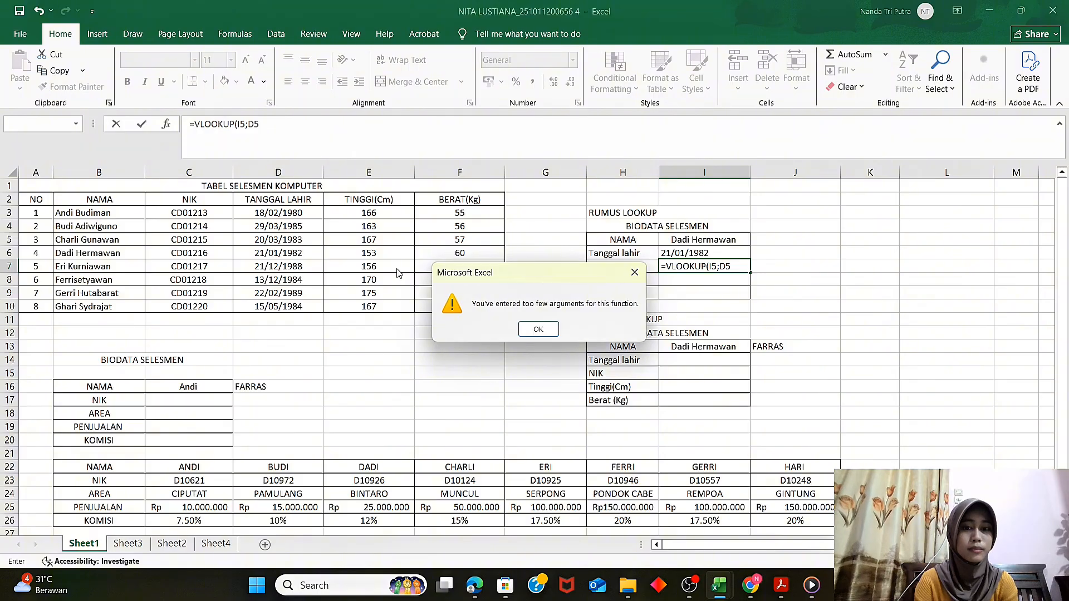
pyautogui.click(539, 329)
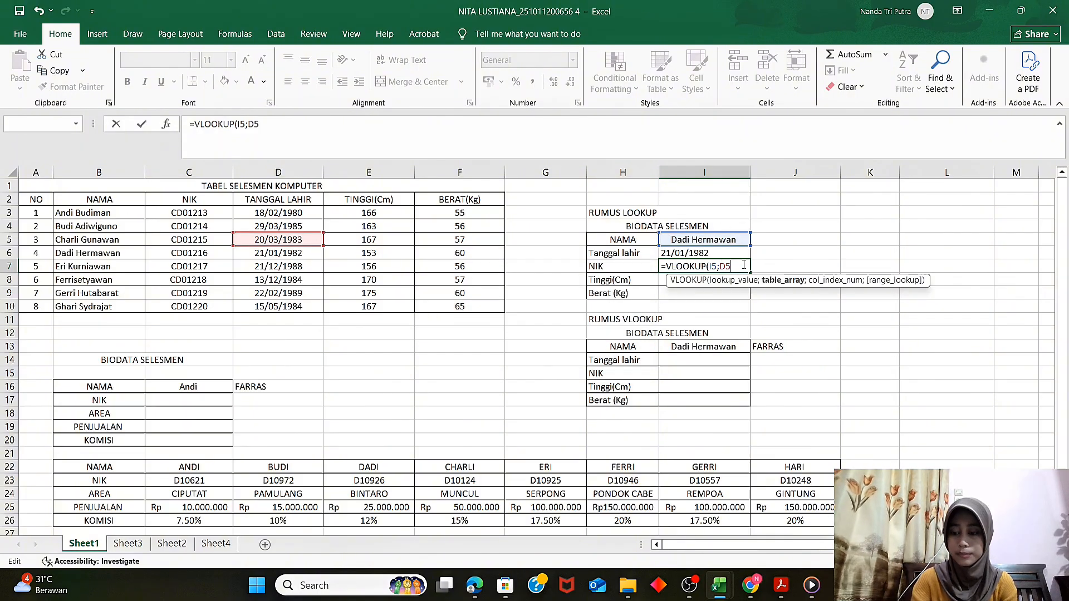
pyautogui.press('BackSpace')
pyautogui.press('BackSpace')
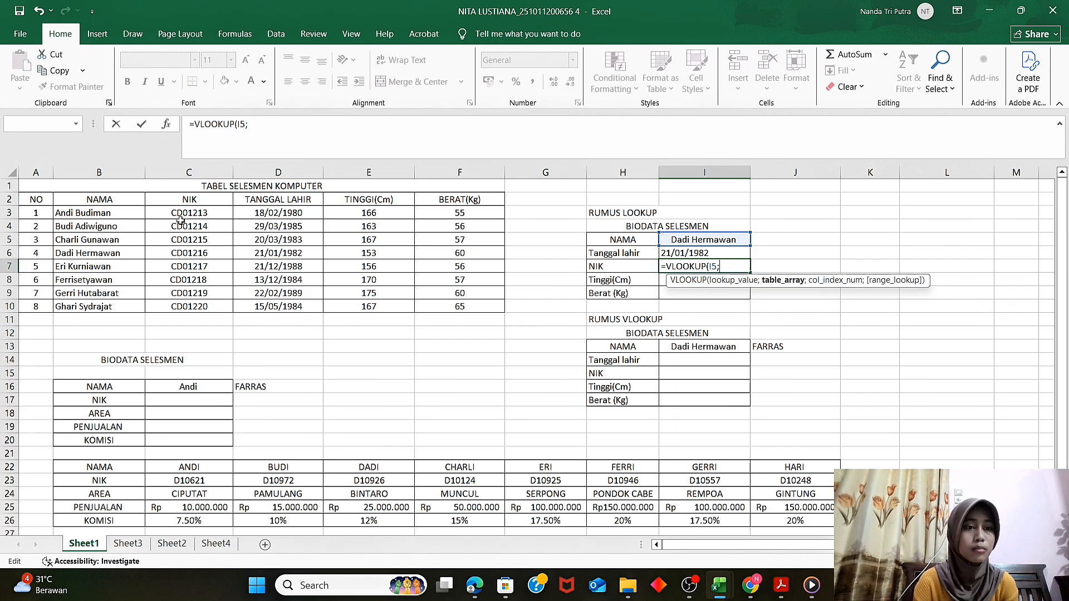
# Complete the NIK lookup in I7 with table array $B$3:$F$10 and column index 2
pyautogui.moveTo(104, 212); pyautogui.dragTo(439, 306)
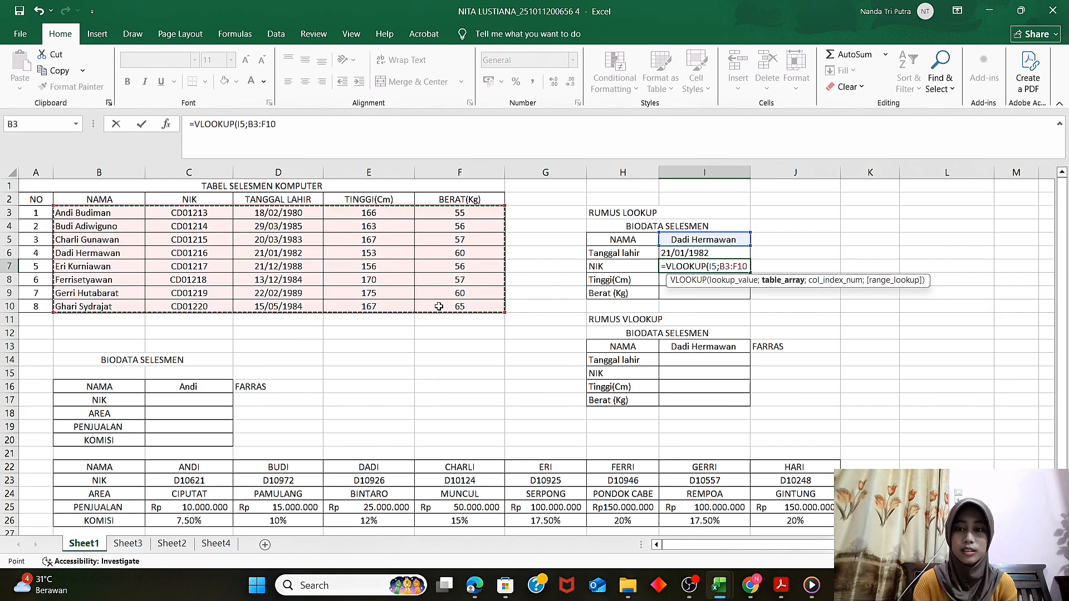
pyautogui.press('F4')
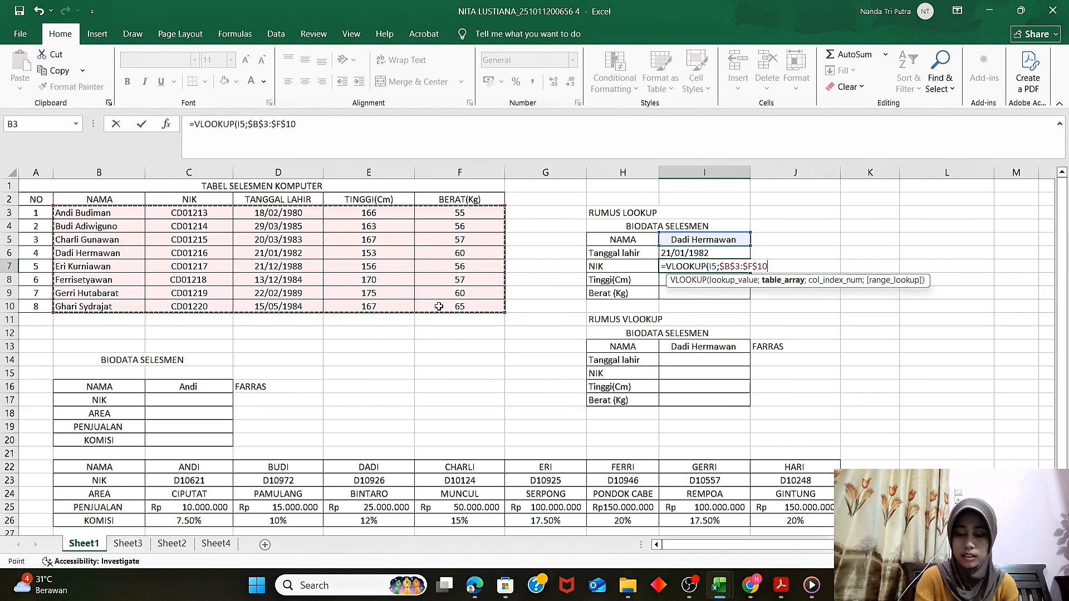
pyautogui.write(';')
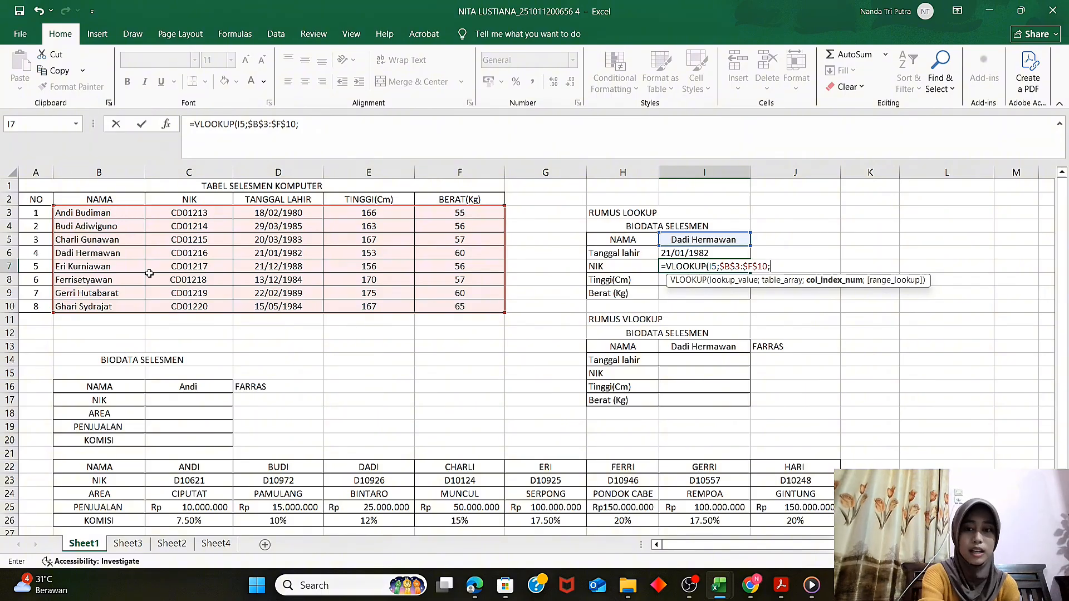
pyautogui.write('2')
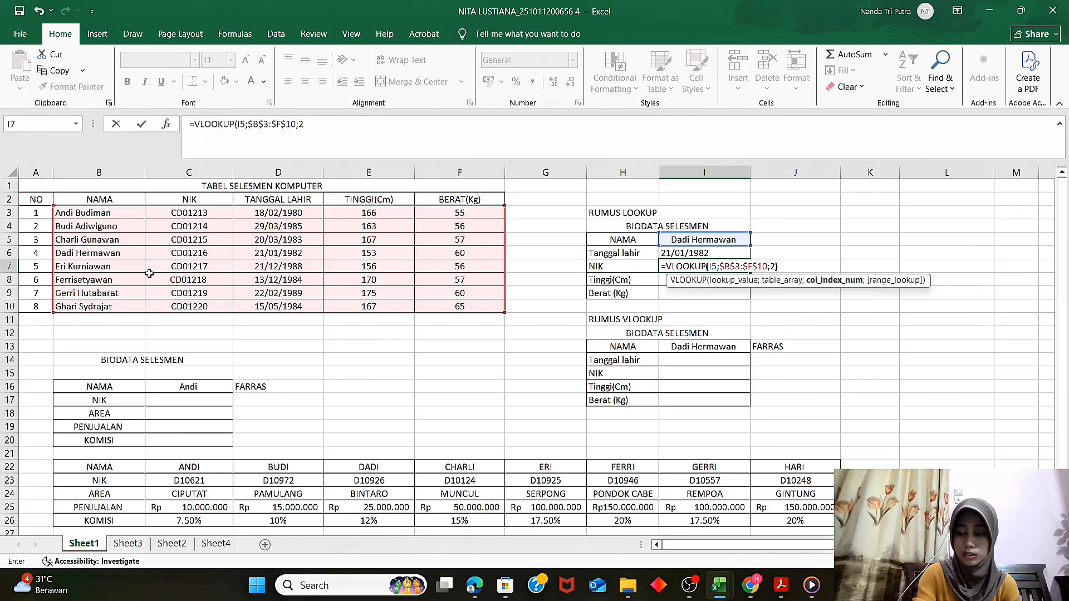
pyautogui.write(')')
pyautogui.press('Return')
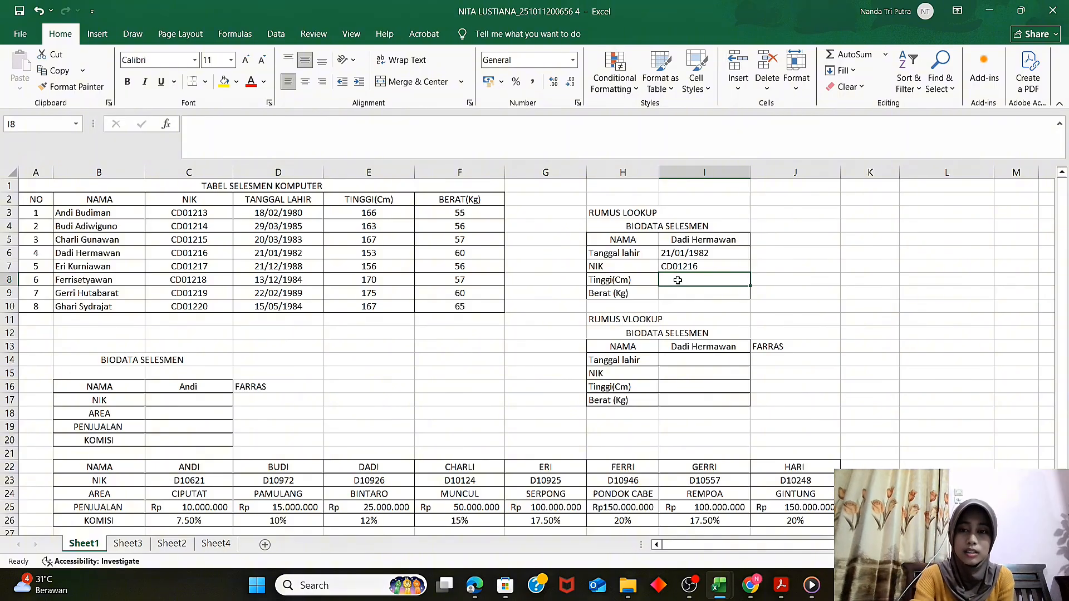
# Look up the salesman's Tinggi(Cm) in I8 with =VLOOKUP(I5;$B$3:$F$10;4)
pyautogui.write('=')
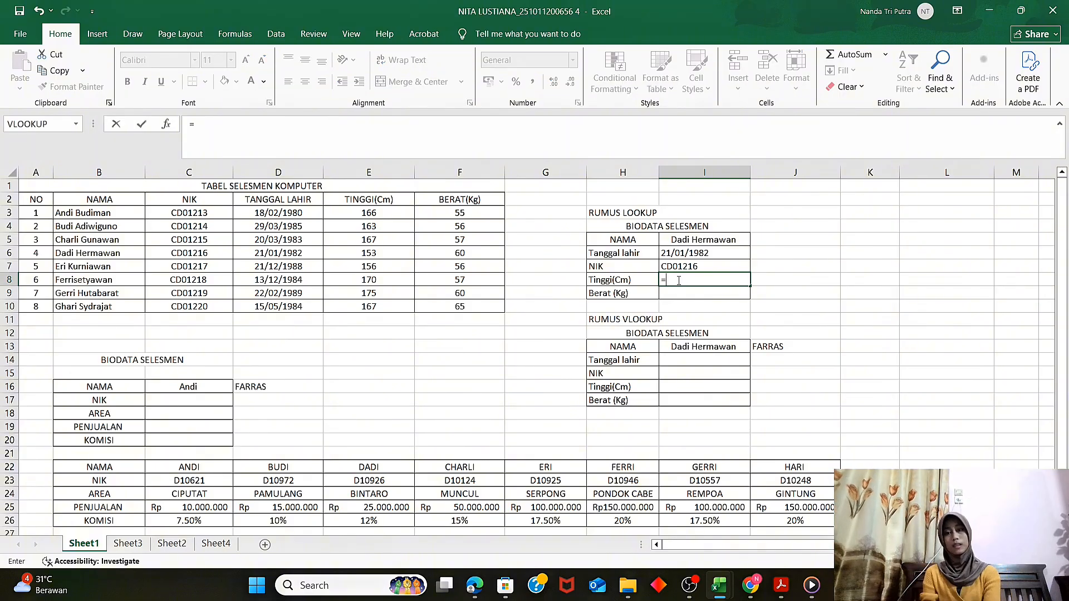
pyautogui.write('VL')
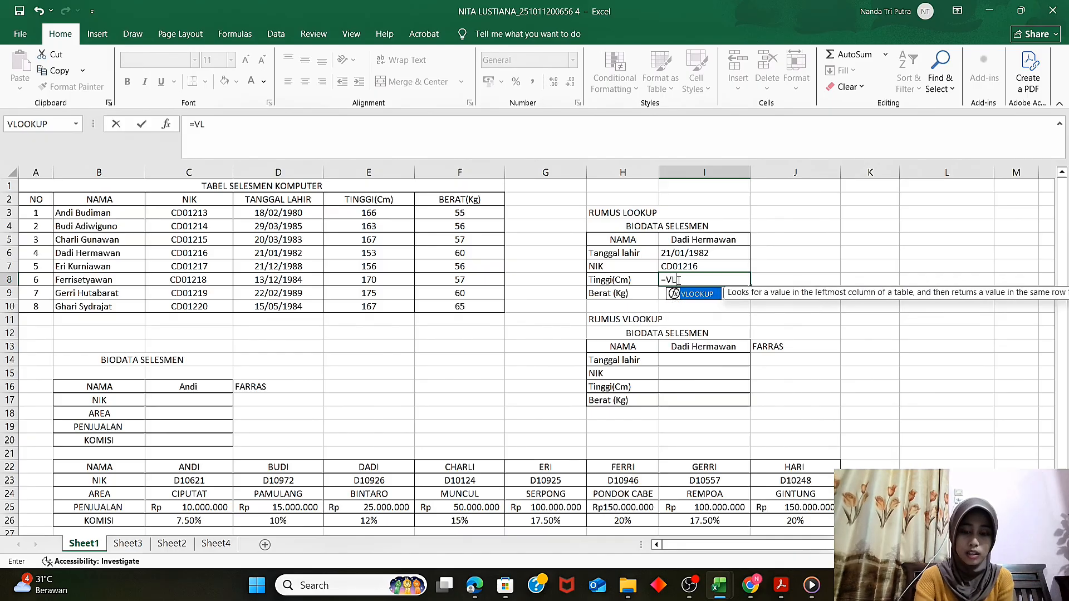
pyautogui.write('OOKUP')
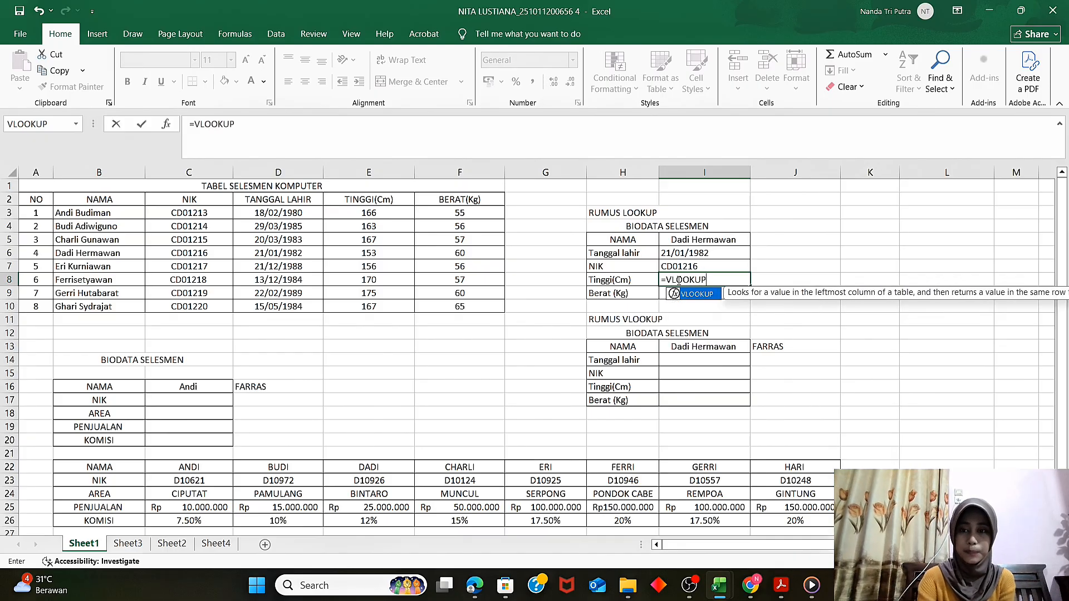
pyautogui.write('(')
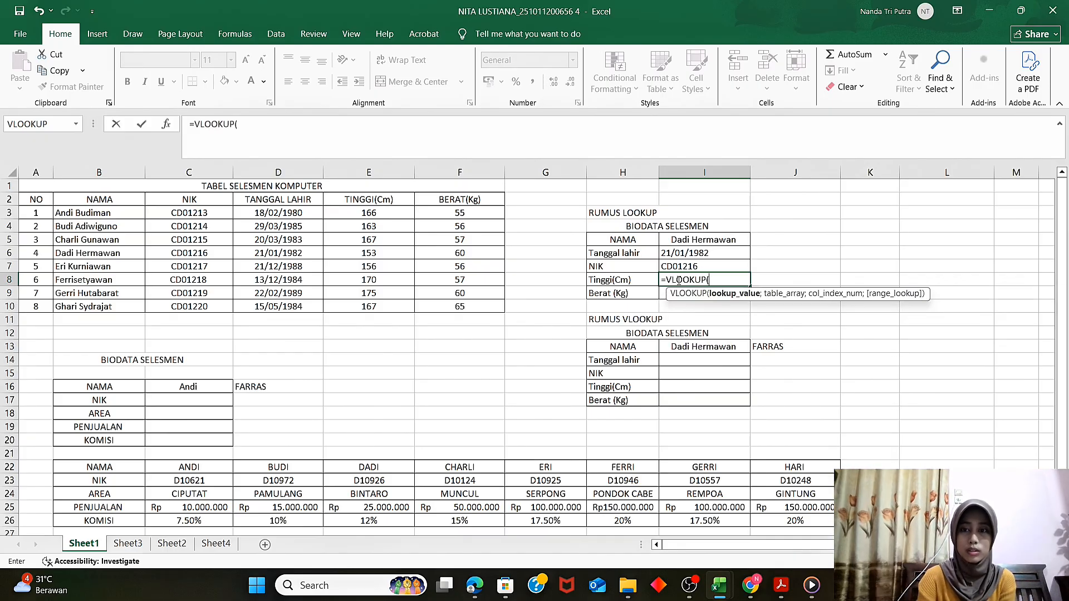
pyautogui.click(680, 241)
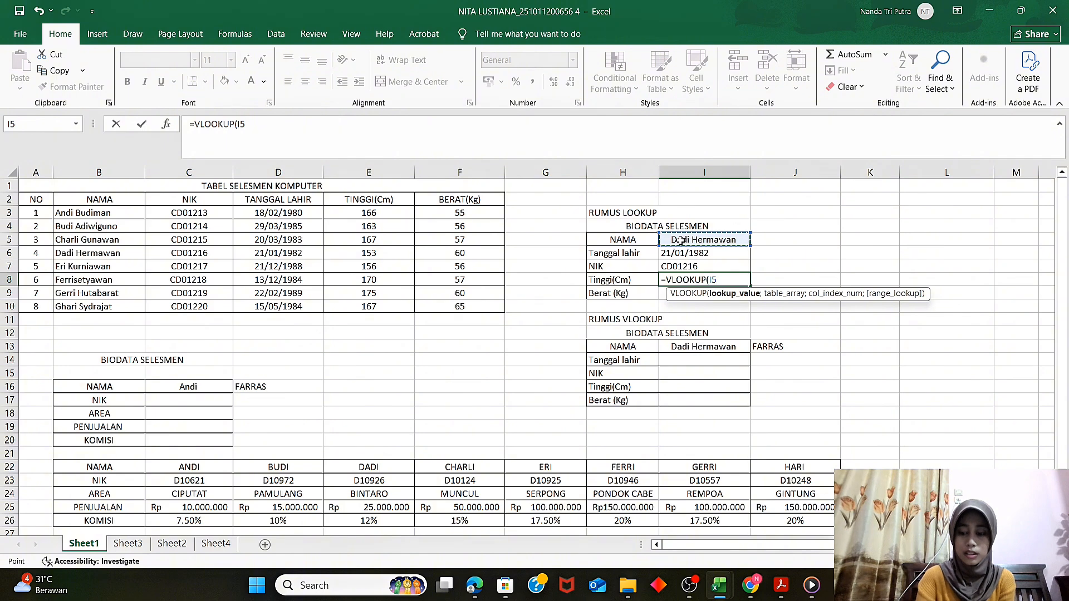
pyautogui.write(';')
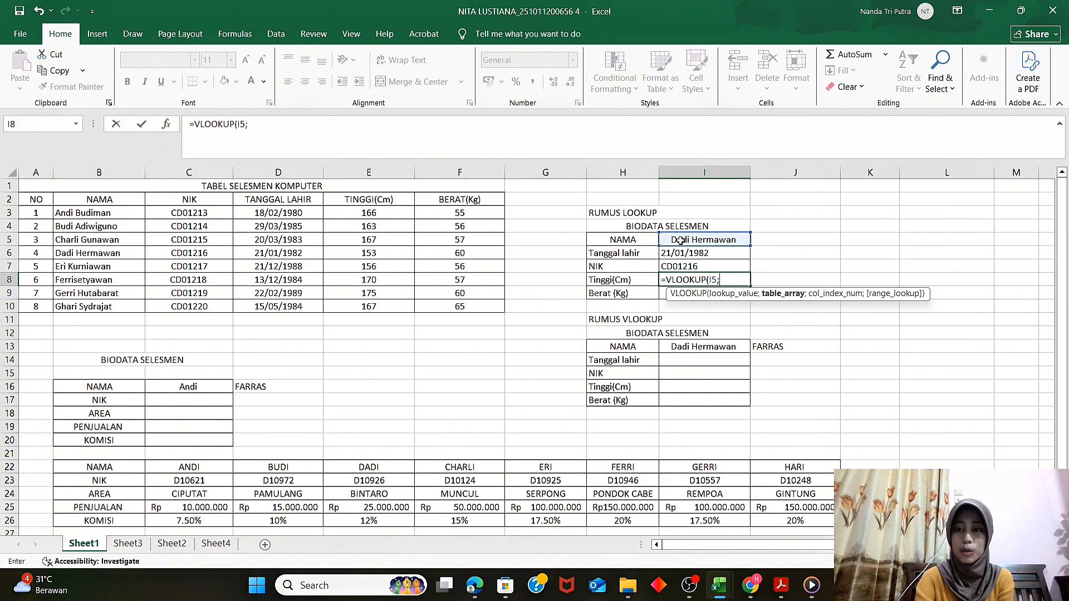
pyautogui.moveTo(114, 215); pyautogui.dragTo(470, 301)
pyautogui.press('F4')
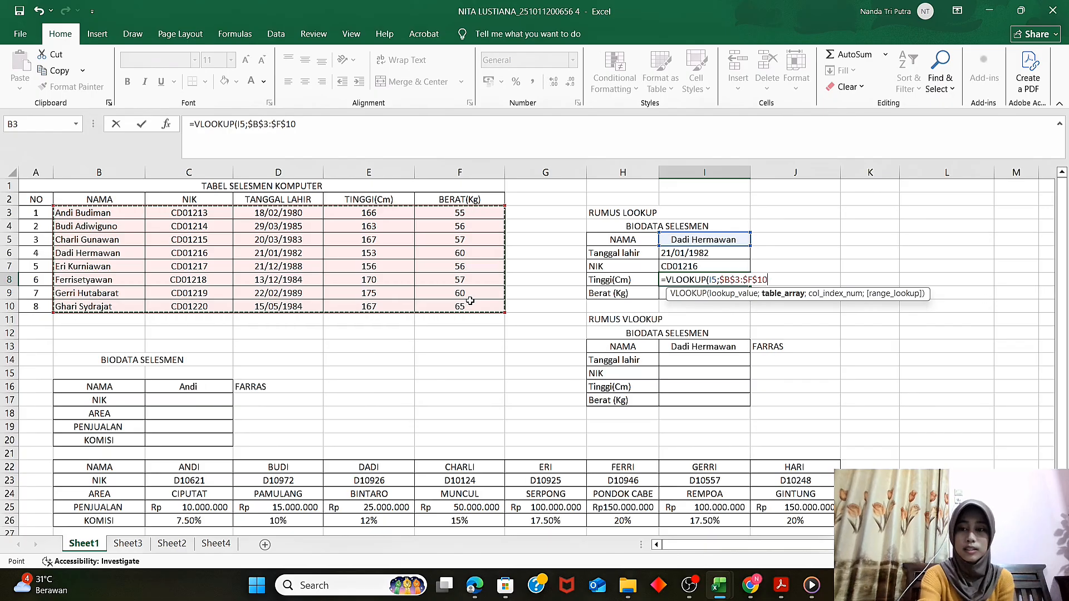
pyautogui.write(';')
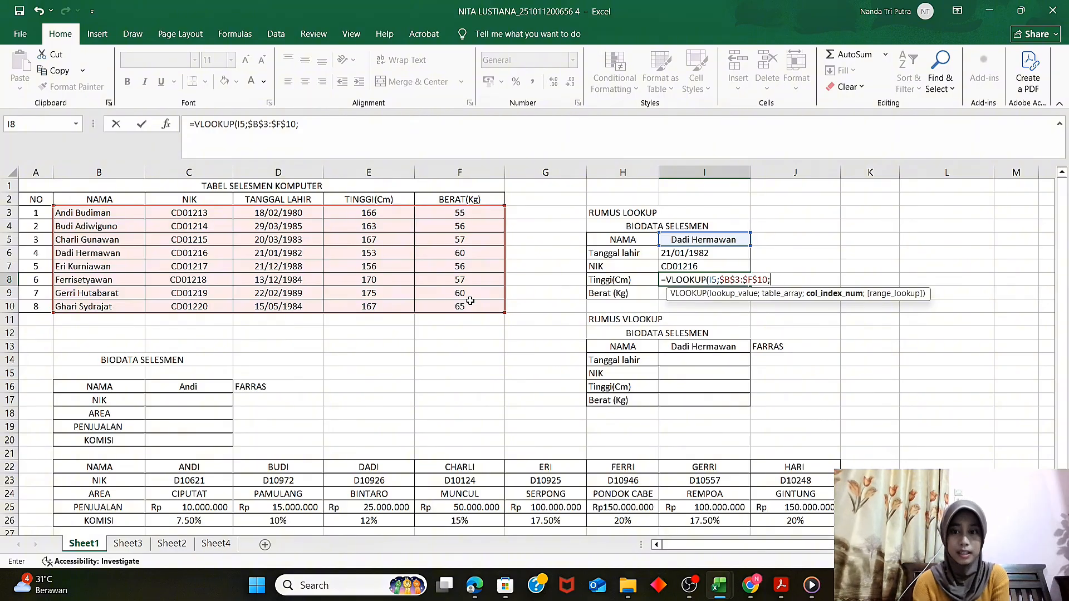
pyautogui.write('4')
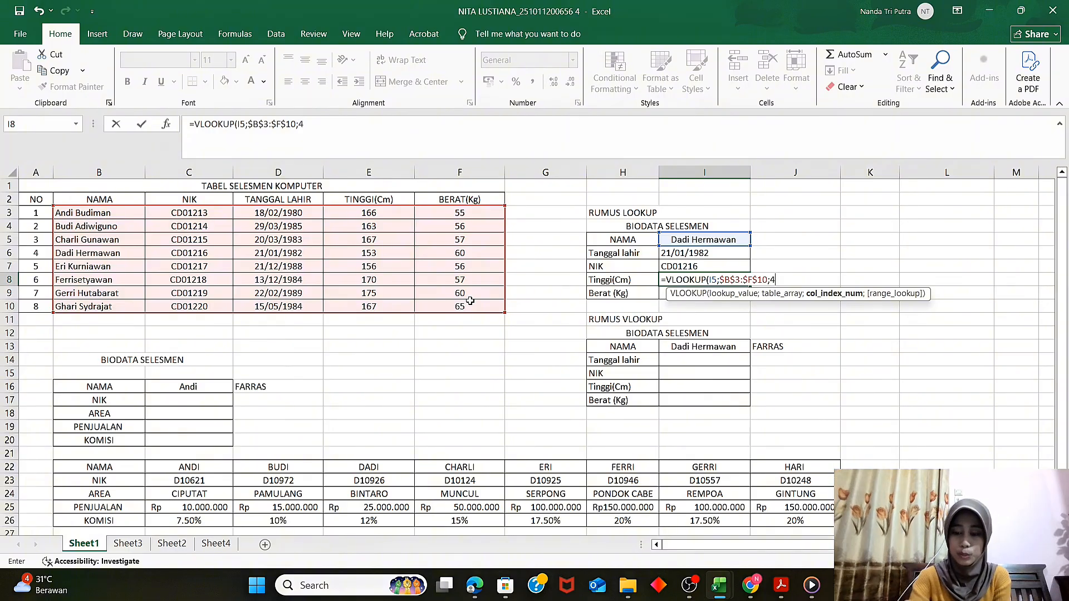
pyautogui.press('Return')
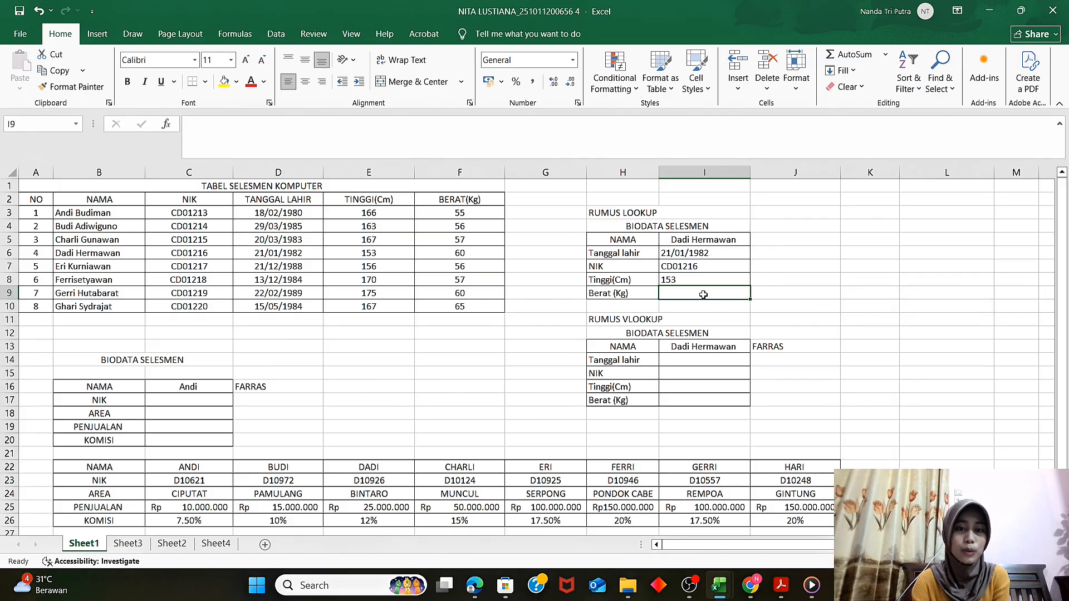
# Look up the salesman's Berat (Kg) in I9 with =VLOOKUP(I5;$B$3:$F$10;5)
pyautogui.write('=')
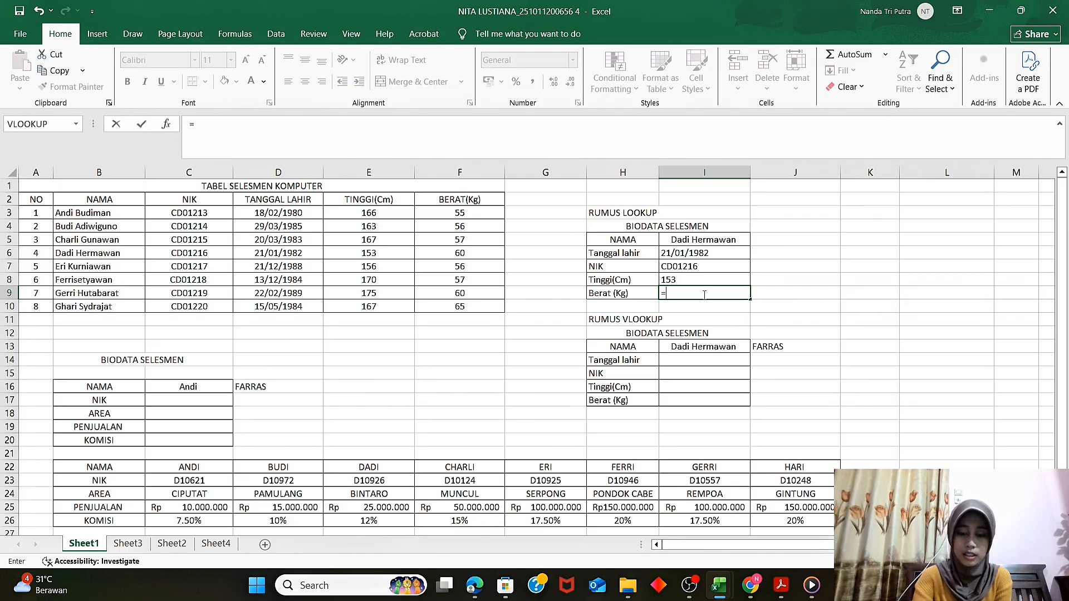
pyautogui.write('VLOO')
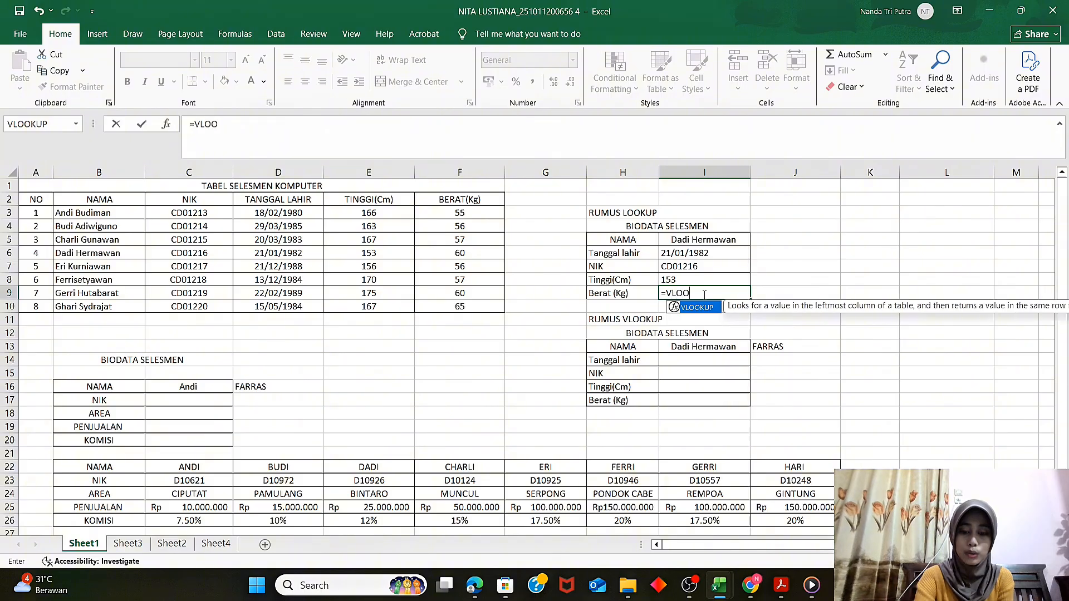
pyautogui.write('KUP(')
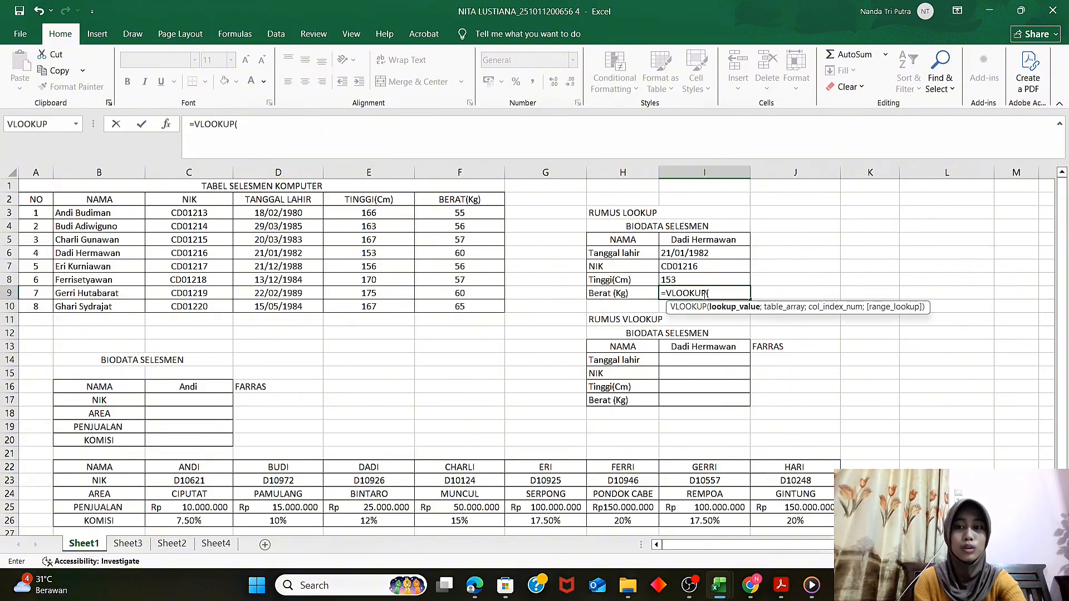
pyautogui.click(705, 240)
pyautogui.write(';')
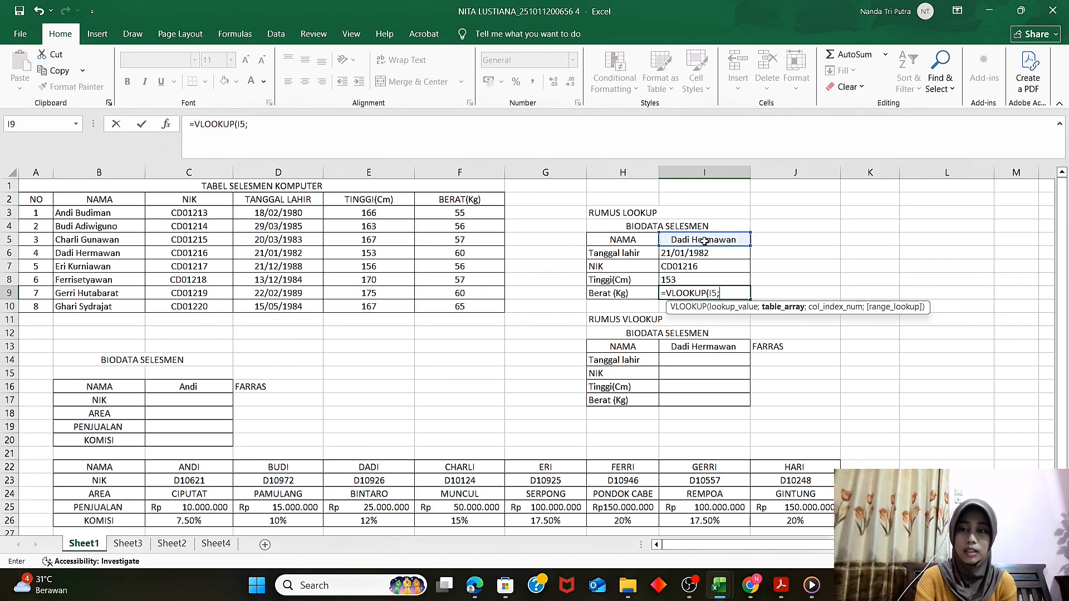
pyautogui.moveTo(107, 212); pyautogui.dragTo(462, 307)
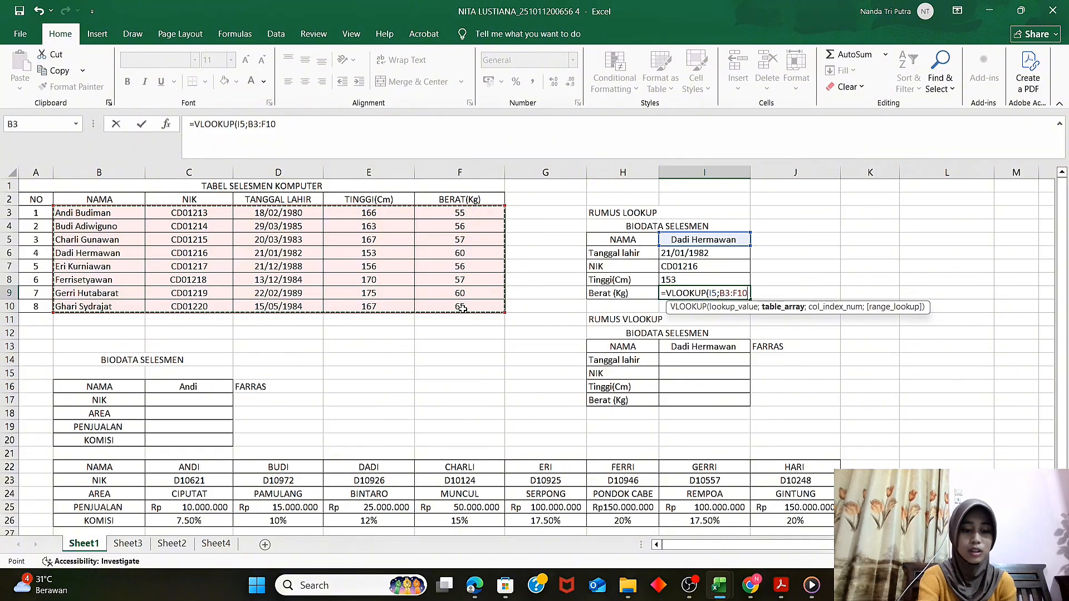
pyautogui.press('F4')
pyautogui.write(';')
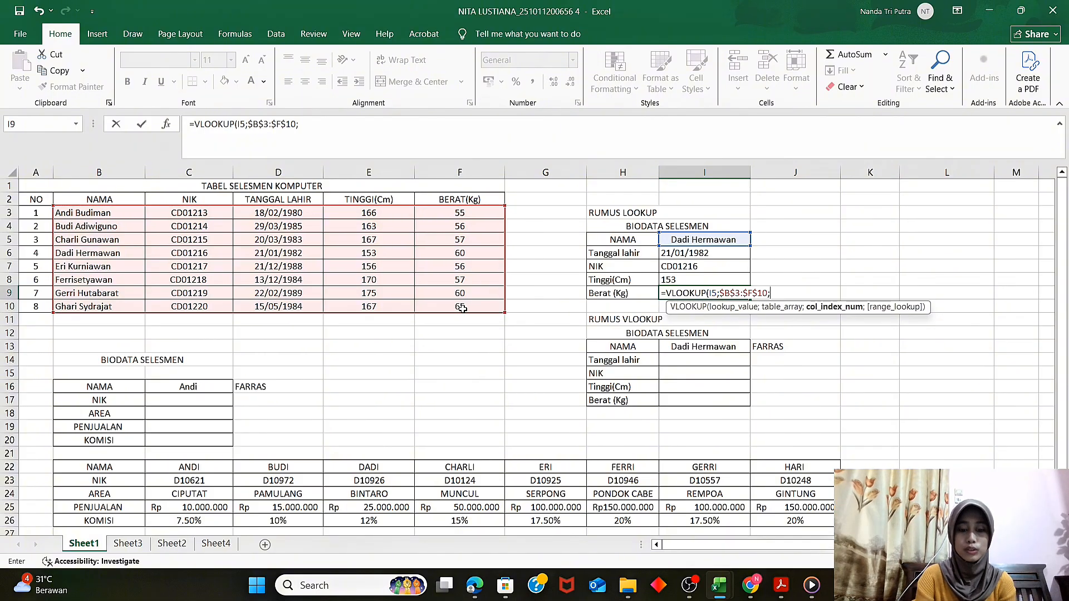
pyautogui.write('5')
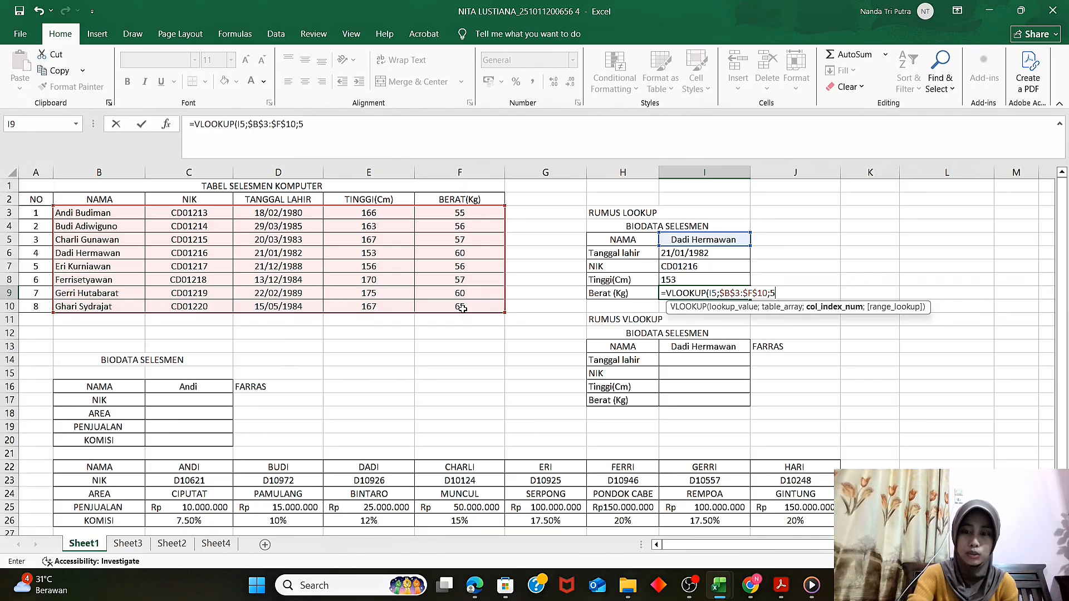
pyautogui.press('Return')
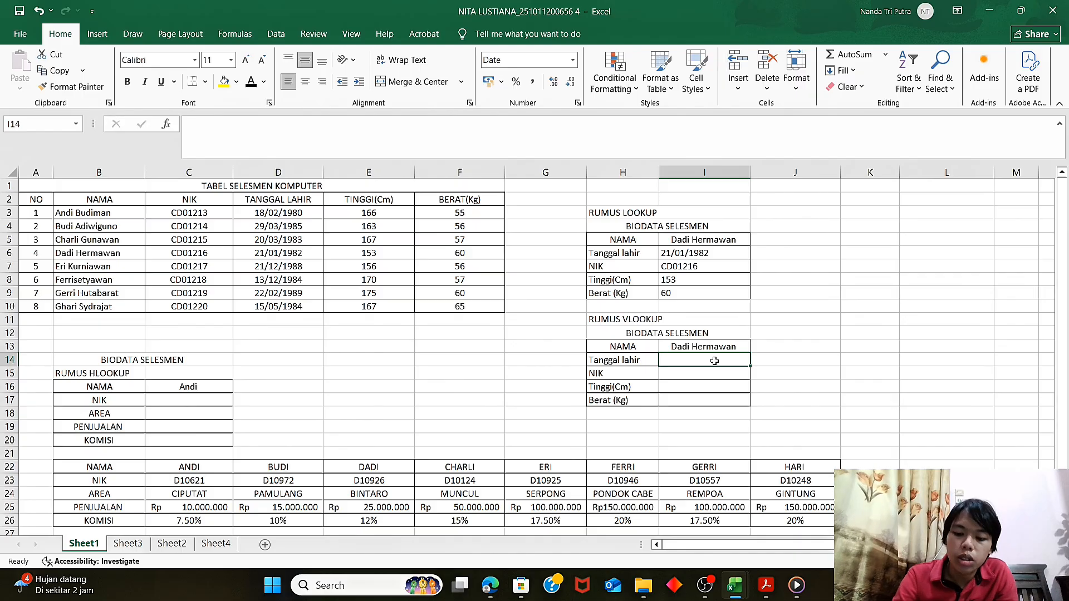
# Begin a VLOOKUP formula in I14 for the salesman's Tanggal lahir, with I13 as the lookup value
pyautogui.write('=')
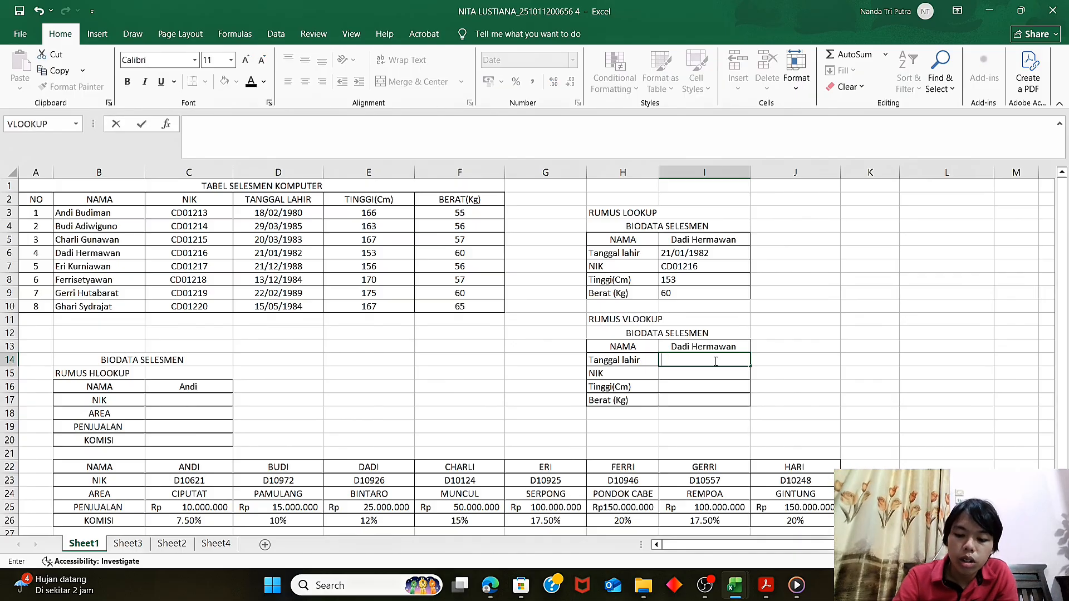
pyautogui.press('BackSpace')
pyautogui.write('+')
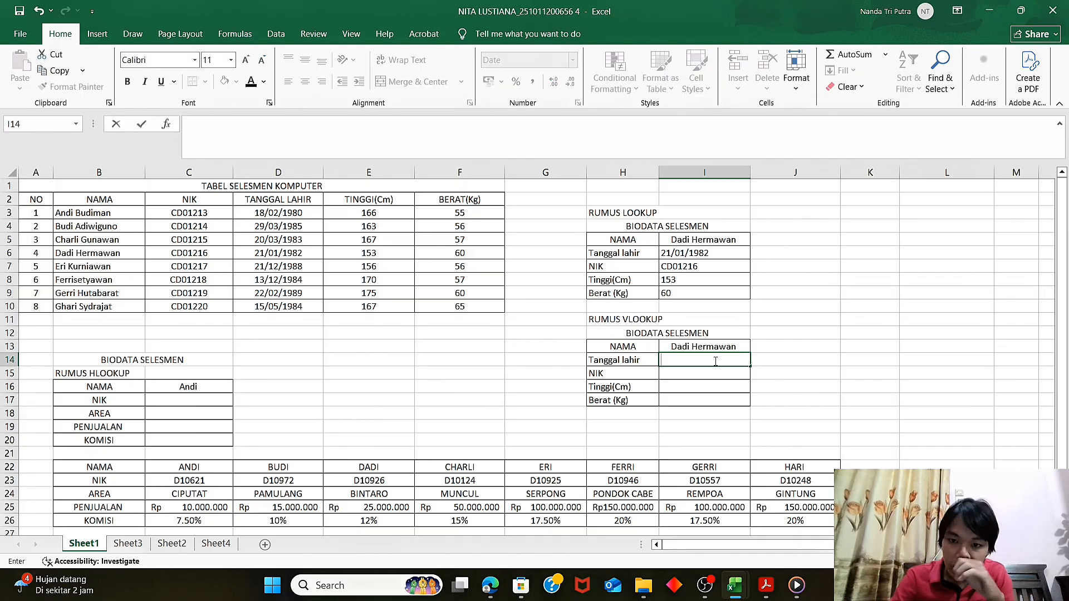
pyautogui.write('=')
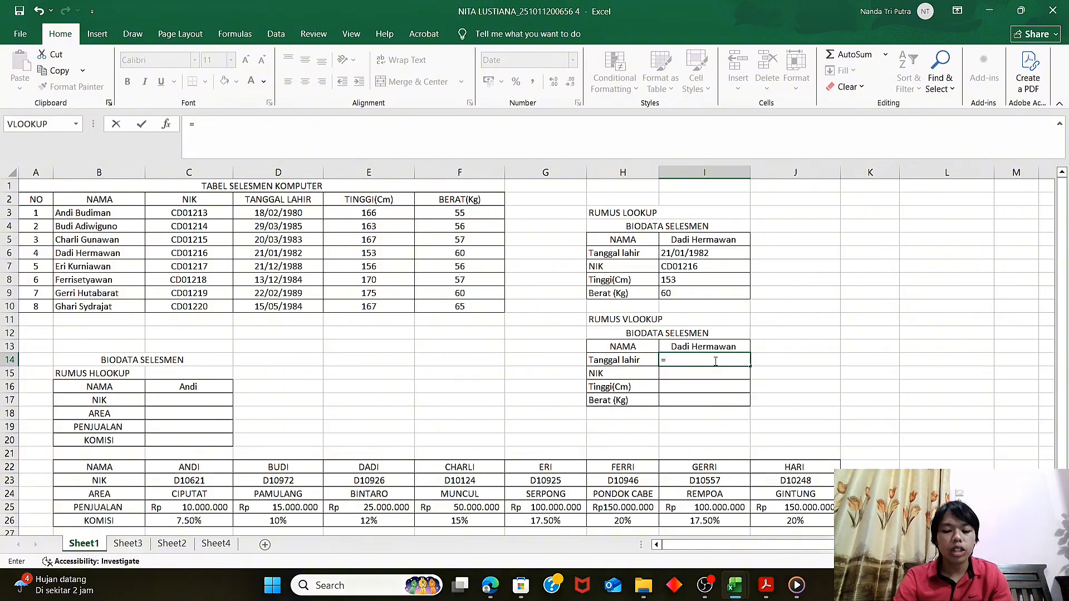
pyautogui.write('VLOOKUP(')
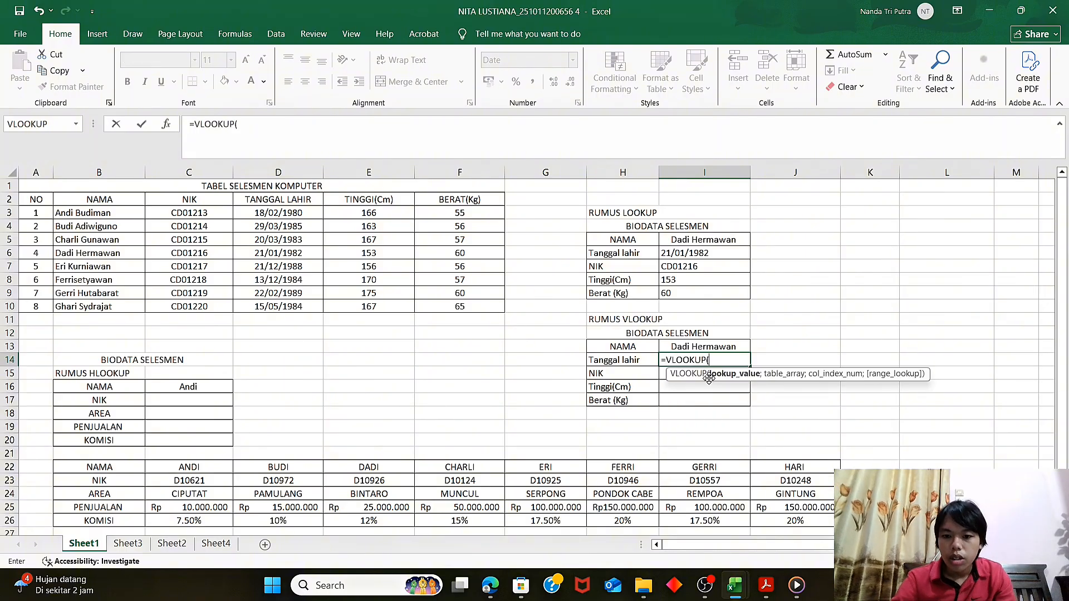
pyautogui.doubleClick(706, 378)
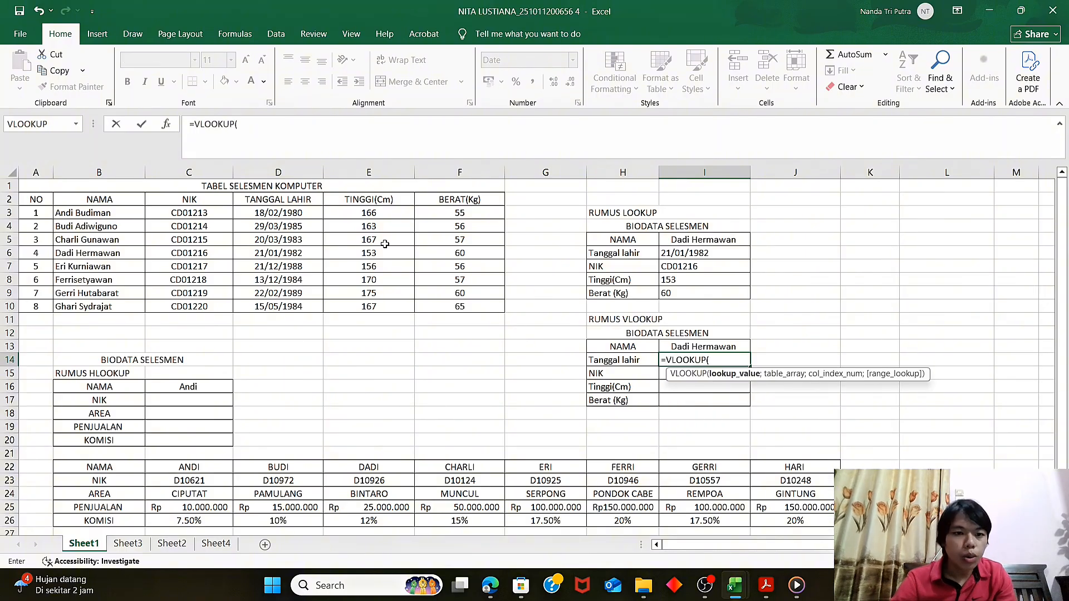
pyautogui.click(682, 346)
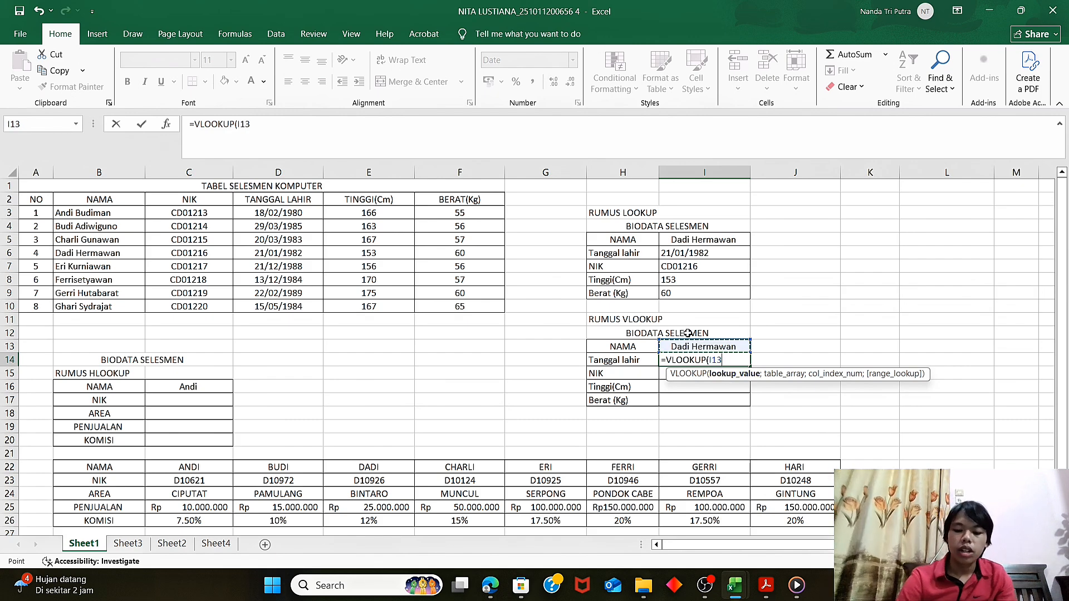
pyautogui.write(';')
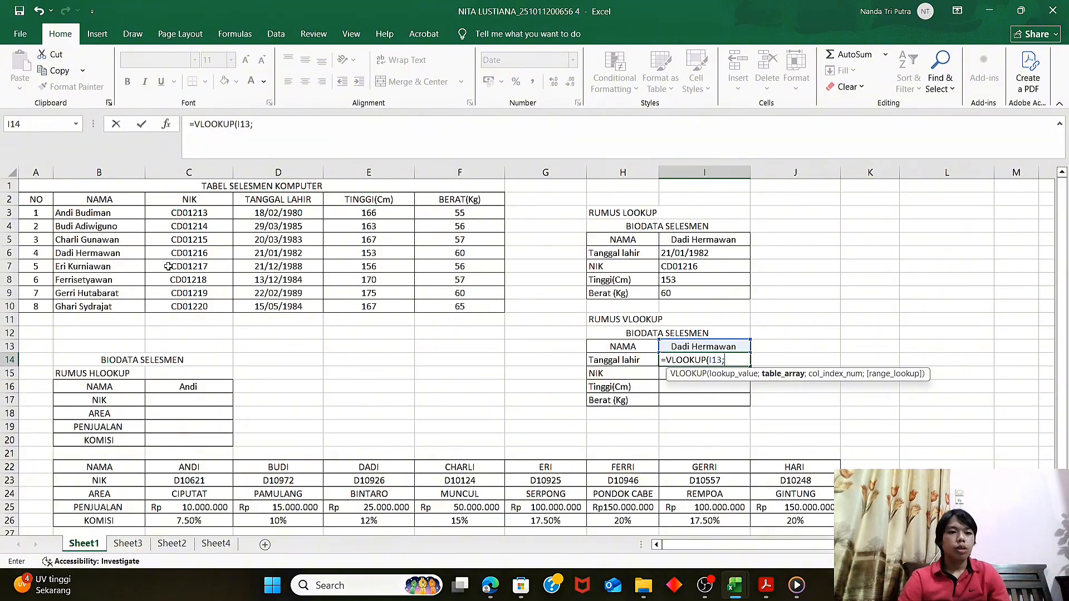
# Complete the Tanggal lahir lookup in I14 with table array $B$3:$F$10 and column index 3
pyautogui.click(111, 214)
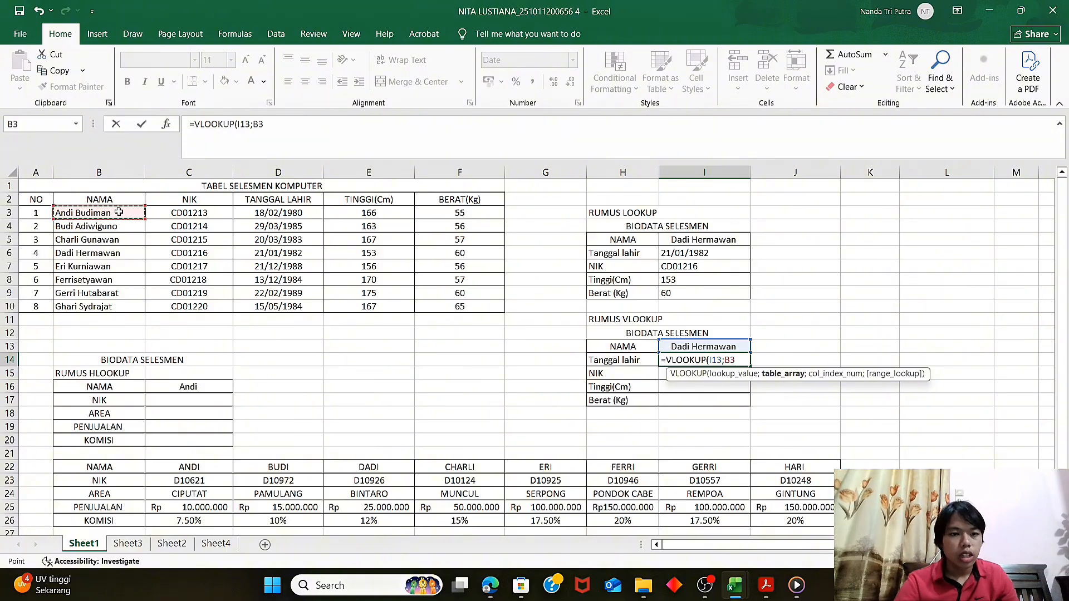
pyautogui.hotkey('ctrl', 'shift', 'Down')
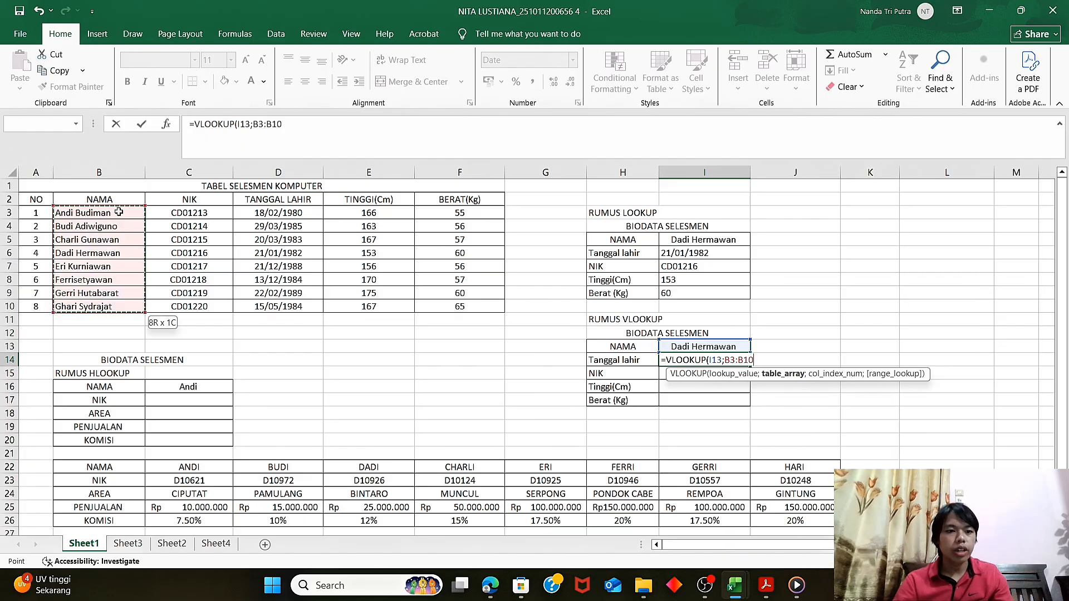
pyautogui.hotkey('ctrl', 'shift', 'Right')
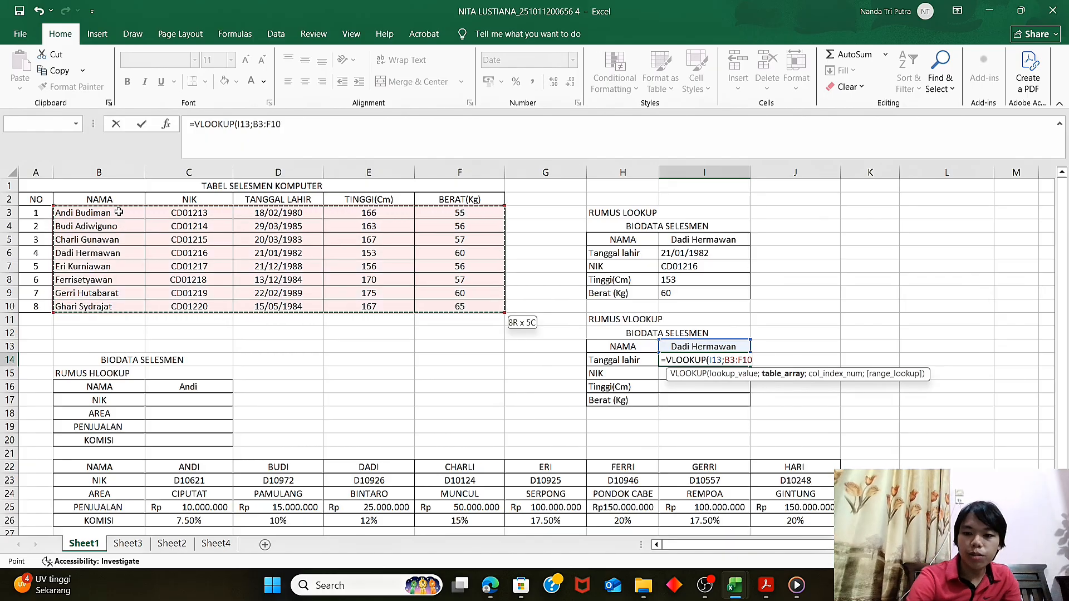
pyautogui.press('F4')
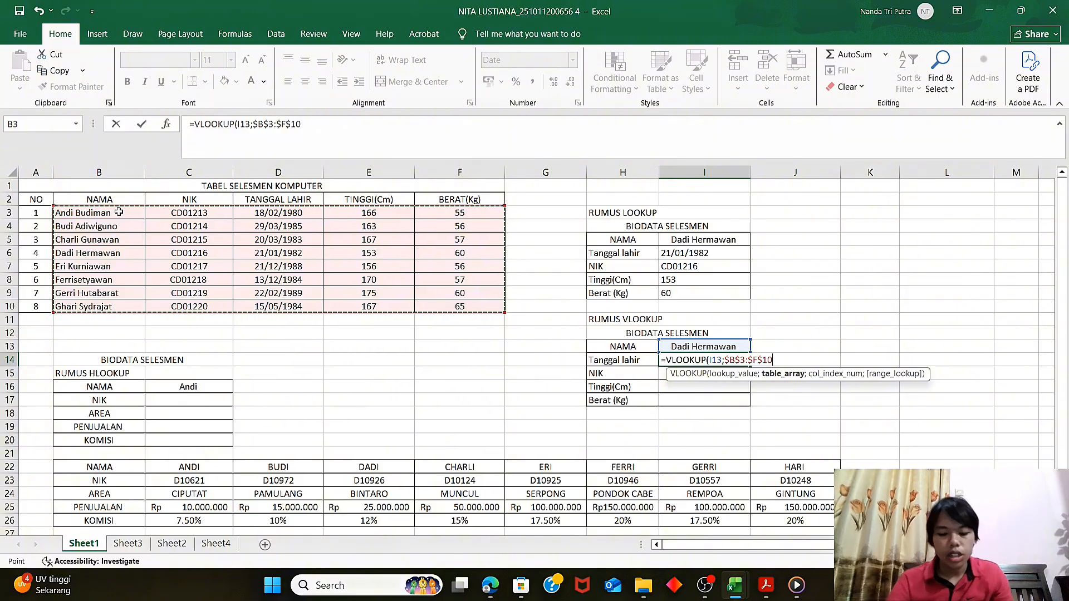
pyautogui.write(';')
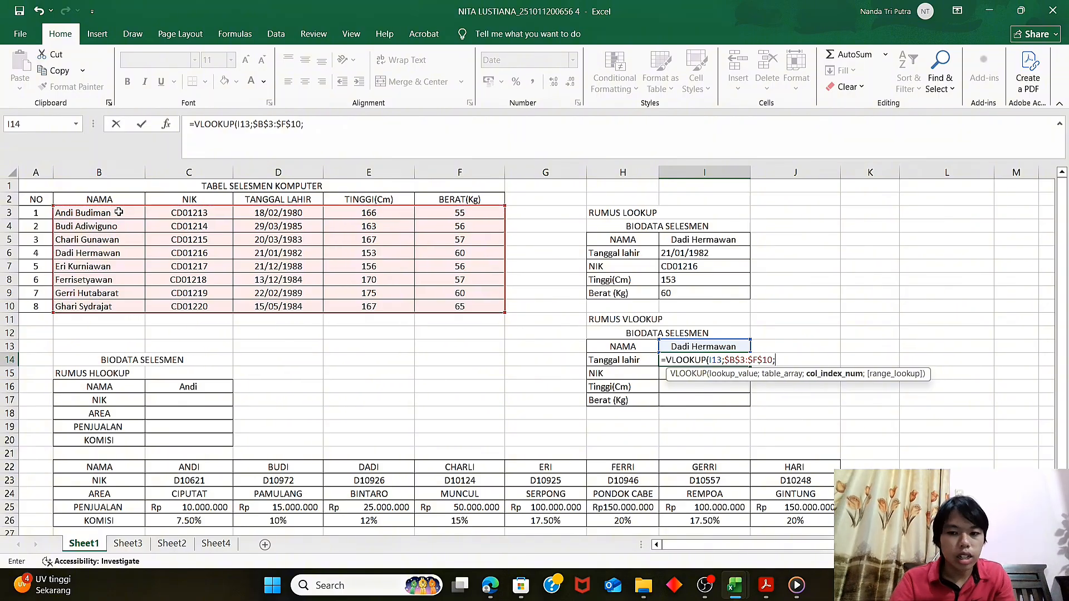
pyautogui.write('3')
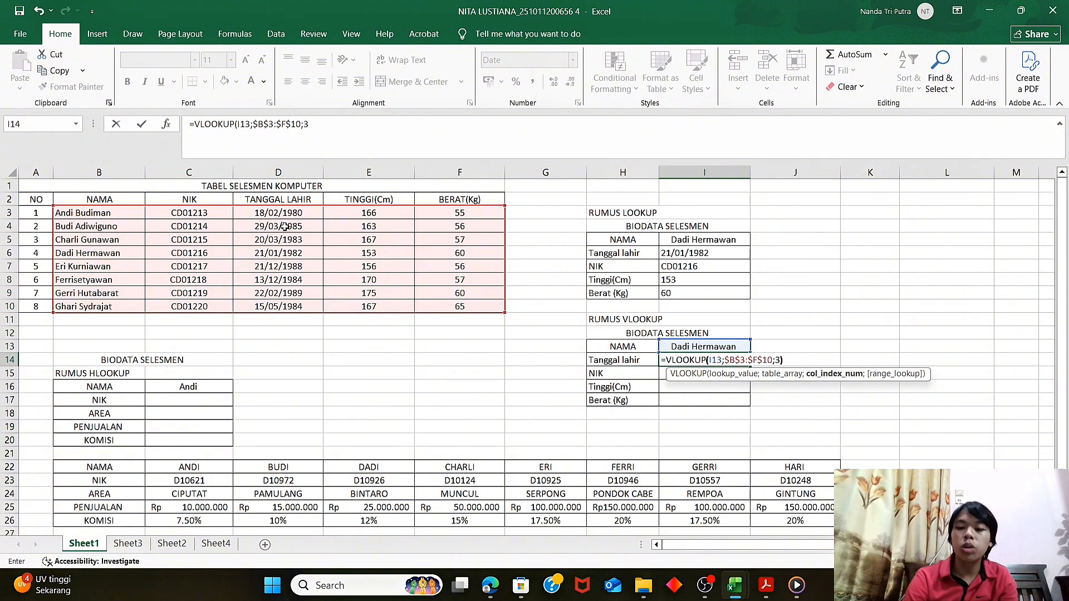
pyautogui.press('Return')
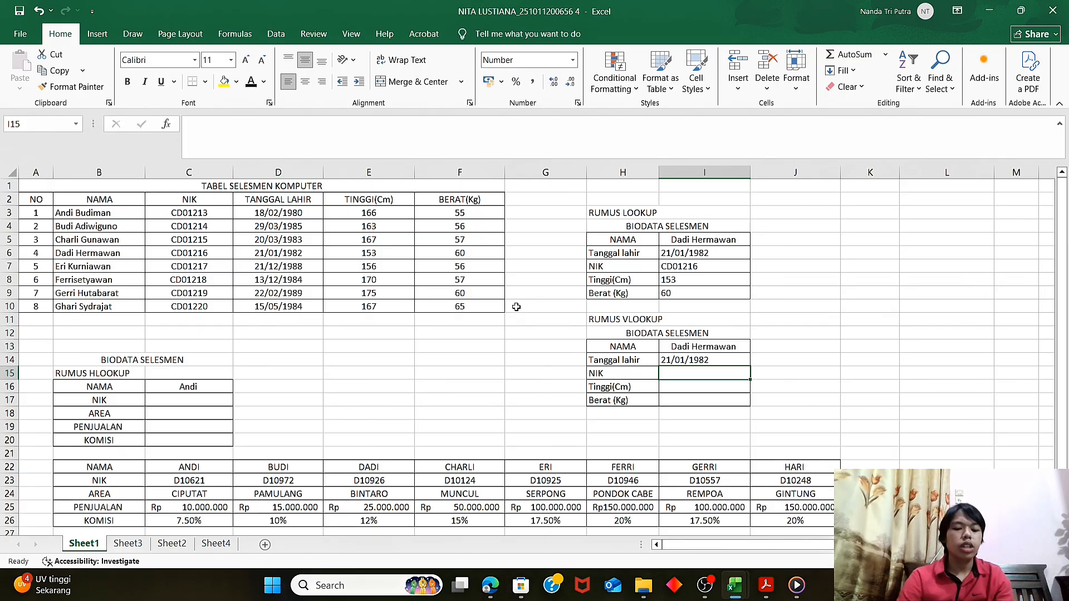
pyautogui.click(718, 362)
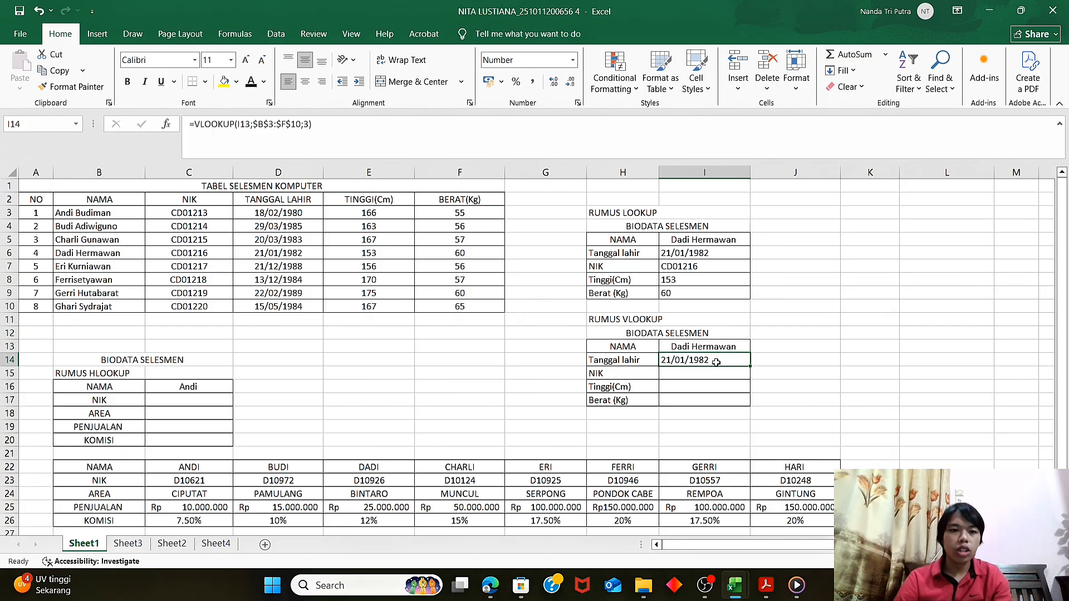
pyautogui.click(305, 125)
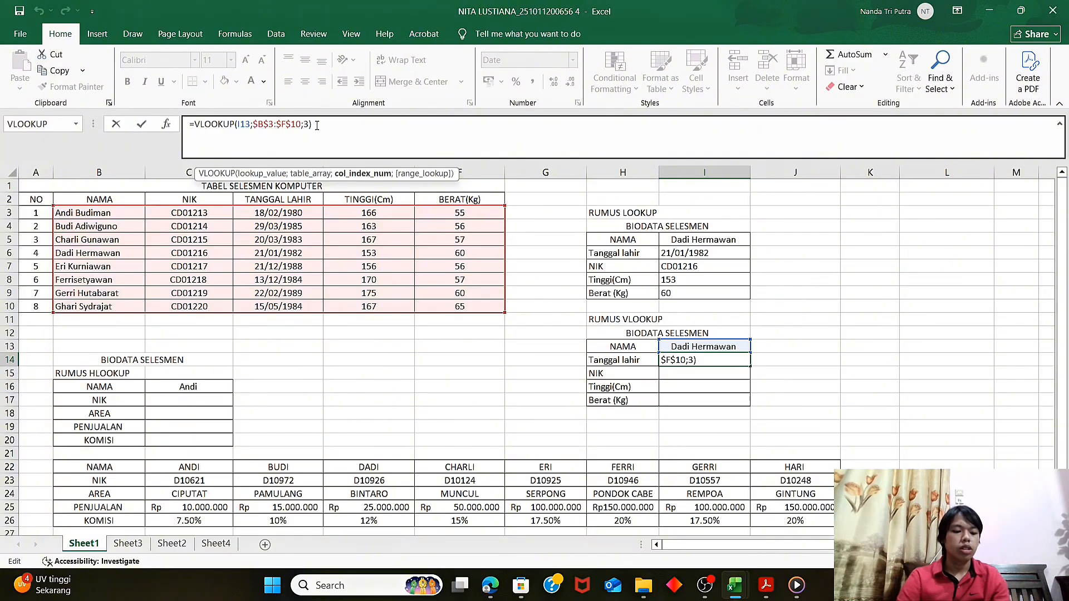
pyautogui.tripleClick(316, 125)
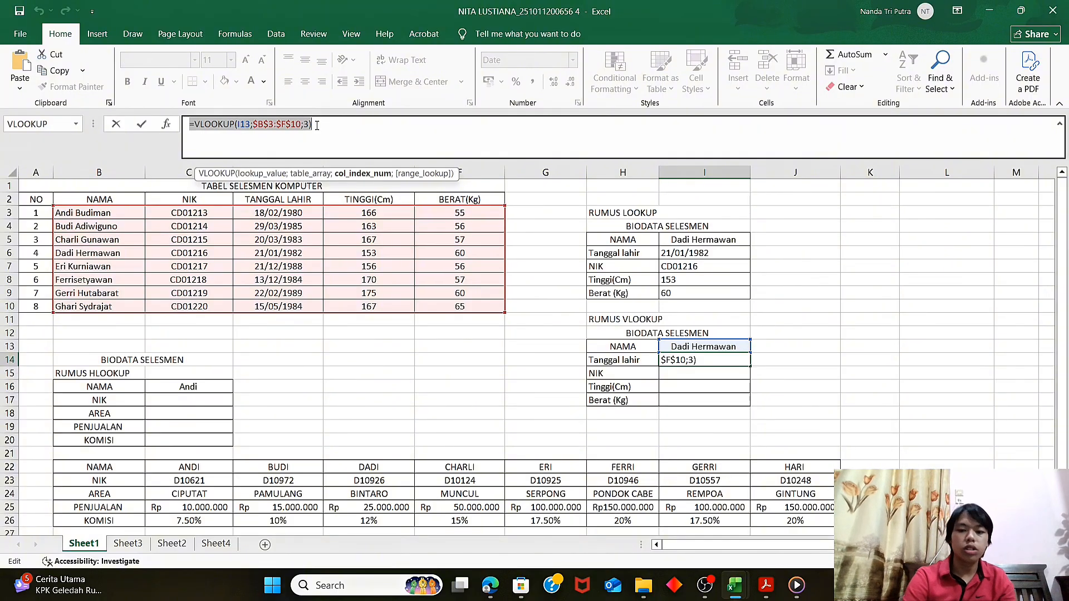
pyautogui.write('=')
pyautogui.click(671, 372)
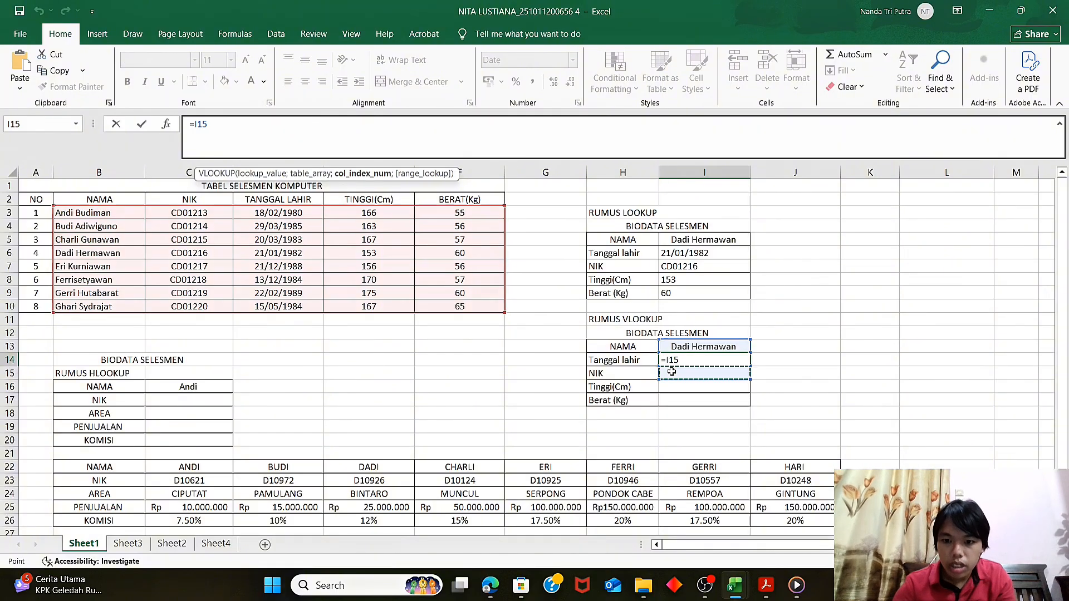
pyautogui.press('BackSpace')
pyautogui.press('BackSpace')
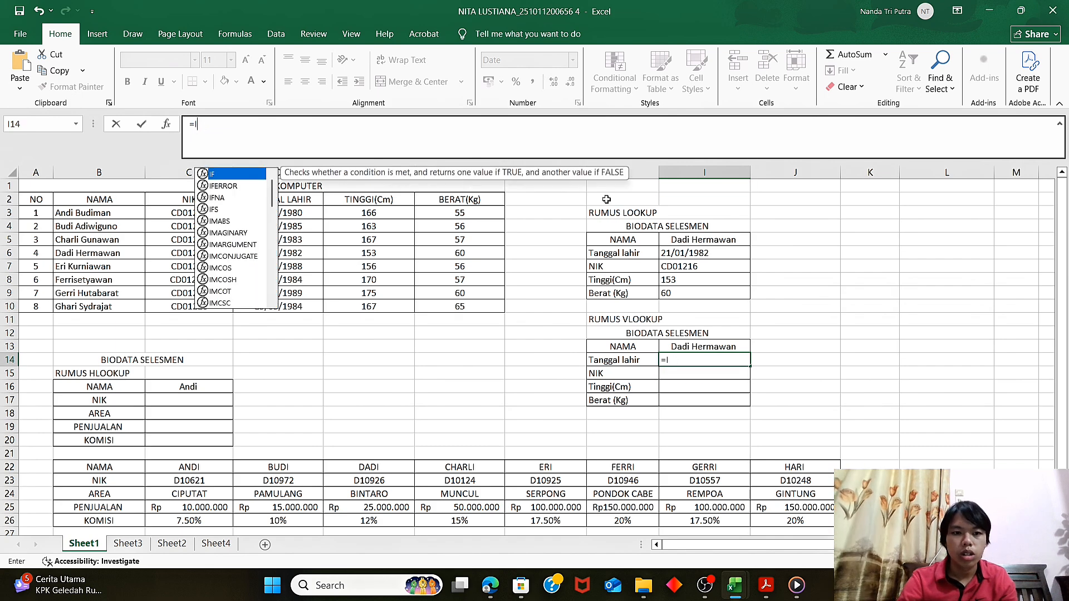
pyautogui.press('BackSpace')
pyautogui.press('BackSpace')
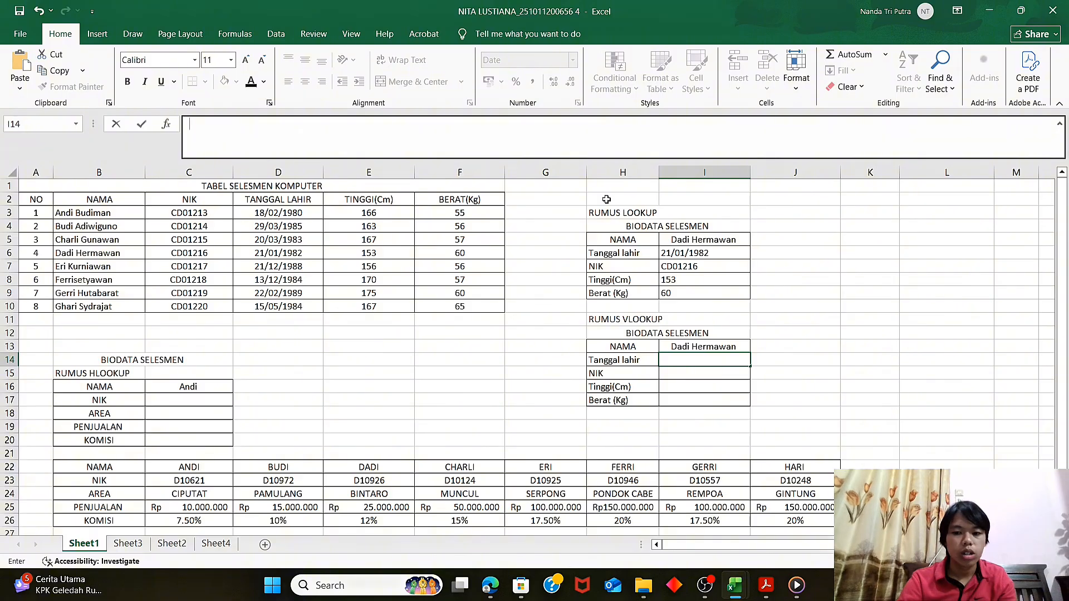
pyautogui.hotkey('ctrl', 'z')
pyautogui.press('Return')
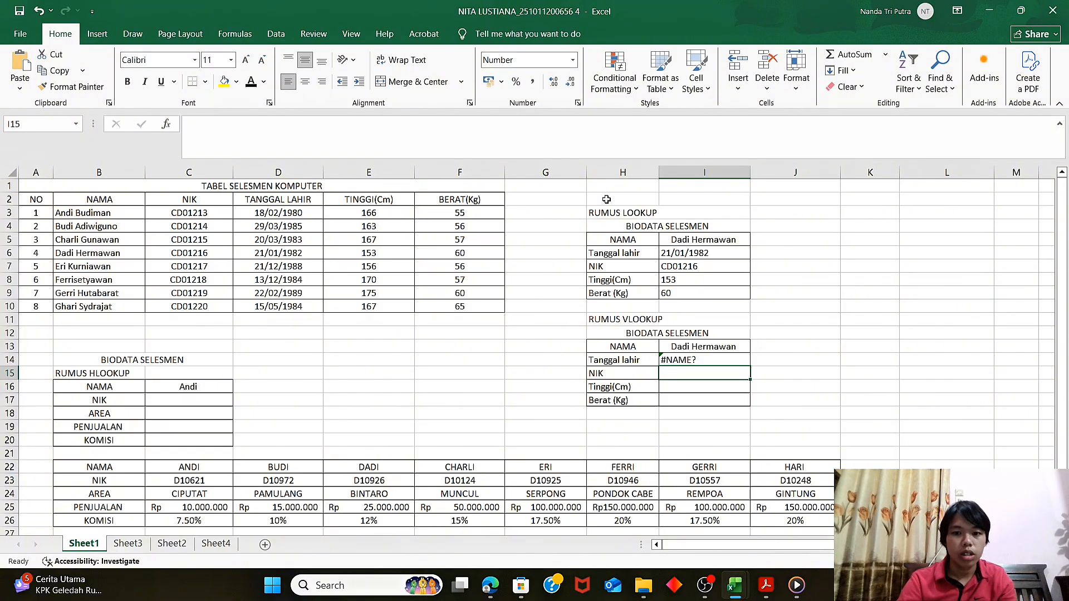
pyautogui.click(722, 361)
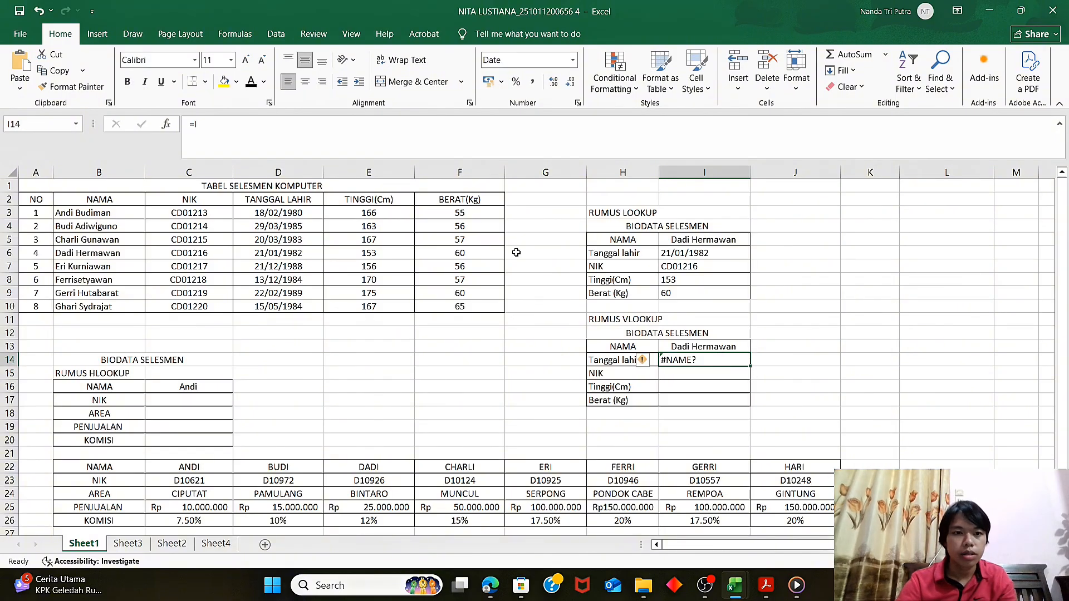
pyautogui.hotkey('ctrl', 'z')
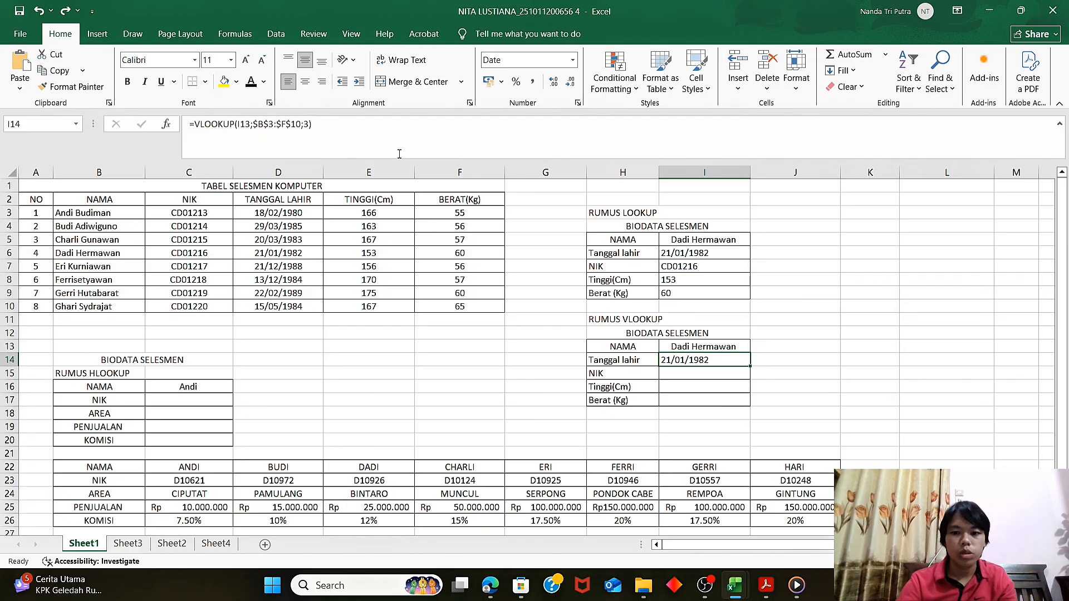
# Reuse the I14 VLOOKUP formula in I15 for the NIK, keeping lookup value I13 and setting the column index to 2
pyautogui.click(365, 127)
pyautogui.hotkey('shift', 'Home')
pyautogui.hotkey('ctrl', 'c')
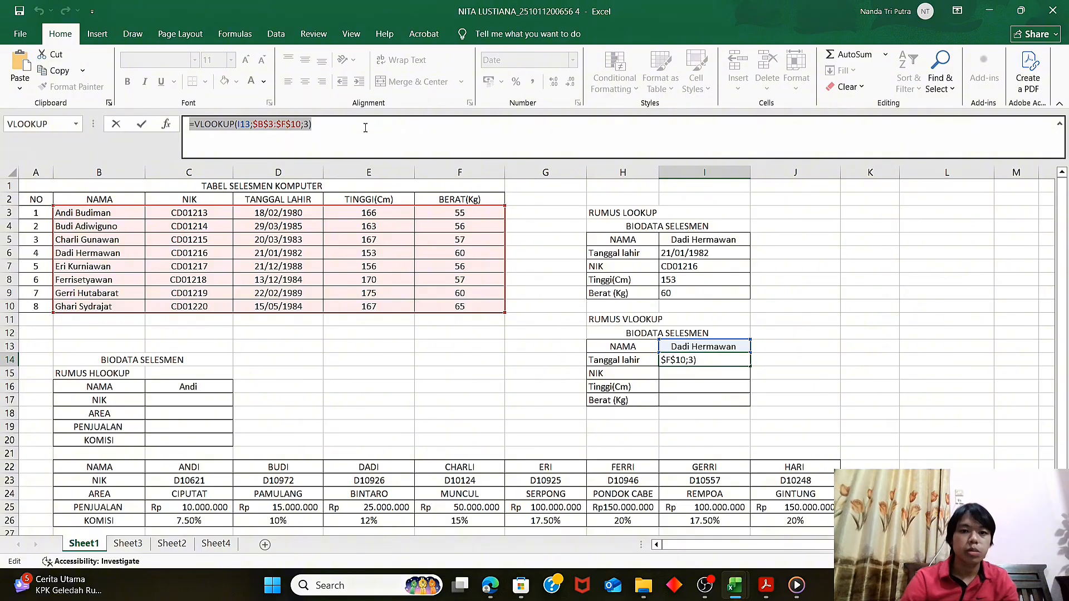
pyautogui.press('Return')
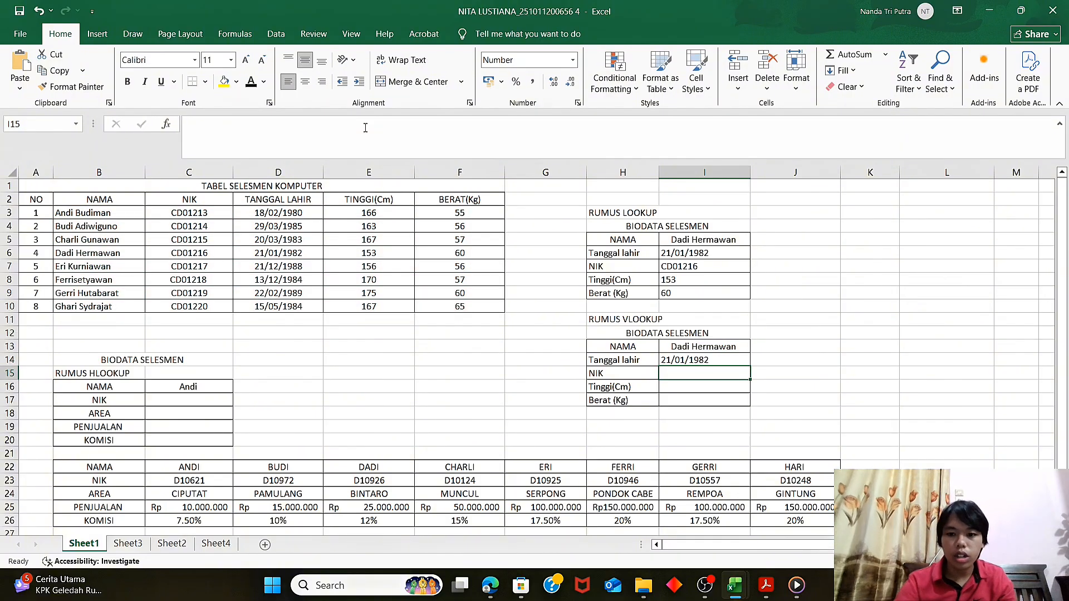
pyautogui.hotkey('ctrl', 'v')
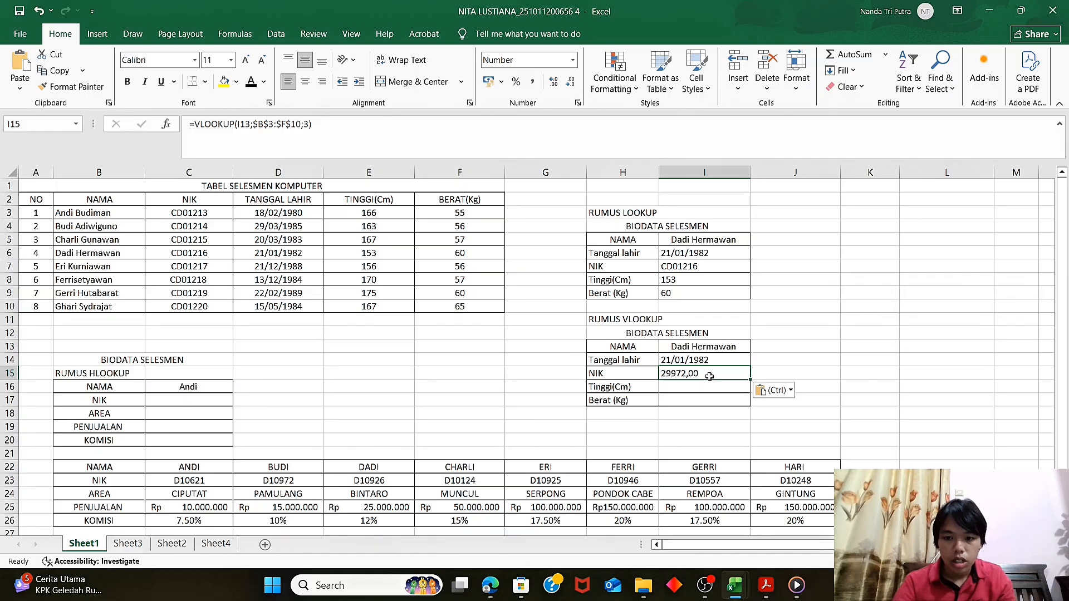
pyautogui.click(311, 124)
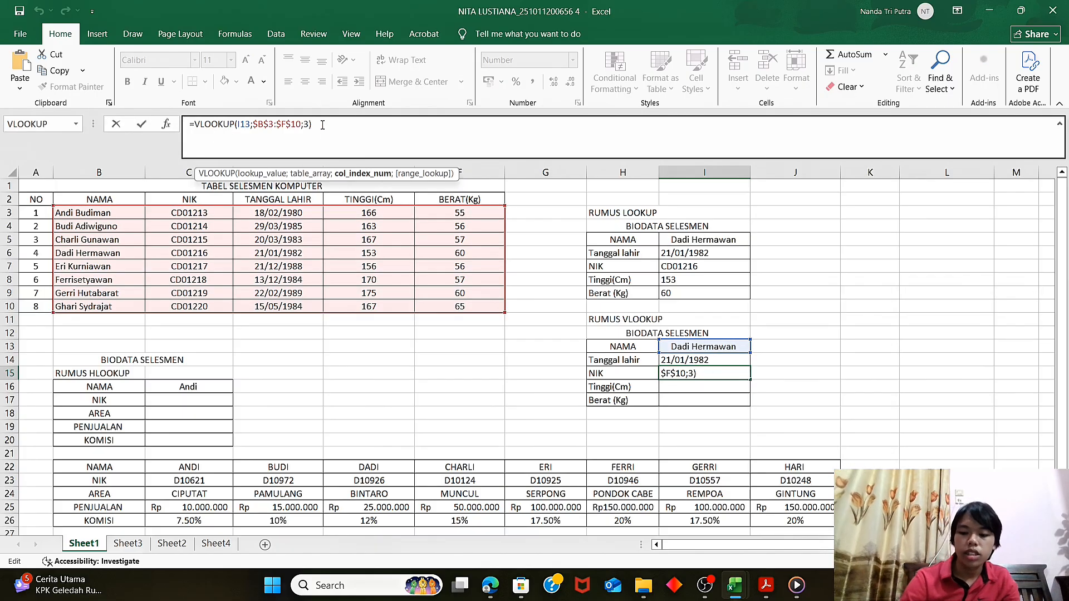
pyautogui.press('BackSpace')
pyautogui.write('2')
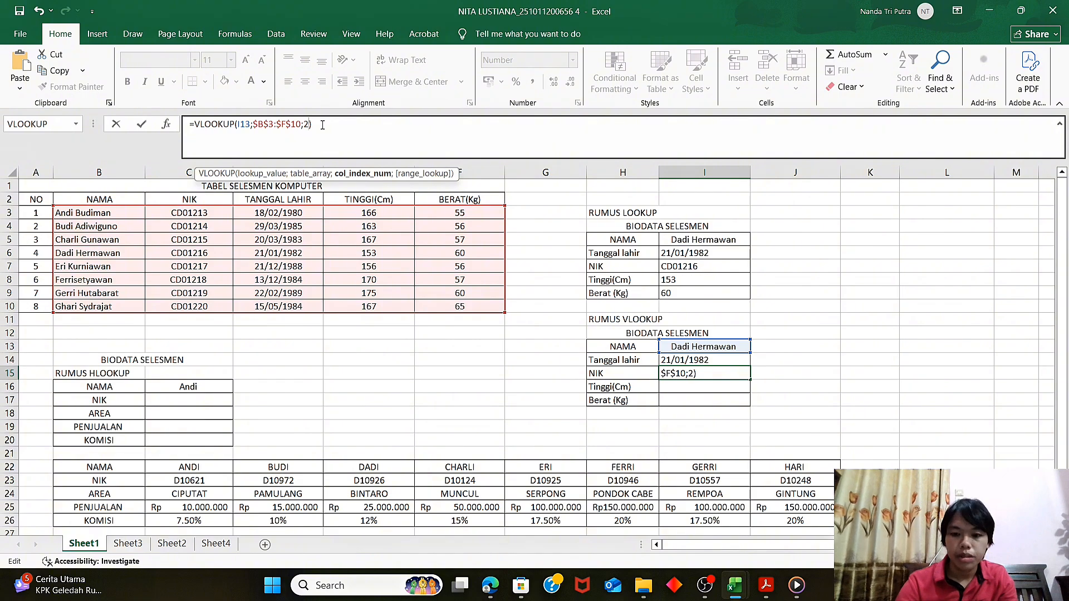
pyautogui.press('Return')
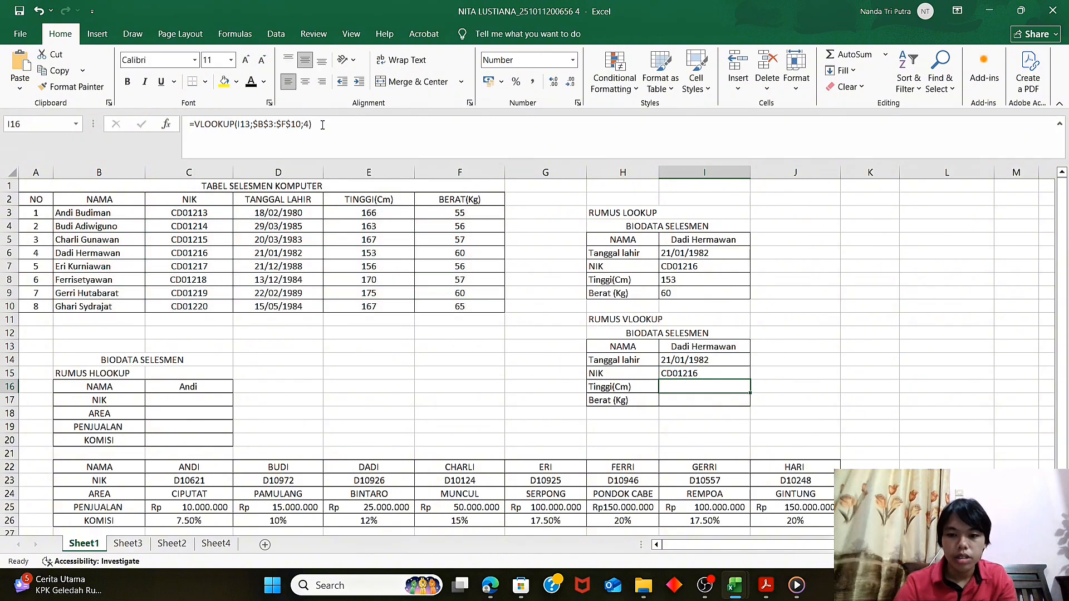
pyautogui.click(691, 372)
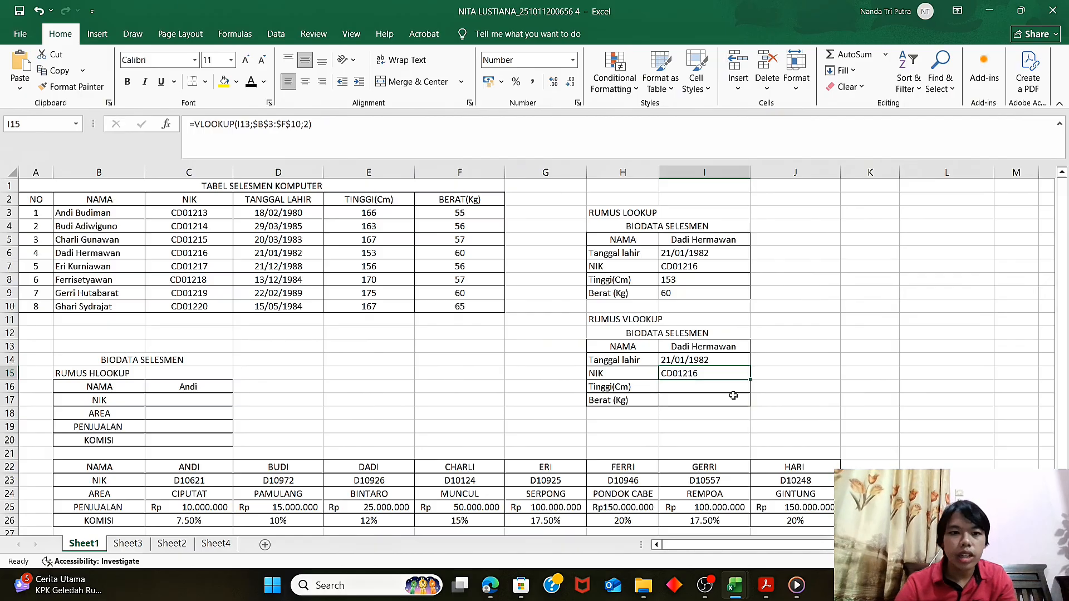
pyautogui.click(306, 124)
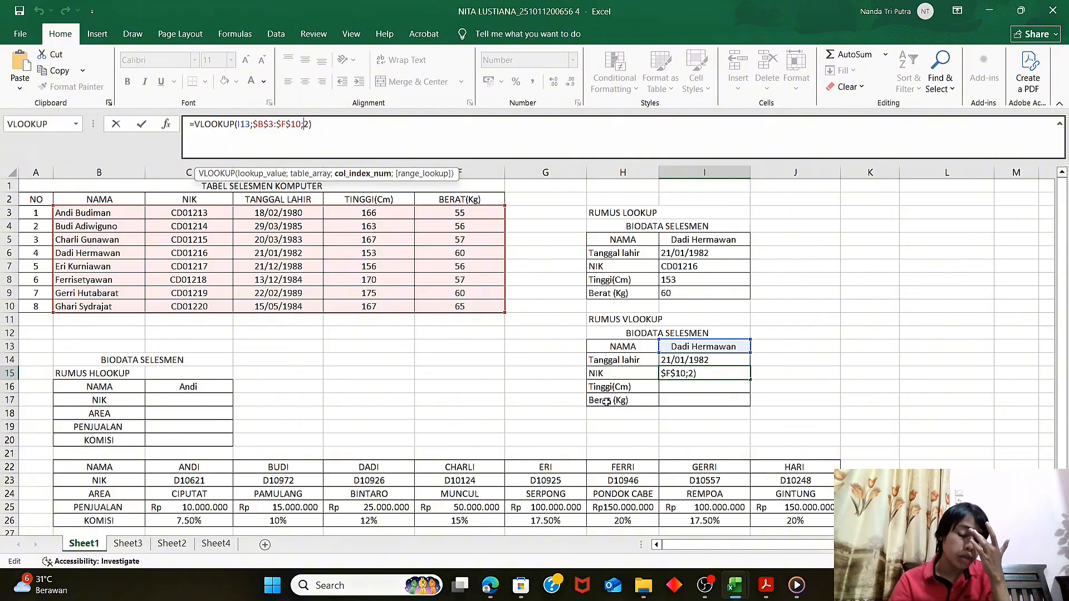
pyautogui.click(694, 386)
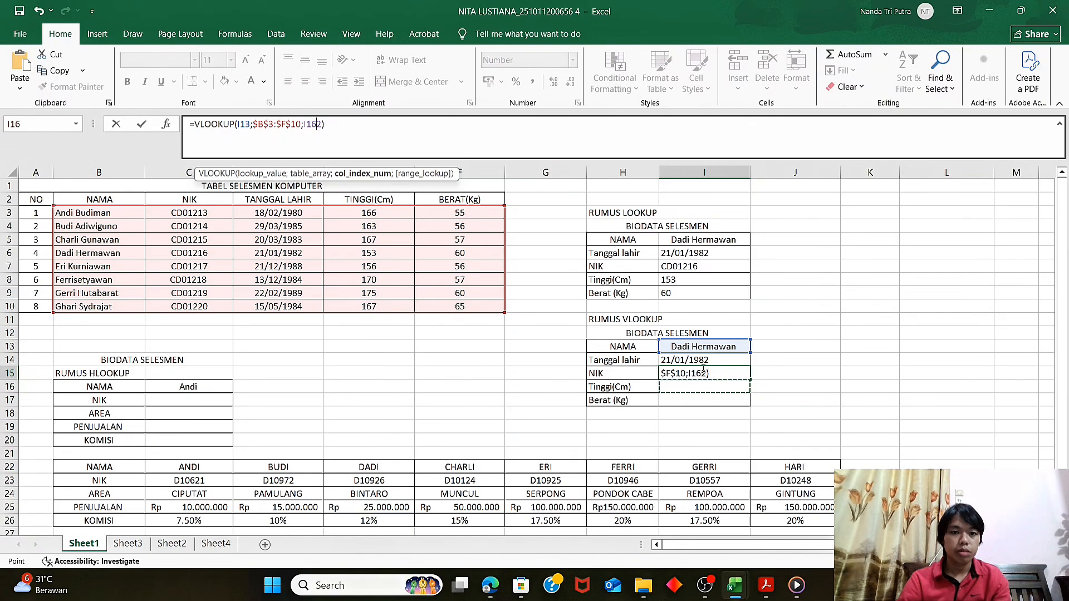
pyautogui.press('BackSpace')
pyautogui.press('BackSpace')
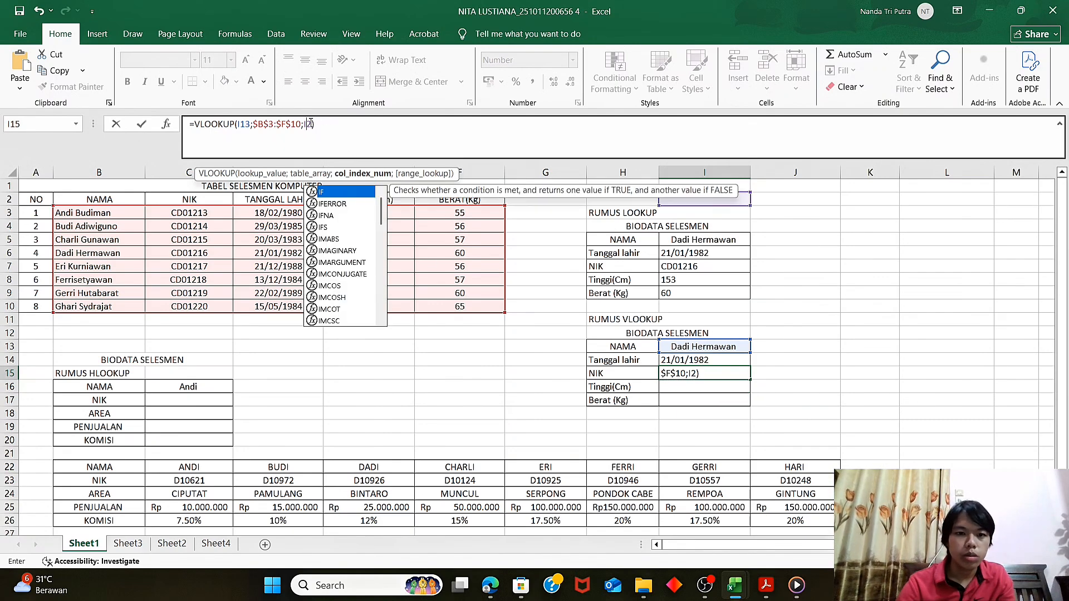
pyautogui.click(312, 124)
pyautogui.press('BackSpace')
pyautogui.press('BackSpace')
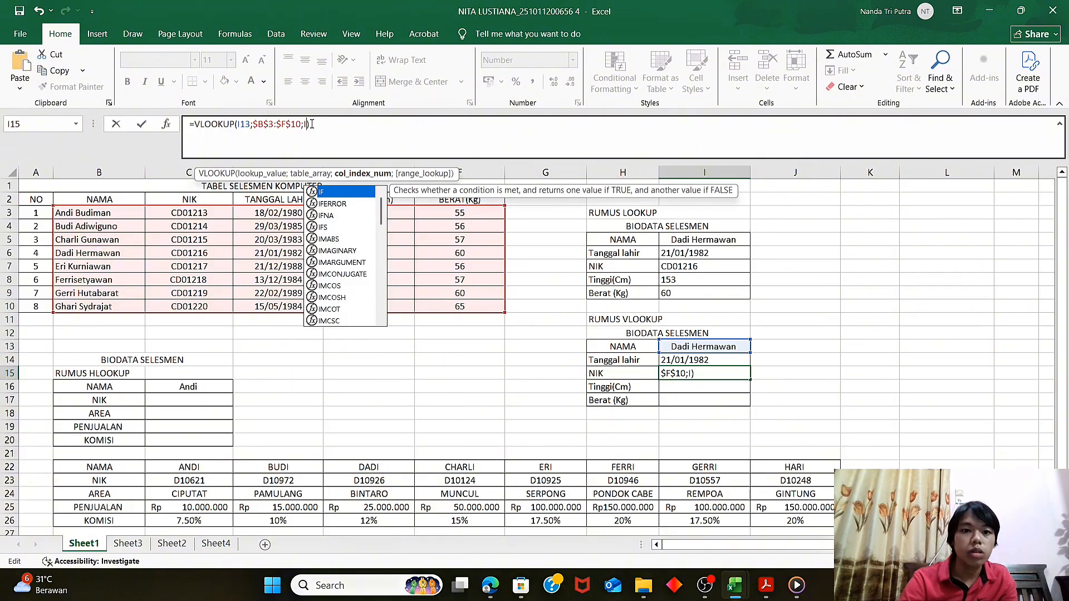
pyautogui.write('2')
pyautogui.press('Return')
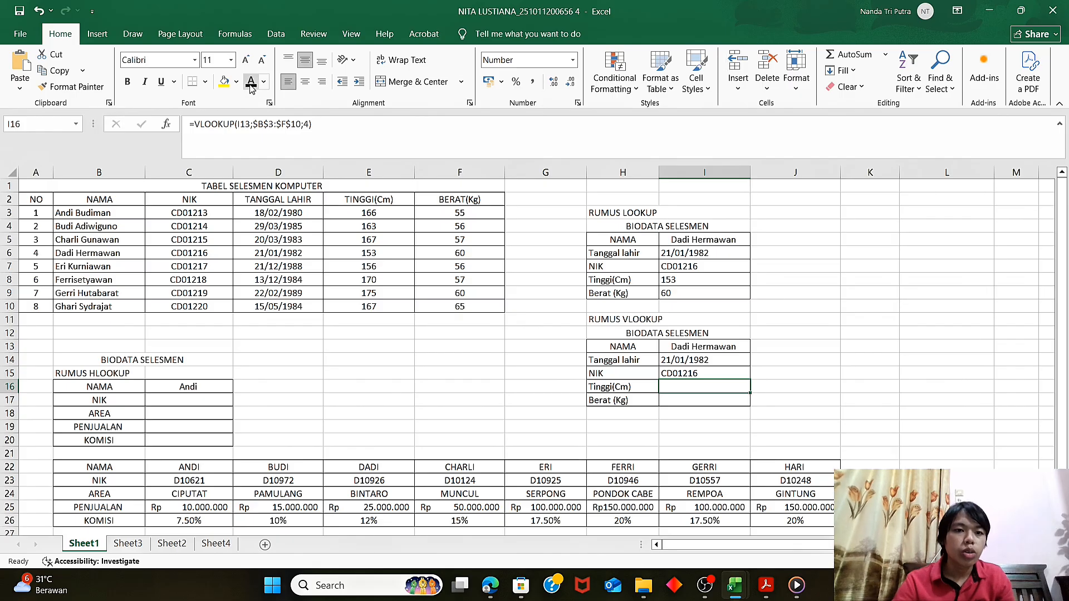
# Apply the black font color to the Berat (Kg) VLOOKUP result in I17
pyautogui.click(686, 402)
# Look up the salesman's NIK in C17 with =HLOOKUP(C16;$C$22:$J$26;2)
pyautogui.click(194, 398)
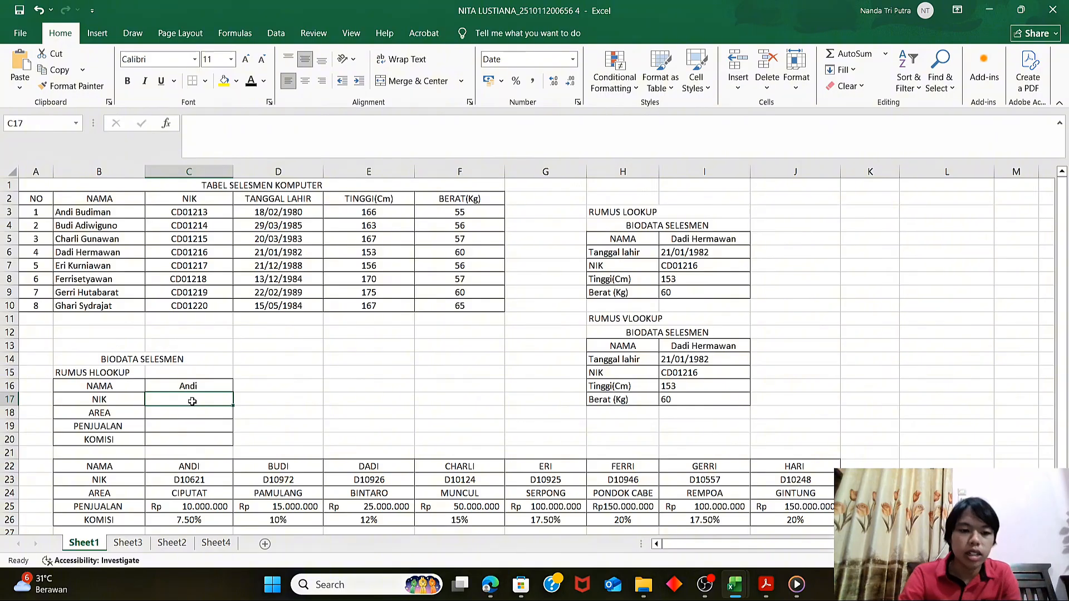
pyautogui.write('=HLOOK')
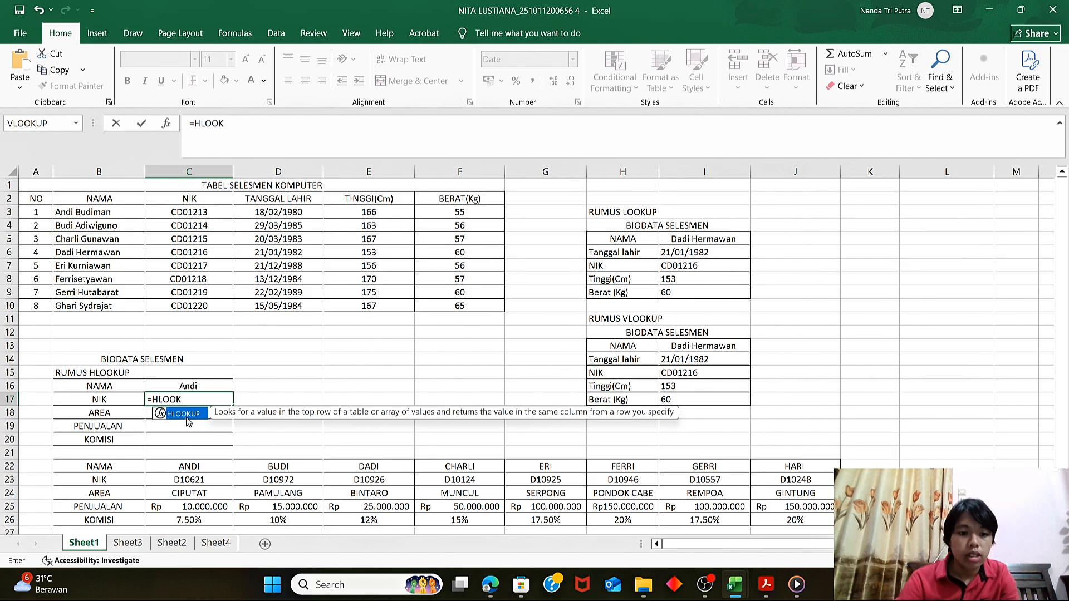
pyautogui.doubleClick(186, 415)
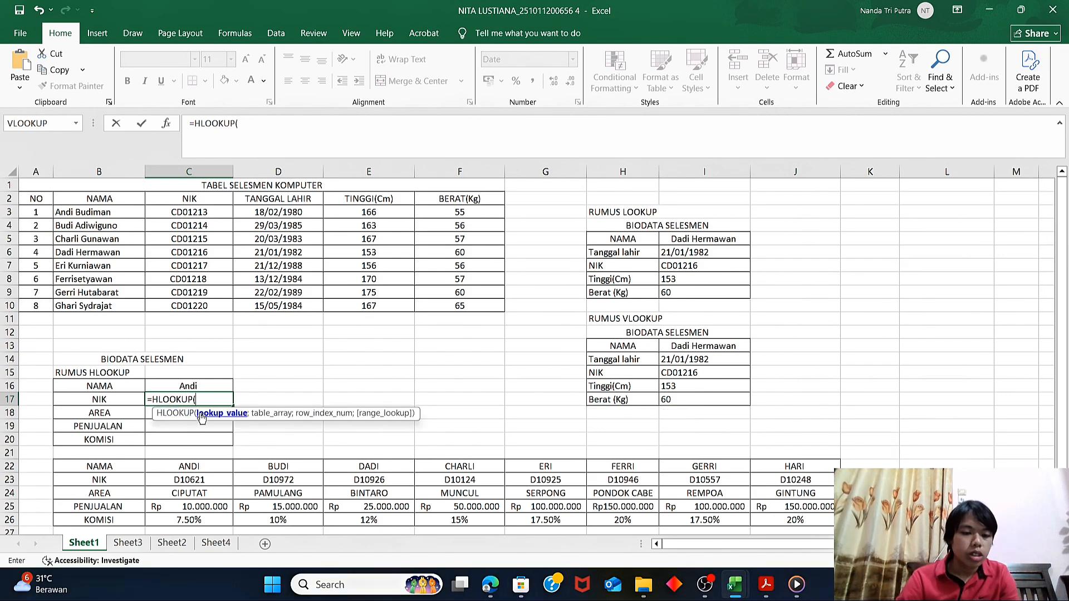
pyautogui.click(202, 384)
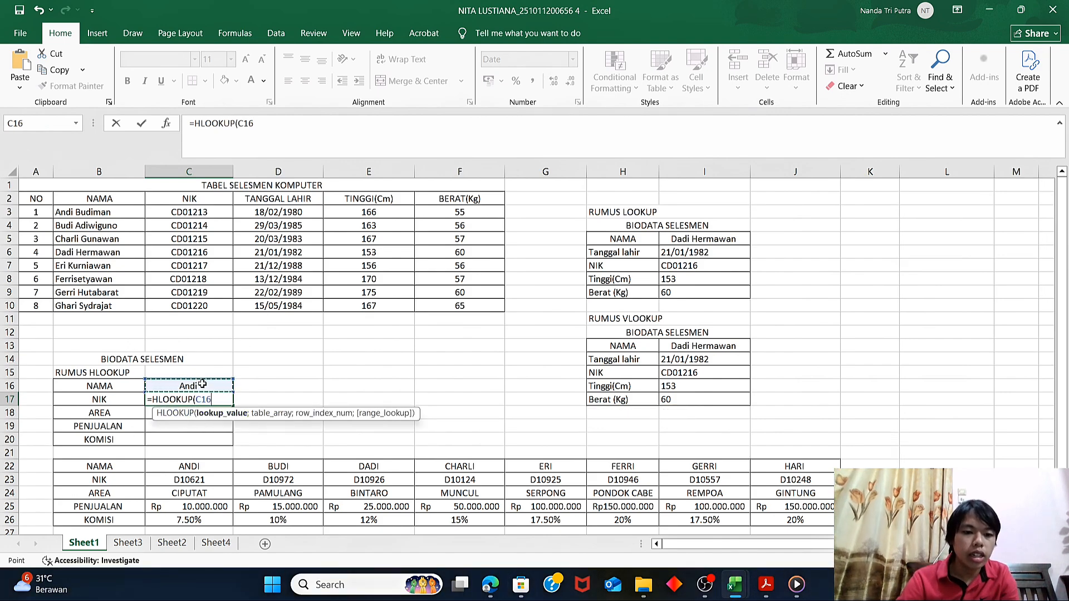
pyautogui.write(';')
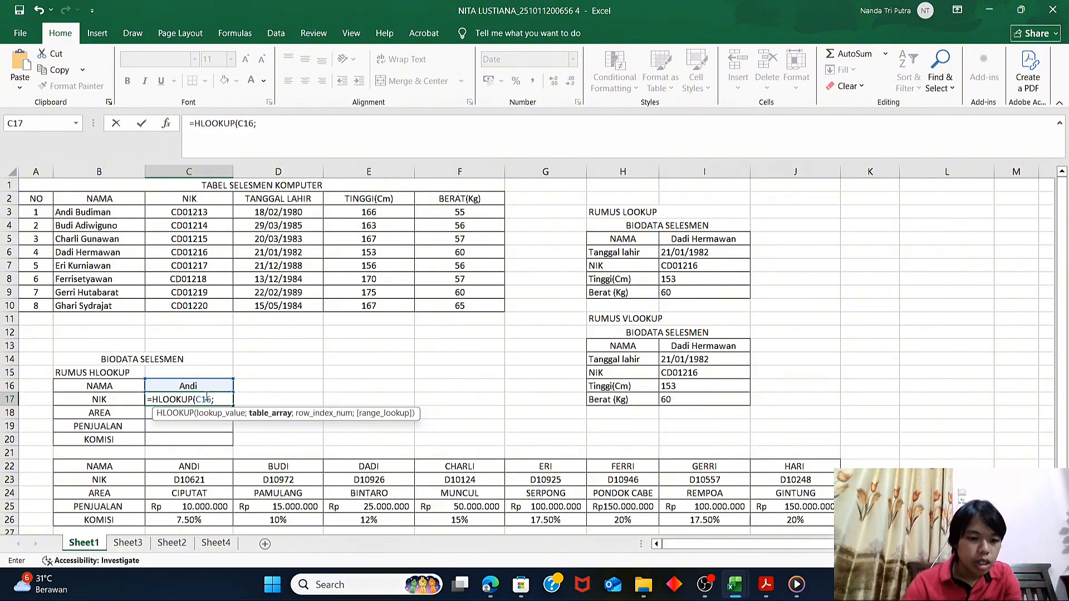
pyautogui.click(201, 466)
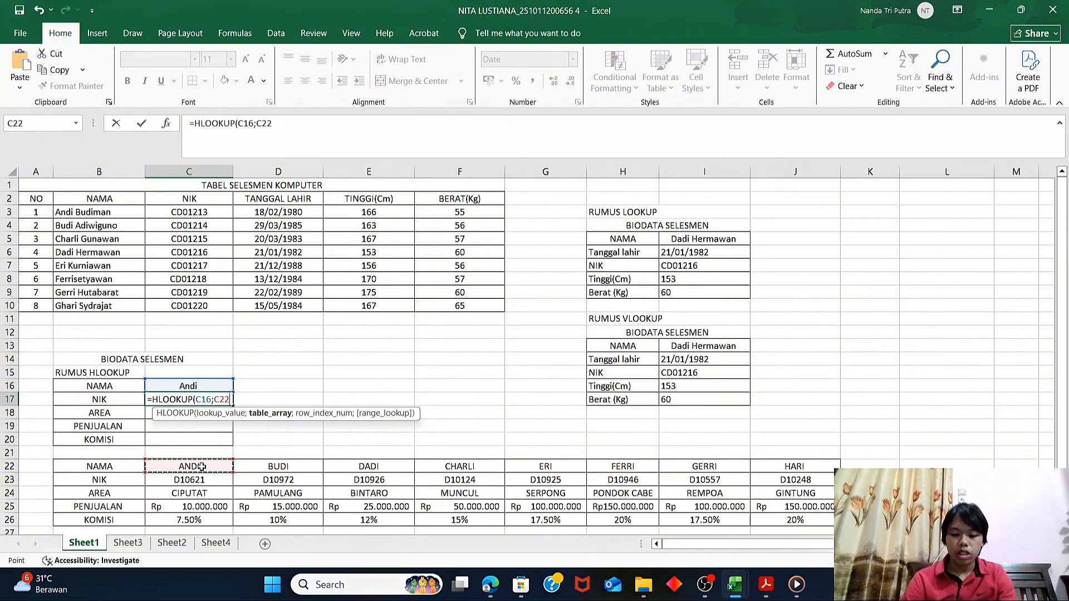
pyautogui.moveTo(201, 467); pyautogui.dragTo(223, 520)
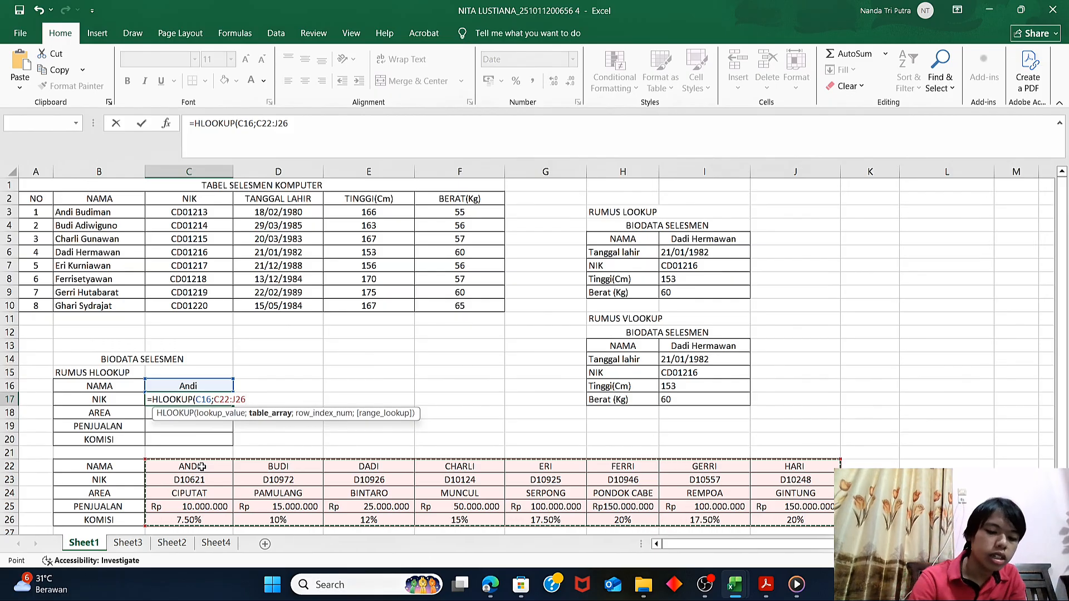
pyautogui.press('F4')
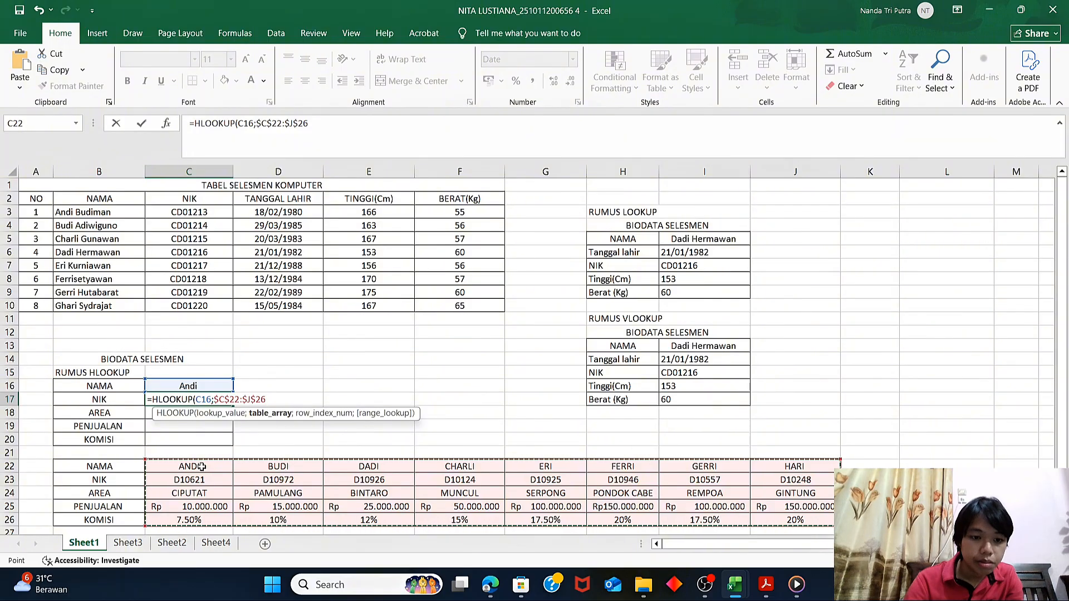
pyautogui.write(';')
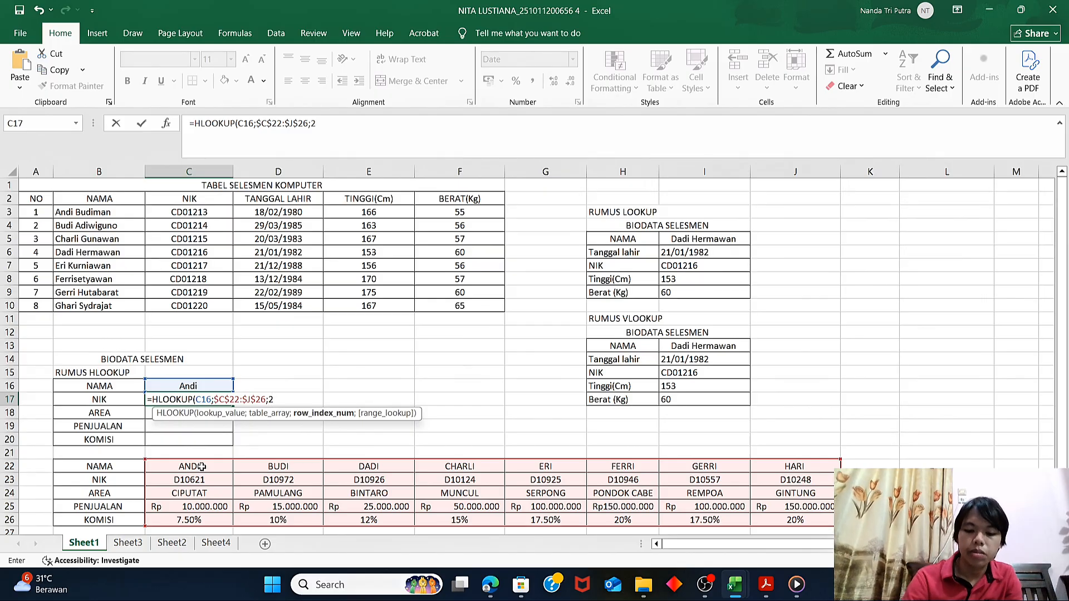
pyautogui.write('2)')
pyautogui.press('Return')
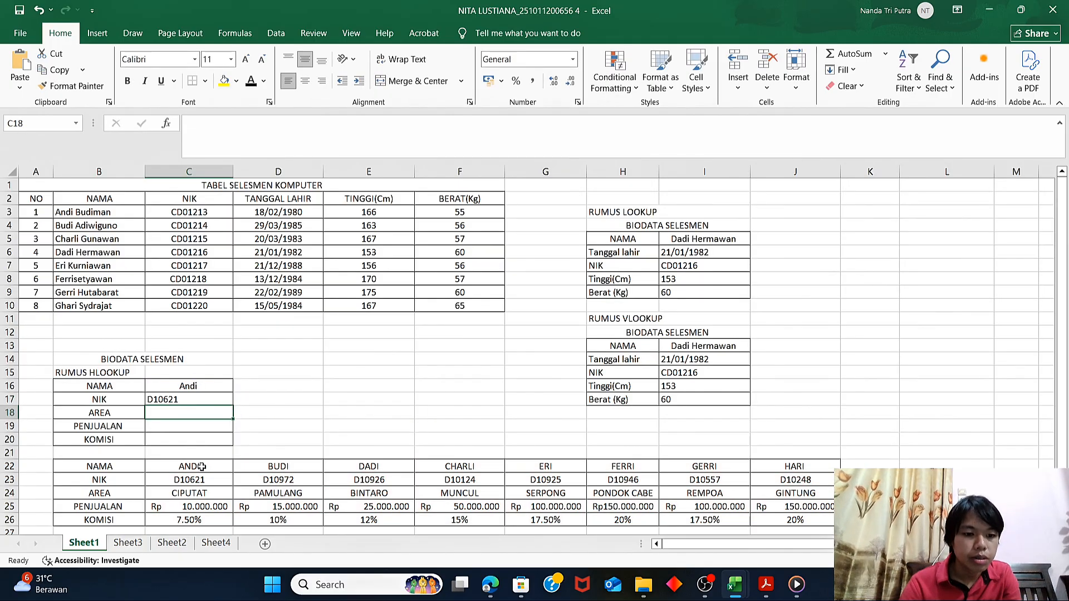
# Reuse the C17 HLOOKUP formula in C18 for the AREA, keeping lookup value C16 and setting the row index to 3
pyautogui.click(192, 400)
pyautogui.click(351, 121)
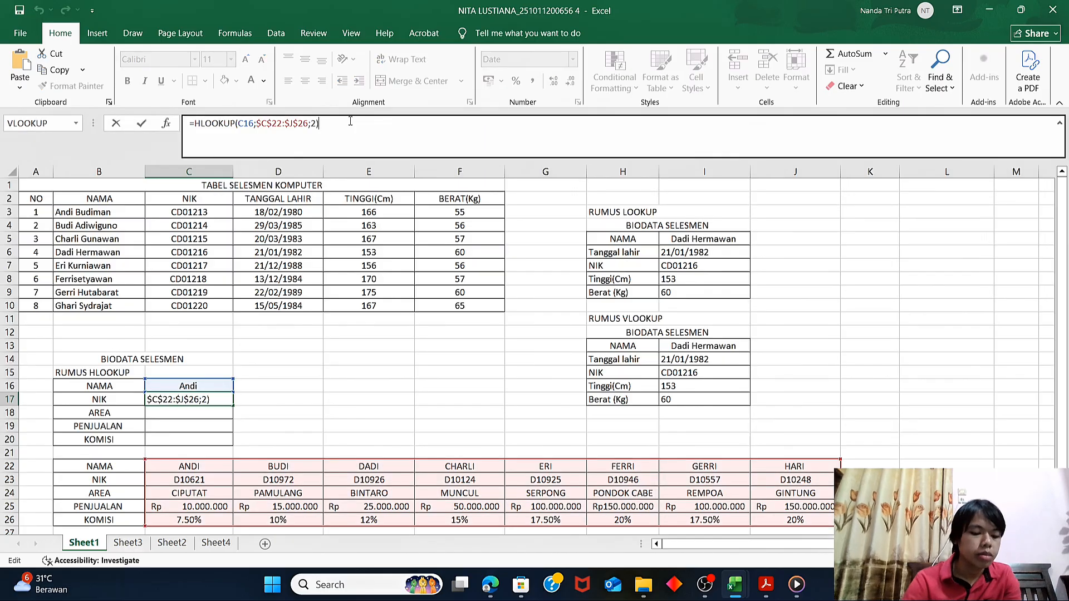
pyautogui.tripleClick(350, 121)
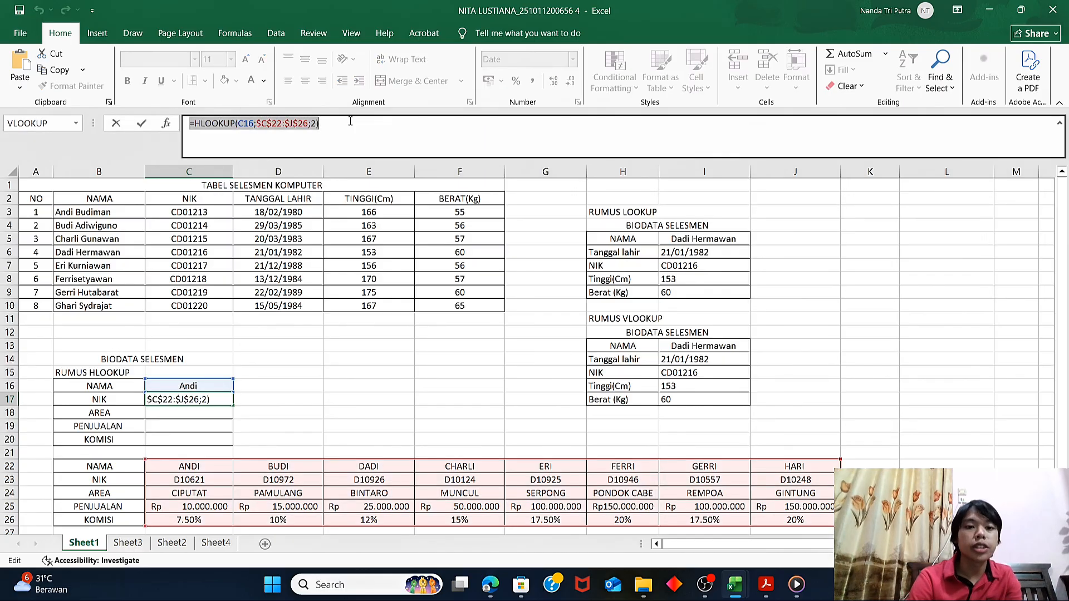
pyautogui.press('Return')
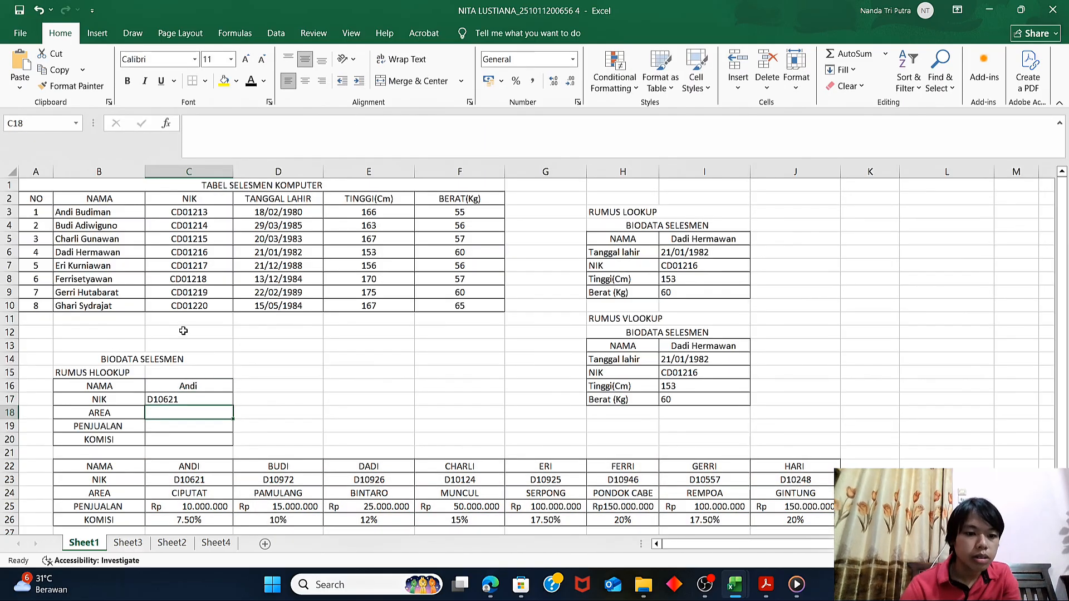
pyautogui.hotkey('ctrl', 'v')
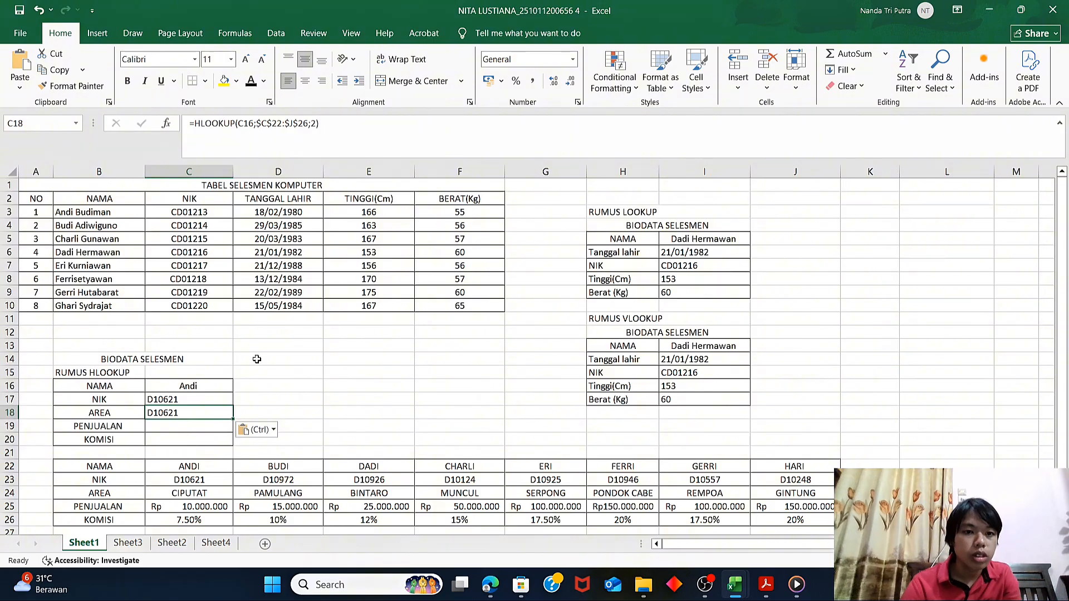
pyautogui.click(337, 127)
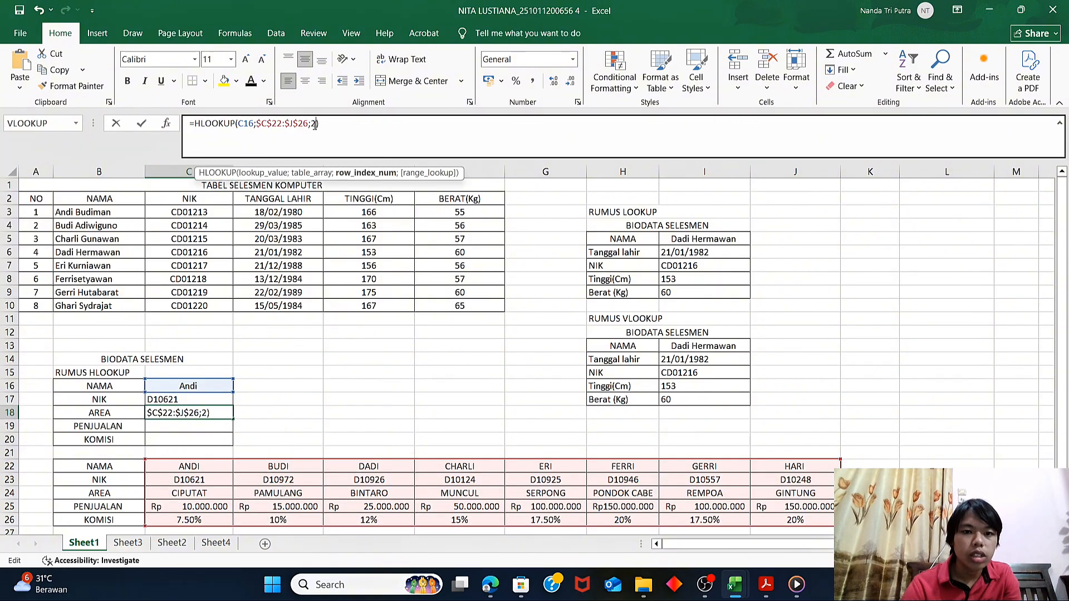
pyautogui.press('BackSpace')
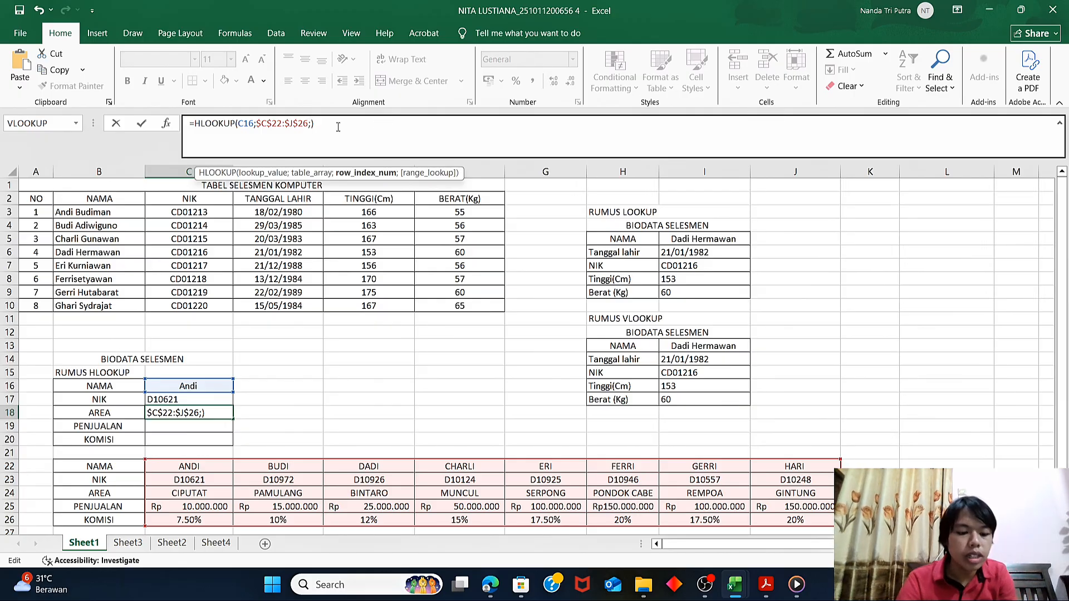
pyautogui.write('3')
pyautogui.press('Return')
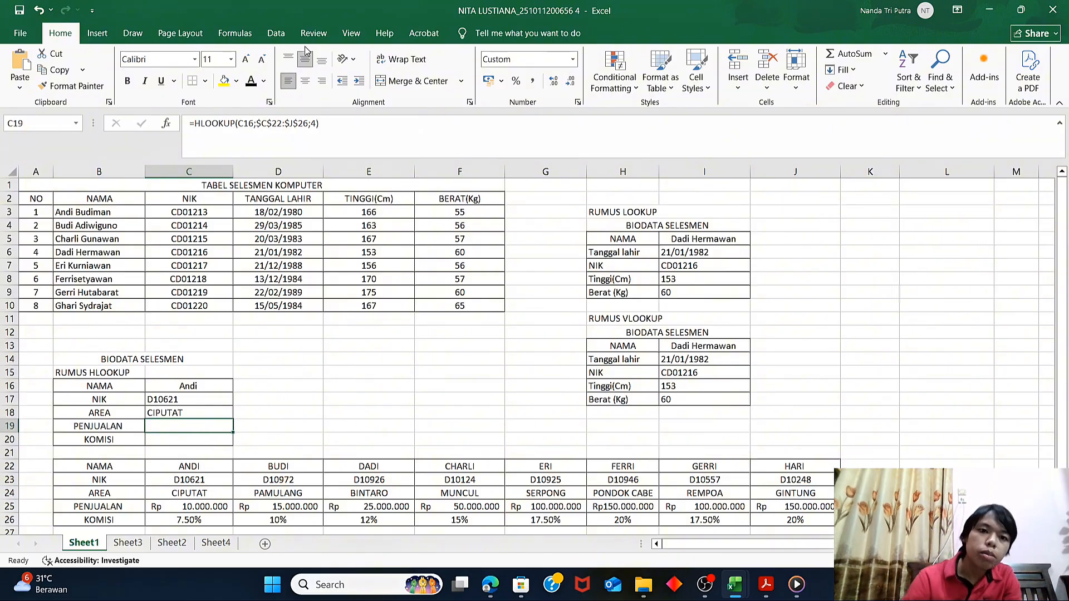
# Apply the black font color to the prewritten HLOOKUP formulas for PENJUALAN in C19 and KOMISI in C20
pyautogui.click(255, 85)
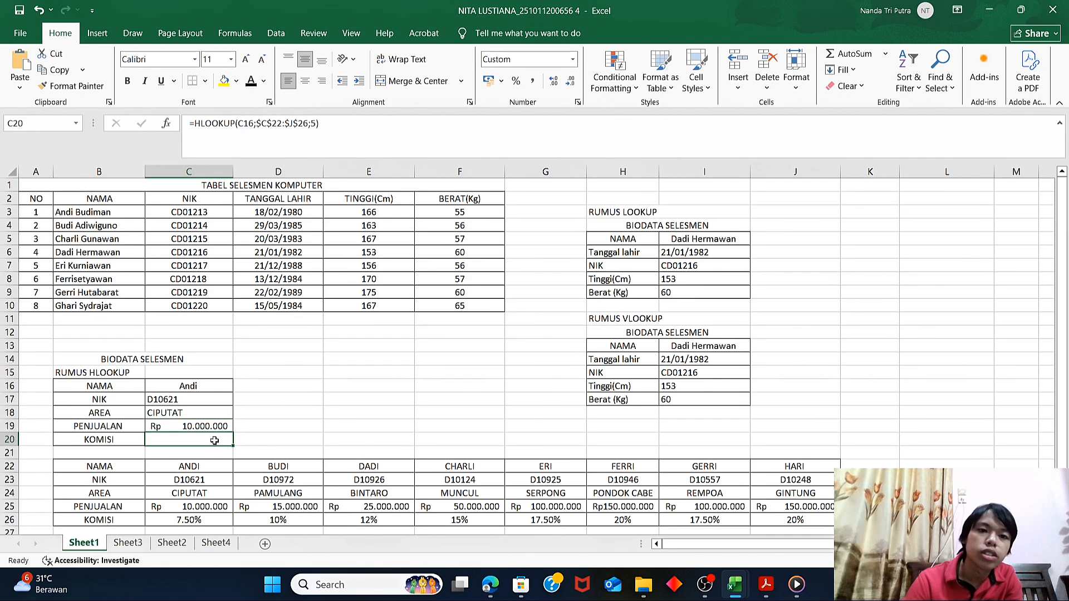
pyautogui.click(216, 441)
pyautogui.click(251, 81)
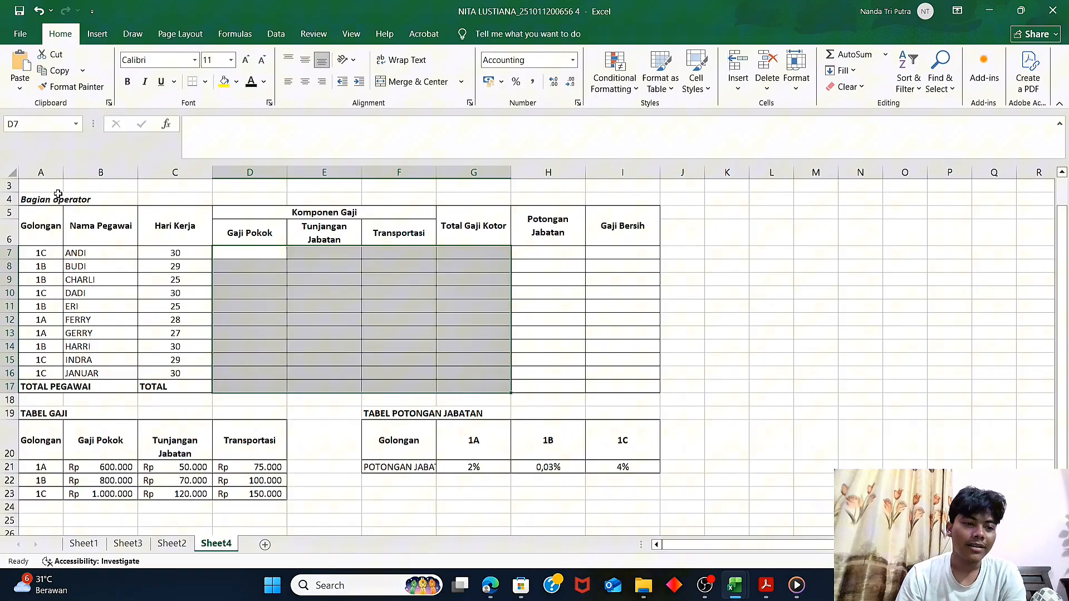
pyautogui.click(59, 196)
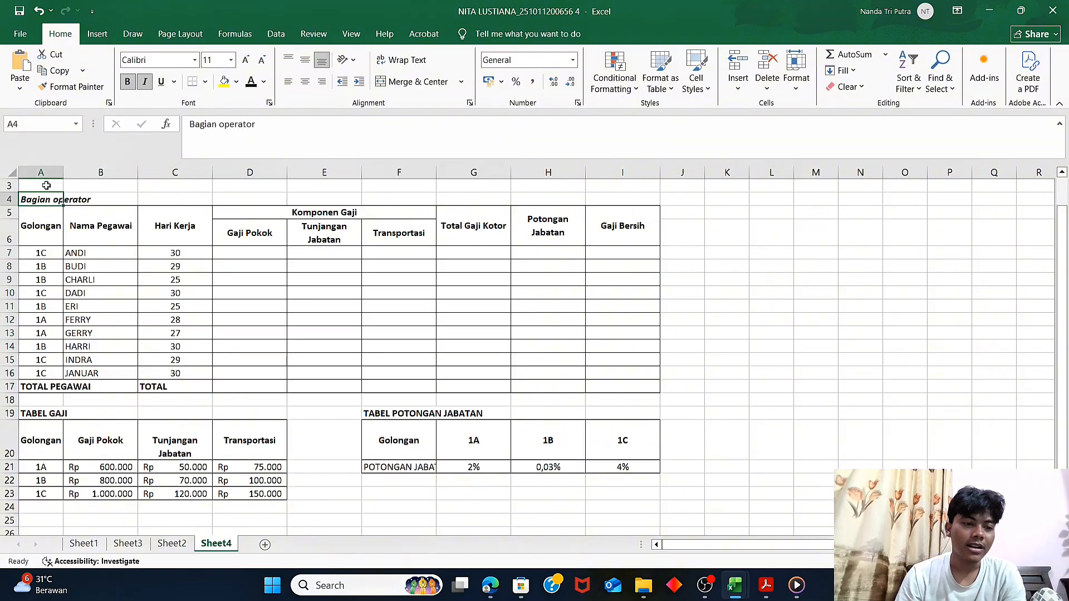
pyautogui.click(44, 188)
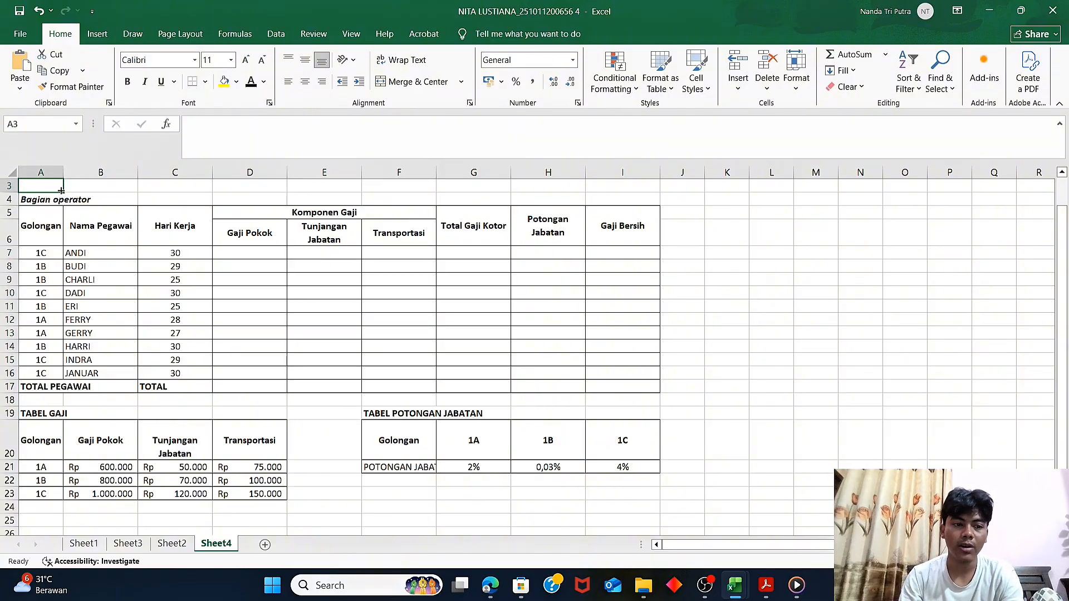
pyautogui.moveTo(41, 187); pyautogui.dragTo(30, 236)
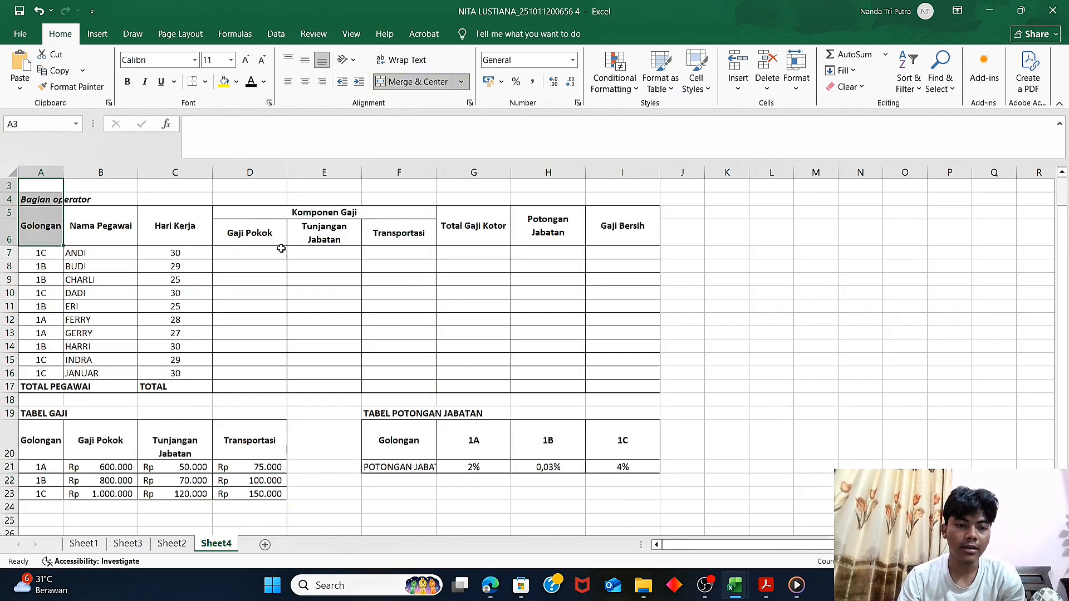
# Begin a VLOOKUP formula in D7 of Sheet4 for the Gaji Pokok, with the Golongan in A7 as the lookup value
pyautogui.click(265, 252)
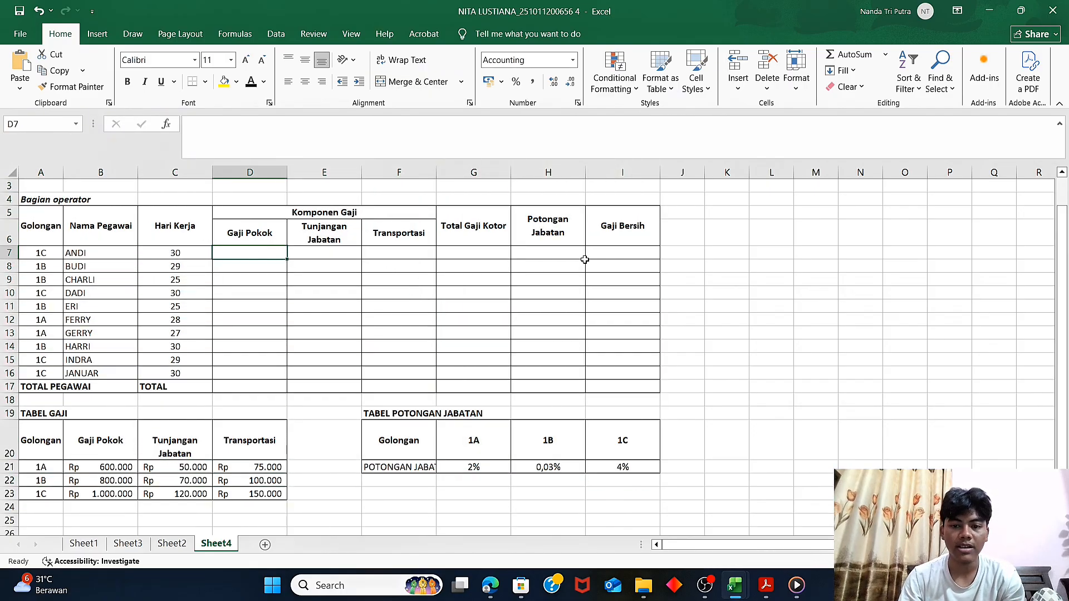
pyautogui.write('=')
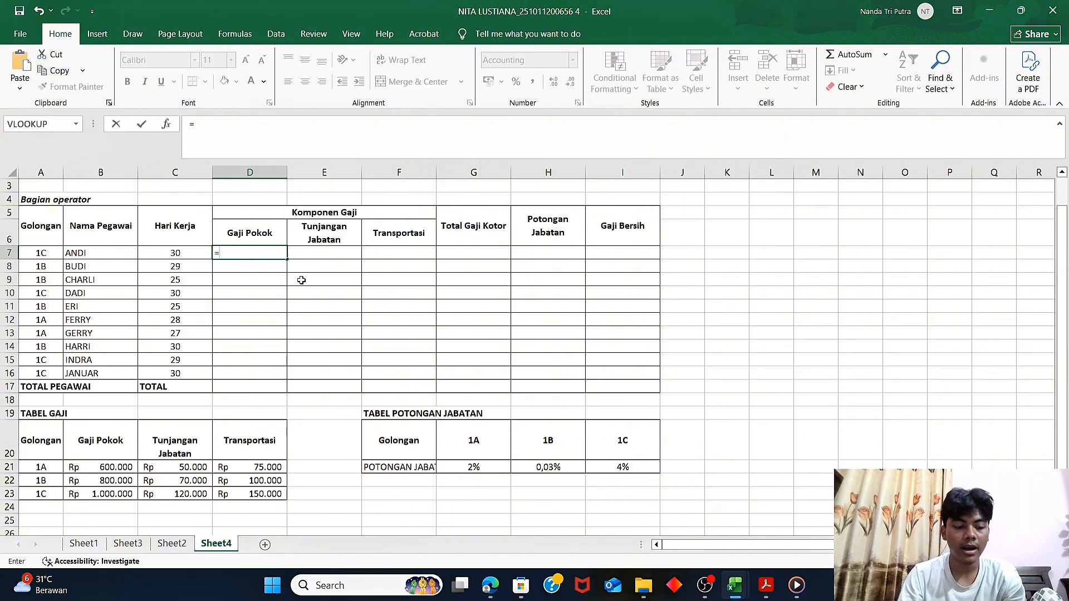
pyautogui.write('VLOOK')
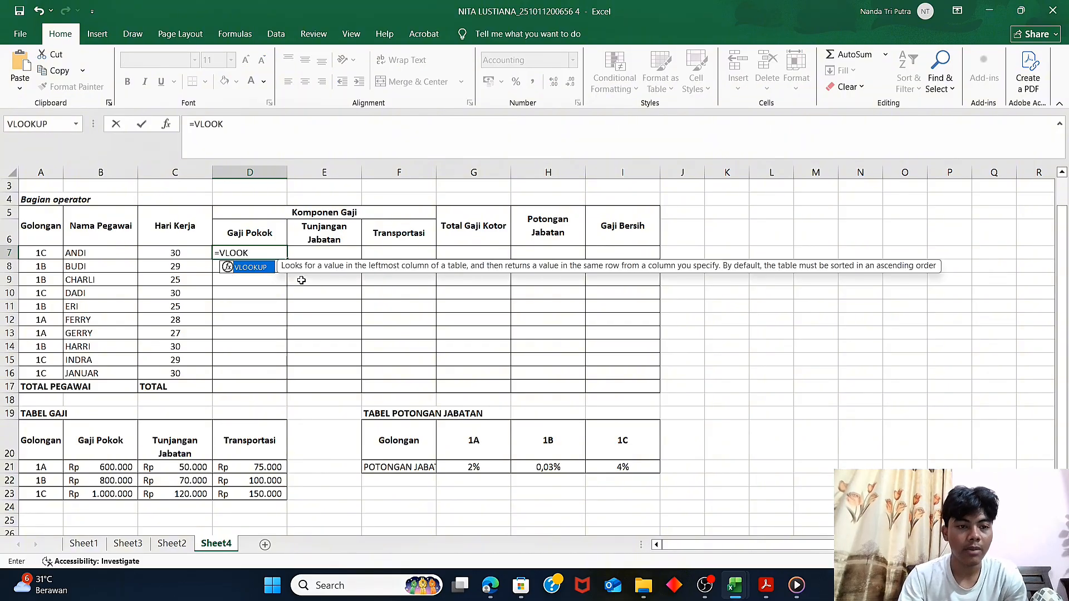
pyautogui.write('UP')
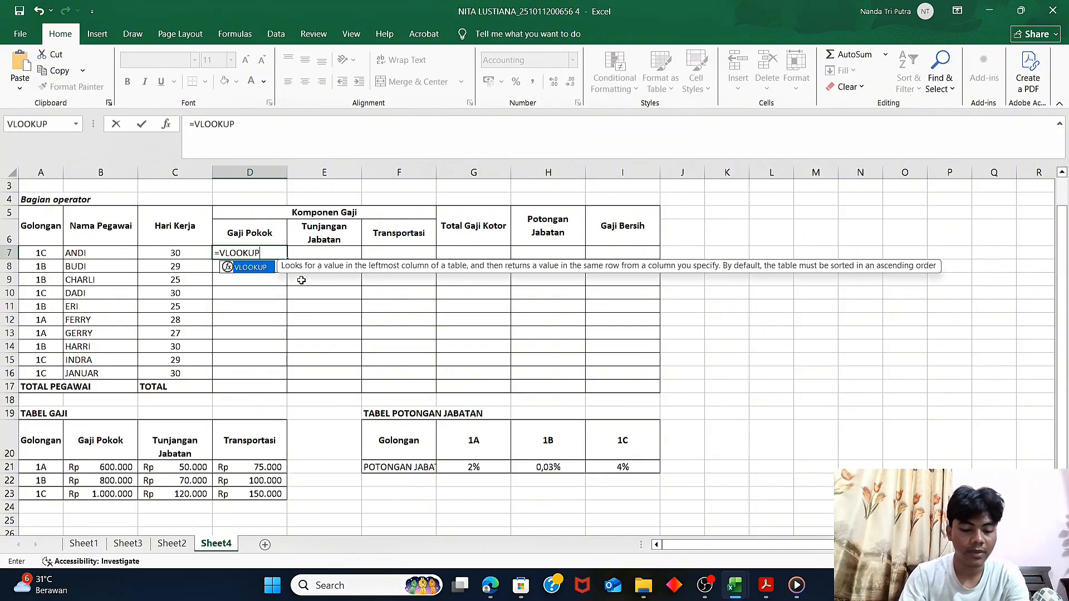
pyautogui.write('(')
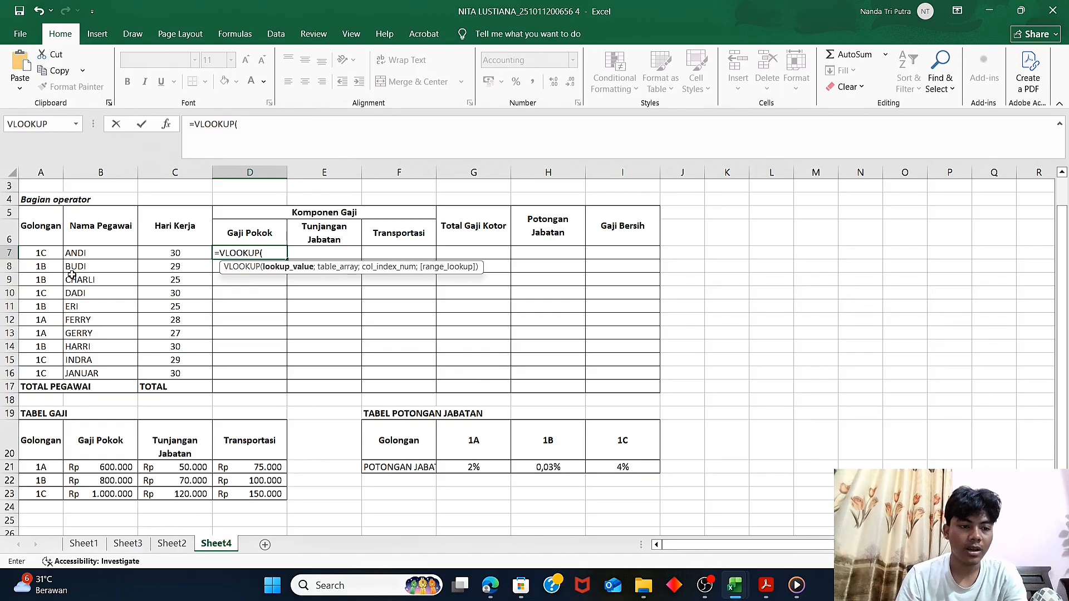
pyautogui.click(45, 254)
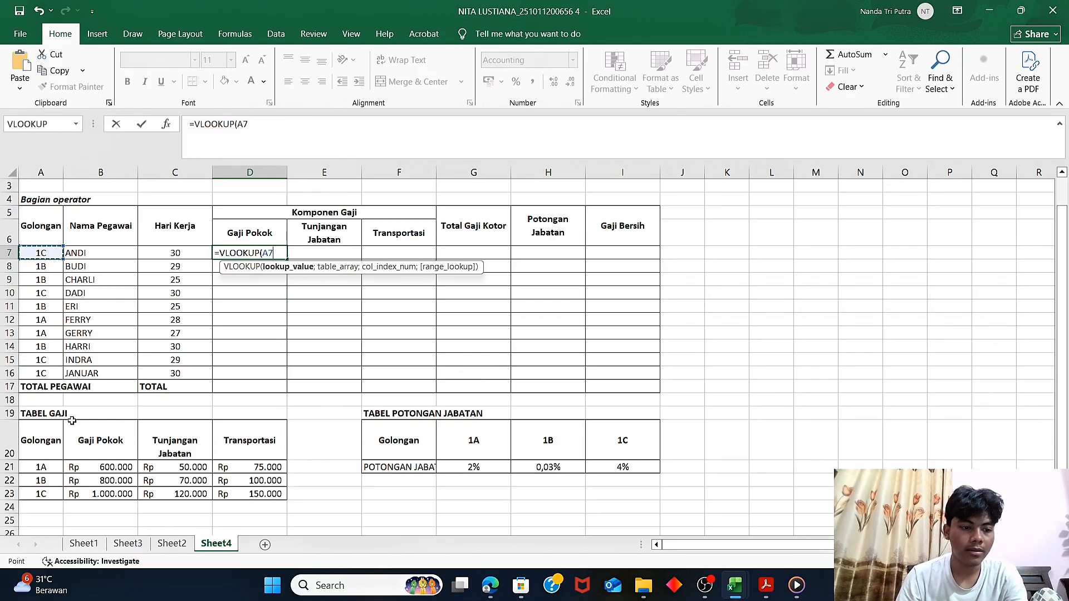
# Complete the Gaji Pokok lookup in D7 with table array $A$20:$D$23 and column index 2, and fill it down to D17
pyautogui.write(';')
pyautogui.moveTo(39, 431); pyautogui.dragTo(236, 491)
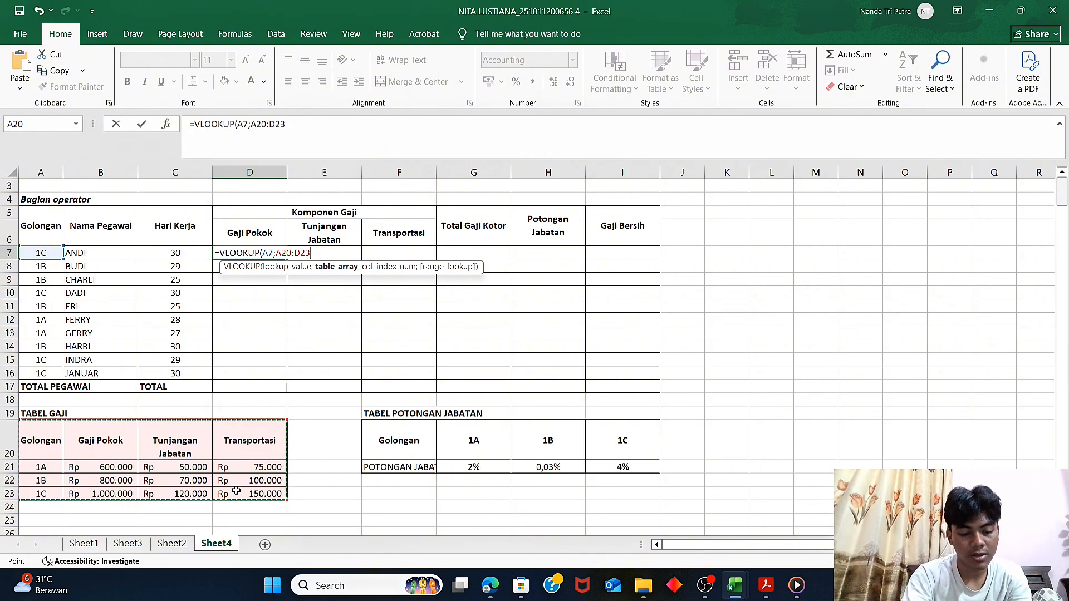
pyautogui.press('F4')
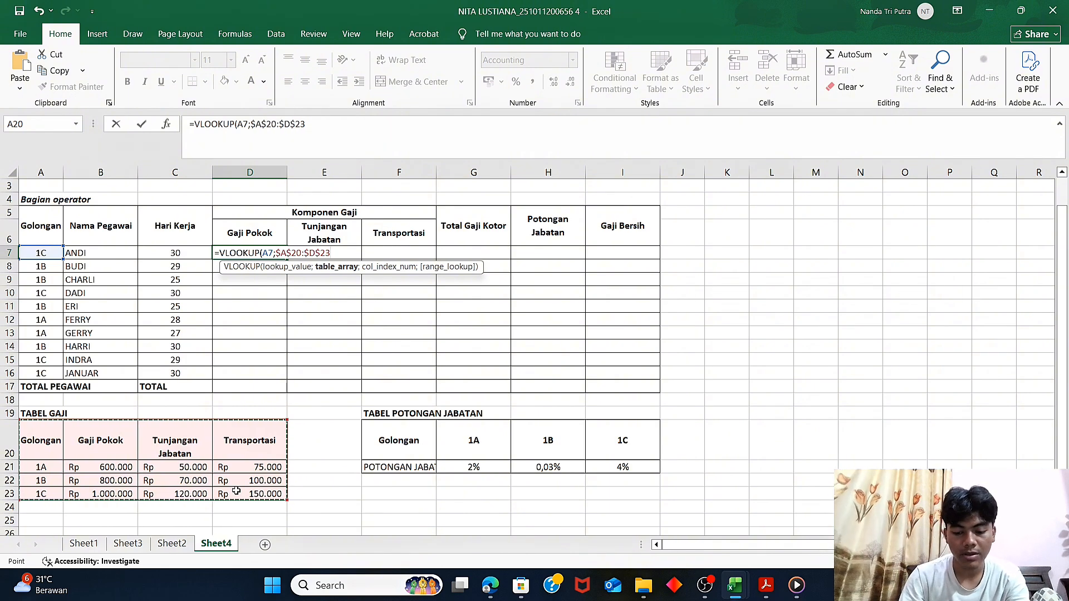
pyautogui.write(';')
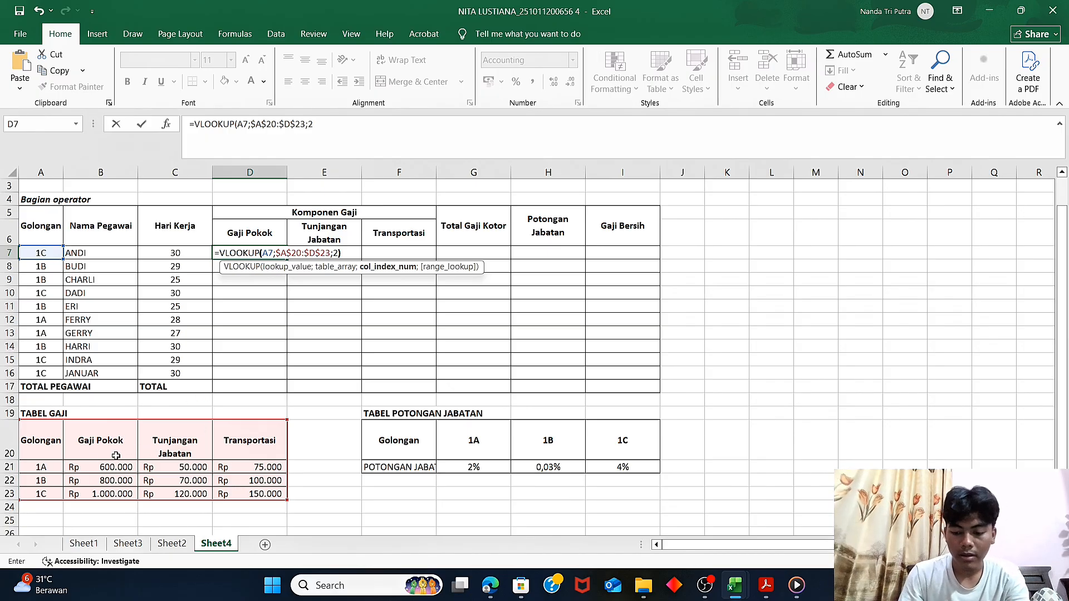
pyautogui.write('2)')
pyautogui.press('Return')
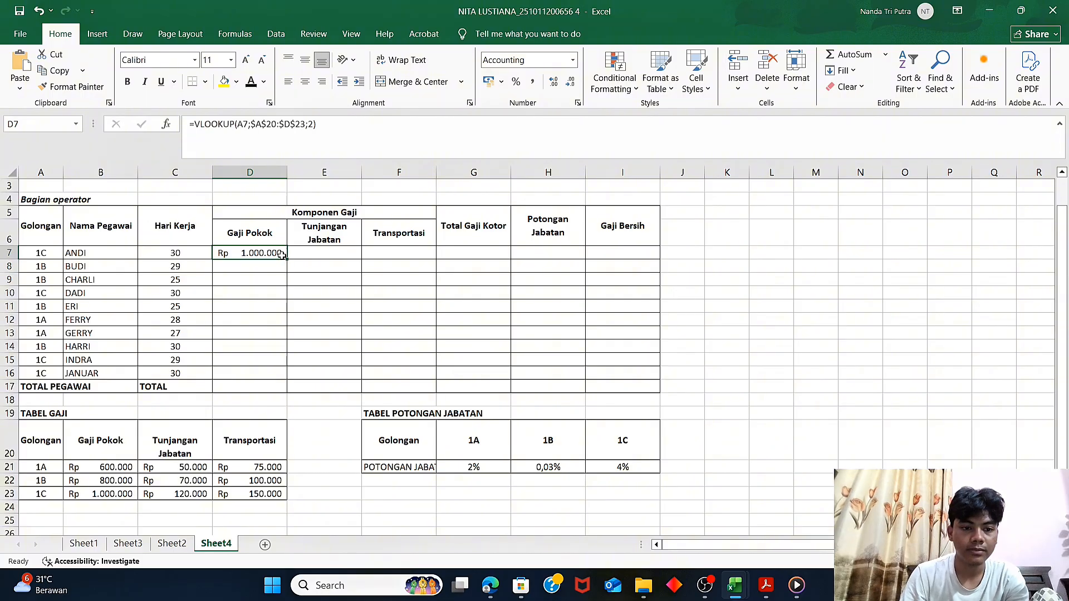
pyautogui.moveTo(283, 255); pyautogui.dragTo(289, 389)
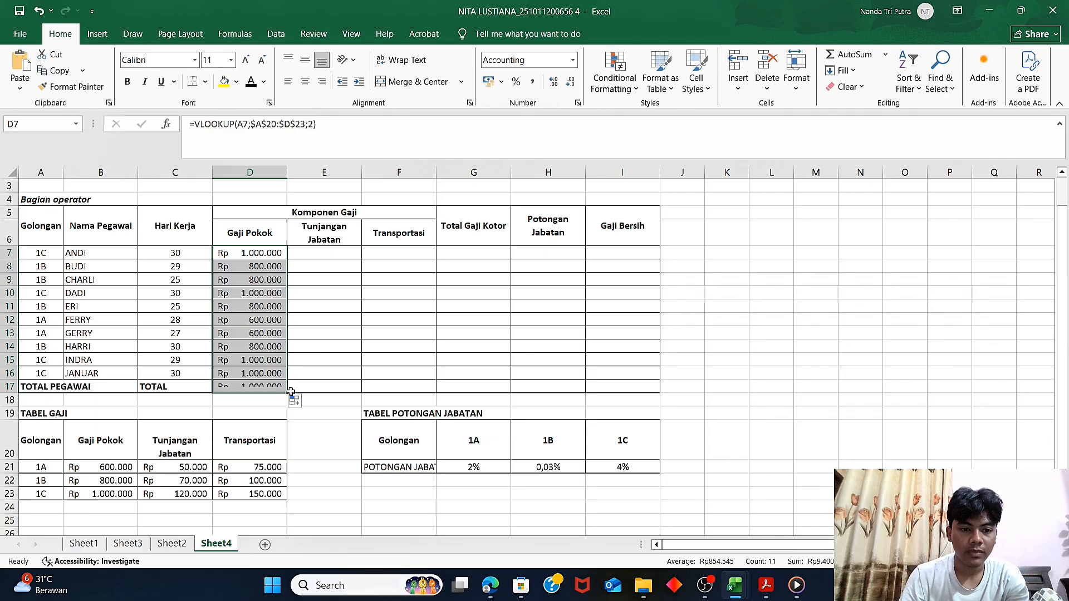
# Begin a VLOOKUP formula in E7 for the Tunjangan Jabatan, with the Golongan in A7 as the lookup value
pyautogui.click(333, 257)
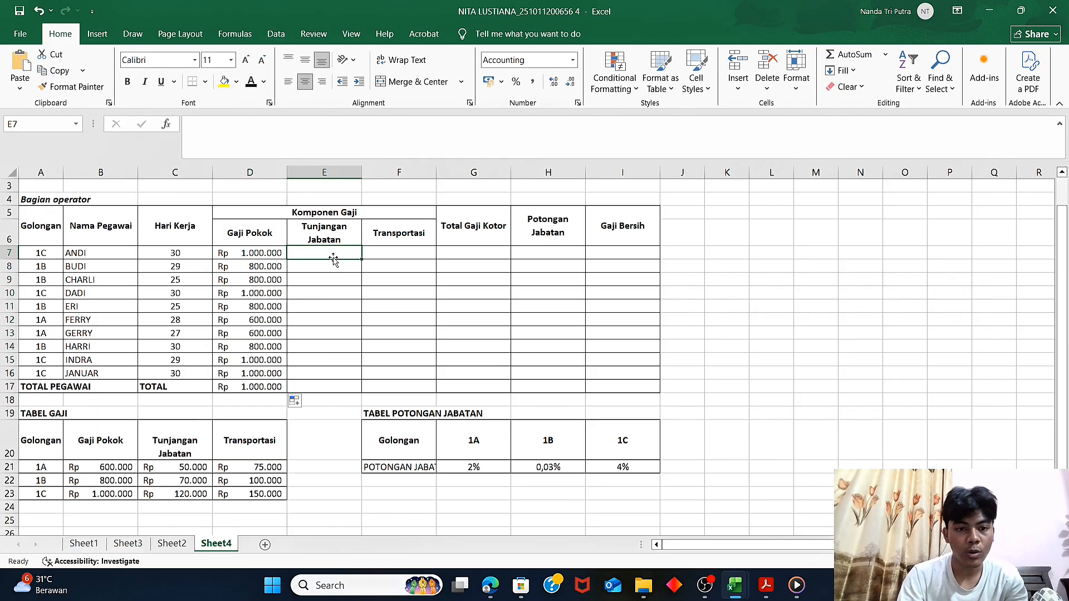
pyautogui.write('=VL')
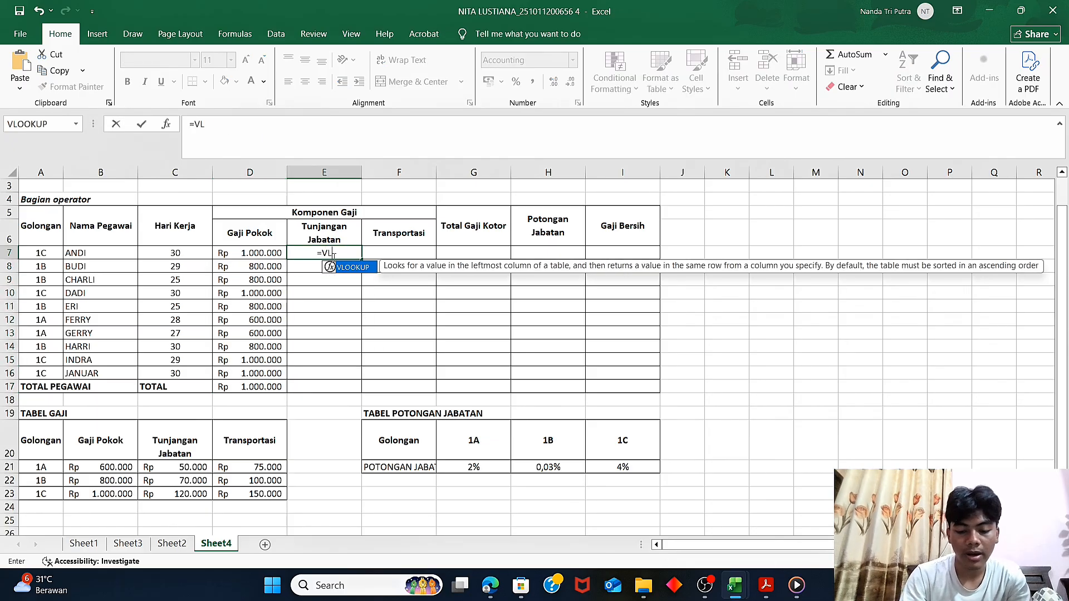
pyautogui.write('OOKUP')
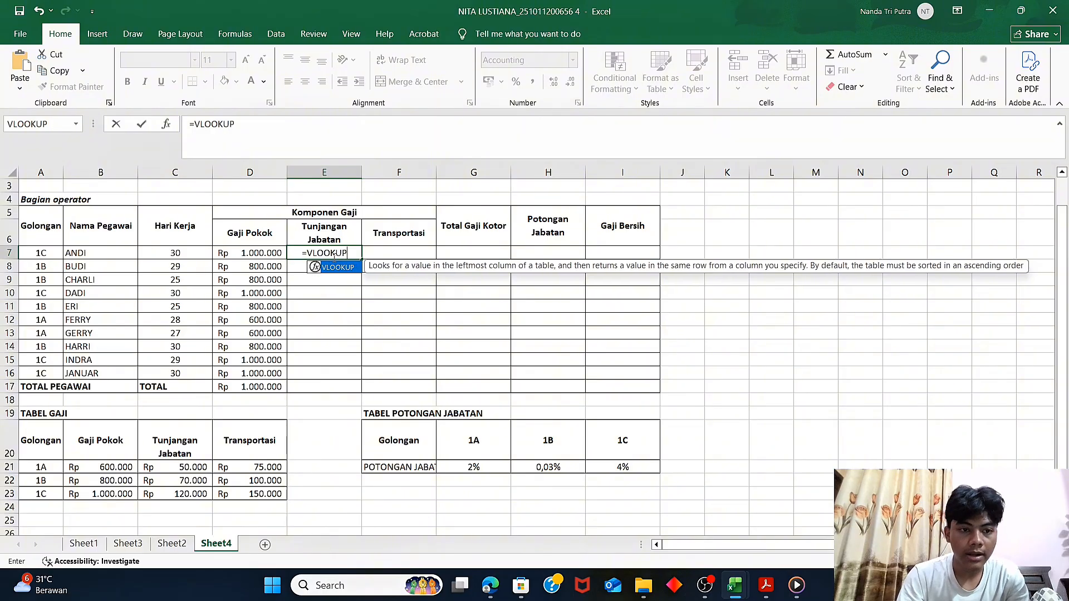
pyautogui.write('(')
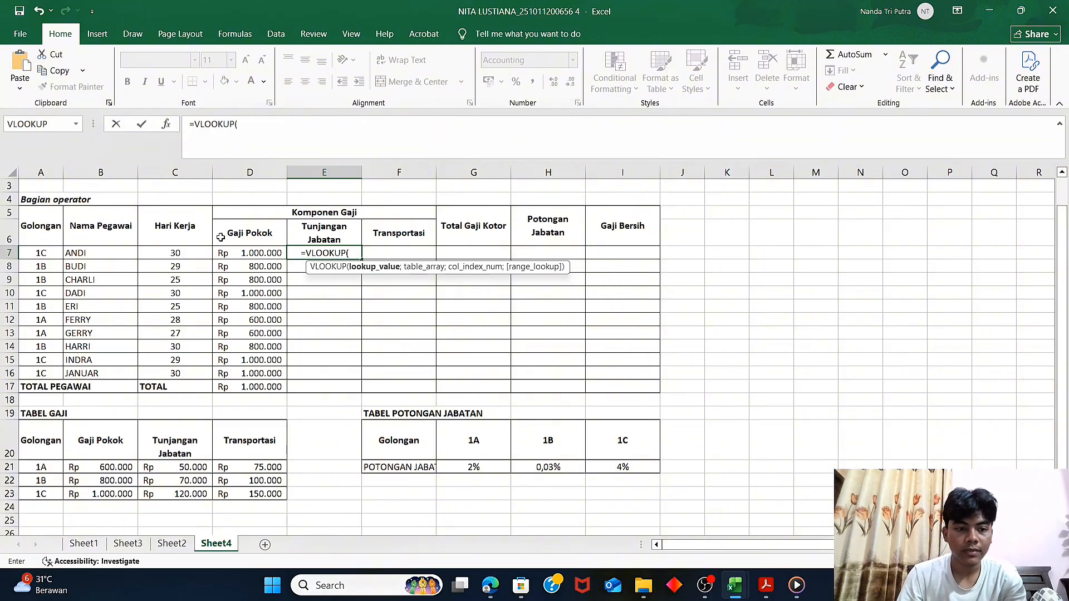
pyautogui.click(54, 255)
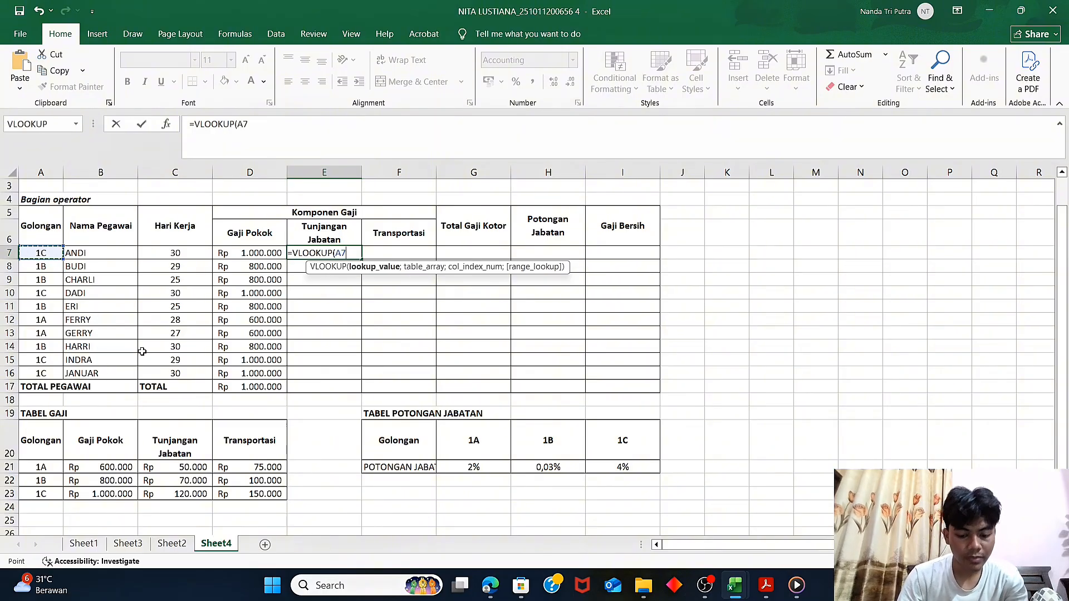
pyautogui.write(';')
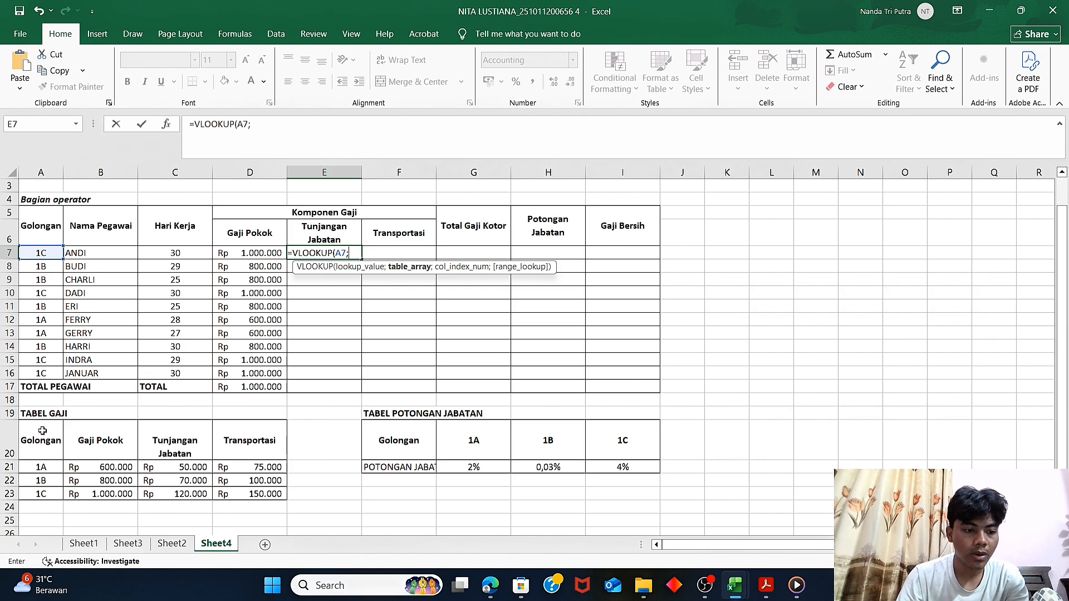
# Complete the Tunjangan Jabatan lookup in E7 with table array $A$20:$D$23 and column index 3, and fill it down to E17
pyautogui.moveTo(43, 431); pyautogui.dragTo(245, 496)
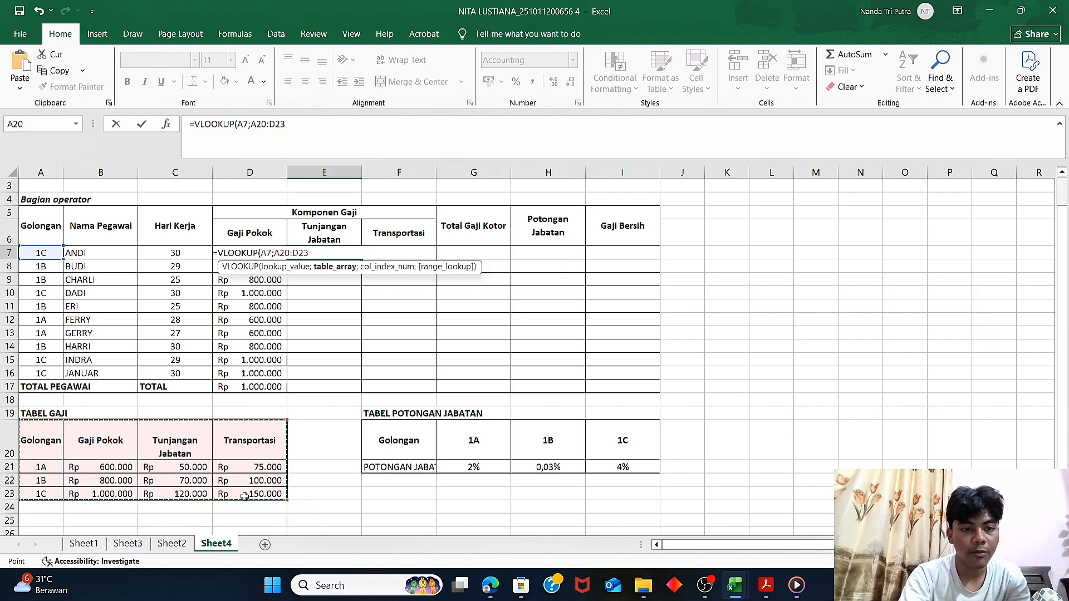
pyautogui.press('F4')
pyautogui.write(';3')
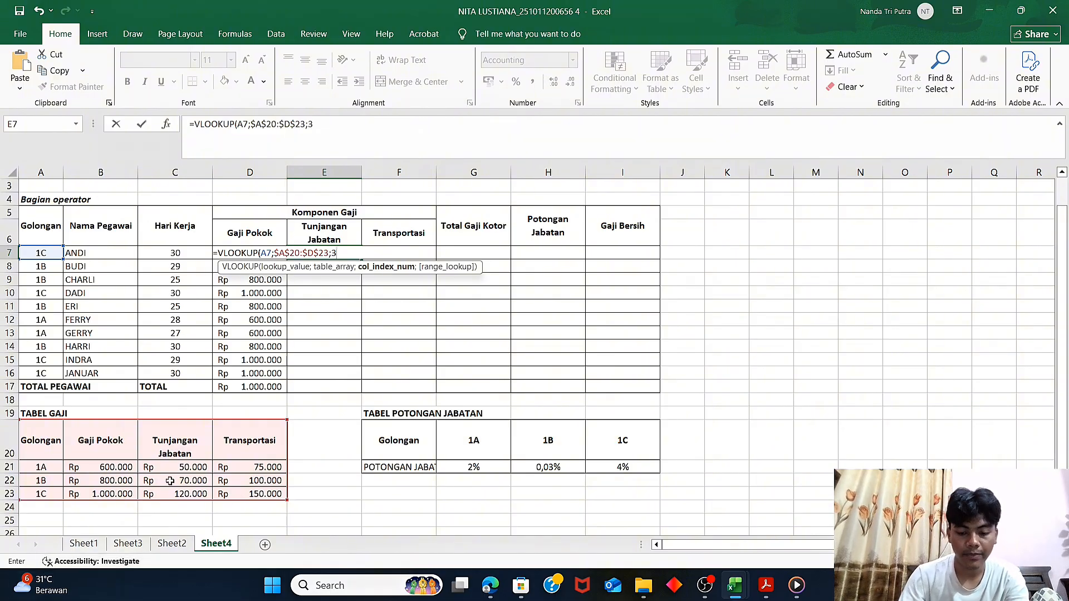
pyautogui.press('Return')
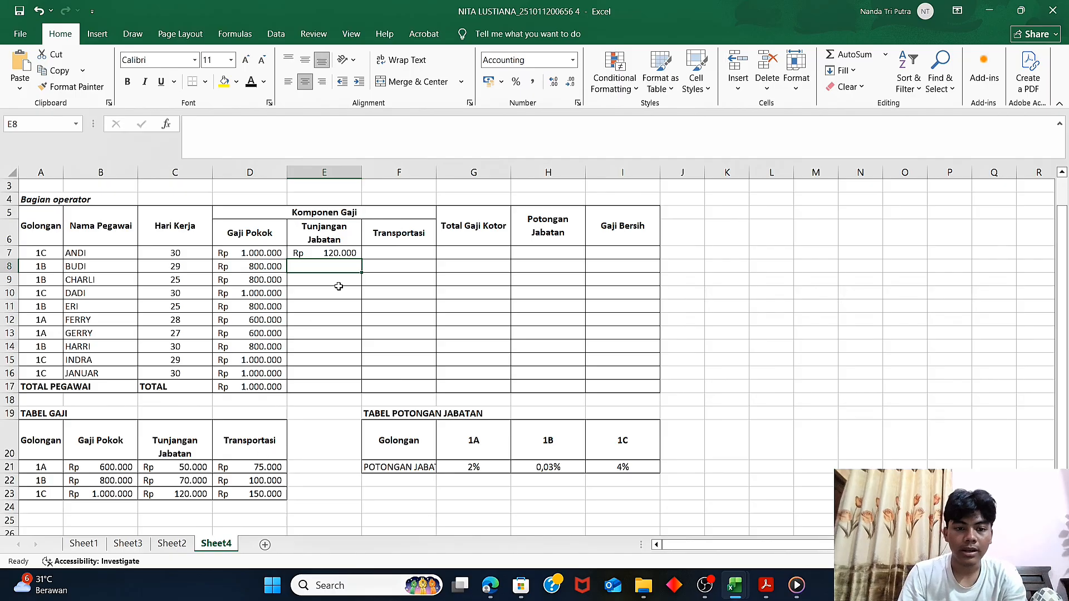
pyautogui.click(352, 254)
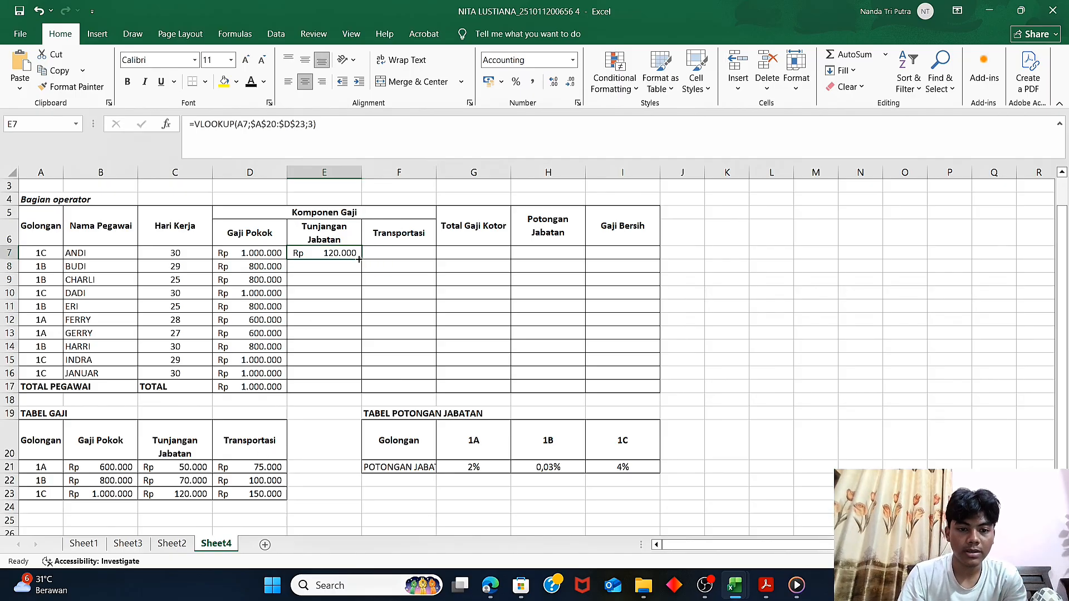
pyautogui.doubleClick(362, 260)
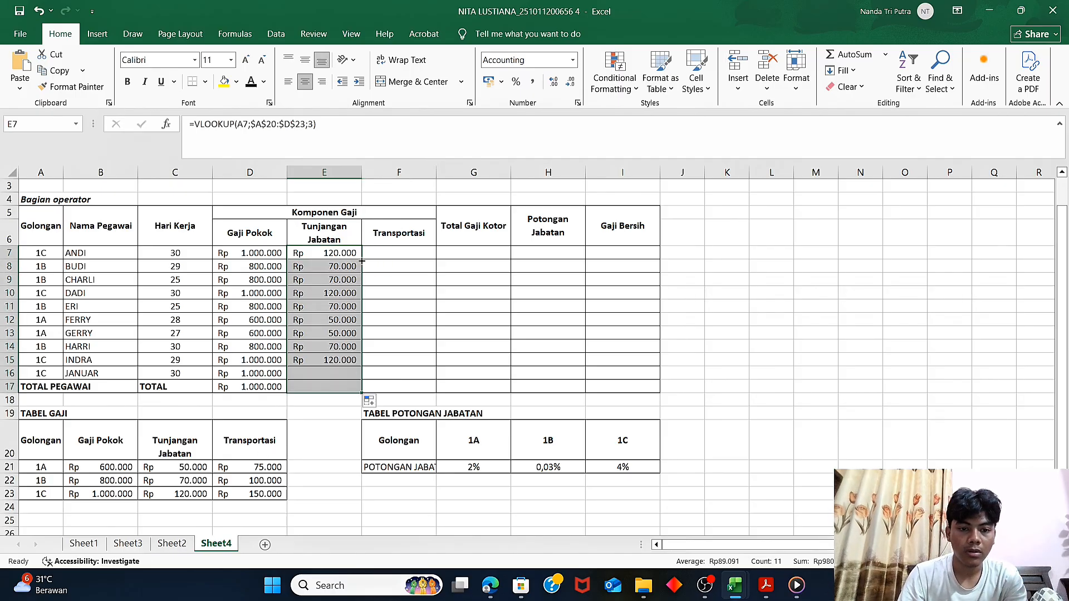
# Begin a VLOOKUP formula in F7 for the Transportasi, with the Golongan in A7 as the lookup value
pyautogui.click(382, 255)
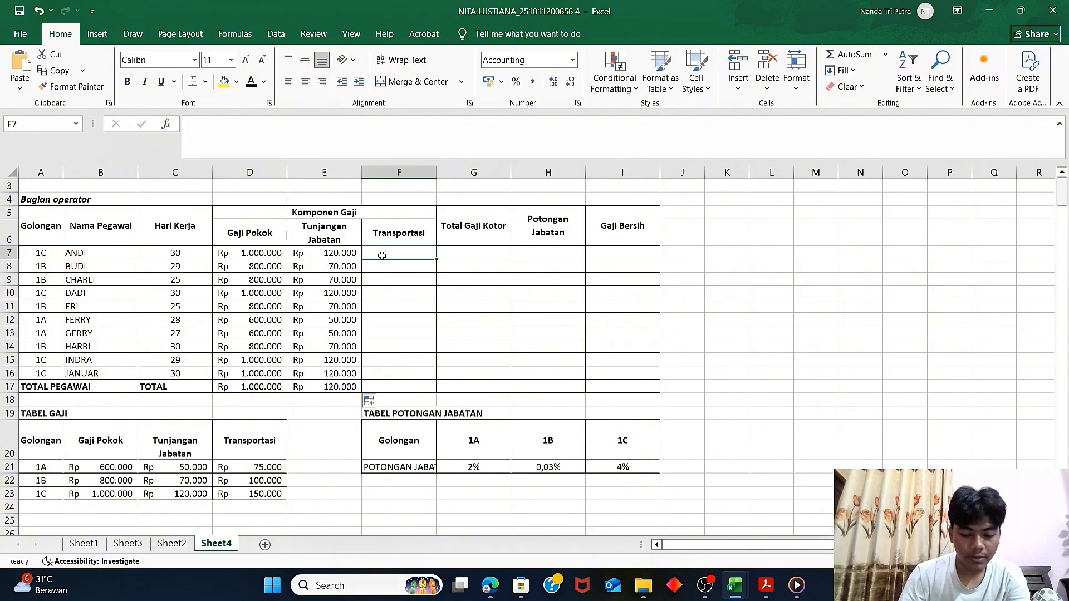
pyautogui.write('=VL')
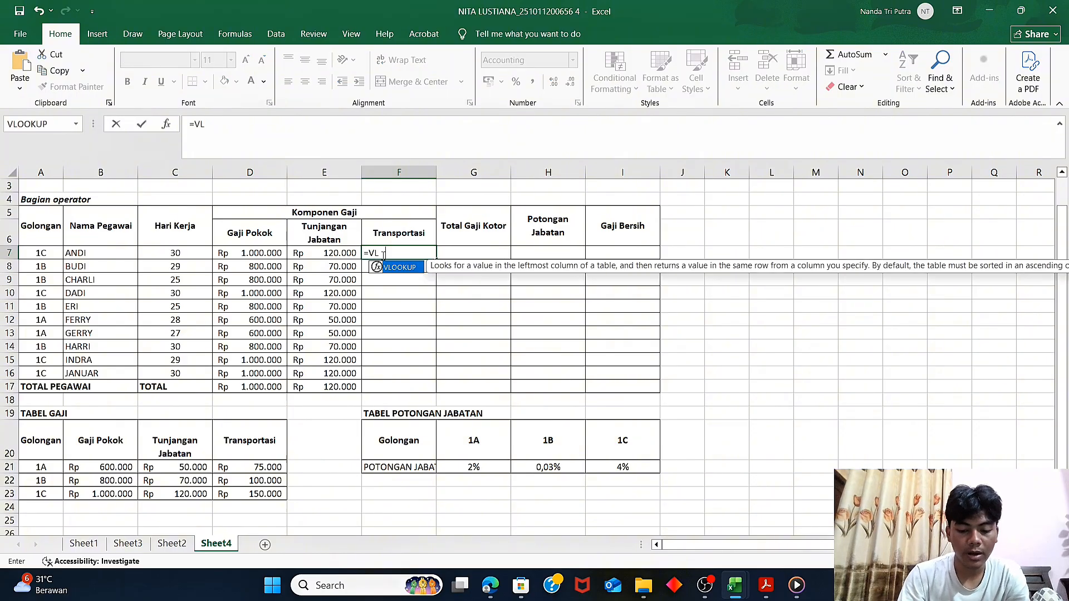
pyautogui.write('OOKUP')
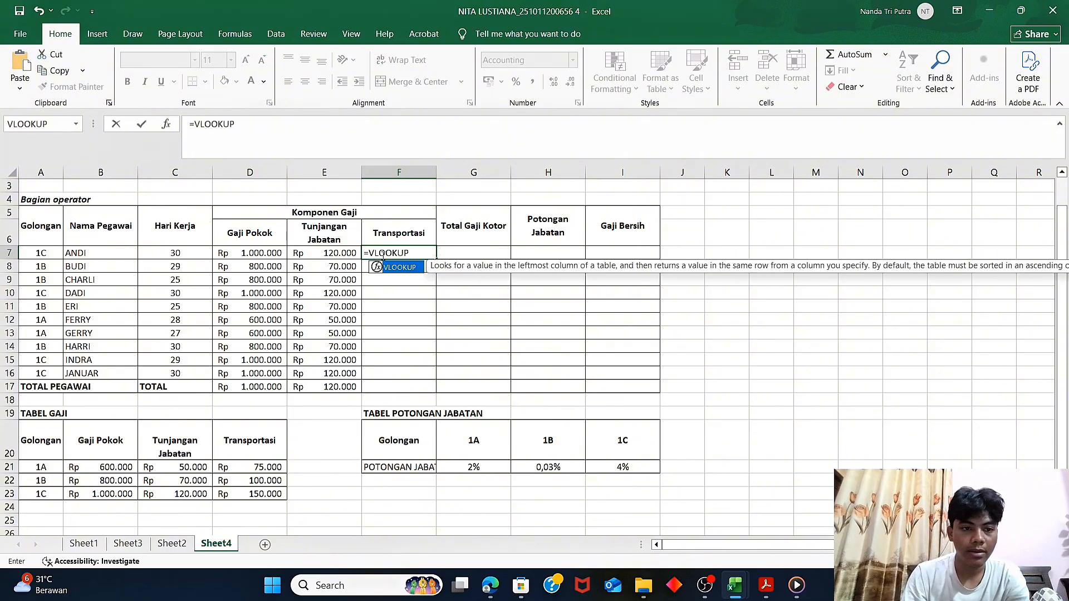
pyautogui.write('(')
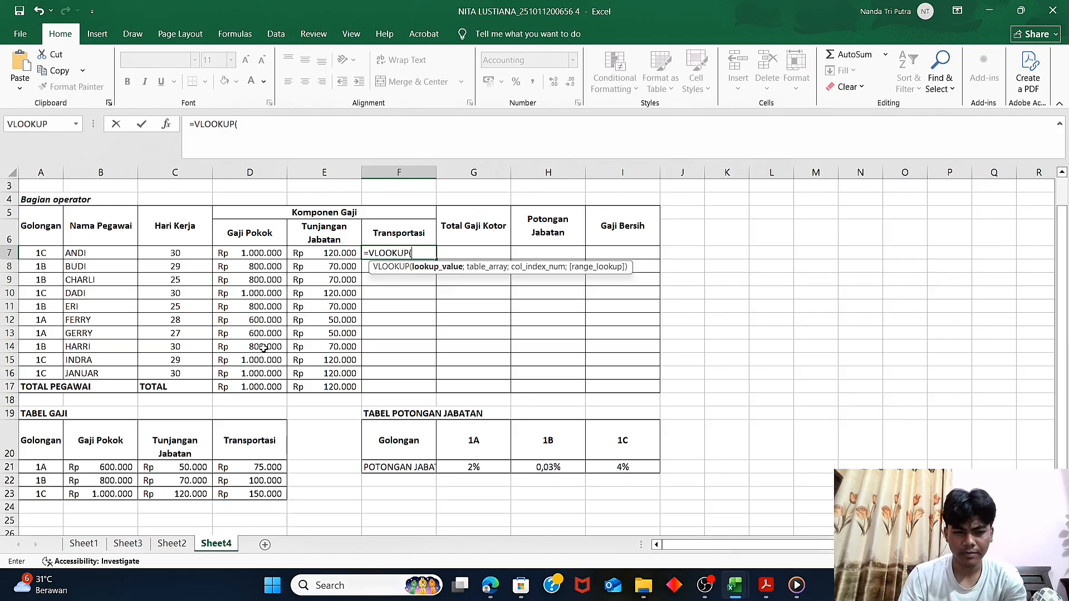
pyautogui.click(43, 253)
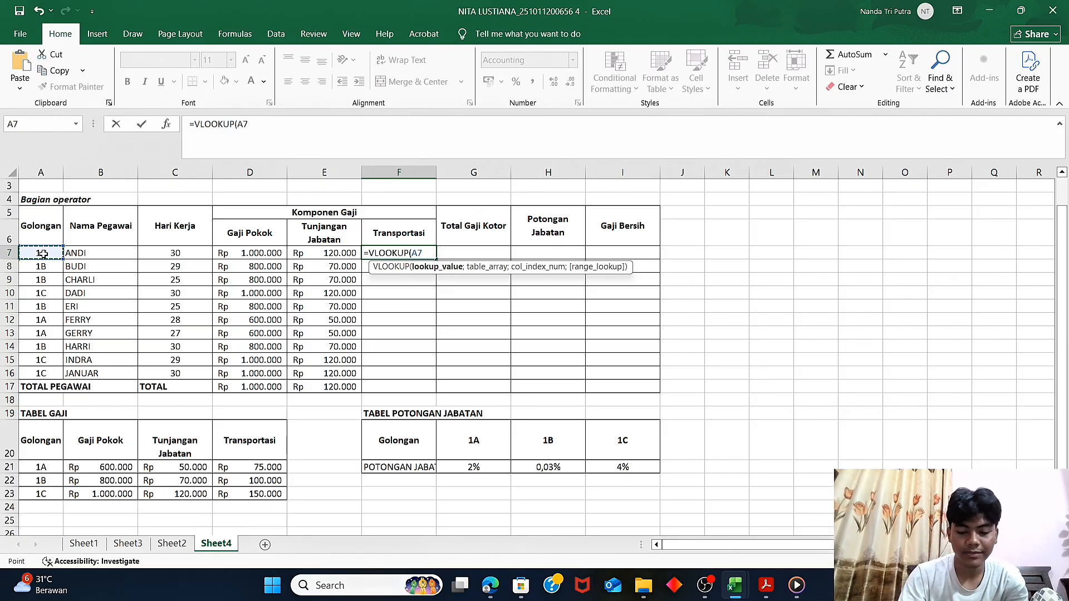
pyautogui.write(';')
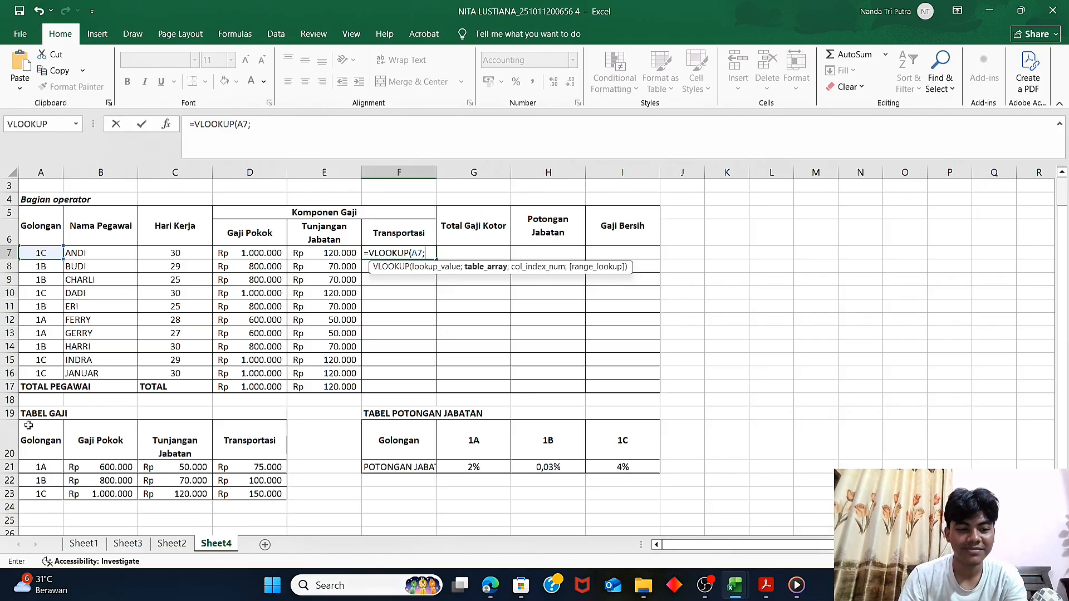
# Complete the Transportasi lookup in F7 with the absolute table array $A$20:$D$23 and column index 4
pyautogui.moveTo(31, 434); pyautogui.dragTo(250, 500)
pyautogui.press('F4')
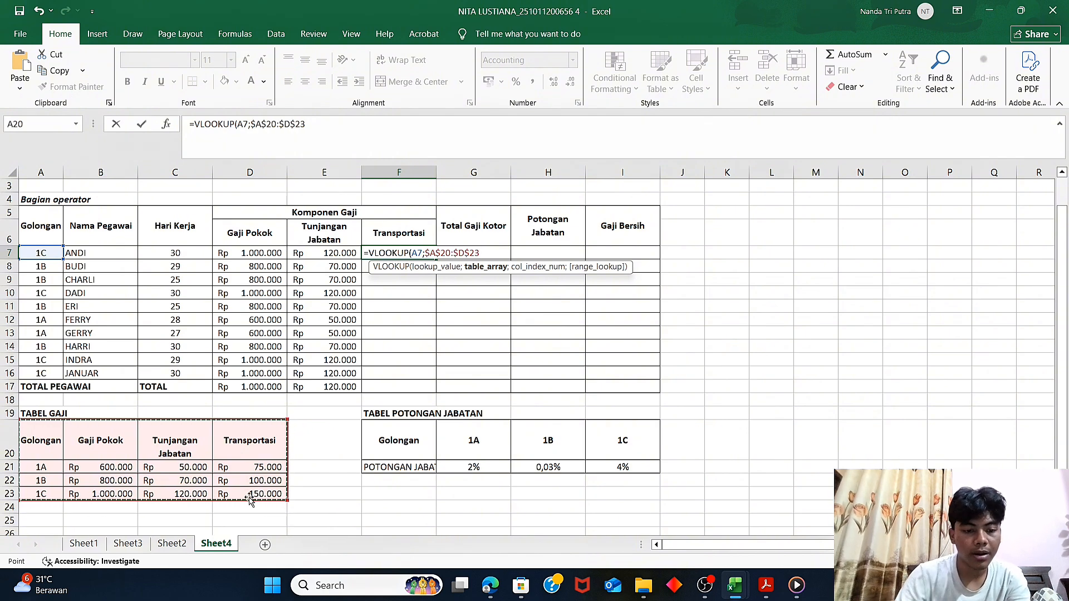
pyautogui.write('4')
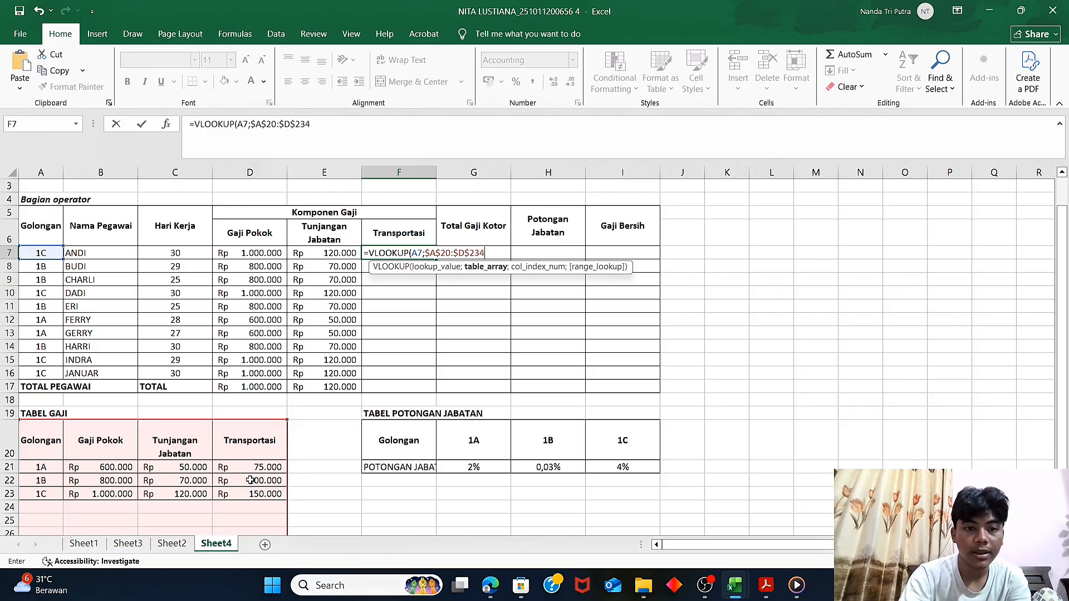
pyautogui.press('BackSpace')
pyautogui.write(';')
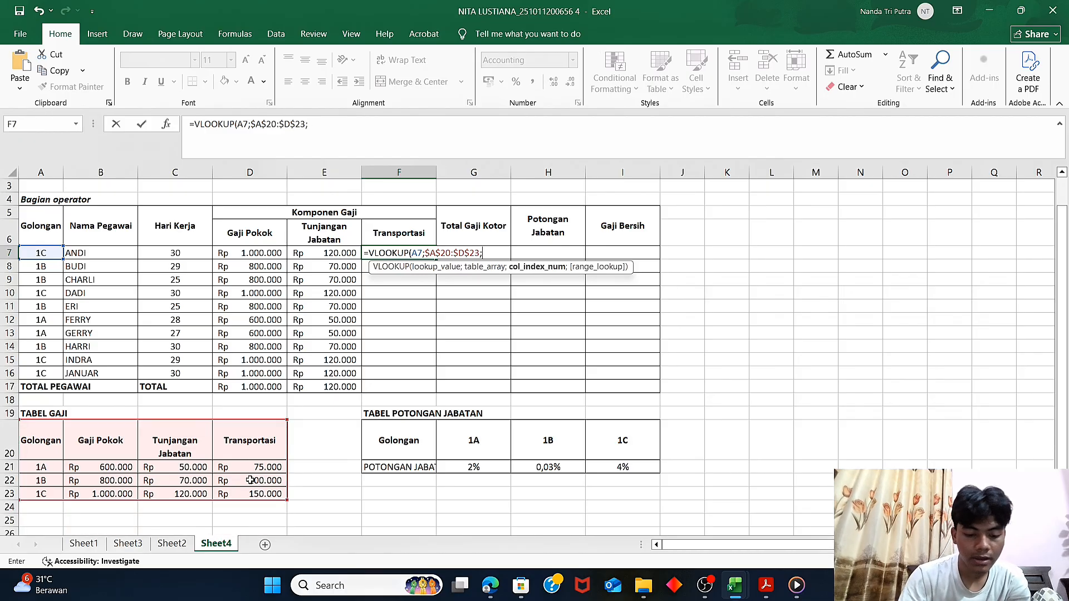
pyautogui.write('4')
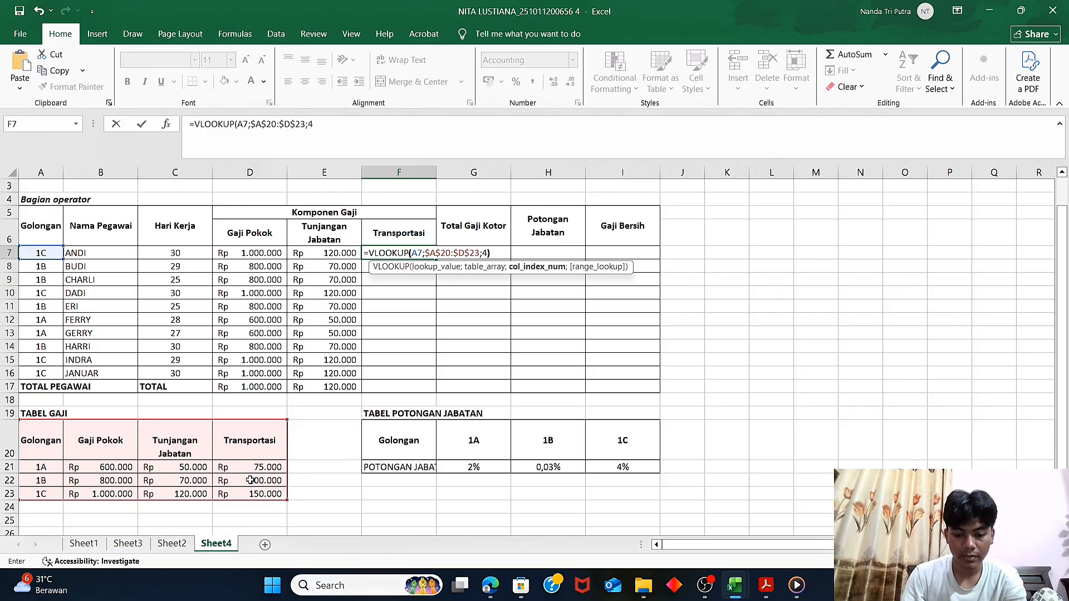
pyautogui.write(')')
pyautogui.press('Return')
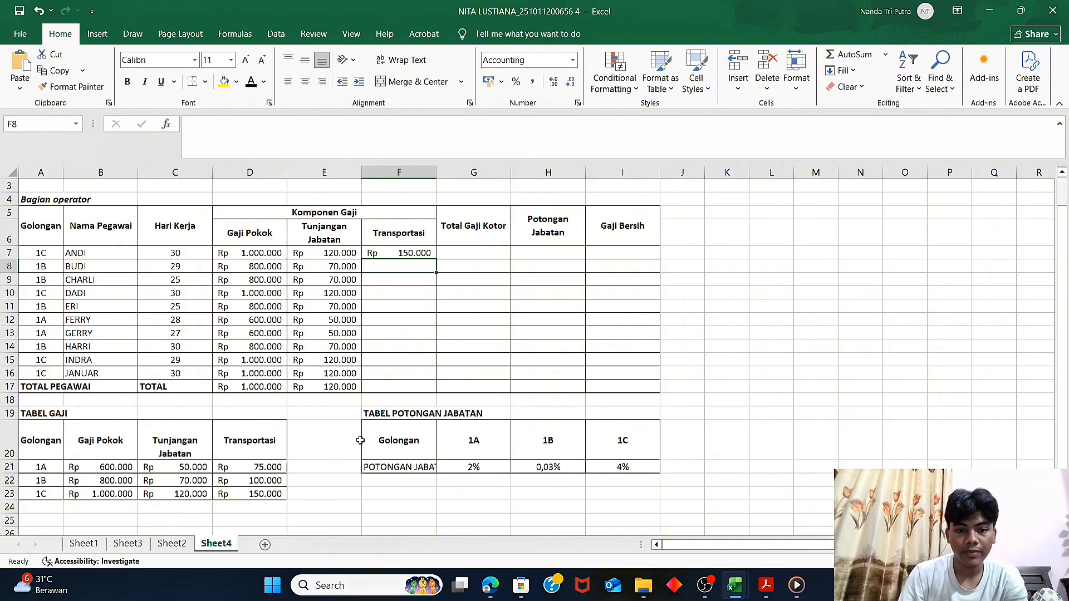
# Fill the Transportasi formula from F7 down to F17
pyautogui.moveTo(428, 252); pyautogui.dragTo(435, 265)
pyautogui.click(435, 264)
pyautogui.click(419, 251)
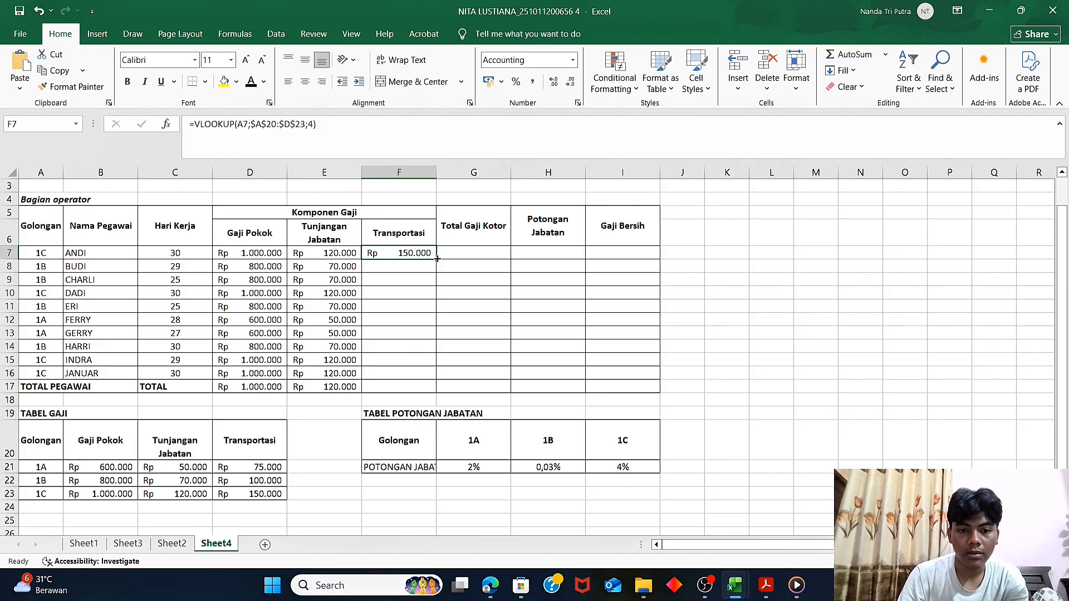
pyautogui.doubleClick(435, 260)
# Calculate the Total Gaji Kotor in G7 with =D7+E7+F7 and fill the formula down to G17
pyautogui.click(456, 255)
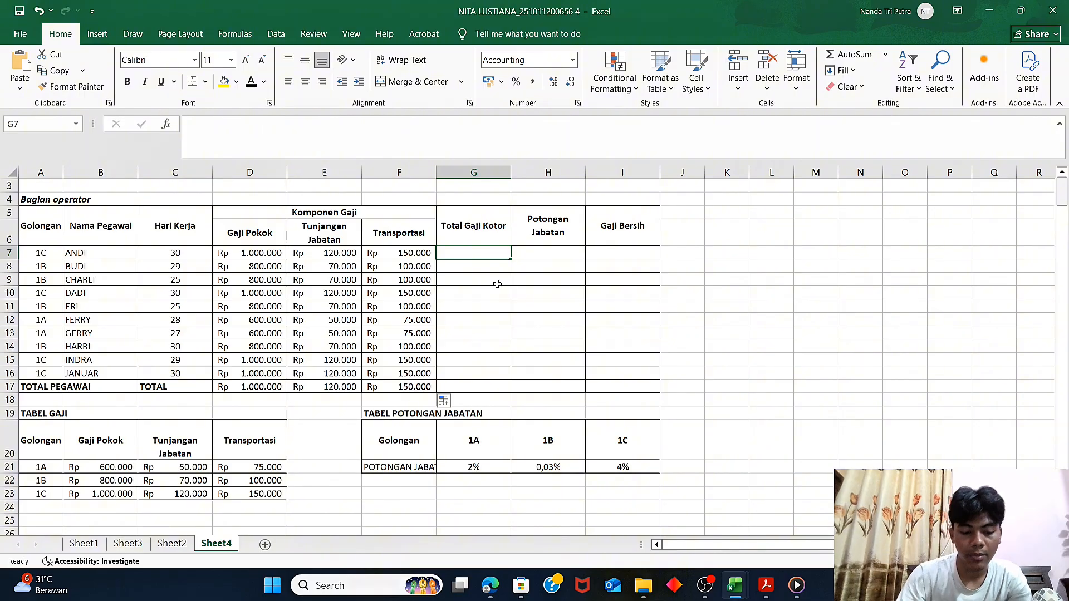
pyautogui.write('=')
pyautogui.click(276, 256)
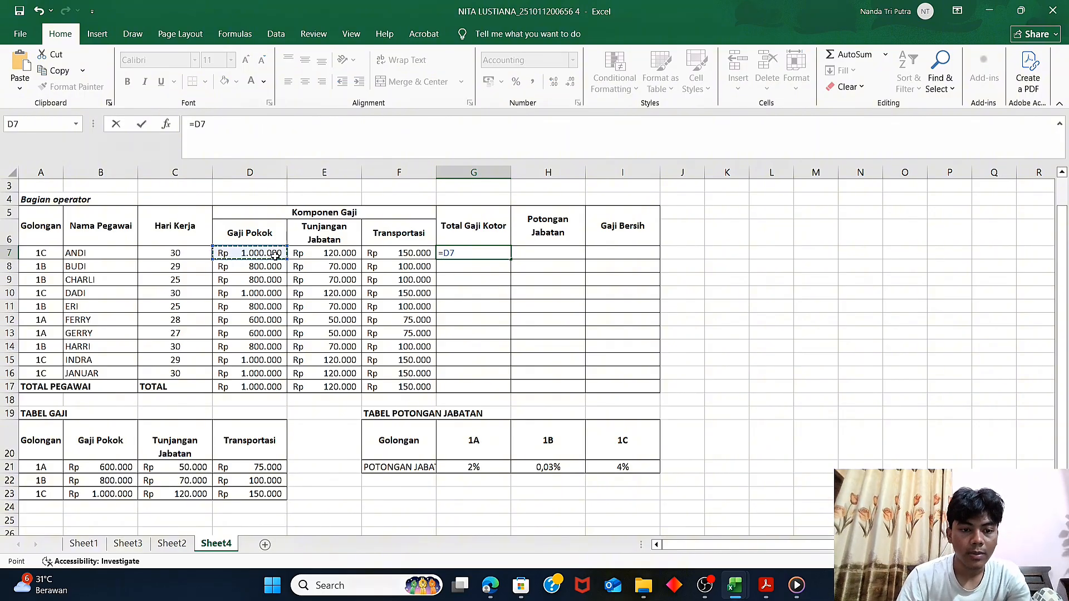
pyautogui.write('+')
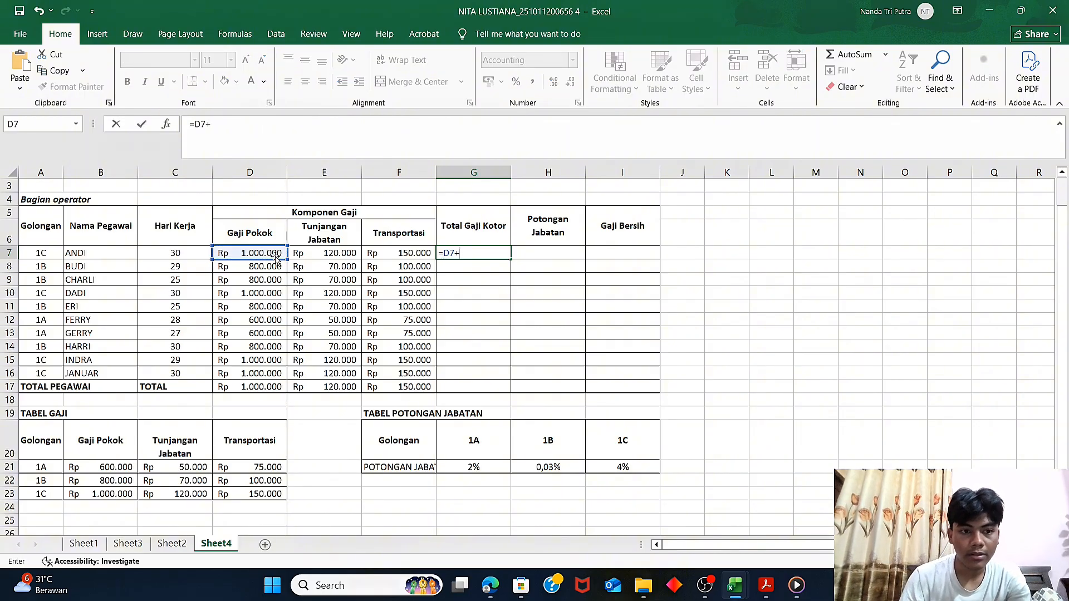
pyautogui.click(320, 260)
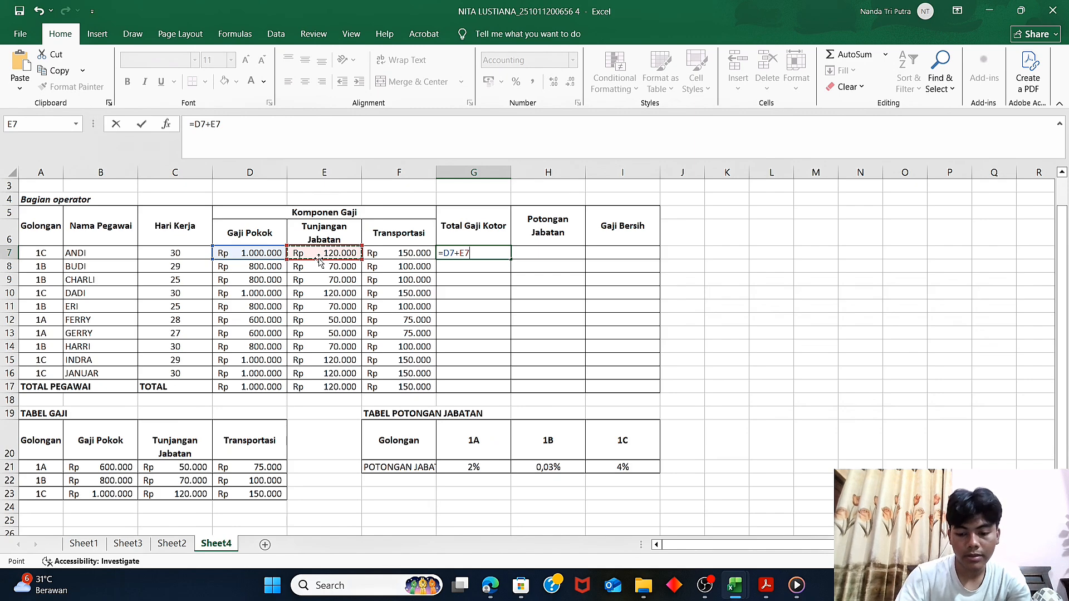
pyautogui.write('+')
pyautogui.click(387, 251)
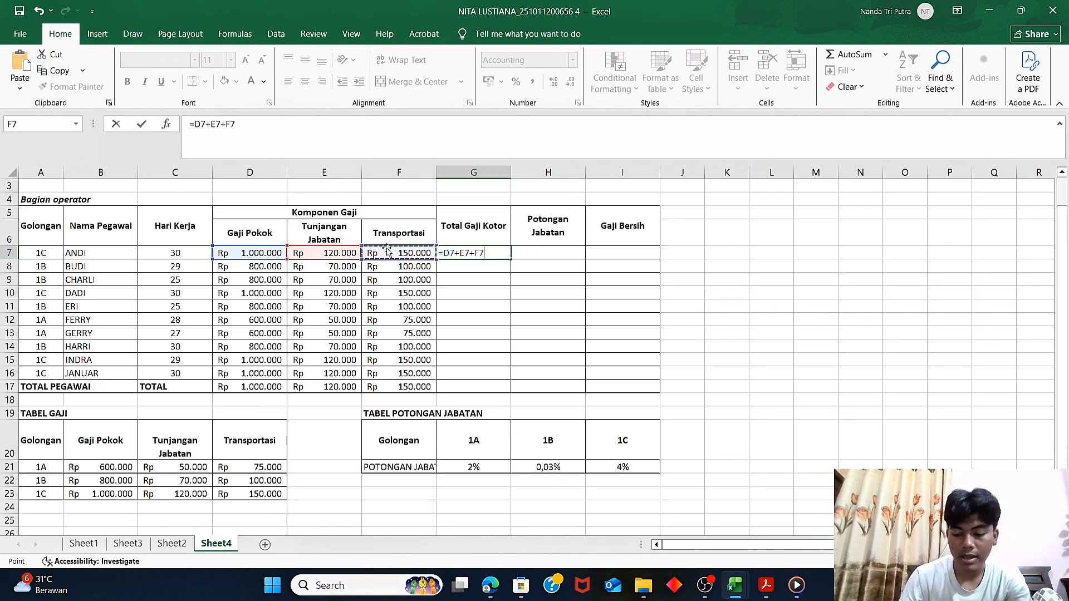
pyautogui.press('Return')
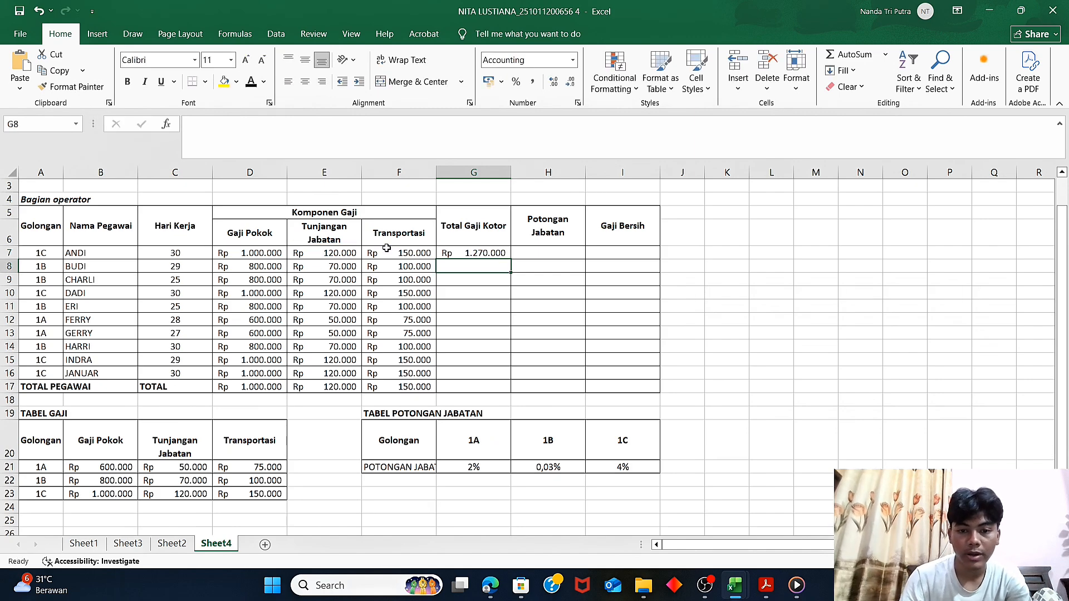
pyautogui.click(505, 254)
pyautogui.doubleClick(510, 257)
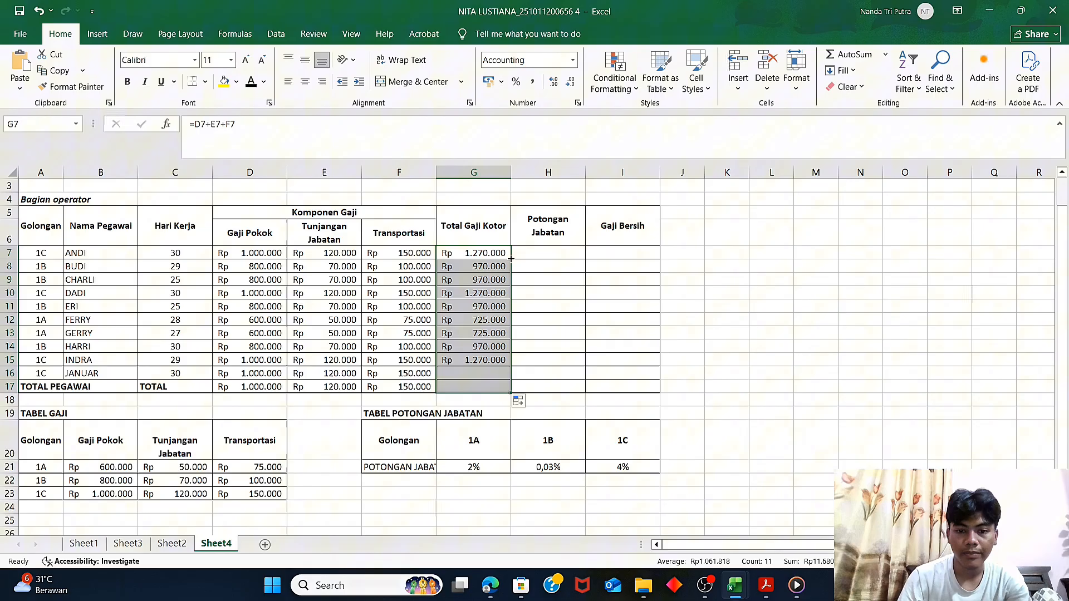
# Begin an HLOOKUP formula in H7 for the Potongan Jabatan, with the Golongan in A7 as the lookup value
pyautogui.click(550, 255)
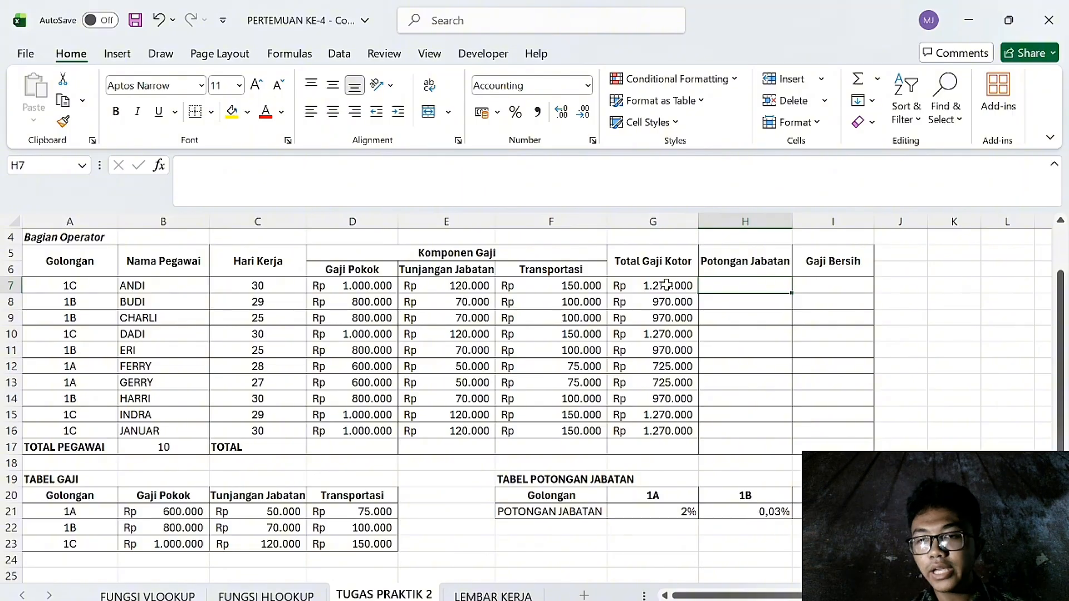
pyautogui.write('=')
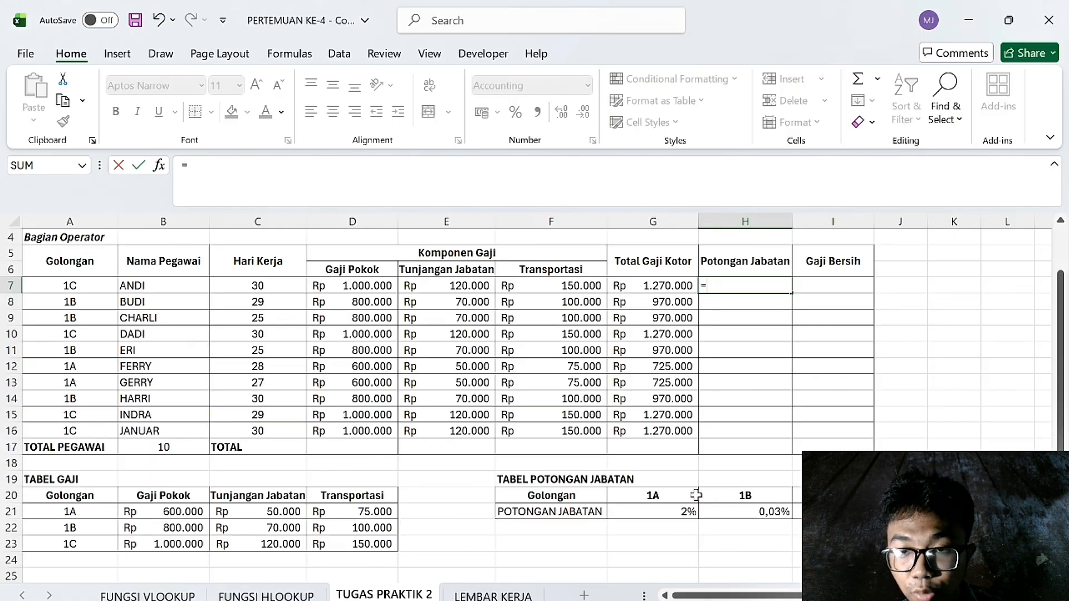
pyautogui.write('HL')
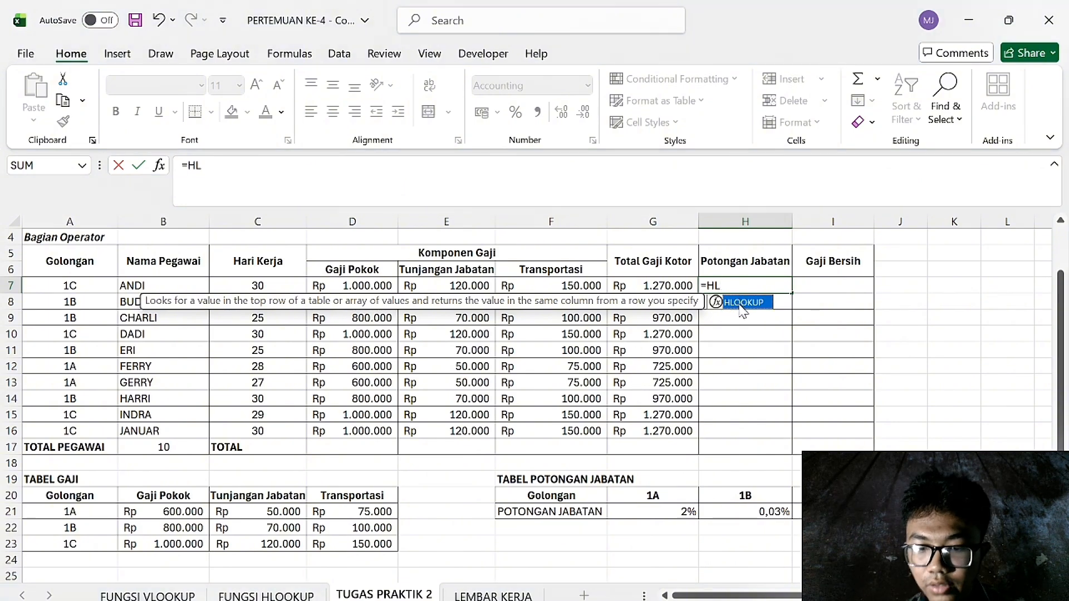
pyautogui.write('OOKUP')
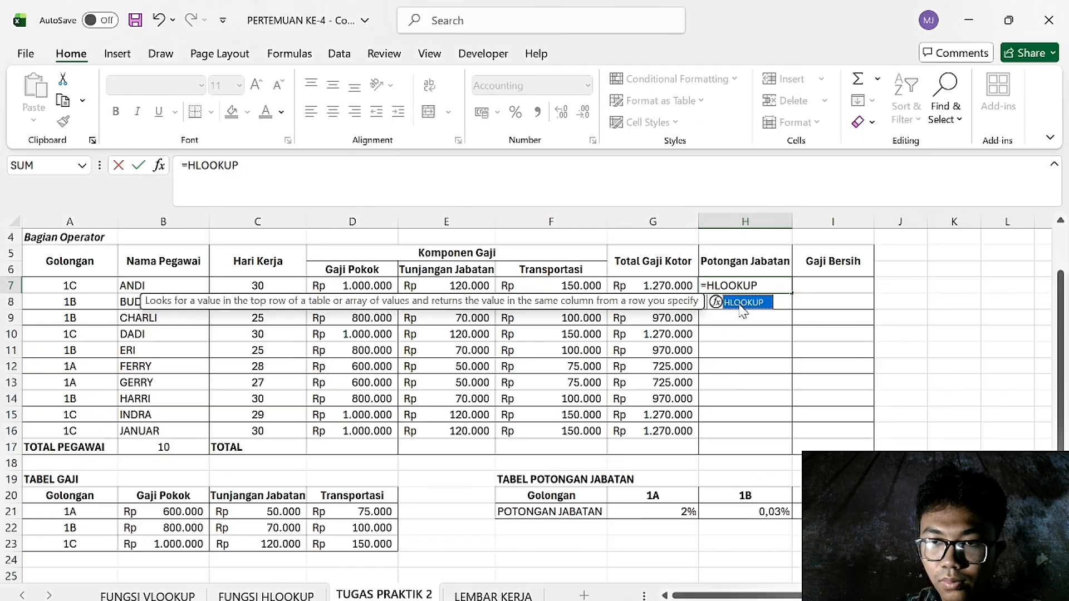
pyautogui.write('(')
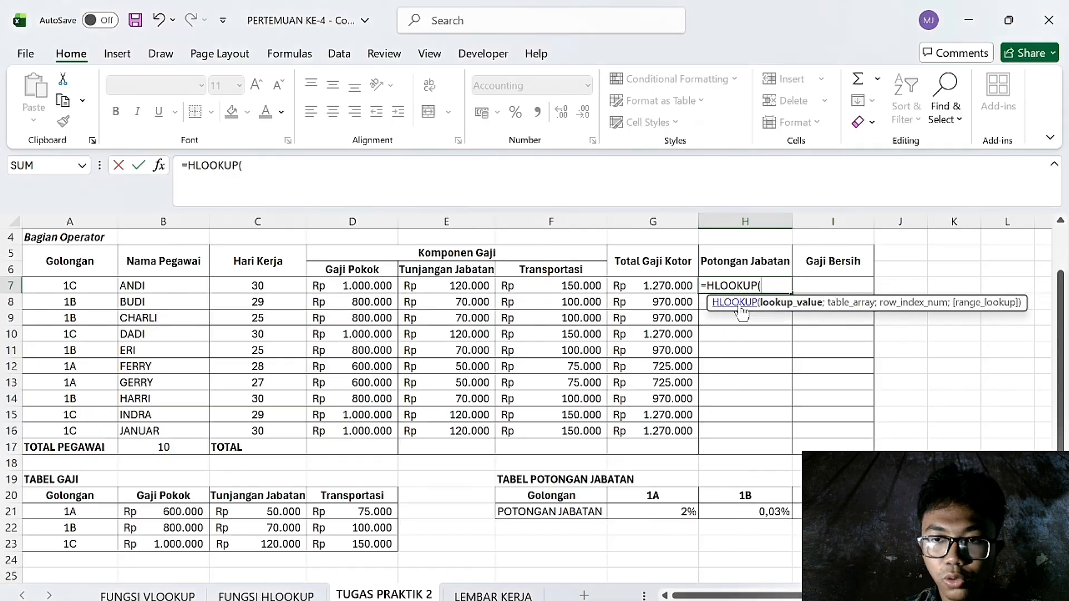
pyautogui.click(108, 287)
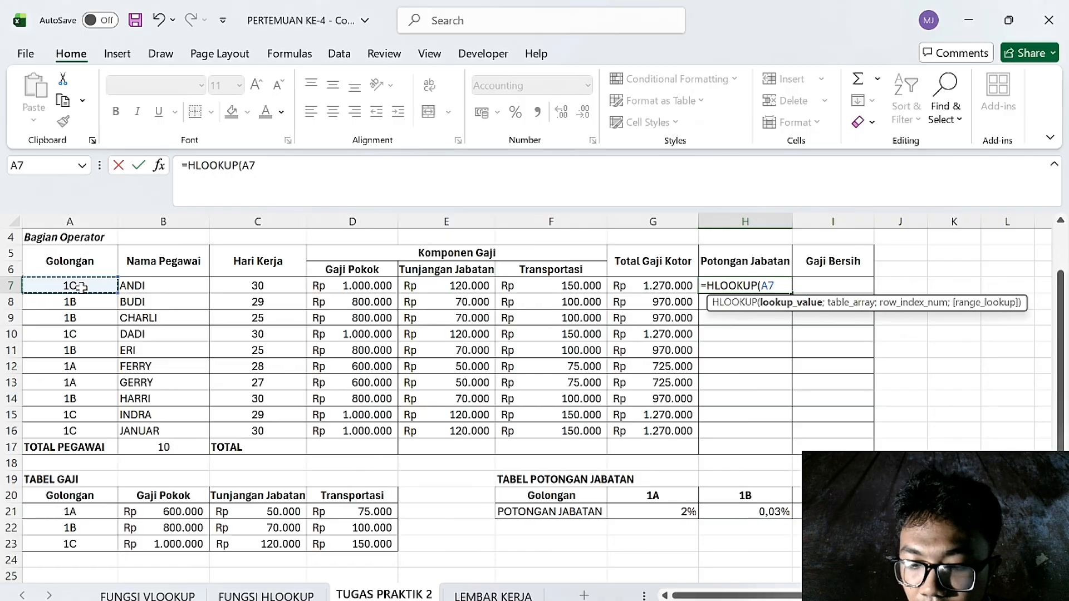
pyautogui.write(';')
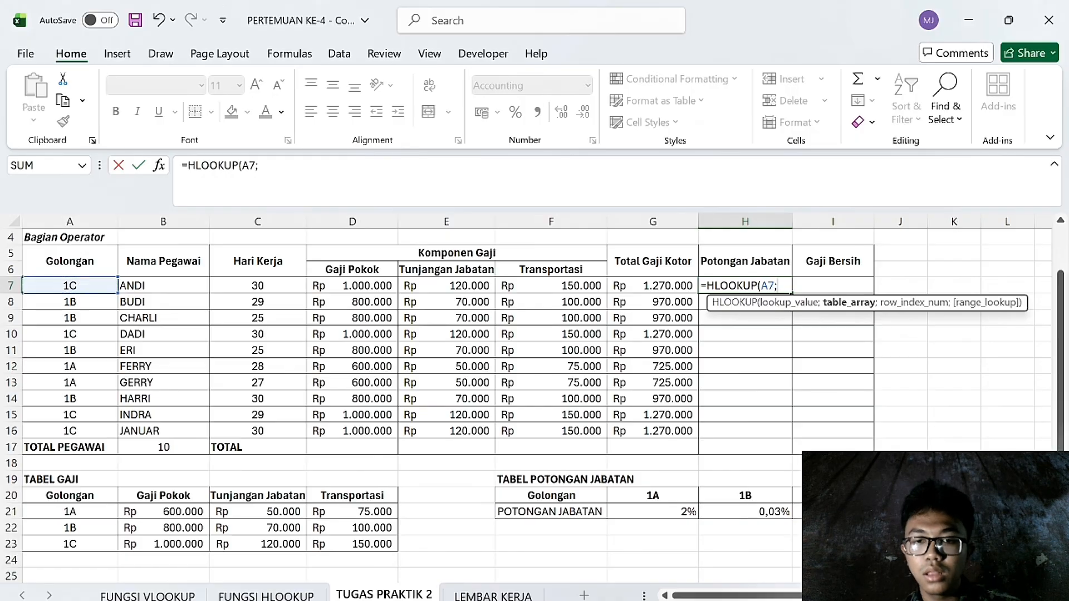
# Complete the H7 lookup with table array G20:I21, row index 2 and exact match FALSE, multiplied by the gross pay in G7
pyautogui.moveTo(664, 496); pyautogui.dragTo(818, 511)
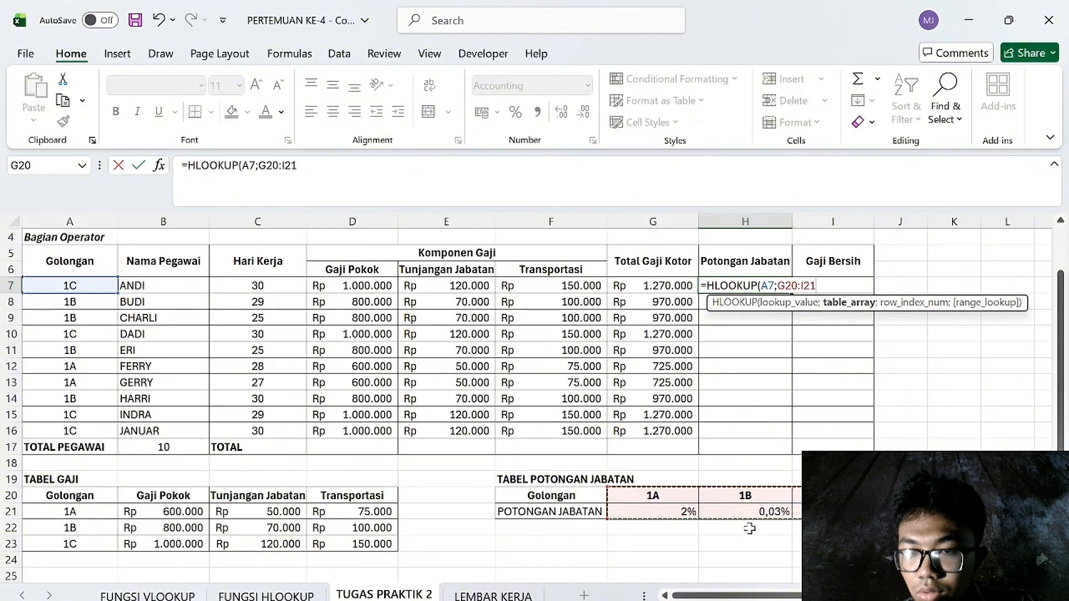
pyautogui.write(';2')
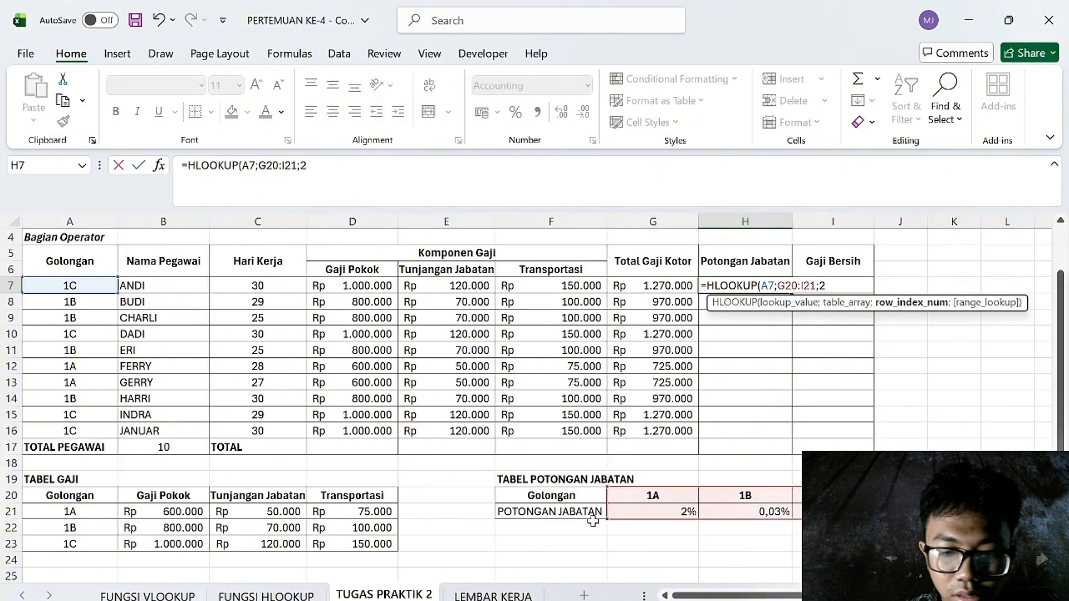
pyautogui.write(';')
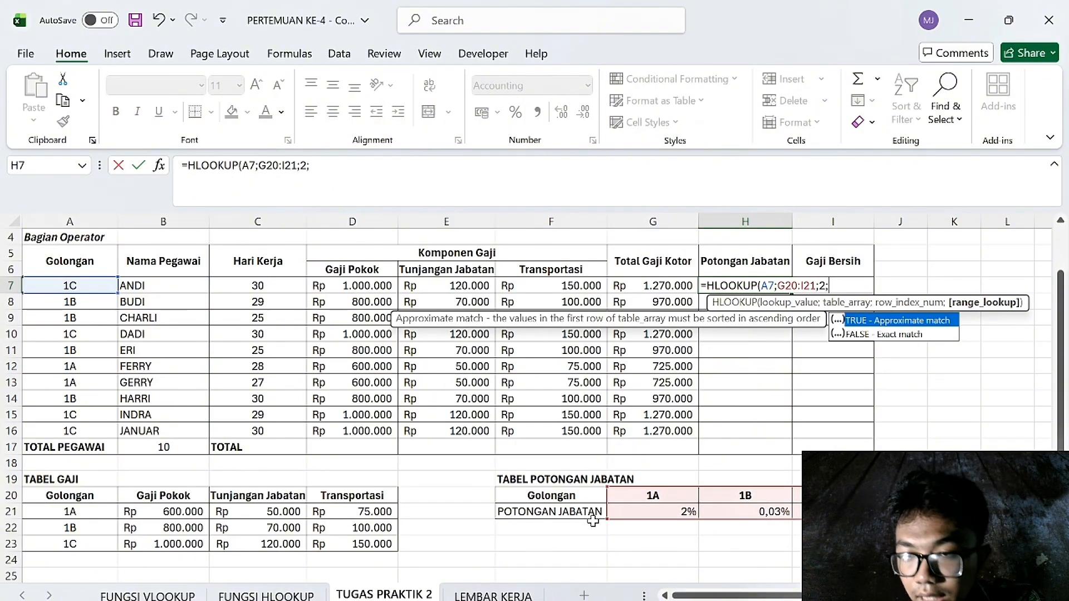
pyautogui.click(920, 335)
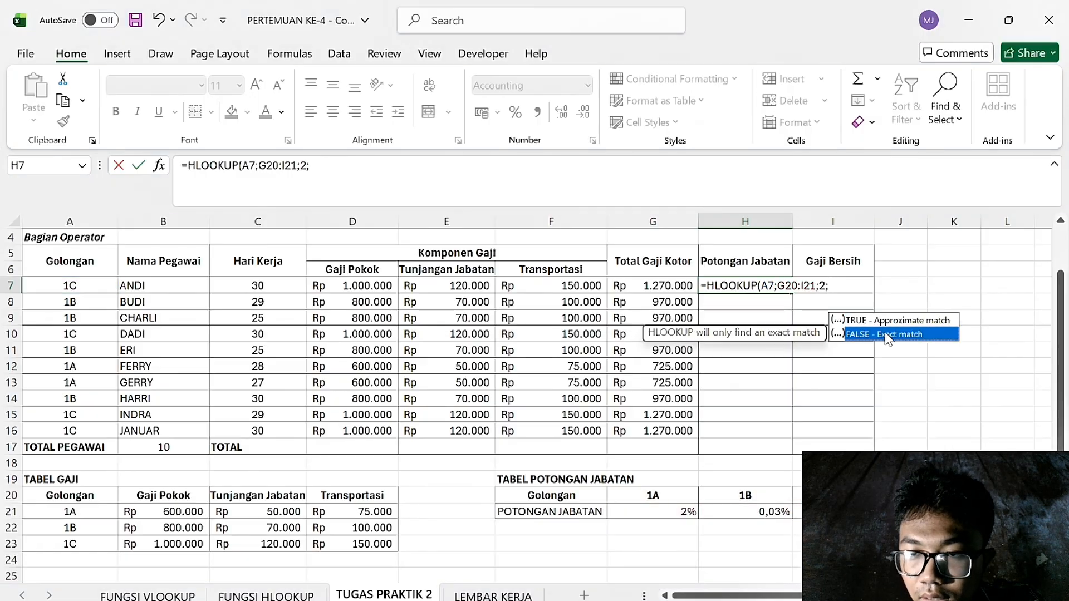
pyautogui.doubleClick(855, 336)
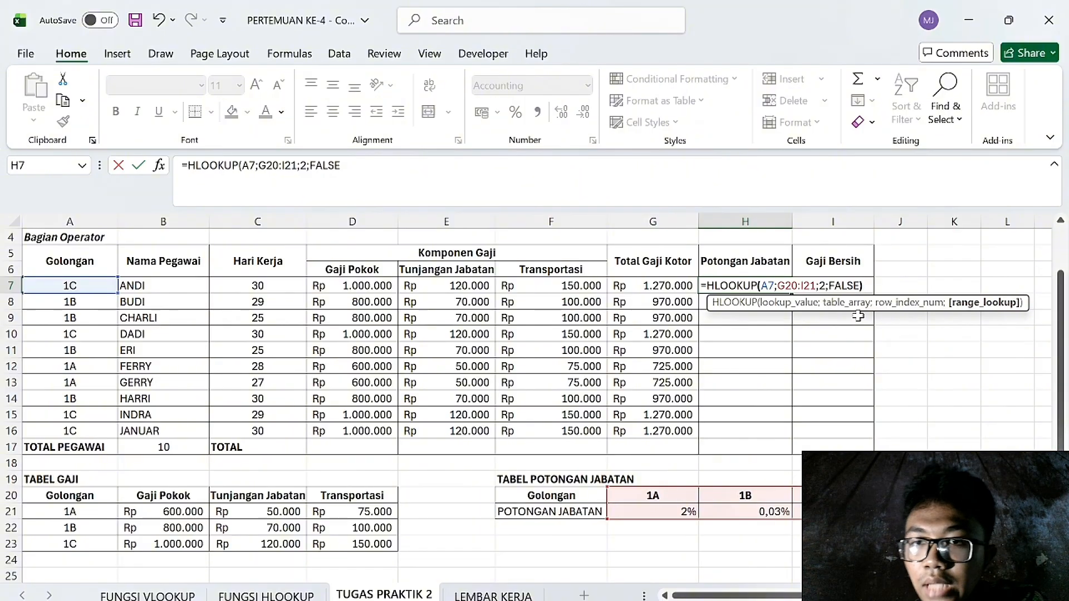
pyautogui.write(')*')
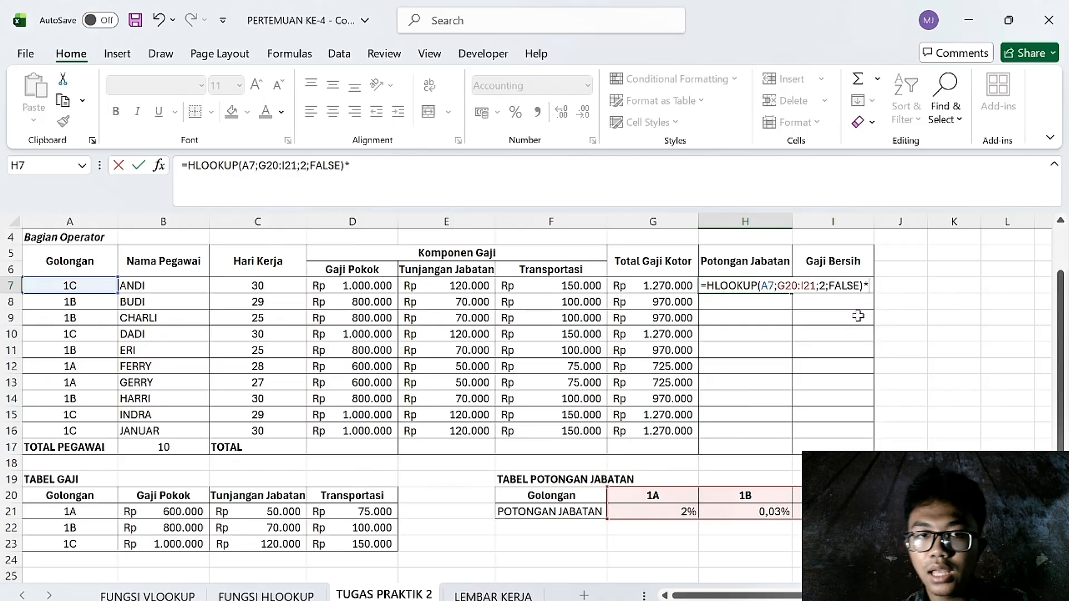
pyautogui.click(649, 287)
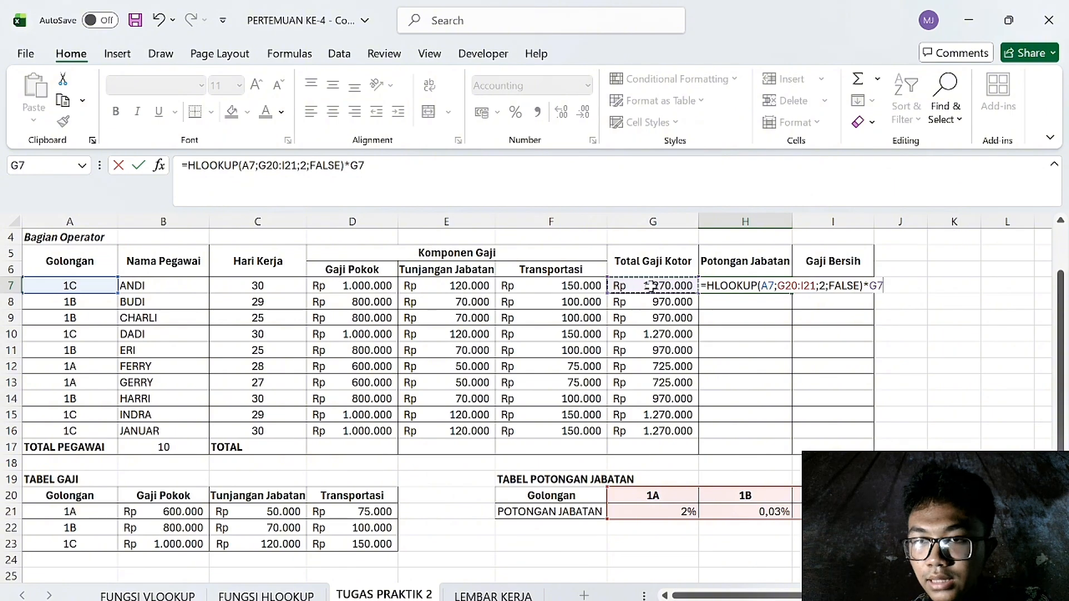
pyautogui.press('Return')
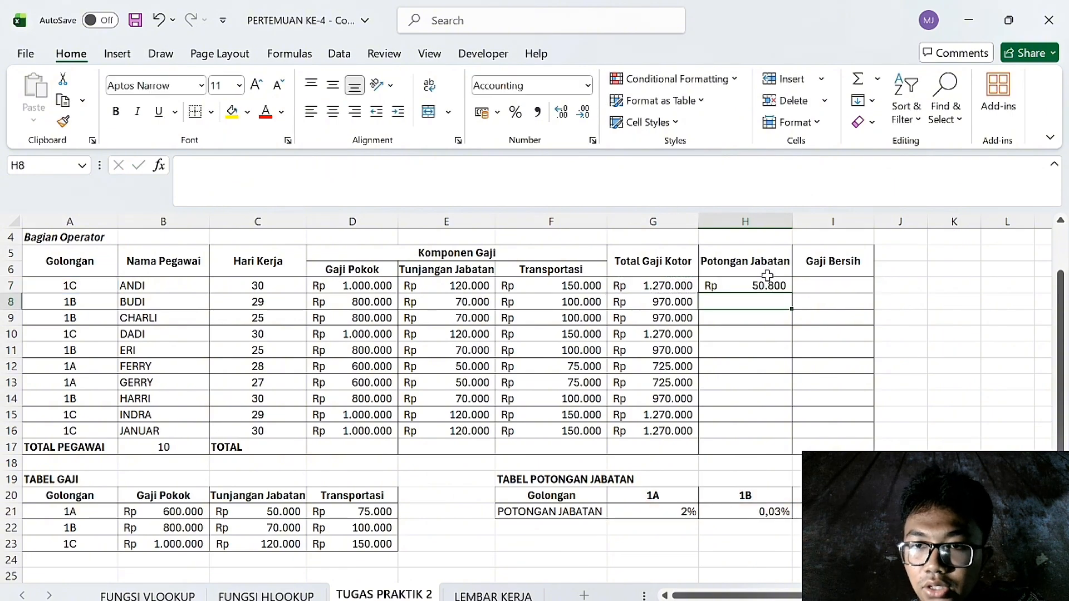
# Make the table array in H7 absolute as $G$20:$I$21 and fill the Potongan Jabatan formula down to H16
pyautogui.click(769, 285)
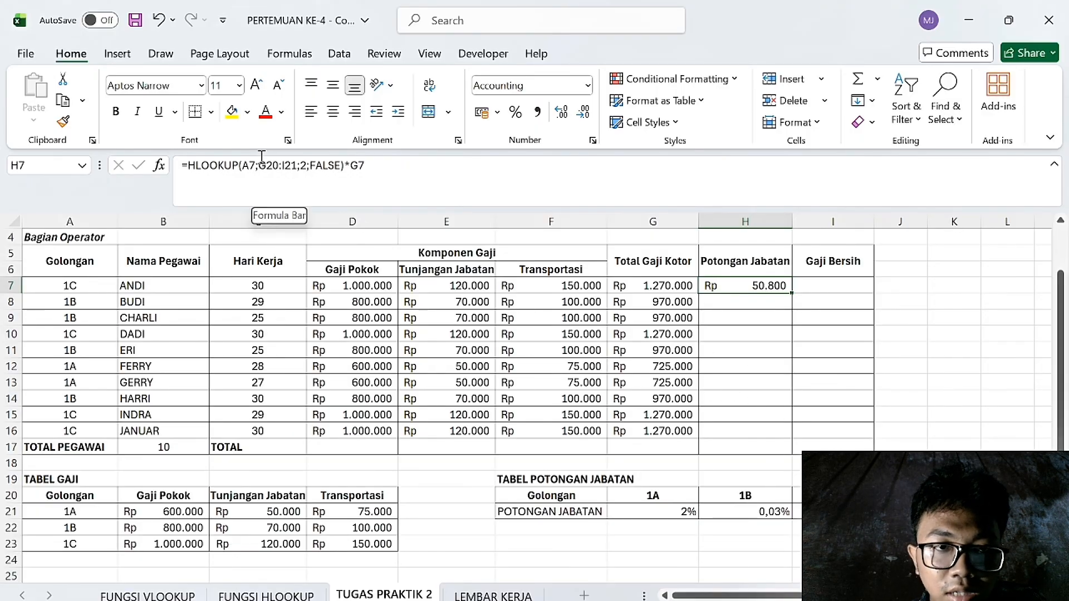
pyautogui.moveTo(259, 166); pyautogui.dragTo(293, 169)
pyautogui.click(297, 169)
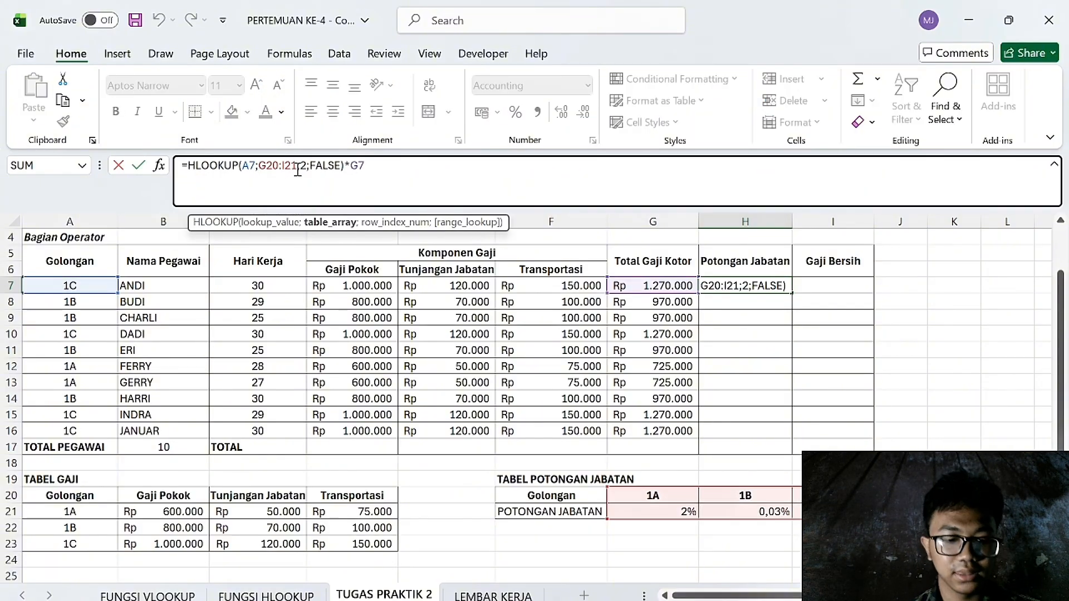
pyautogui.press('F4')
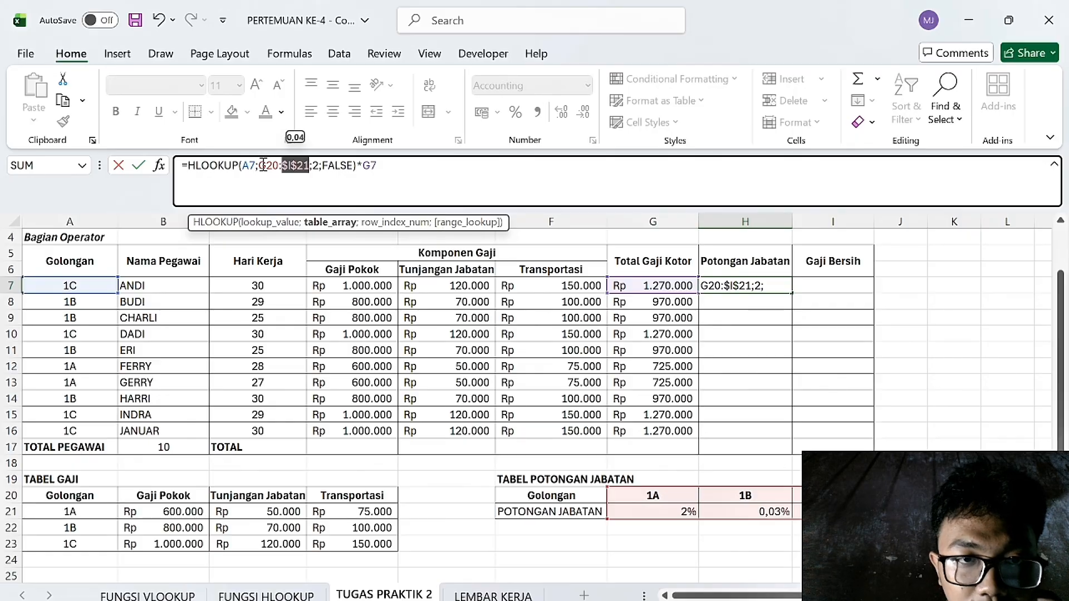
pyautogui.moveTo(260, 169); pyautogui.dragTo(308, 168)
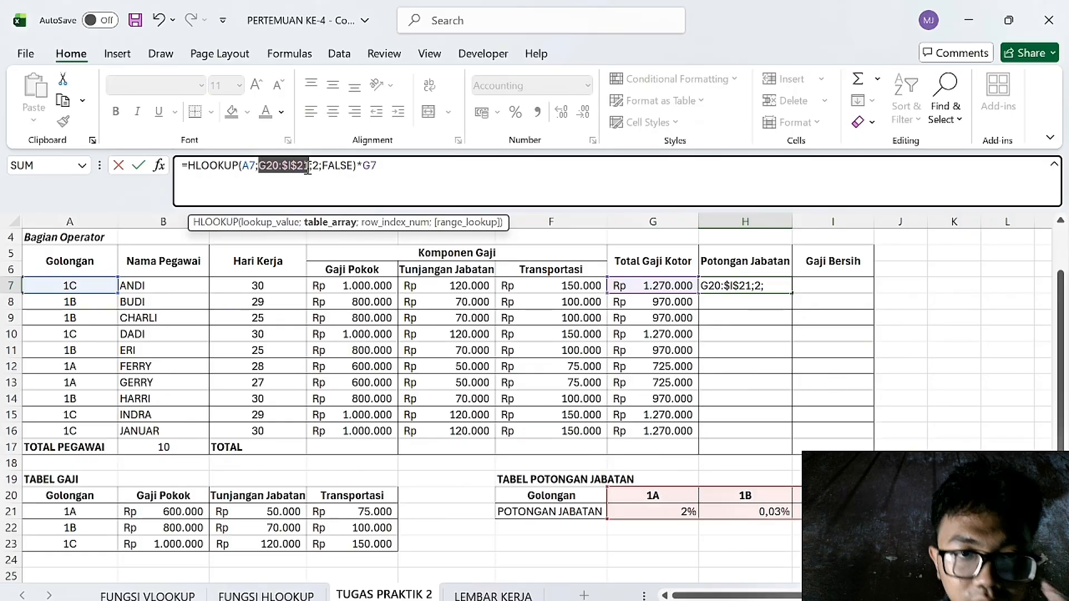
pyautogui.press('F4')
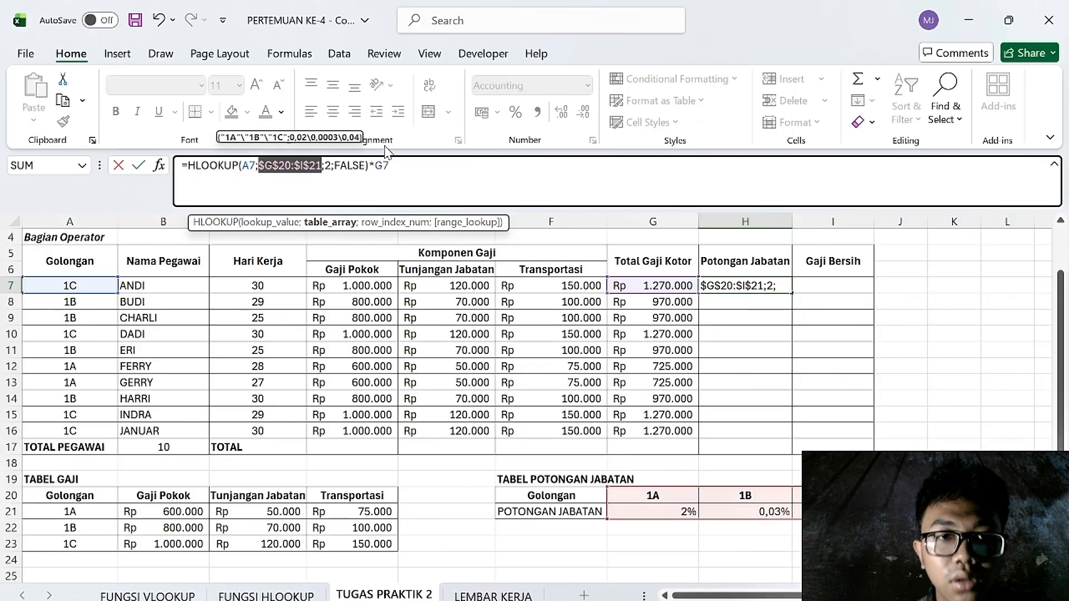
pyautogui.doubleClick(398, 165)
pyautogui.click(398, 165)
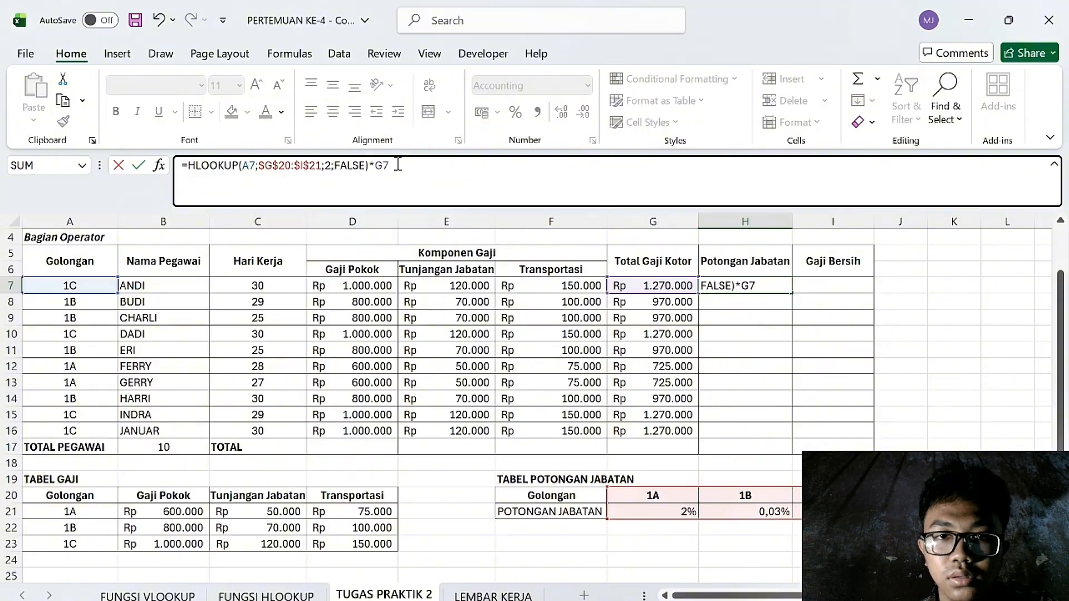
pyautogui.press('Return')
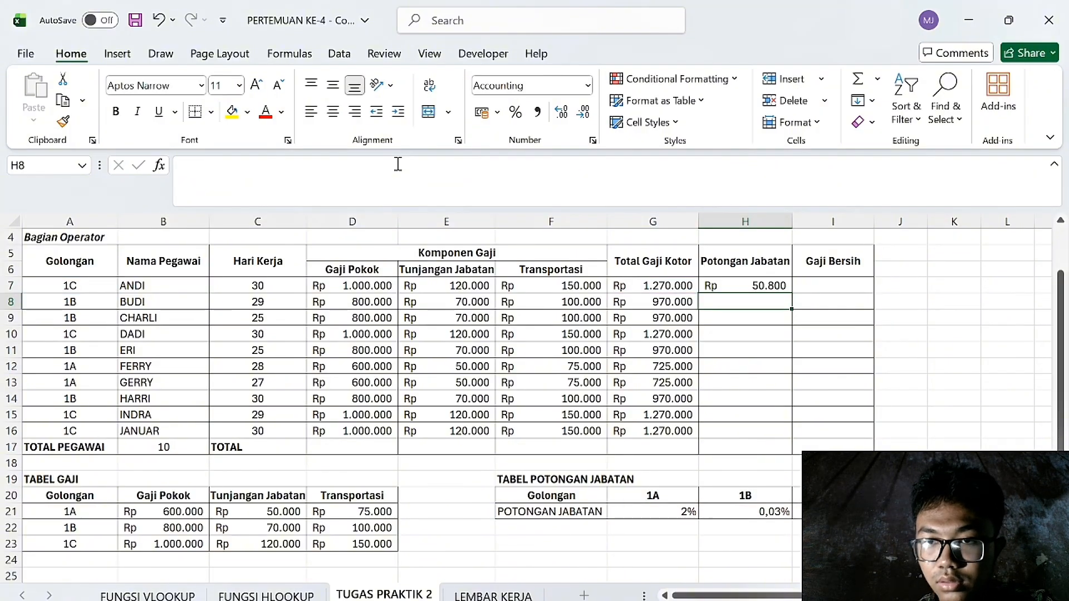
pyautogui.click(713, 281)
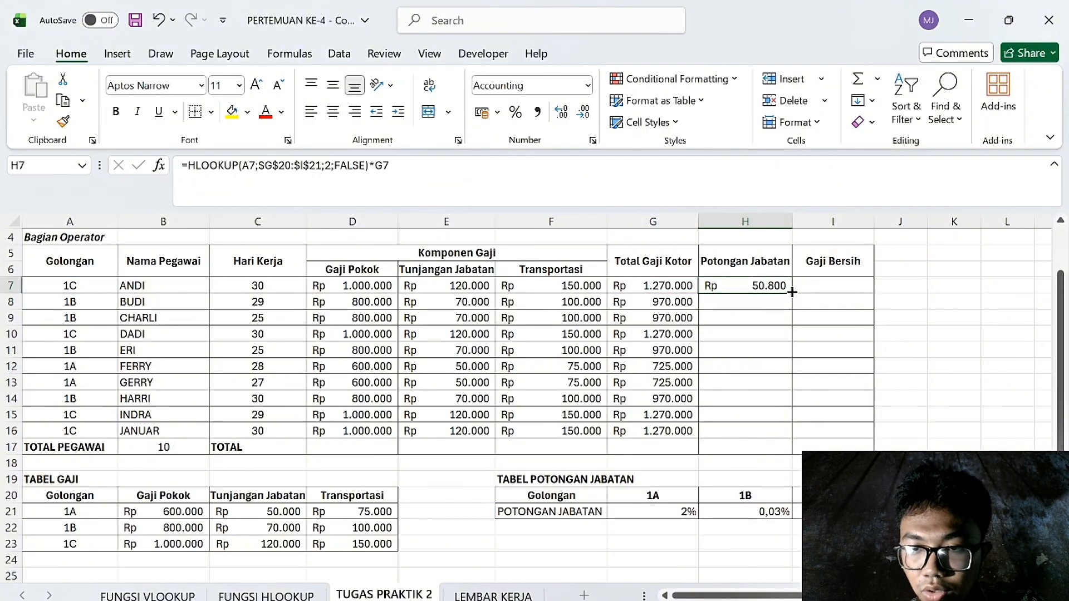
pyautogui.moveTo(792, 291); pyautogui.dragTo(782, 434)
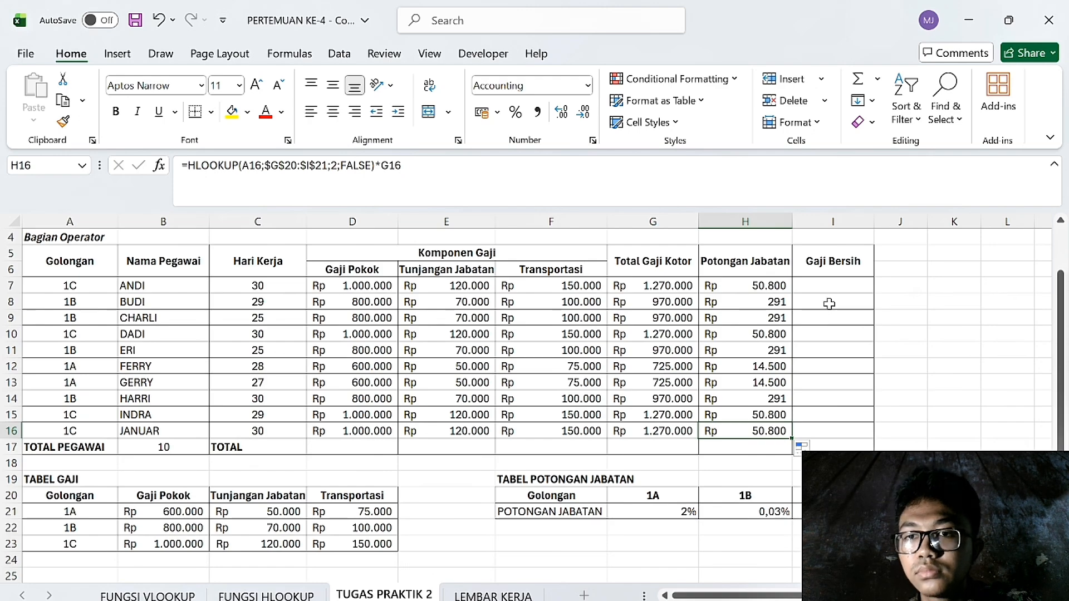
# Calculate the Gaji Bersih in I7 with =G7-H7 and fill the formula down to I16
pyautogui.click(836, 286)
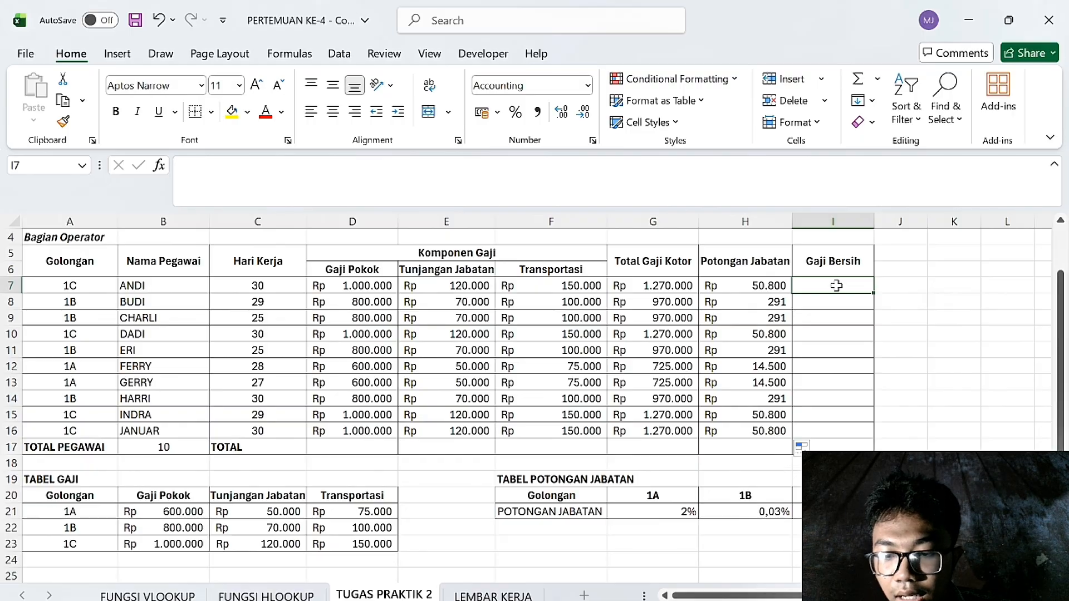
pyautogui.write('=')
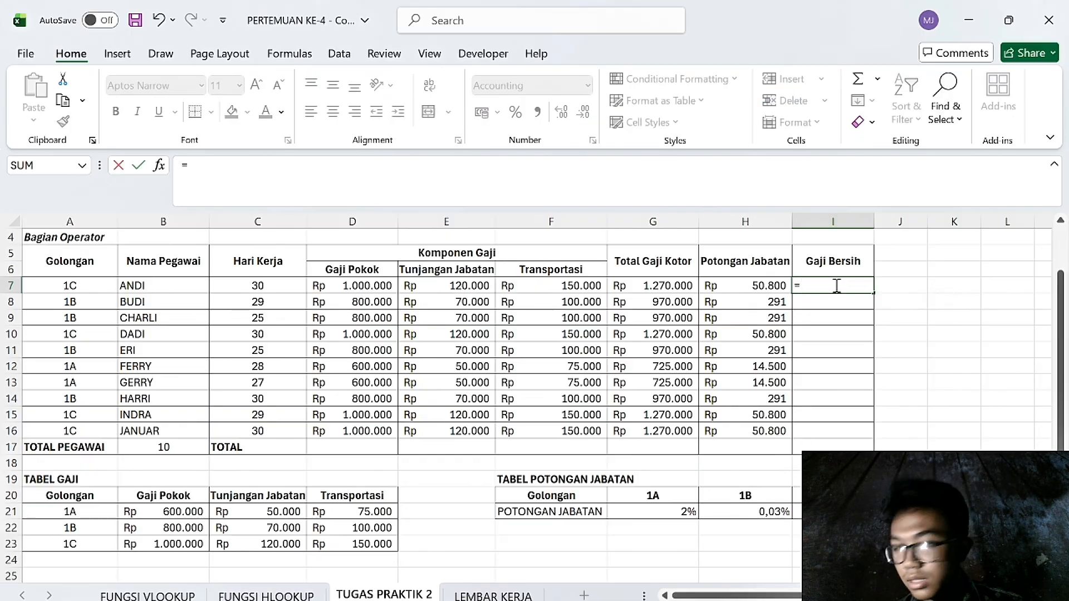
pyautogui.click(657, 288)
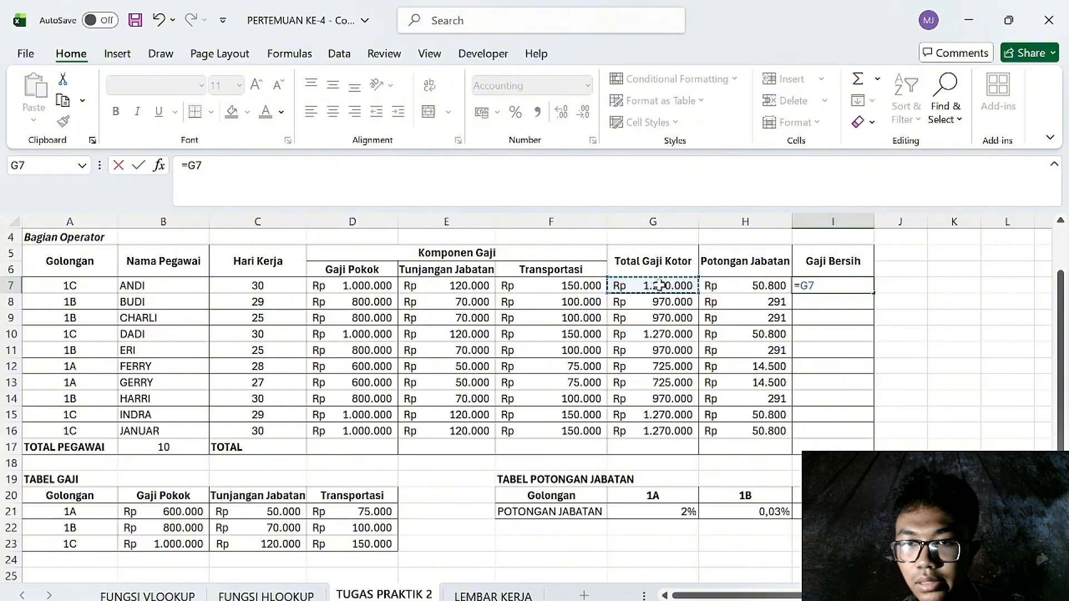
pyautogui.write('-')
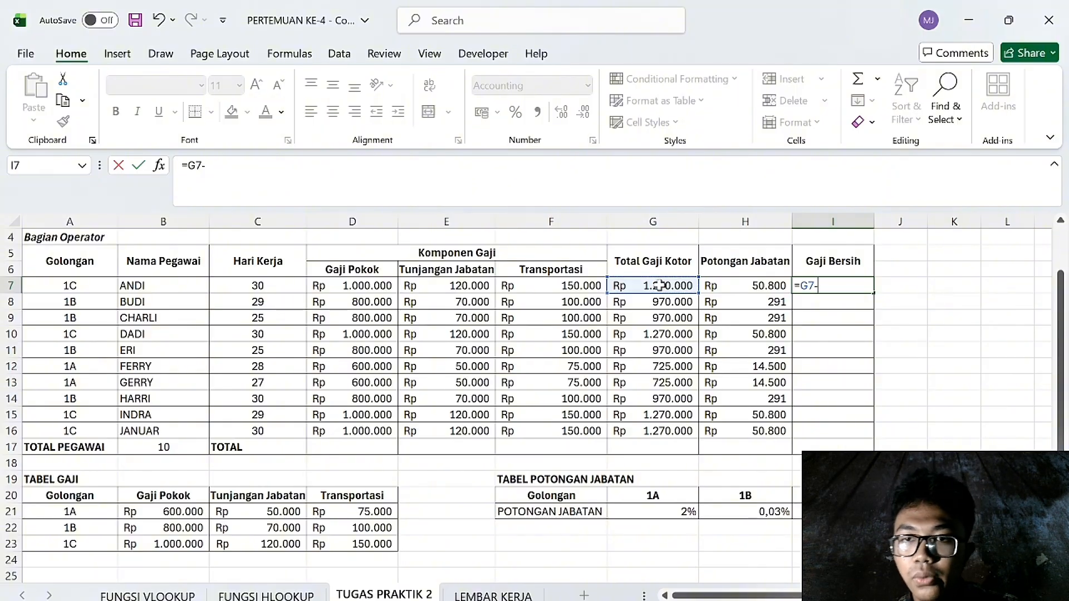
pyautogui.click(757, 285)
pyautogui.press('Return')
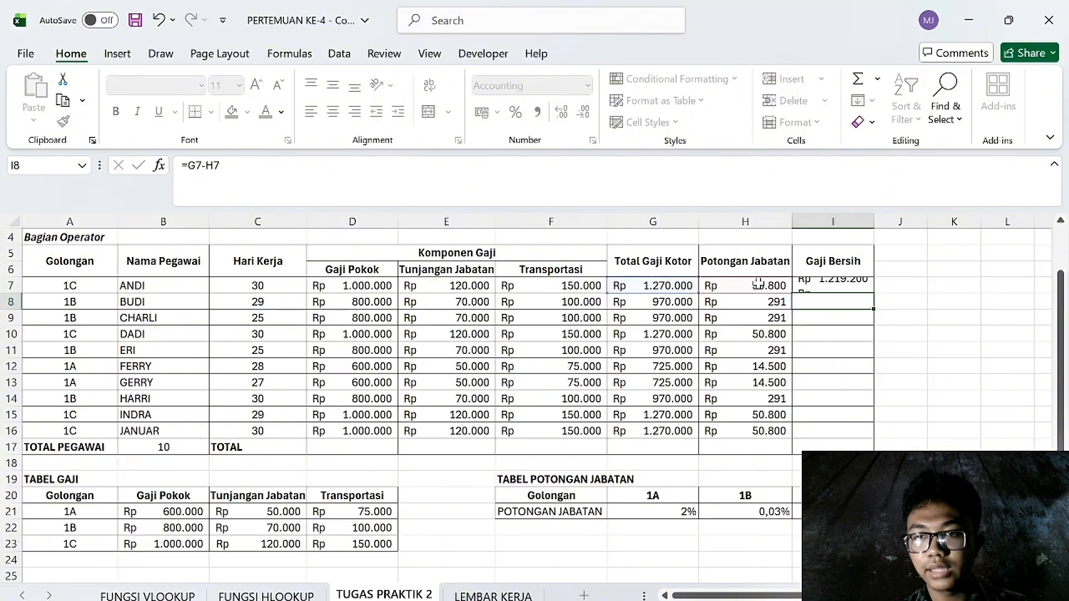
pyautogui.click(858, 281)
pyautogui.moveTo(872, 303); pyautogui.dragTo(866, 434)
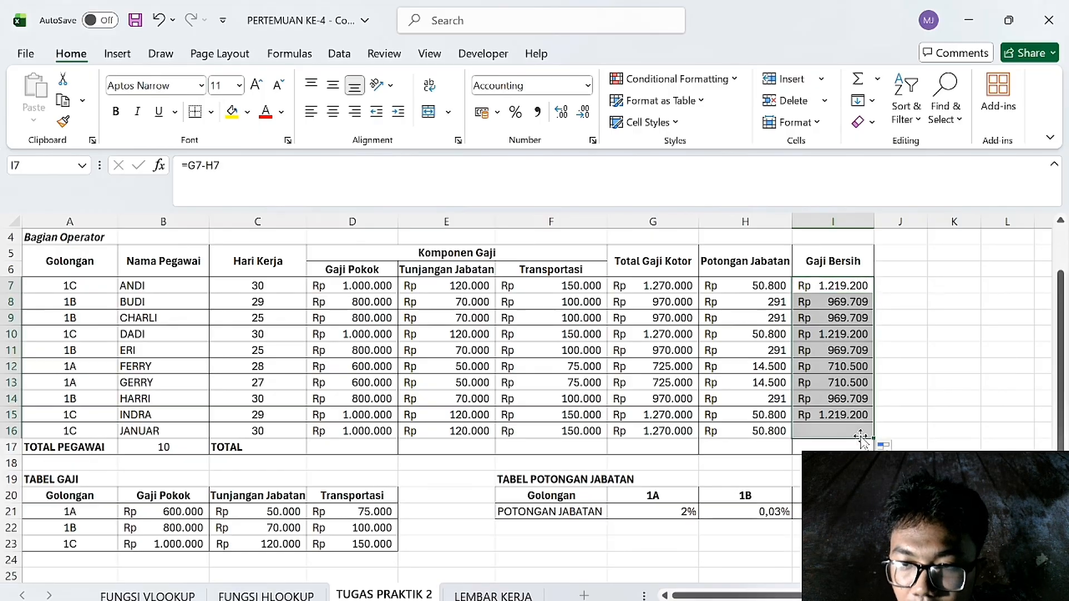
# Total the Gaji Pokok column in D17 with the formula =SUM(D7:D16)
pyautogui.click(315, 441)
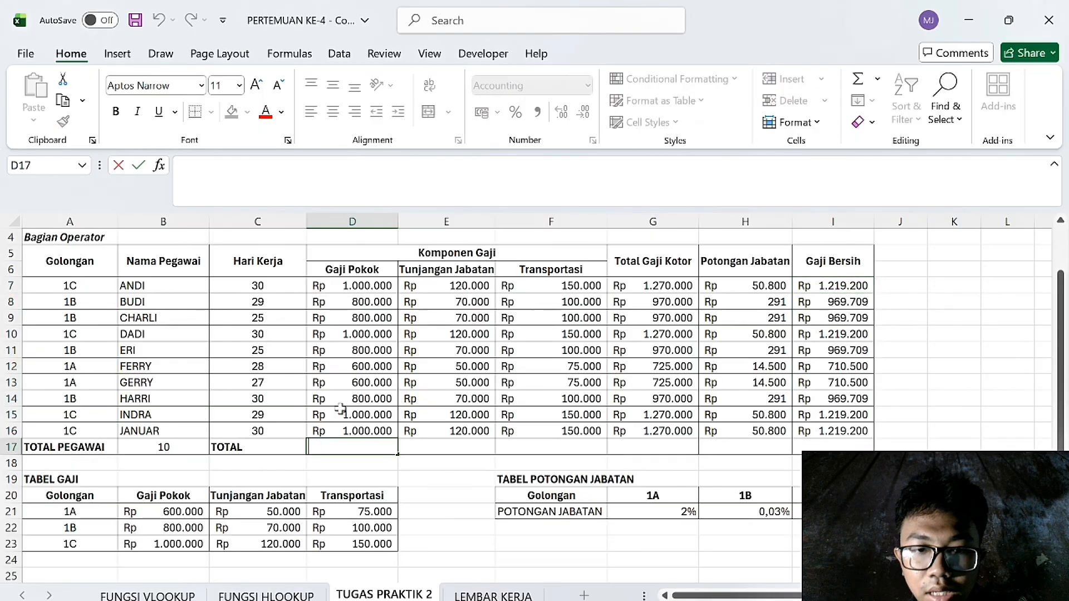
pyautogui.click(412, 444)
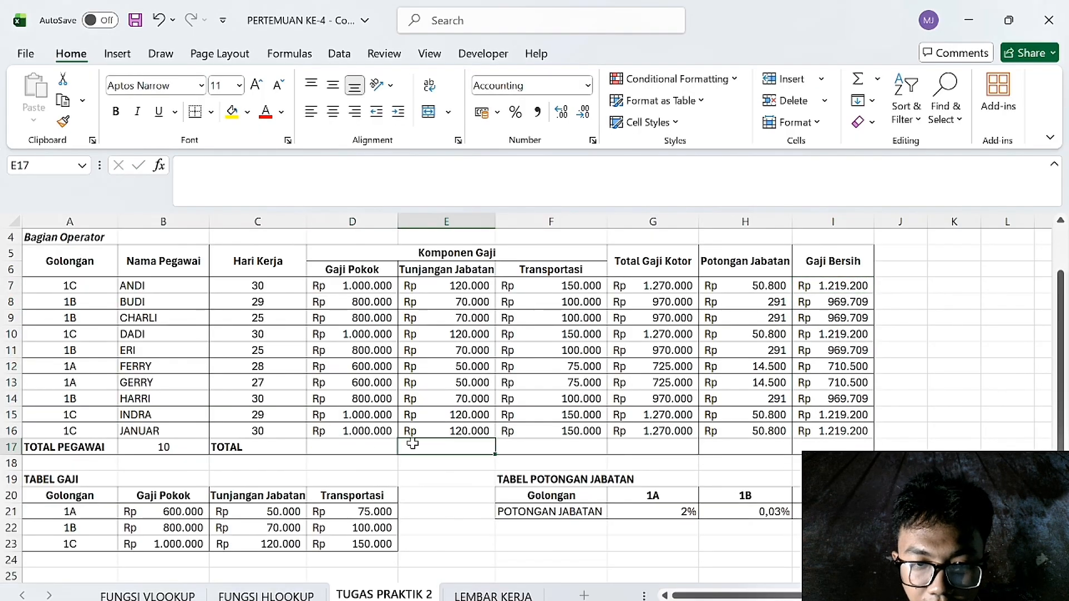
pyautogui.click(519, 445)
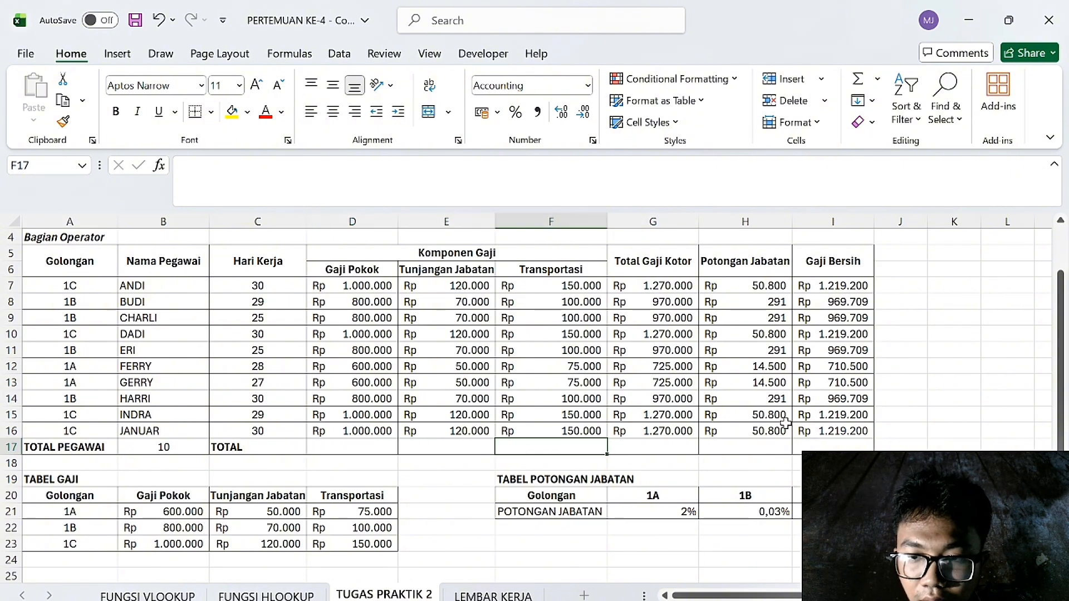
pyautogui.click(322, 450)
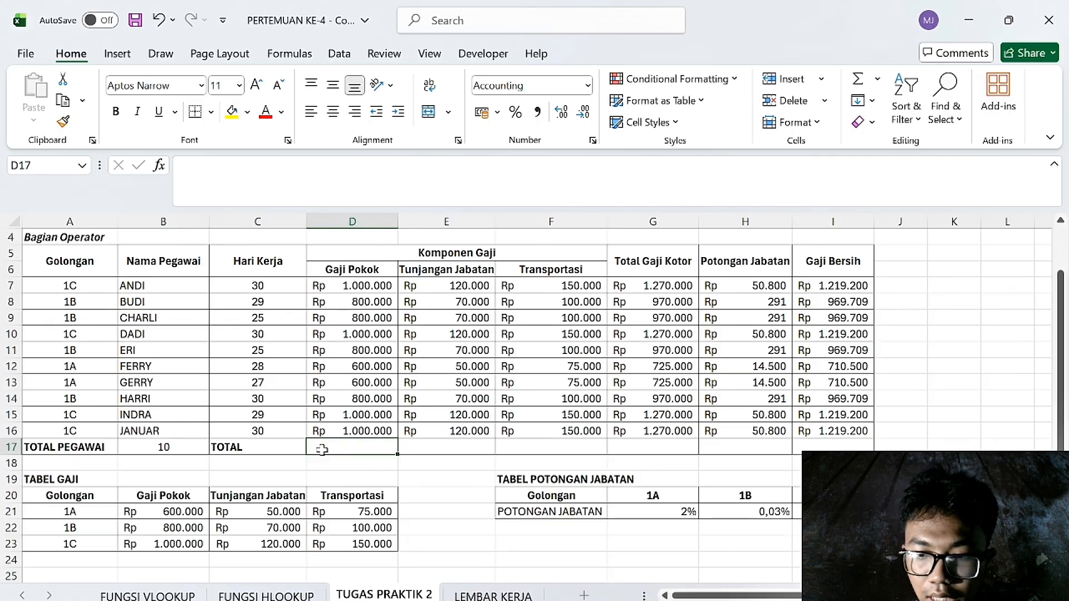
pyautogui.write('=SUM')
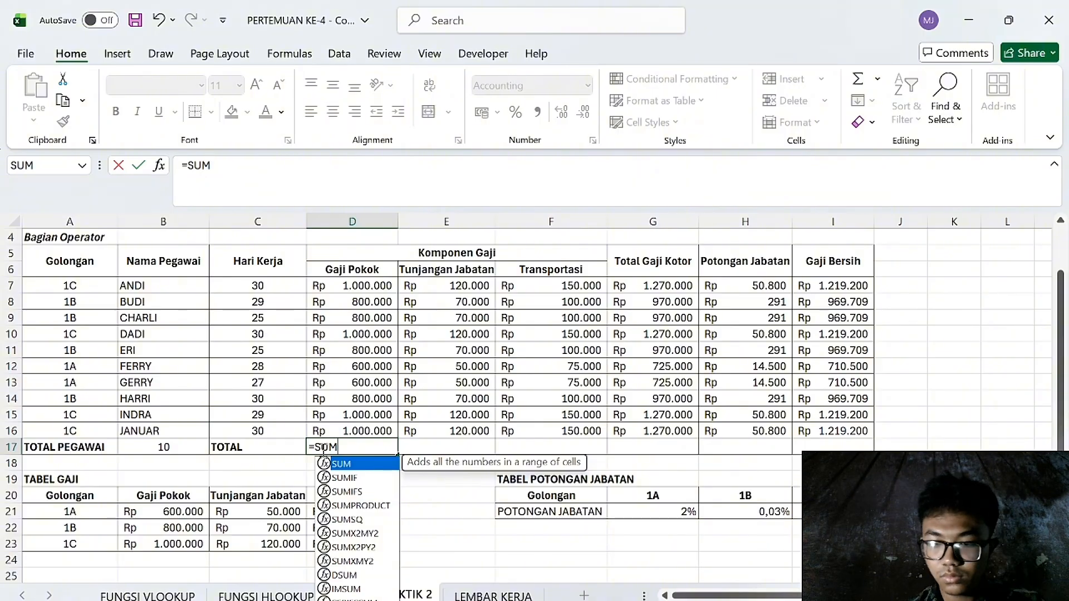
pyautogui.write('(')
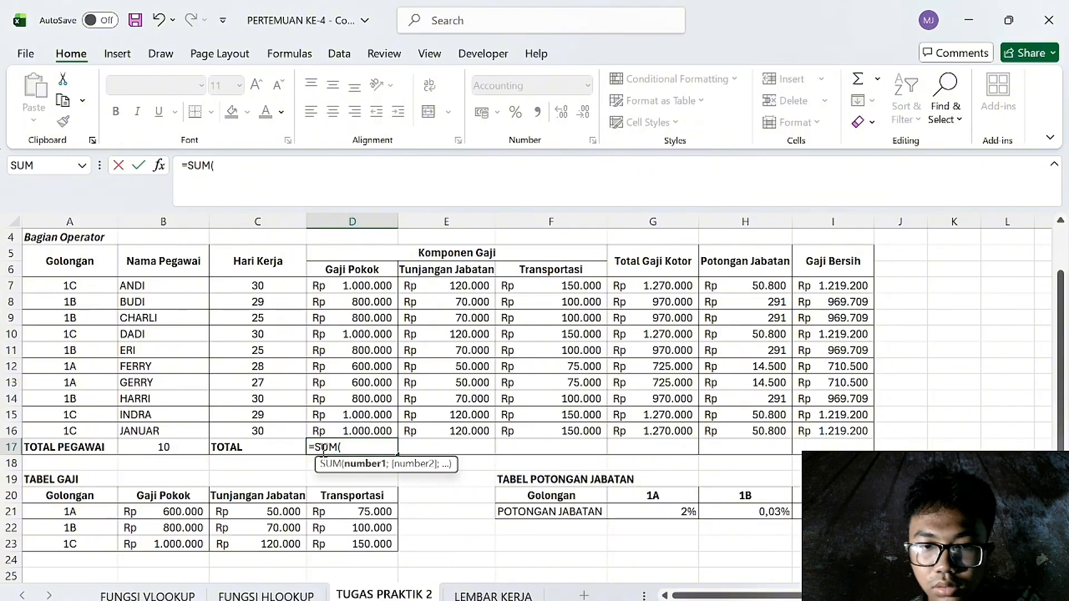
pyautogui.moveTo(347, 285); pyautogui.dragTo(355, 433)
pyautogui.click(355, 434)
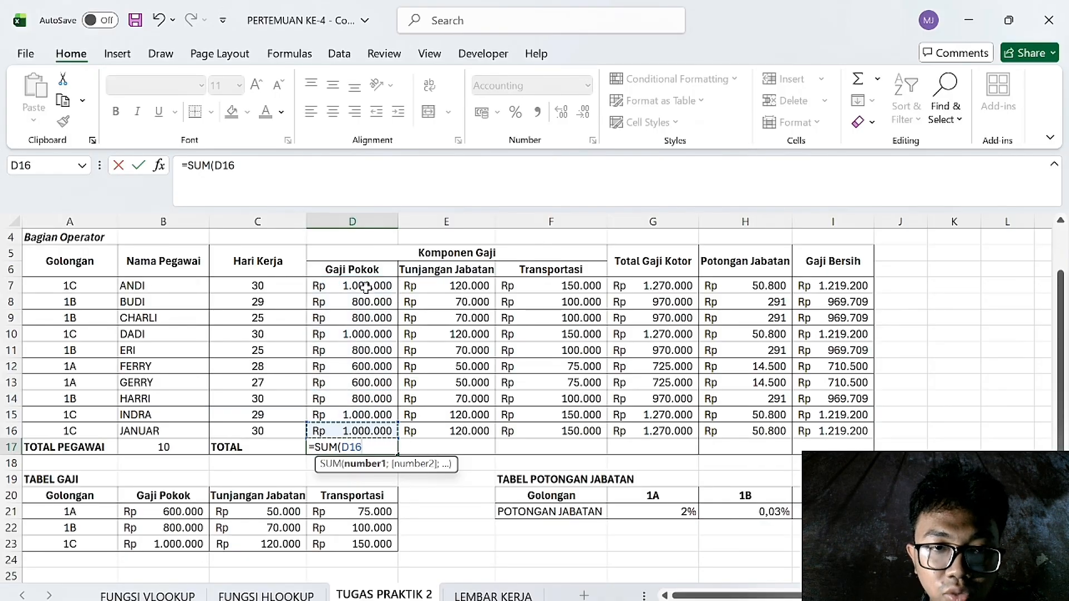
pyautogui.moveTo(366, 287); pyautogui.dragTo(354, 426)
pyautogui.click(353, 426)
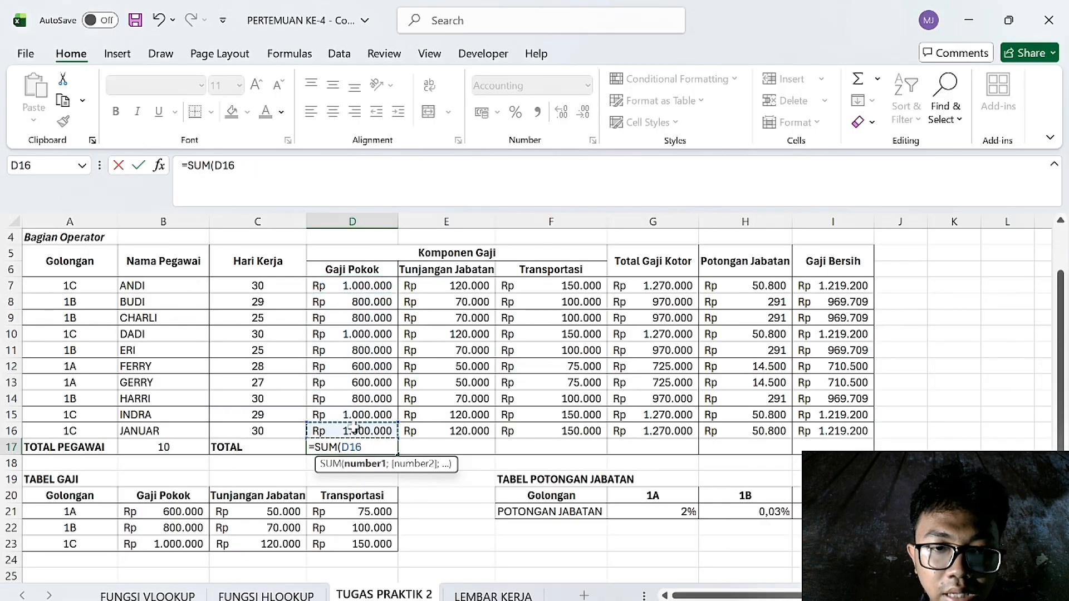
pyautogui.moveTo(366, 286); pyautogui.dragTo(352, 423)
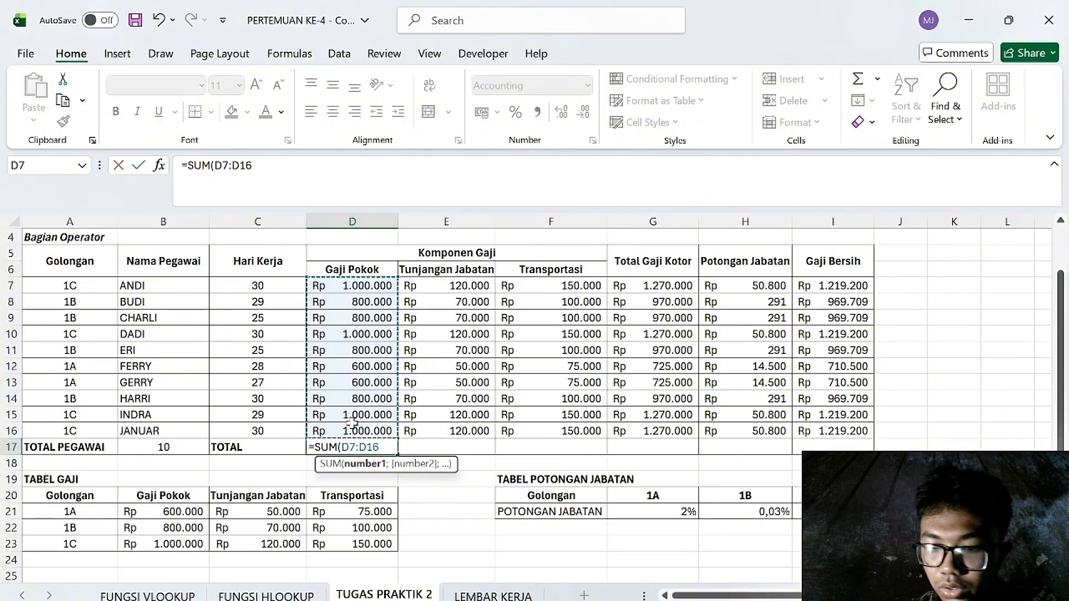
pyautogui.write(')')
pyautogui.press('Return')
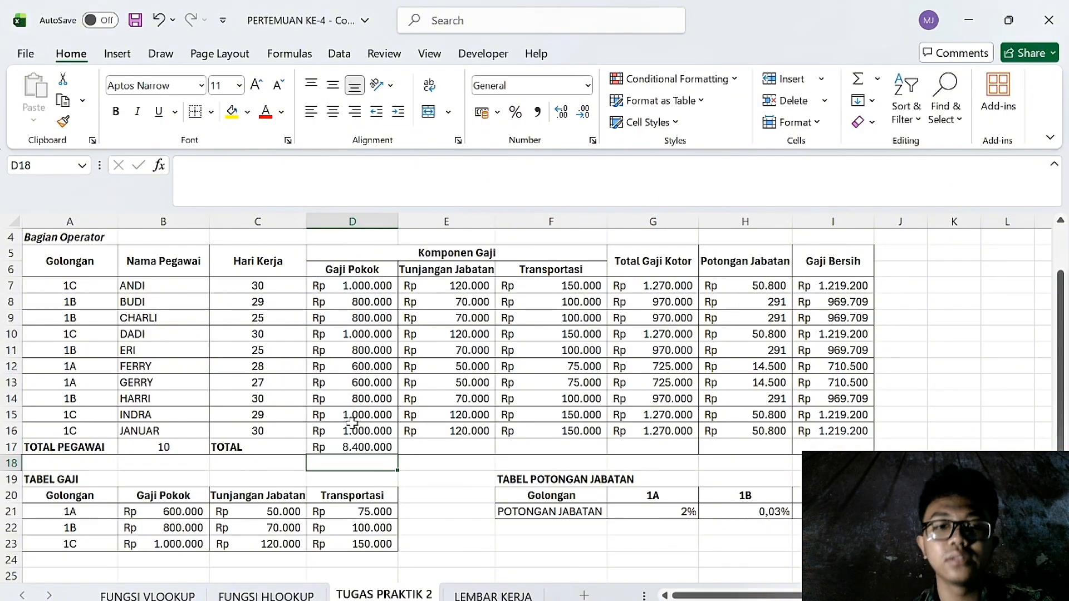
# Fill the SUM formula from D17 across the TOTAL row to I17
pyautogui.click(374, 445)
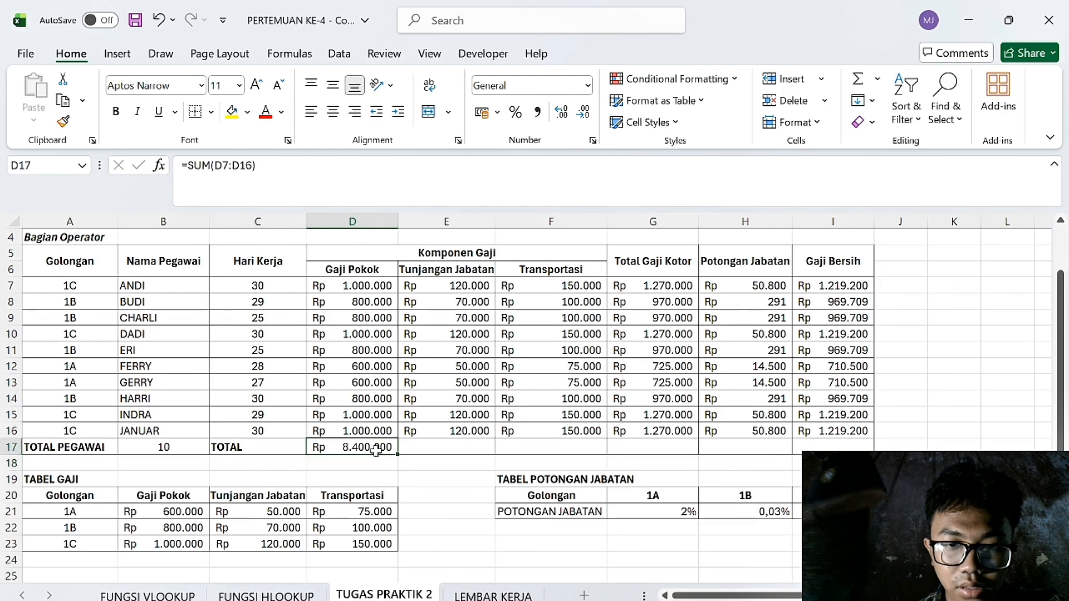
pyautogui.moveTo(407, 453); pyautogui.dragTo(835, 446)
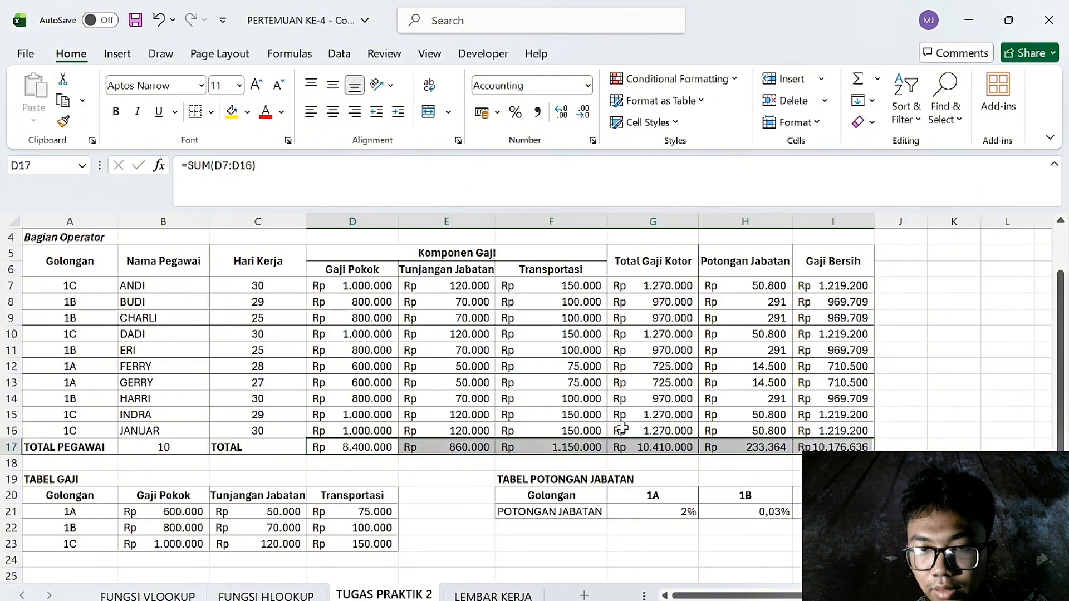
pyautogui.click(941, 398)
# Review the completed salary table with its TOTAL row and the TABEL GAJI and TABEL POTONGAN JABATAN reference tables
pyautogui.scroll(-2, 537, 445)
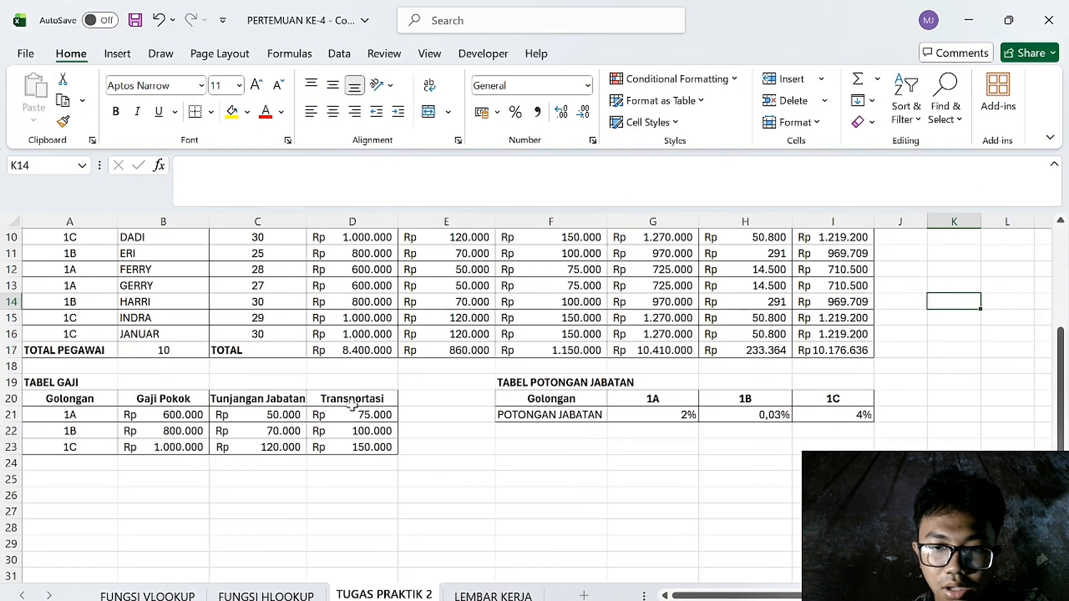
pyautogui.scroll(2, 534, 434)
pyautogui.scroll(1, 535, 435)
pyautogui.scroll(-2, 356, 356)
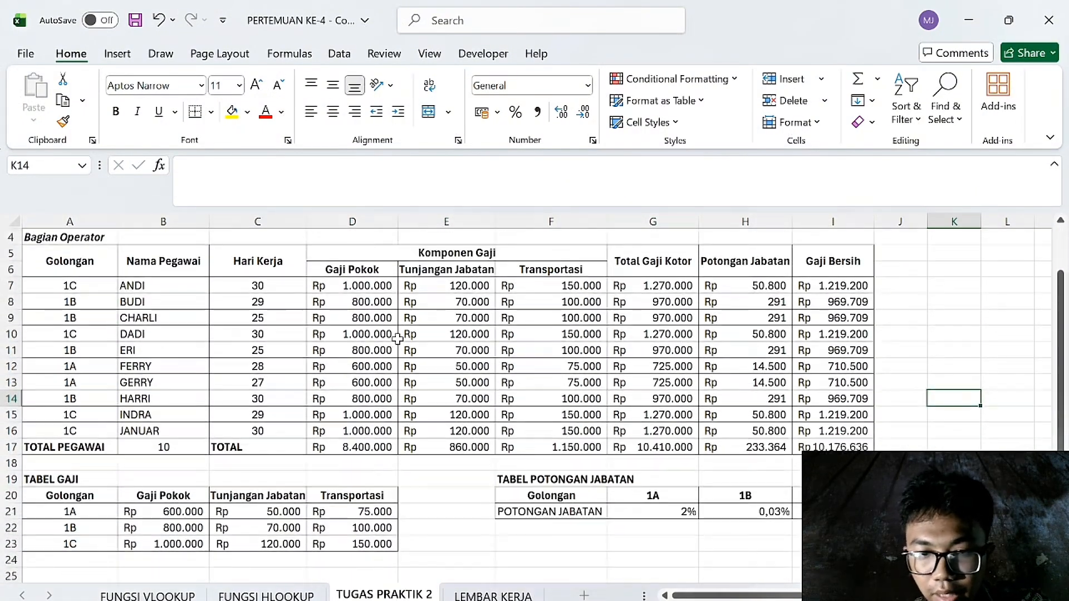
pyautogui.scroll(2, 356, 368)
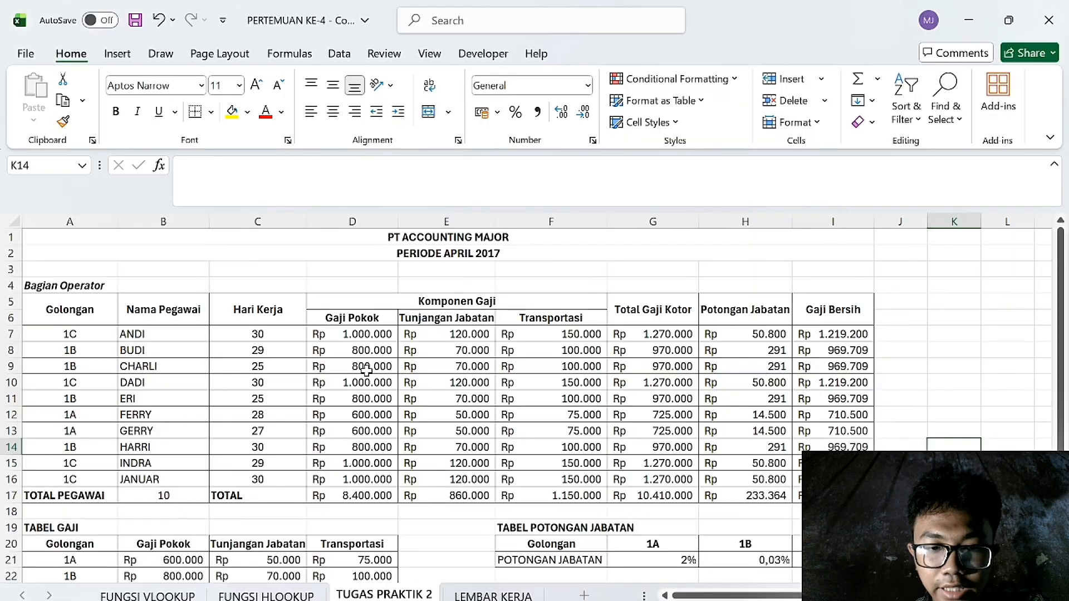
pyautogui.scroll(-2, 366, 371)
pyautogui.scroll(2, 362, 379)
pyautogui.scroll(-2, 360, 382)
pyautogui.scroll(1, 250, 407)
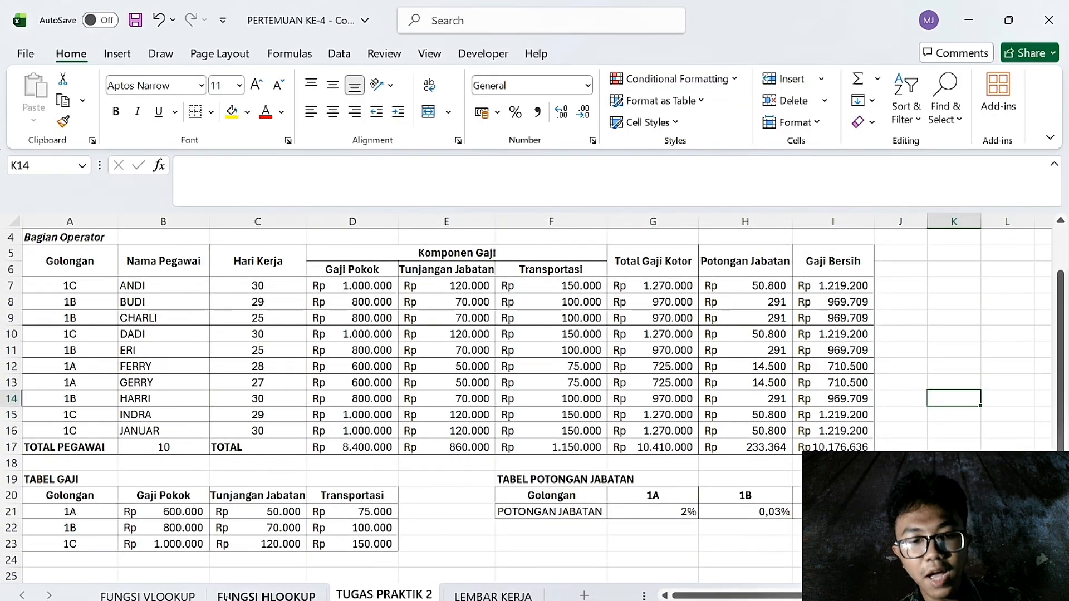
# Review the finished lookup results on the FUNGSI HLOOKUP, TUGAS PRAKTIK 2 and FUNGSI VLOOKUP sheets
pyautogui.click(266, 595)
pyautogui.click(147, 595)
pyautogui.click(266, 596)
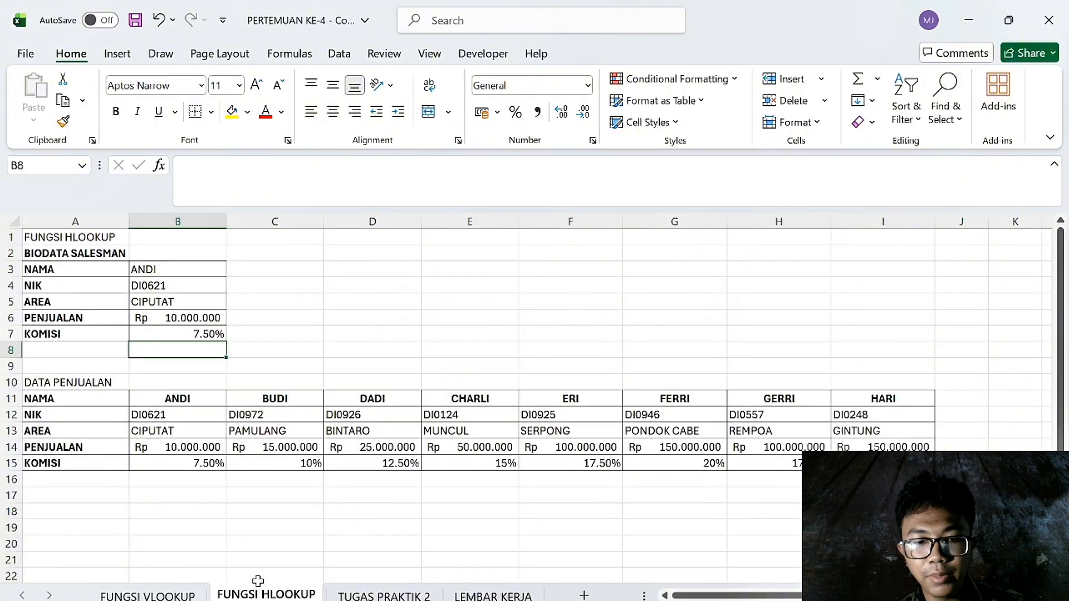
pyautogui.click(383, 596)
pyautogui.click(266, 595)
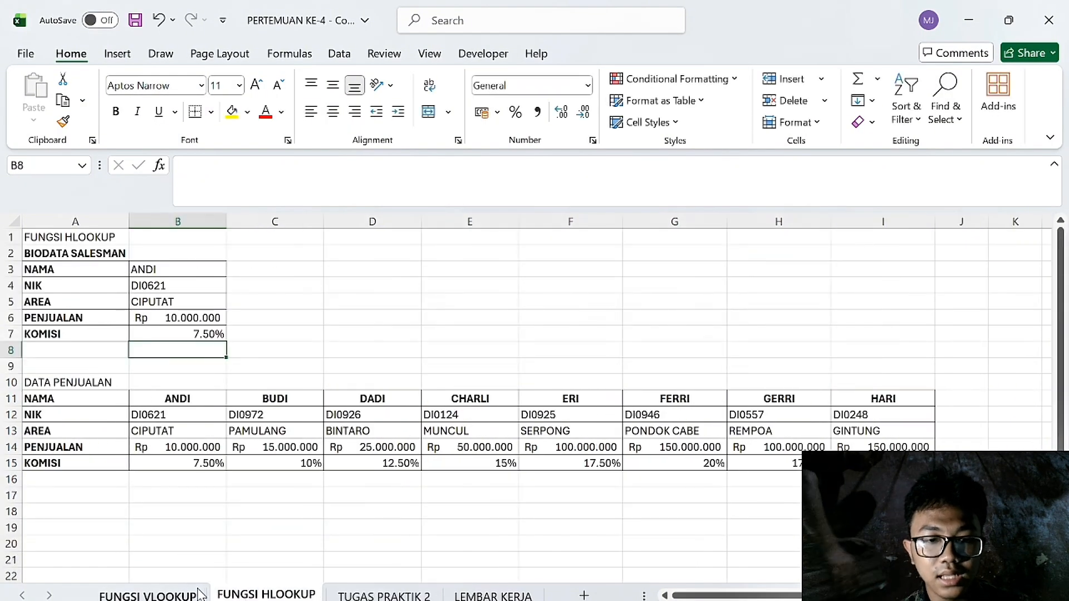
pyautogui.click(148, 594)
pyautogui.click(267, 595)
pyautogui.click(383, 596)
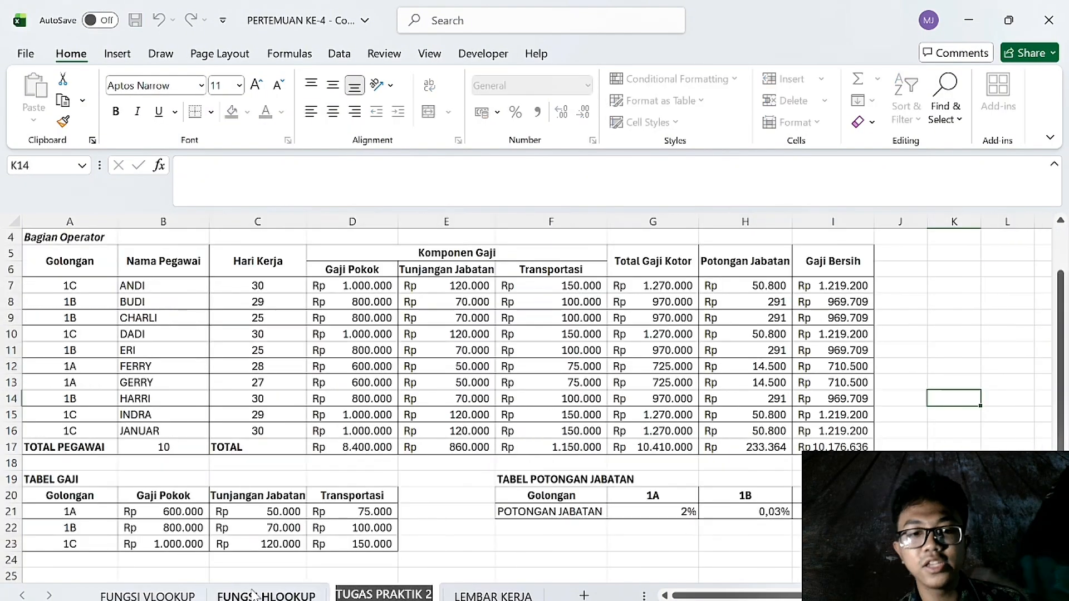
pyautogui.click(266, 596)
pyautogui.click(148, 594)
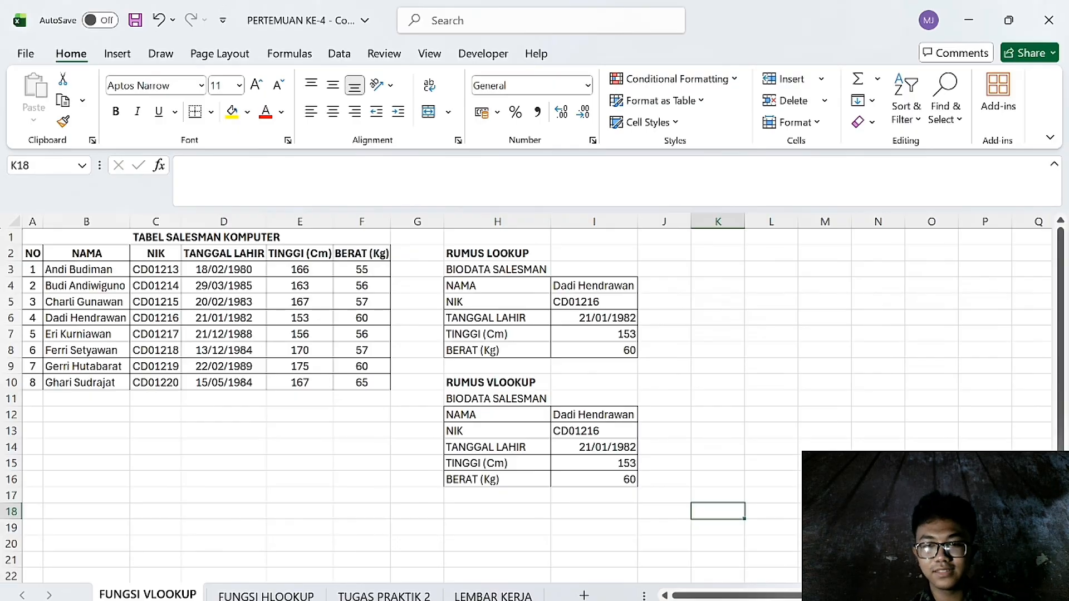
pyautogui.click(657, 600)
pyautogui.moveTo(696, 600)
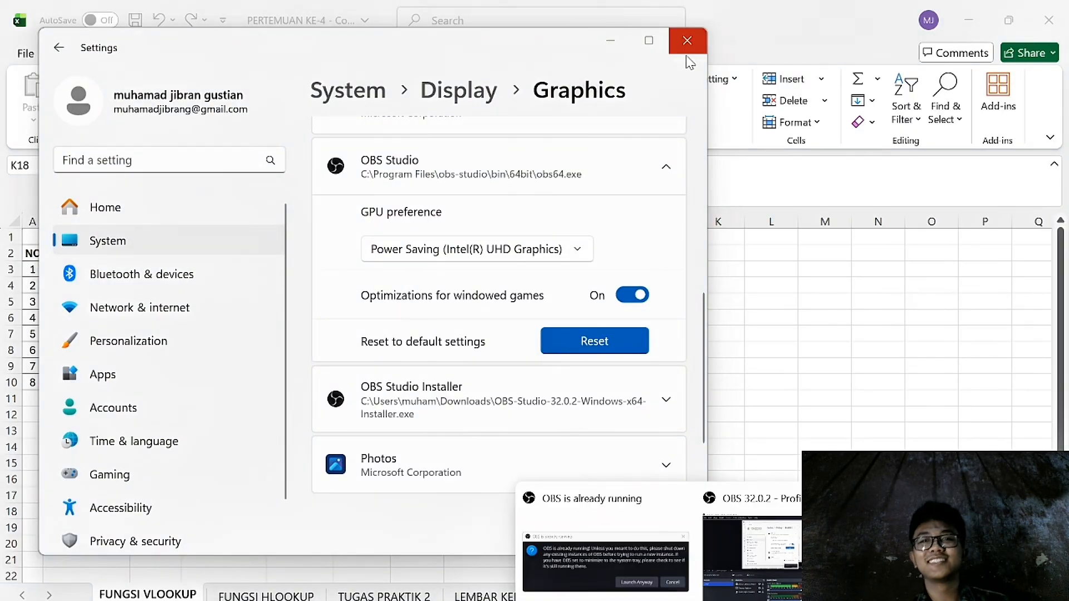